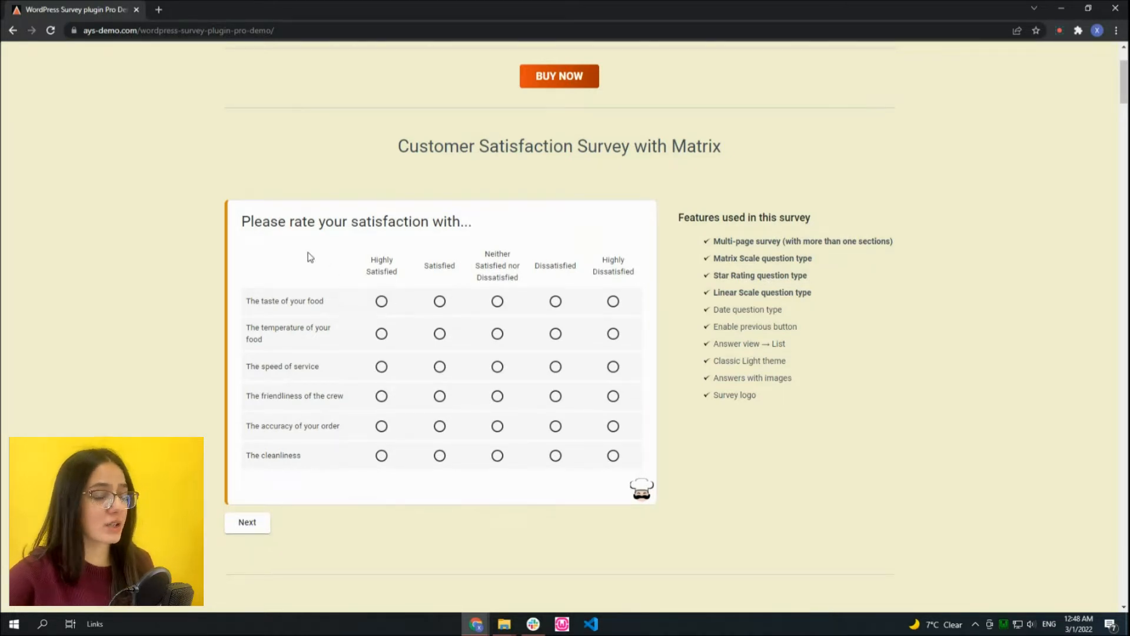
- Rate food taste Highly Satisfied, food temperature and crew friendliness Satisfied, and order accuracy Neither Satisfied nor Dissatisfied, and proceed to the following question
{"action": "left_click", "coordinate": [382, 301]}
{"action": "left_click", "coordinate": [440, 334]}
{"action": "left_click", "coordinate": [440, 395]}
{"action": "left_click", "coordinate": [497, 426]}
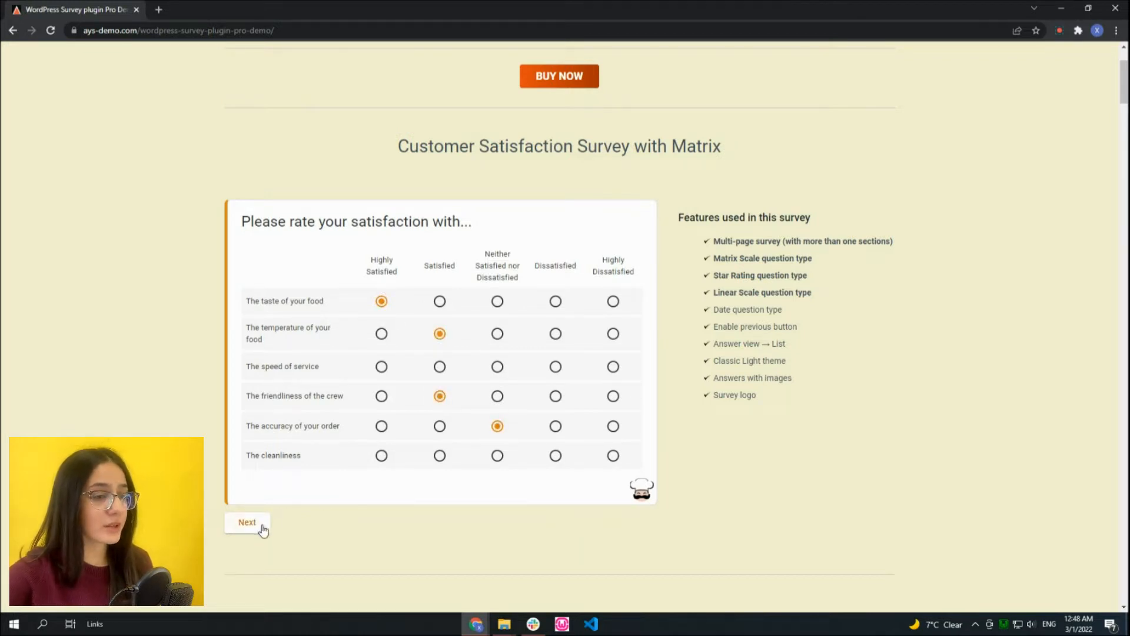
{"action": "left_click", "coordinate": [259, 527]}
- Give employee friendliness five stars and rate the likelihood of recommending the restaurant as 3
{"action": "left_click", "coordinate": [559, 216]}
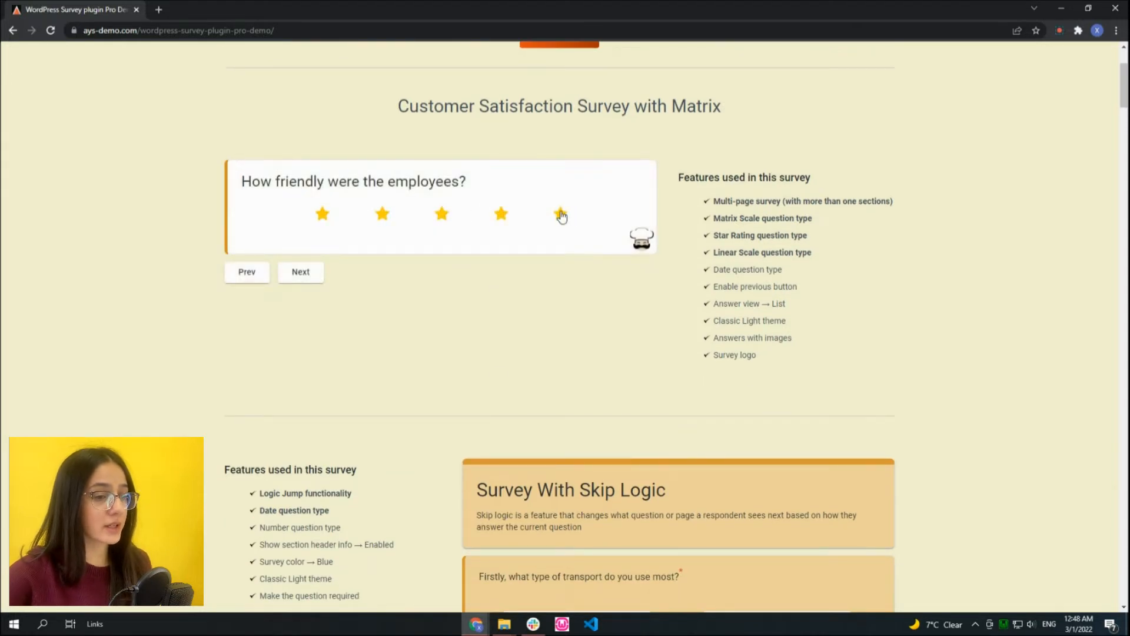
{"action": "left_click", "coordinate": [293, 279]}
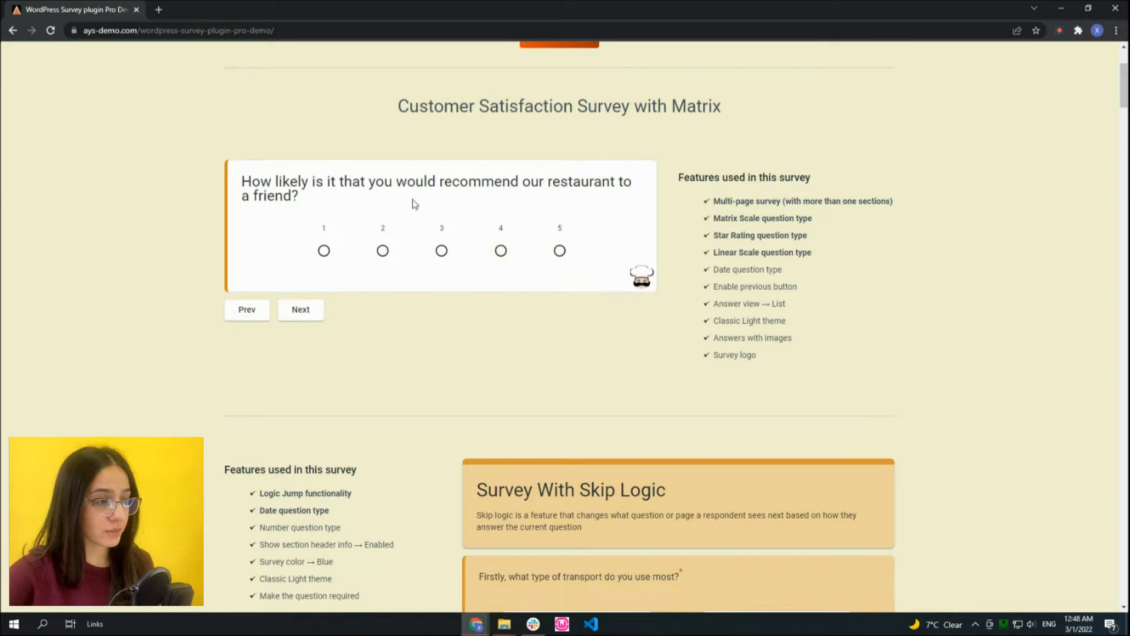
{"action": "left_click", "coordinate": [443, 252]}
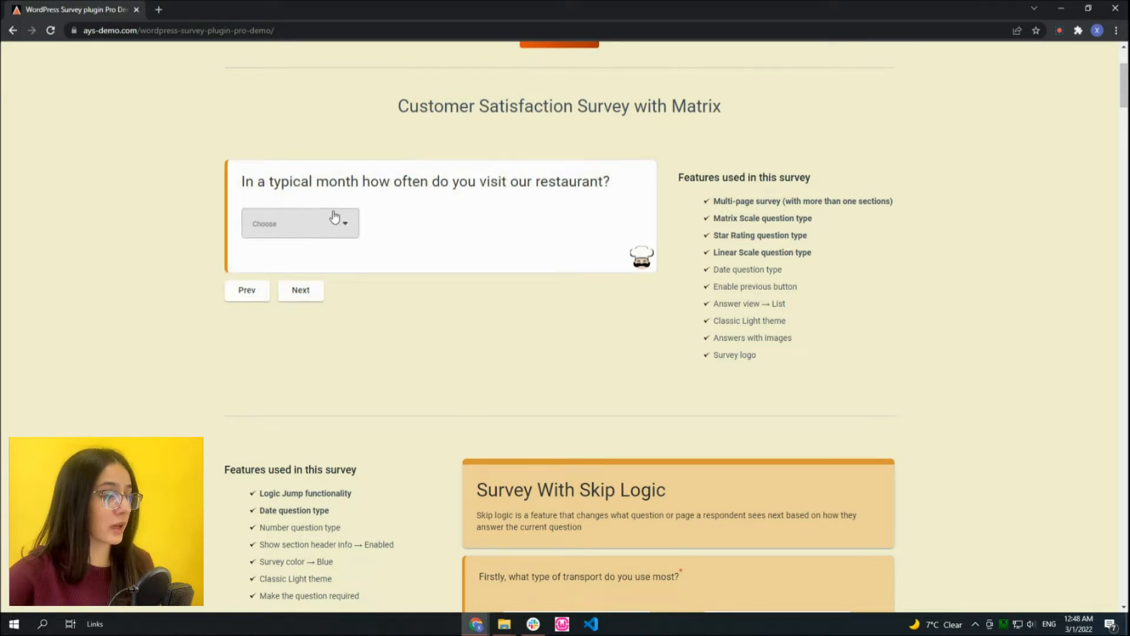
- Answer the monthly restaurant visits question with More than four times and proceed to the menu question
{"action": "left_click", "coordinate": [331, 222]}
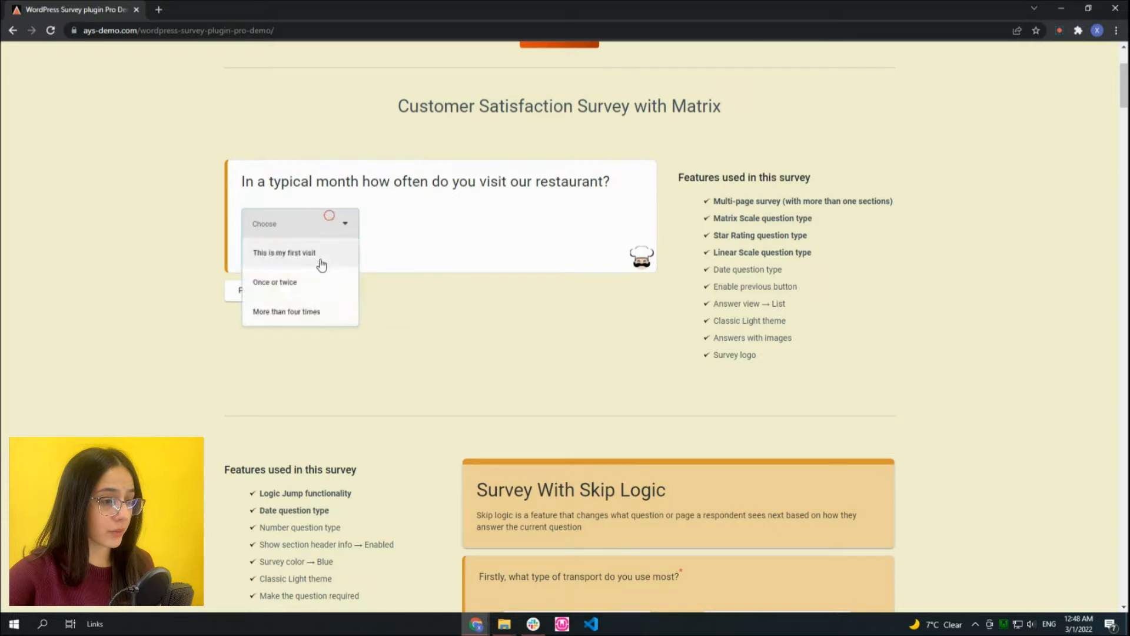
{"action": "left_click", "coordinate": [308, 310]}
{"action": "left_click", "coordinate": [310, 299]}
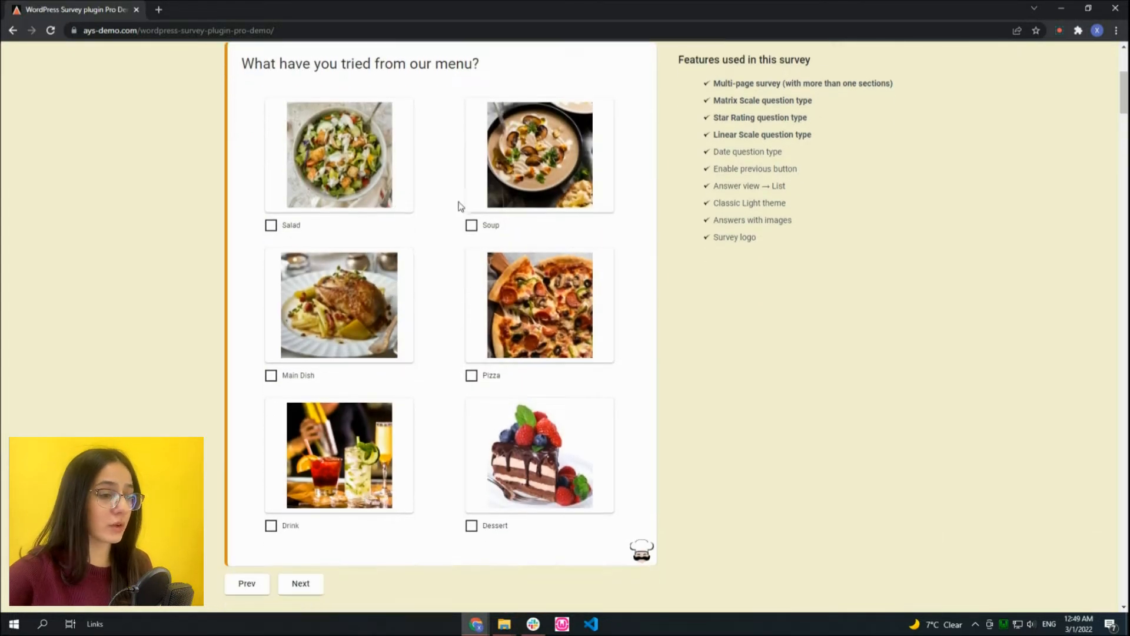
- Select Salad, Soup and Main Dish as the menu items tried and proceed to the suggestions question
{"action": "scroll", "coordinate": [476, 266], "scroll_direction": "up", "scroll_amount": 1}
{"action": "scroll", "coordinate": [441, 236], "scroll_direction": "down", "scroll_amount": 1}
{"action": "scroll", "coordinate": [471, 200], "scroll_direction": "up", "scroll_amount": 1}
{"action": "left_click", "coordinate": [347, 213]}
{"action": "left_click", "coordinate": [506, 239]}
{"action": "left_click", "coordinate": [404, 369]}
{"action": "scroll", "coordinate": [434, 345], "scroll_direction": "down", "scroll_amount": 2}
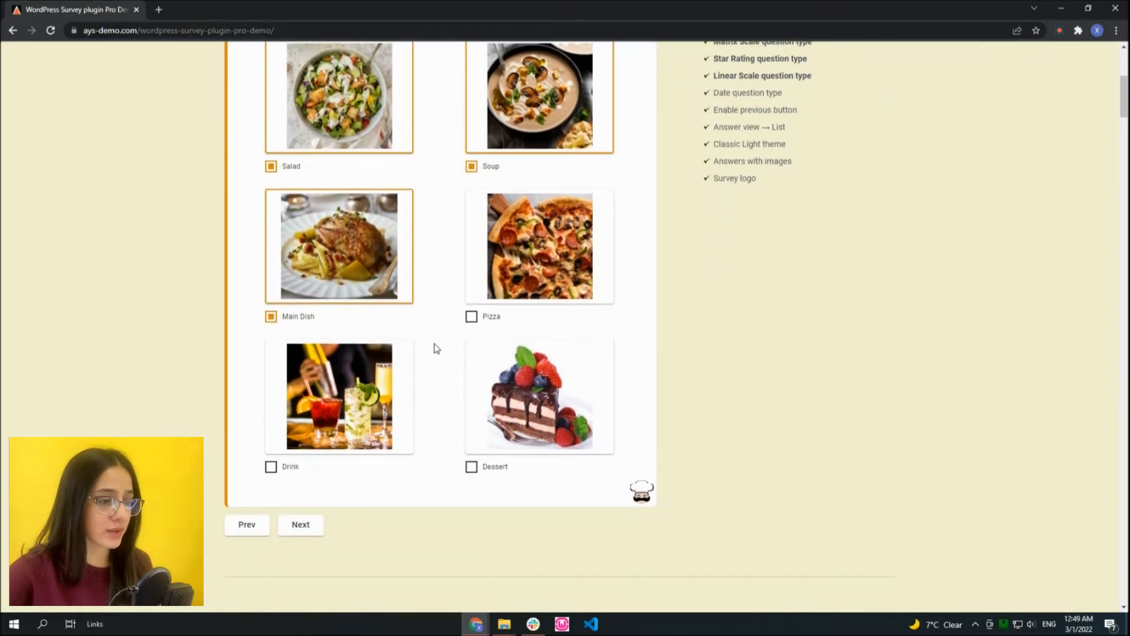
{"action": "left_click", "coordinate": [314, 525]}
- Enter "Test" as the improvement suggestion and proceed to the date question
{"action": "left_click", "coordinate": [395, 271]}
{"action": "type", "text": "Test"}
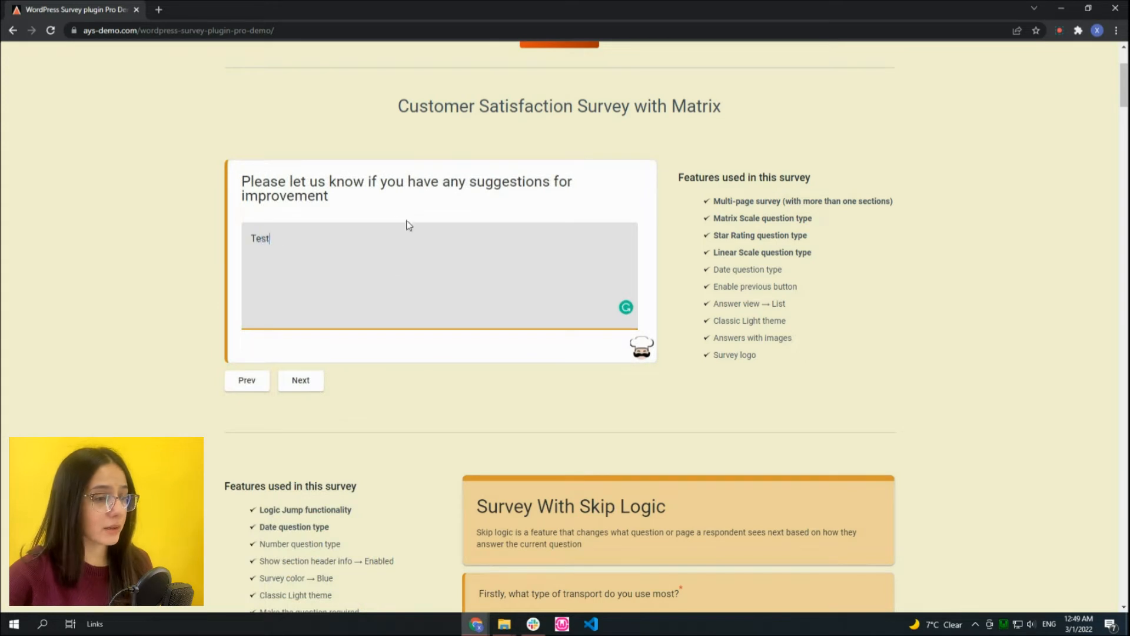
{"action": "left_click", "coordinate": [312, 375]}
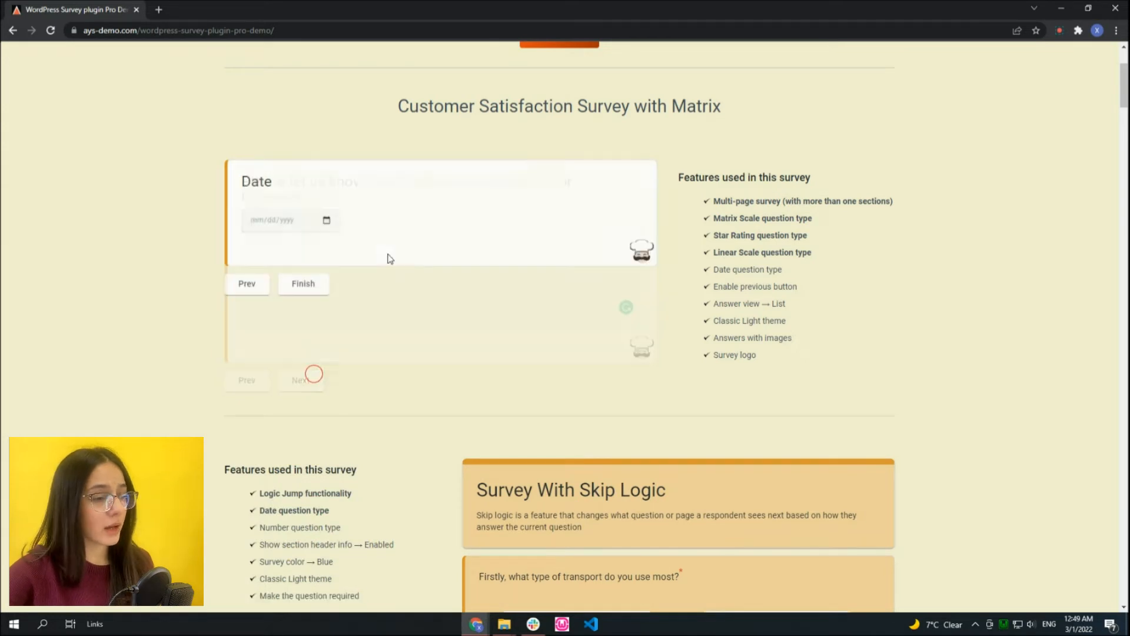
- Set the survey date to 03/24/2022 and finish the customer satisfaction survey
{"action": "left_click", "coordinate": [327, 220]}
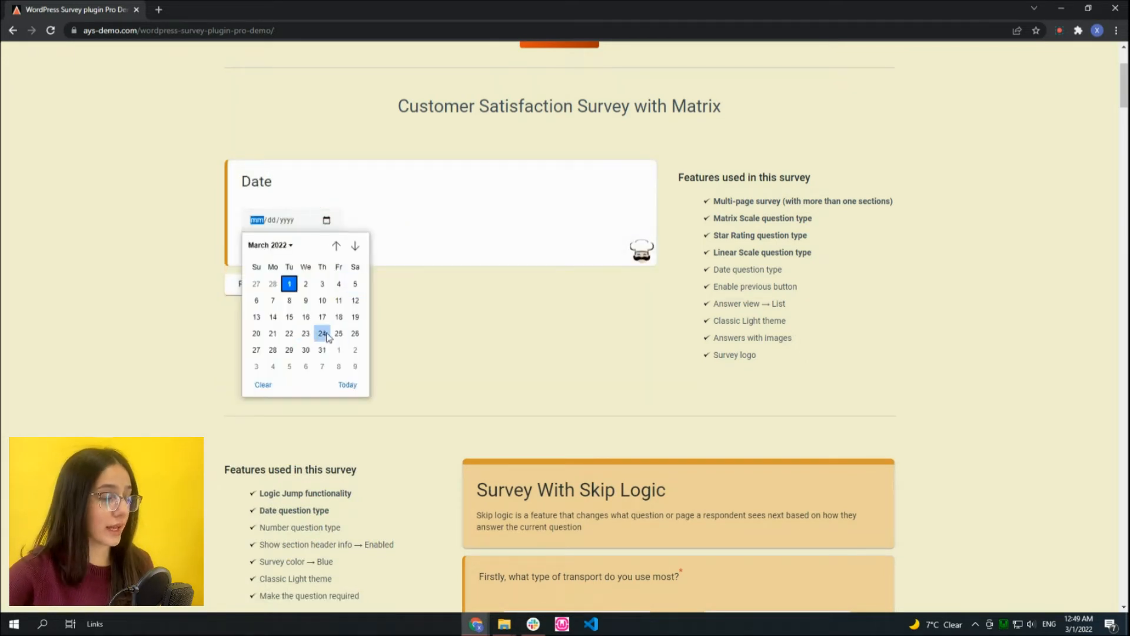
{"action": "key", "text": "Escape"}
{"action": "left_click", "coordinate": [323, 329]}
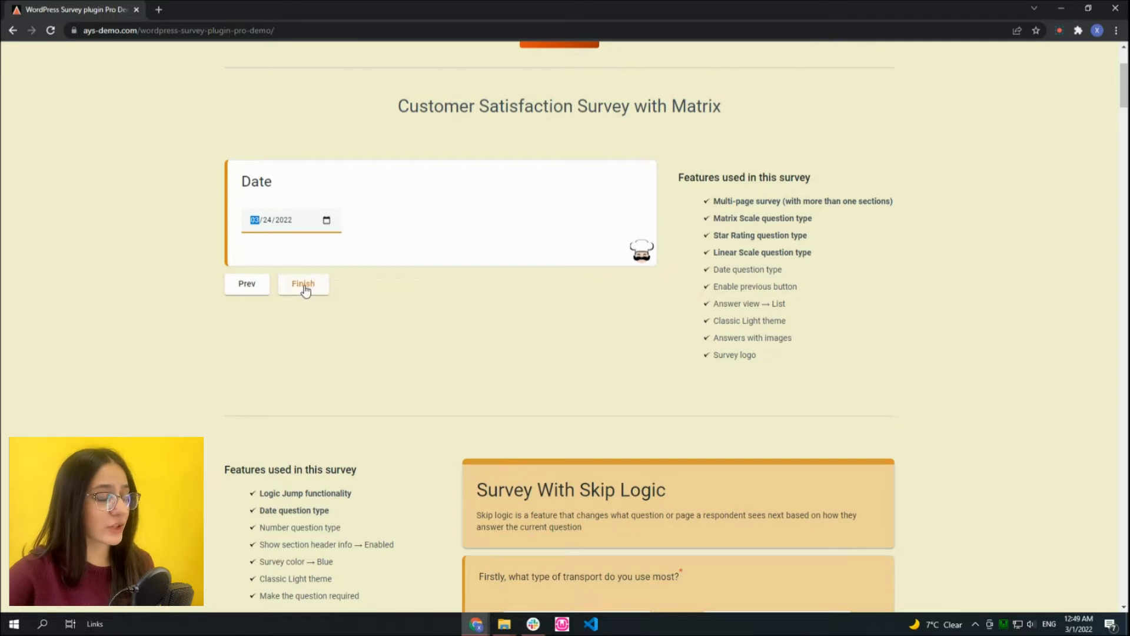
{"action": "left_click", "coordinate": [304, 285]}
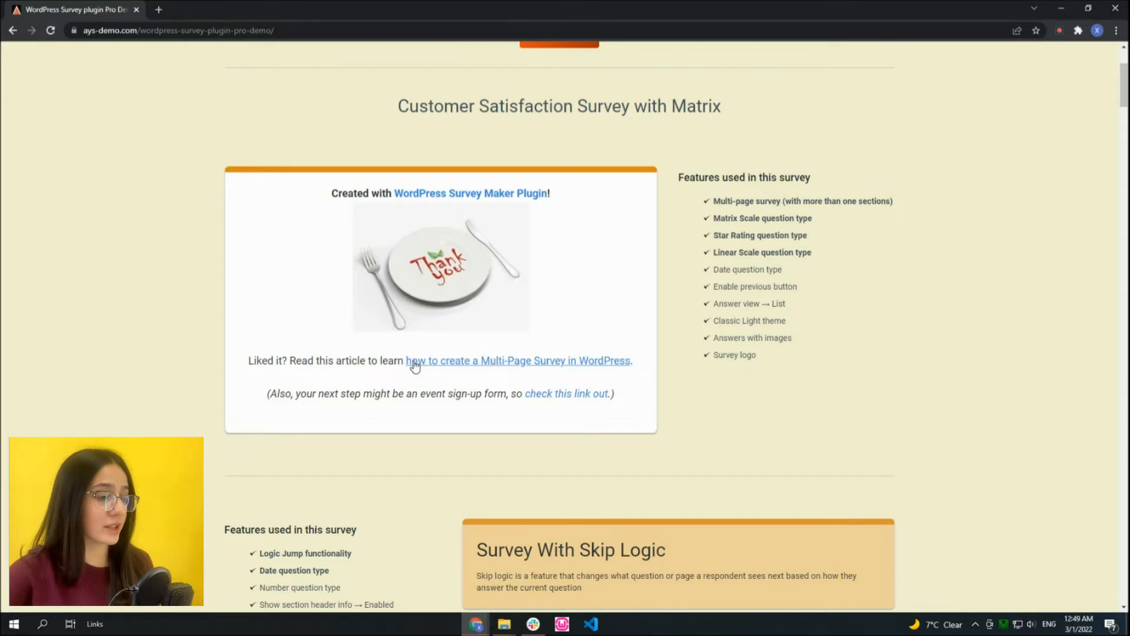
- In the Survey With Skip Logic, answer Bicycle as the transport and "It doesn't require any expenses." as the reason
{"action": "scroll", "coordinate": [418, 359], "scroll_direction": "down", "scroll_amount": 6}
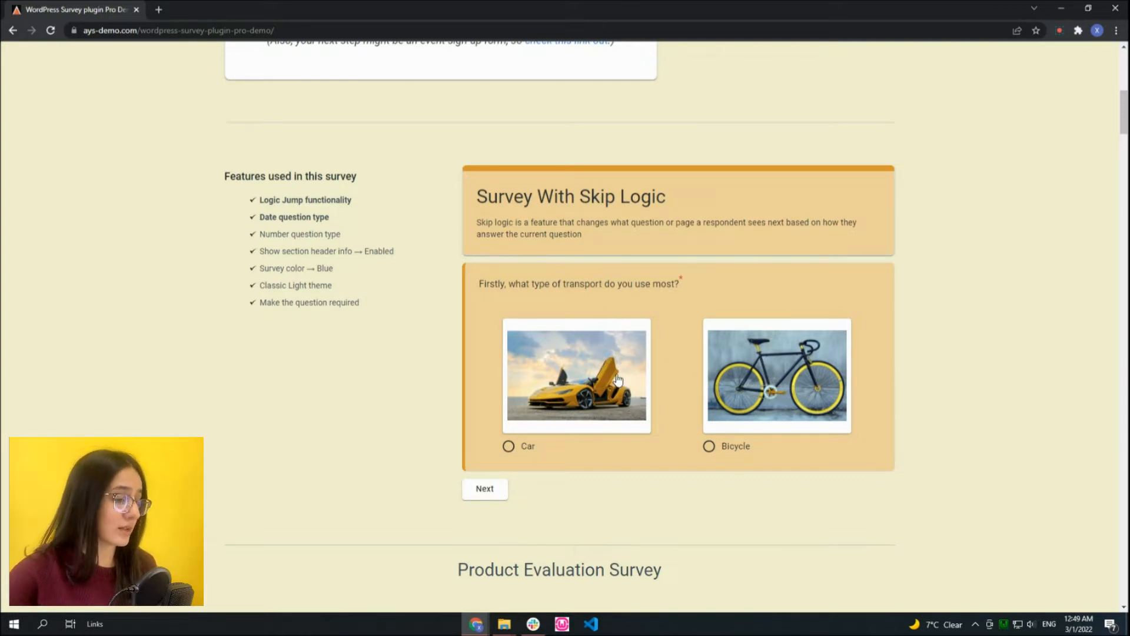
{"action": "left_click", "coordinate": [768, 375]}
{"action": "left_click", "coordinate": [496, 488]}
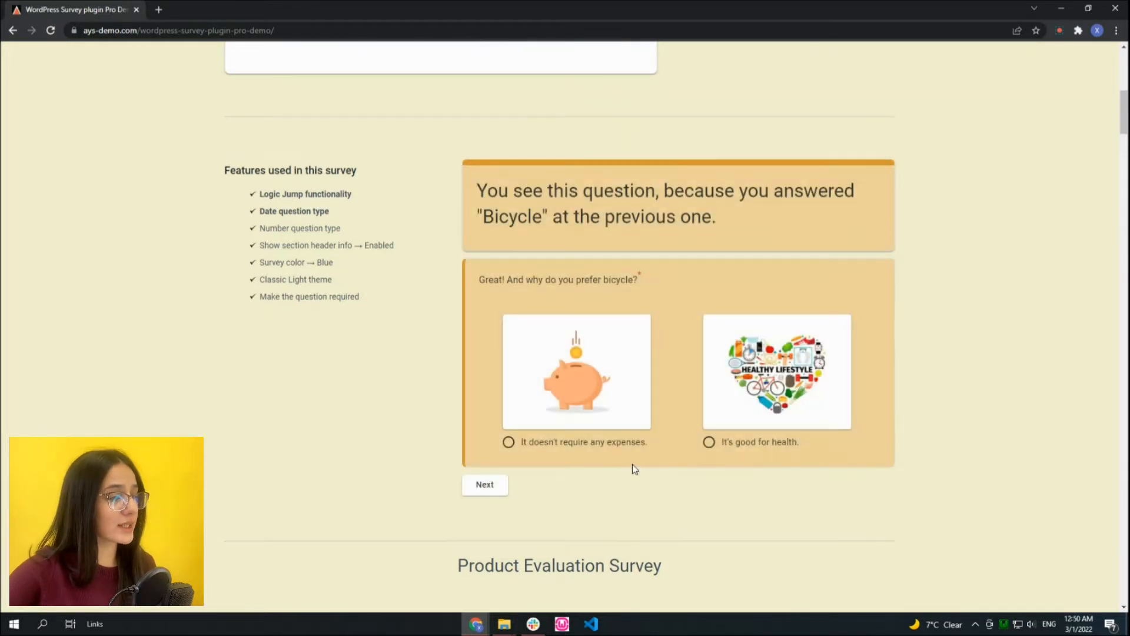
{"action": "left_click", "coordinate": [601, 381]}
{"action": "left_click", "coordinate": [482, 487]}
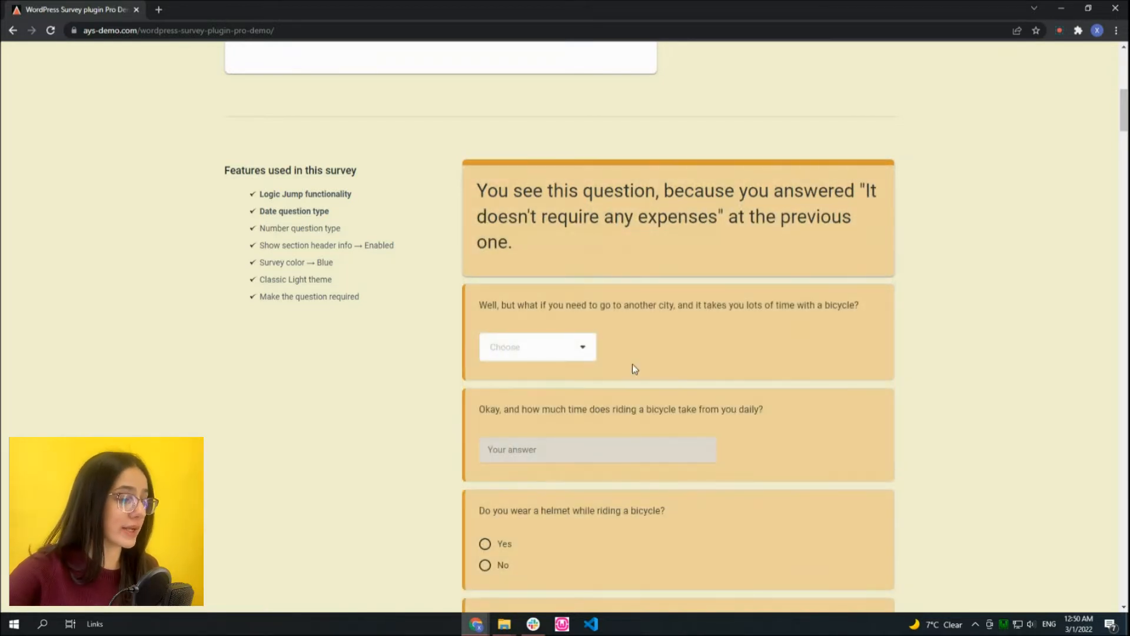
- Answer "I ask my friend to drive me." for travel to another city and enter 123 as the daily riding time
{"action": "scroll", "coordinate": [509, 356], "scroll_direction": "down", "scroll_amount": 2}
{"action": "left_click", "coordinate": [545, 170]}
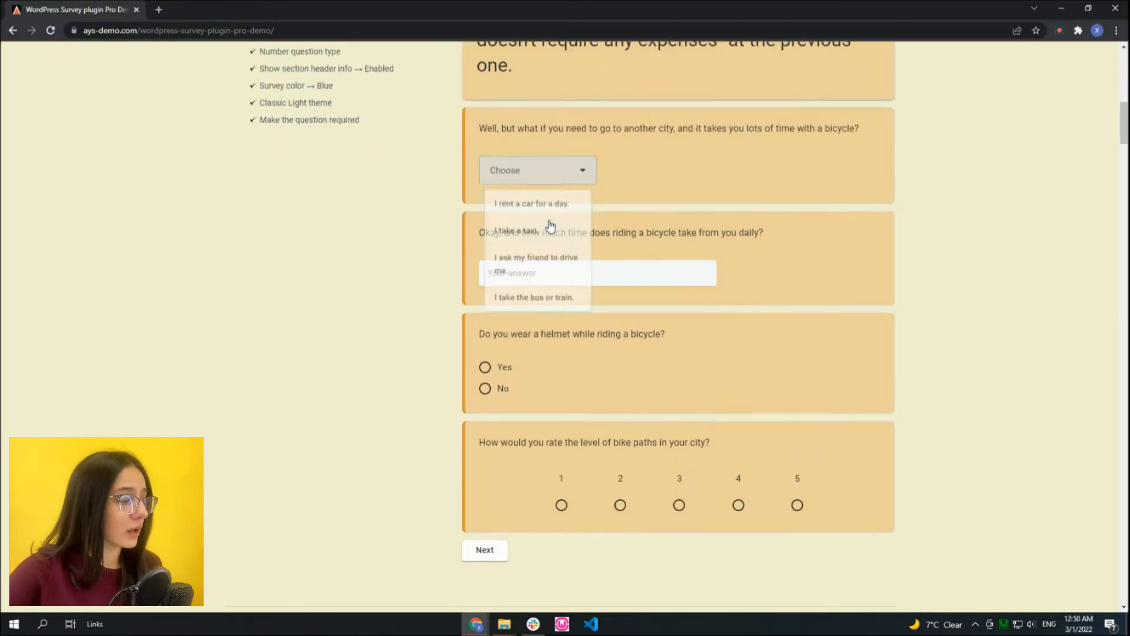
{"action": "left_click", "coordinate": [542, 257]}
{"action": "left_click", "coordinate": [583, 278]}
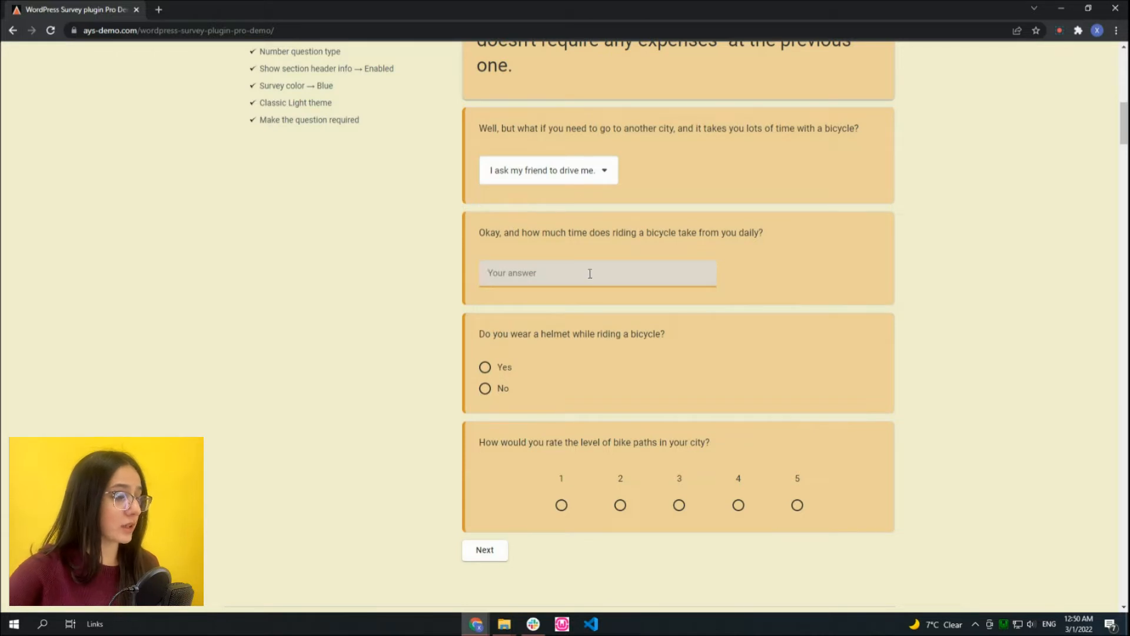
{"action": "type", "text": "123"}
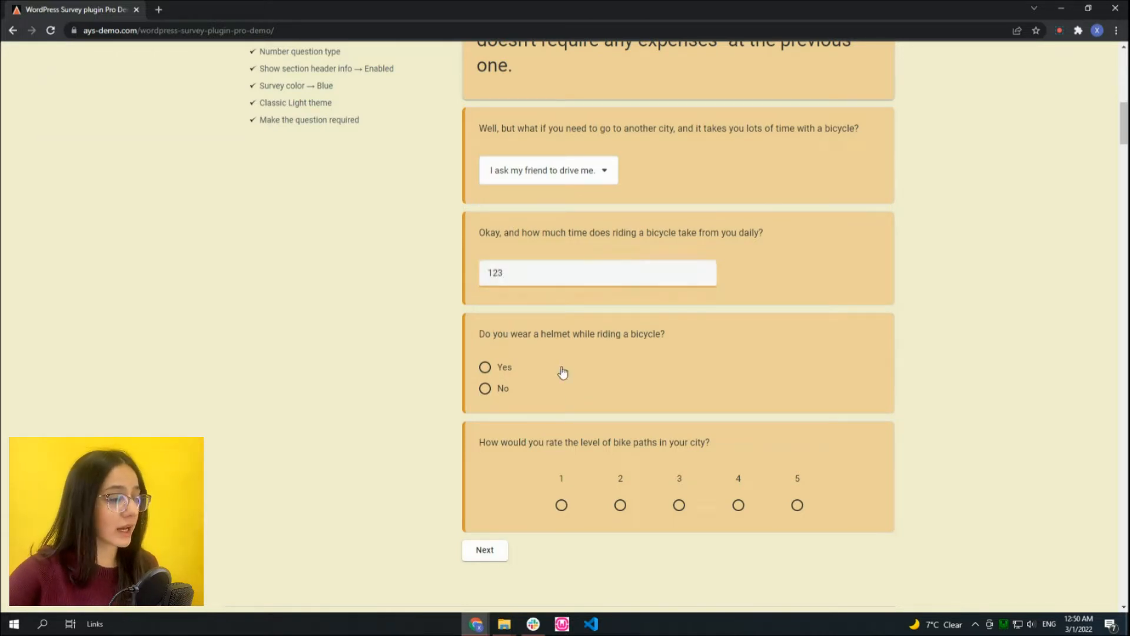
- Answer Yes to wearing a helmet, rate the city's bike paths 3, and submit the skip logic survey page
{"action": "left_click", "coordinate": [498, 366]}
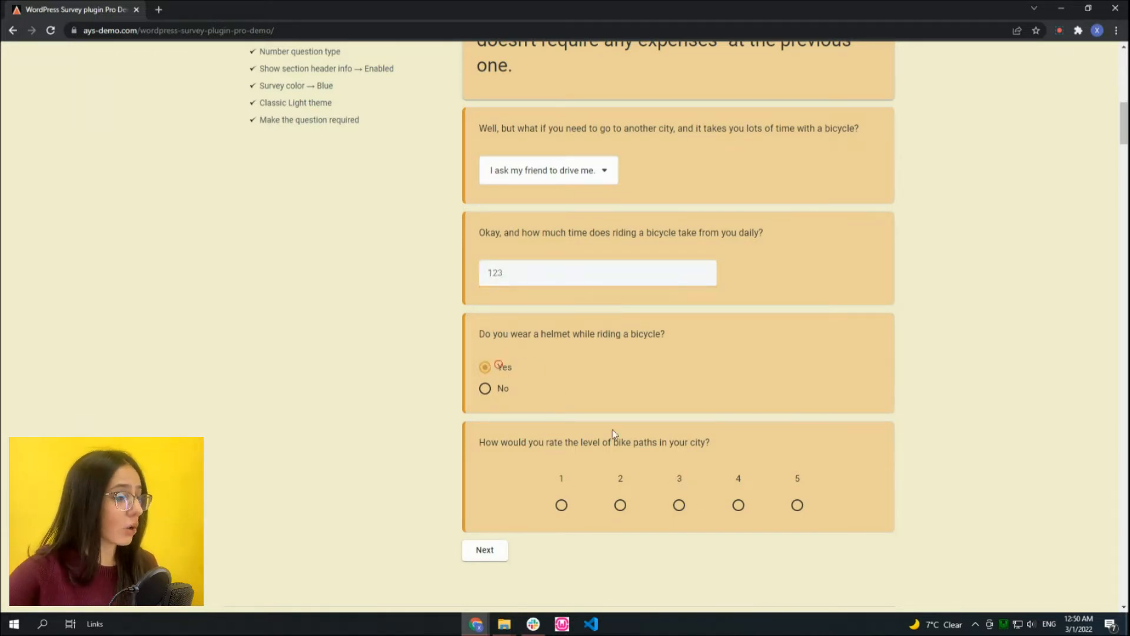
{"action": "left_click", "coordinate": [680, 507]}
{"action": "scroll", "coordinate": [555, 336], "scroll_direction": "down", "scroll_amount": 1}
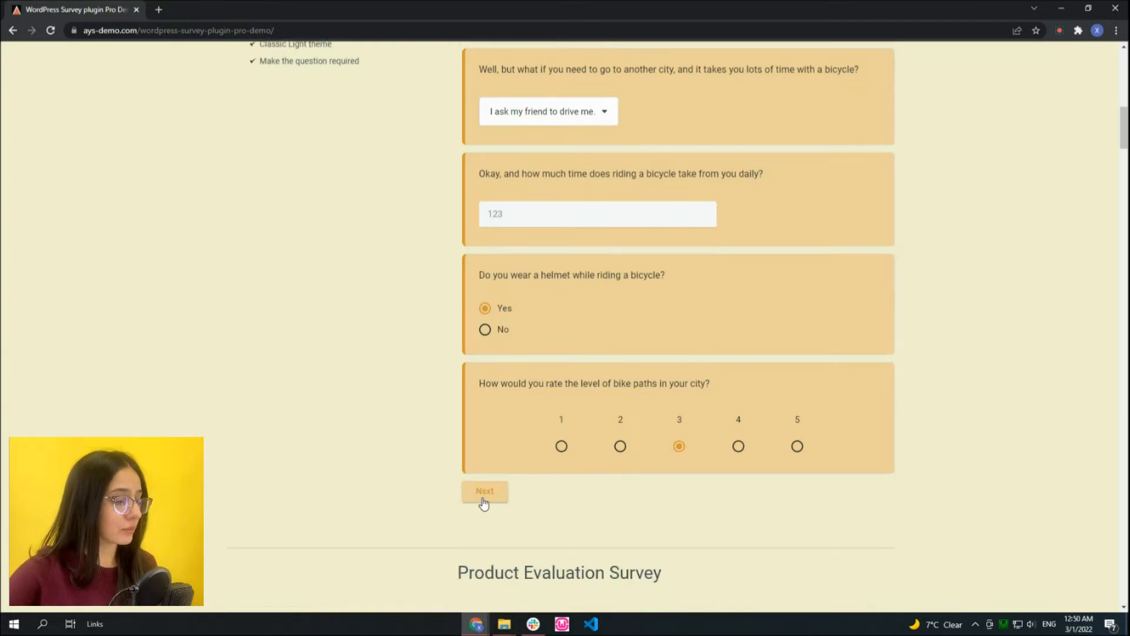
{"action": "left_click", "coordinate": [484, 500]}
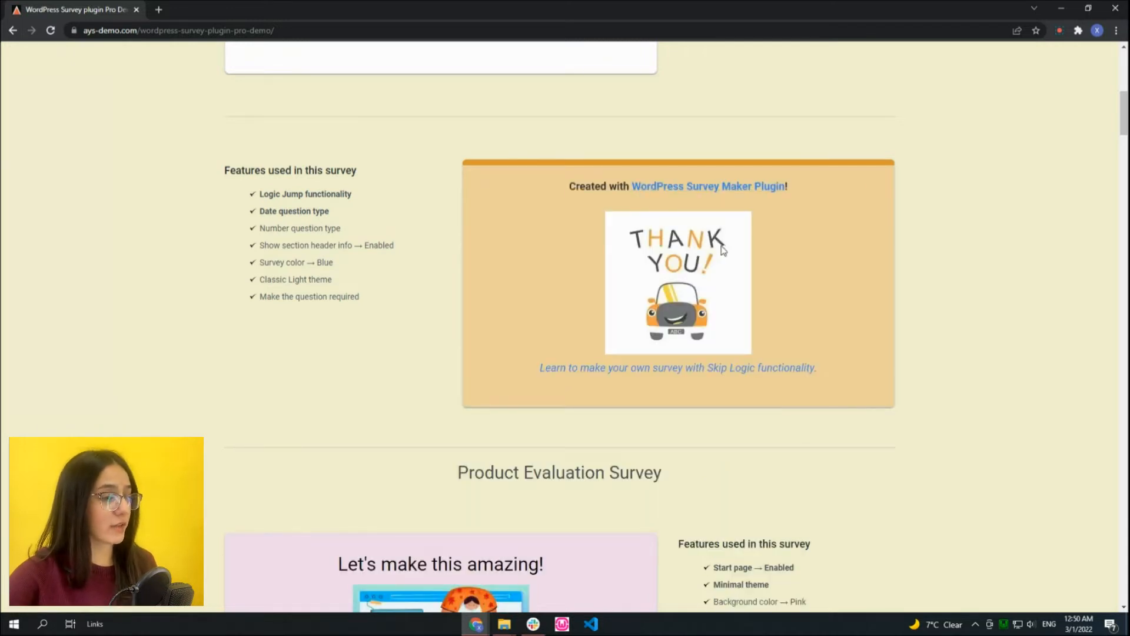
- Start the Personalized Diet Plan survey, enter an email address for the meal plan, and proceed to the following question
{"action": "scroll", "coordinate": [574, 239], "scroll_direction": "down", "scroll_amount": 8}
{"action": "scroll", "coordinate": [575, 239], "scroll_direction": "down", "scroll_amount": 4}
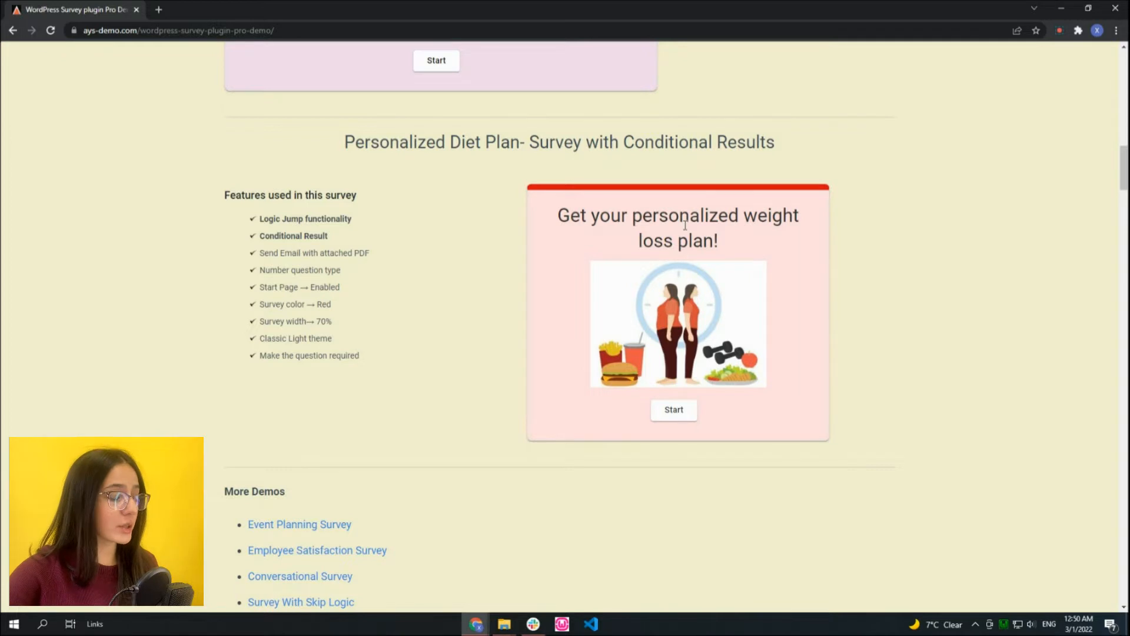
{"action": "left_click", "coordinate": [672, 412]}
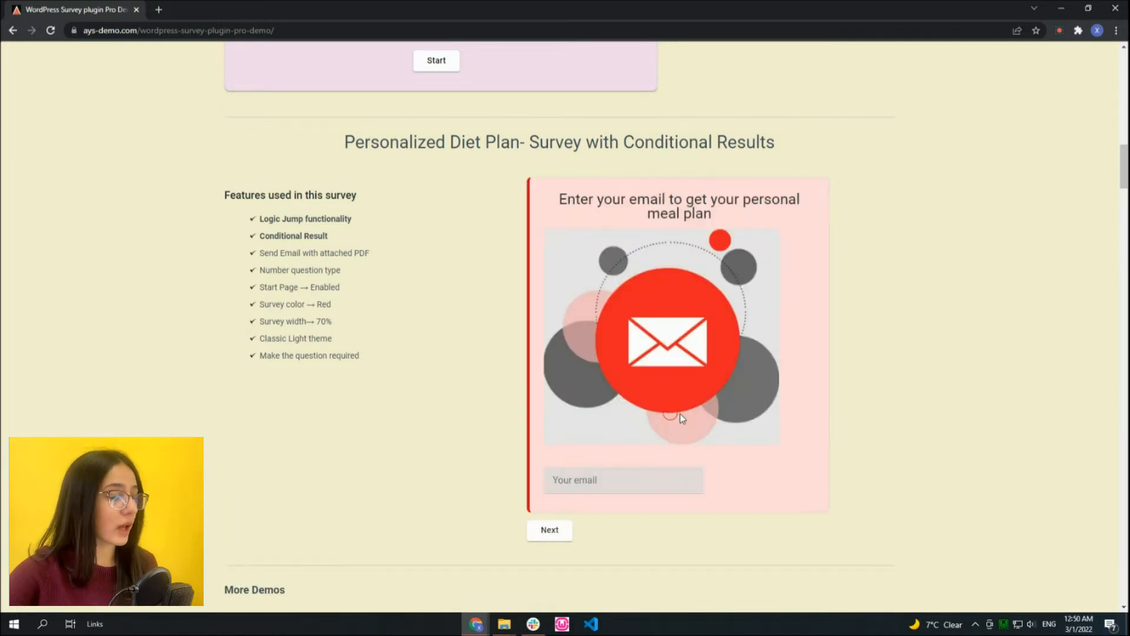
{"action": "left_click", "coordinate": [574, 476]}
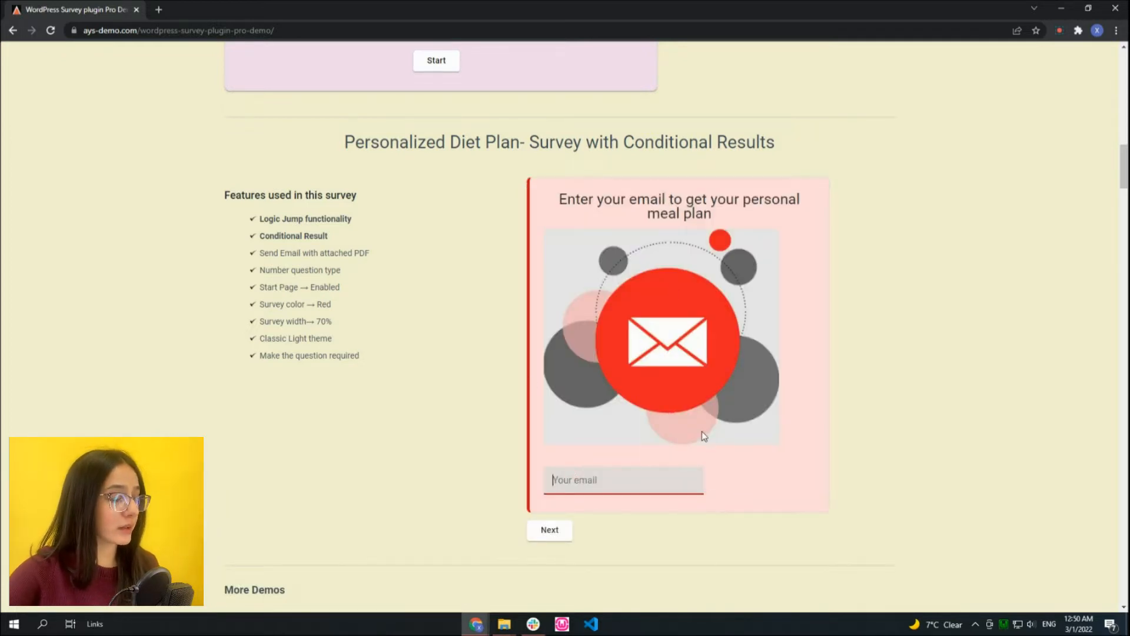
{"action": "type", "text": "Email"}
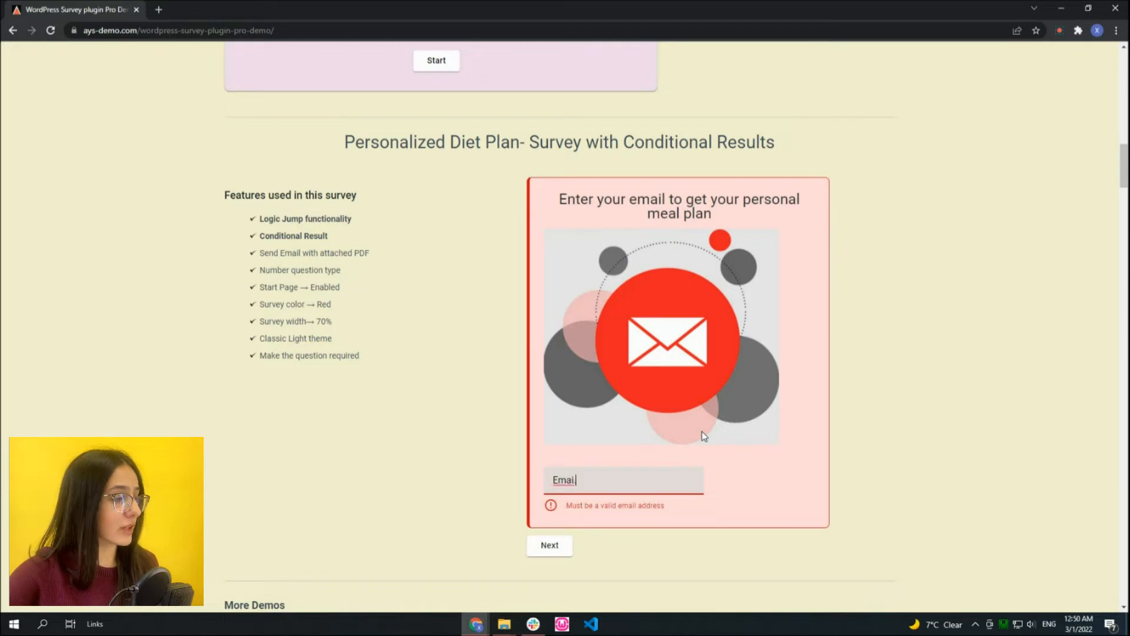
{"action": "type", "text": "@test.com"}
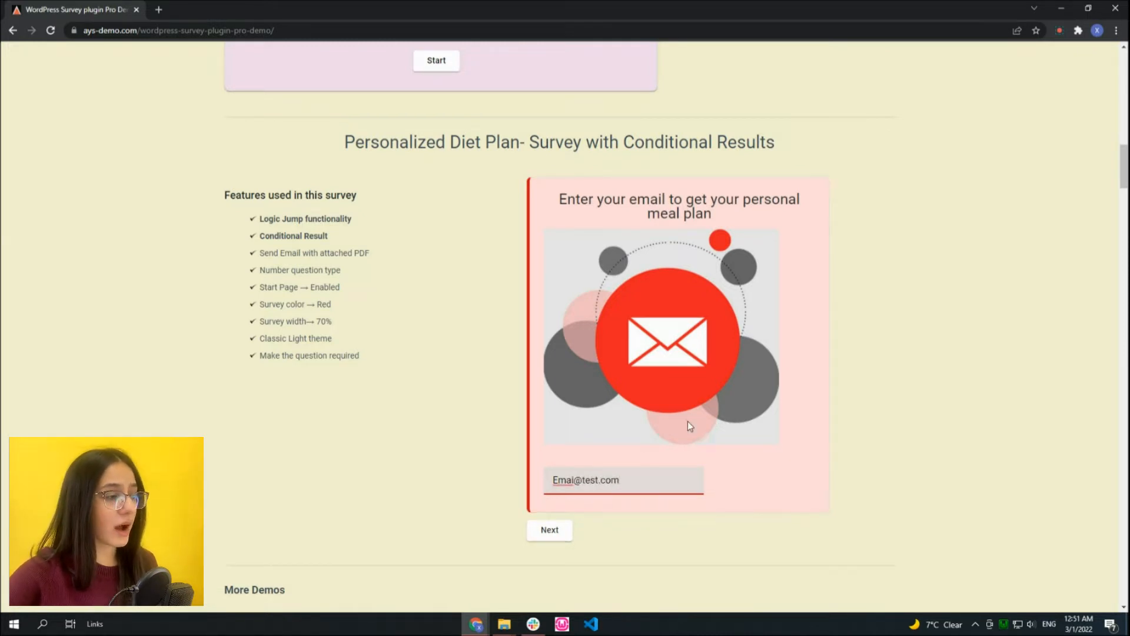
{"action": "left_click", "coordinate": [604, 357]}
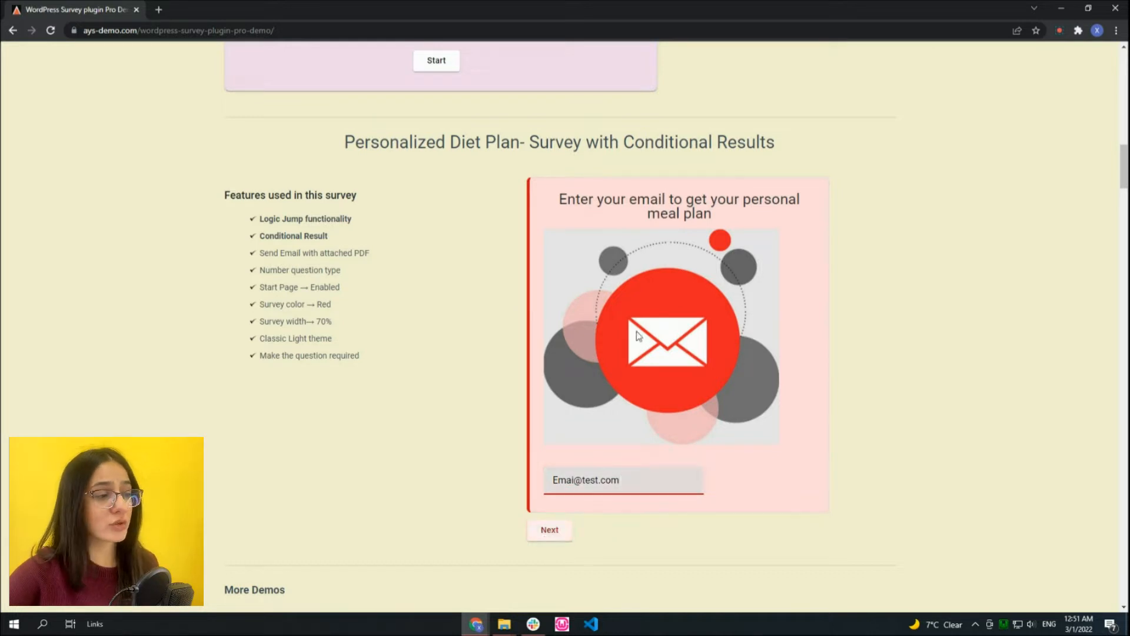
{"action": "left_click", "coordinate": [550, 533]}
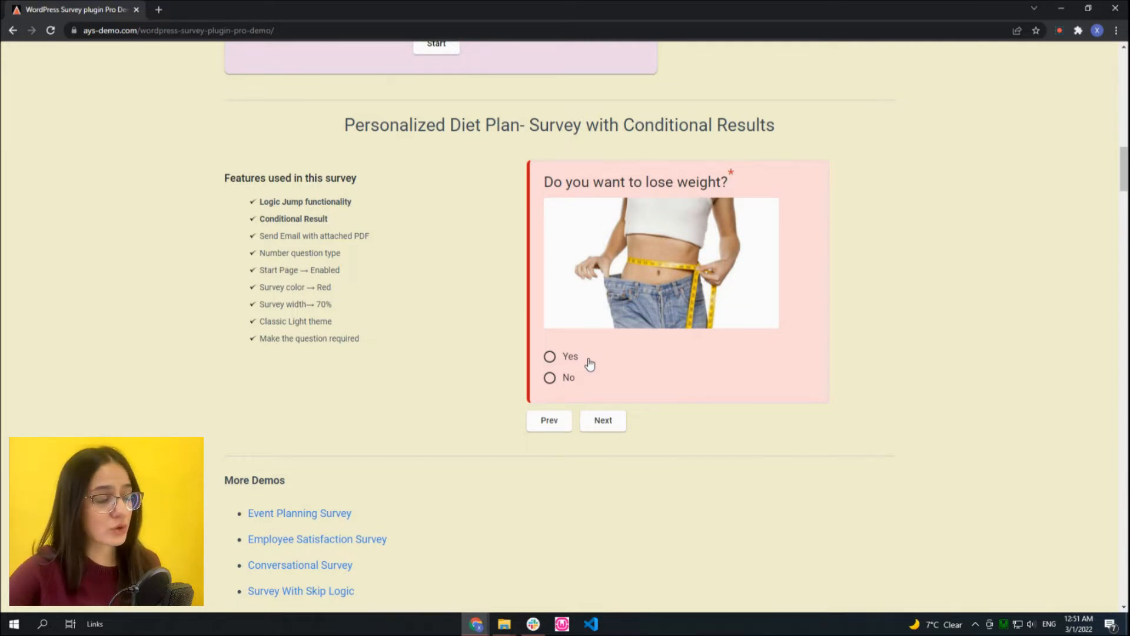
- Move past the weight loss question, select Male as the gender, and proceed to the body measurements
{"action": "left_click", "coordinate": [599, 426]}
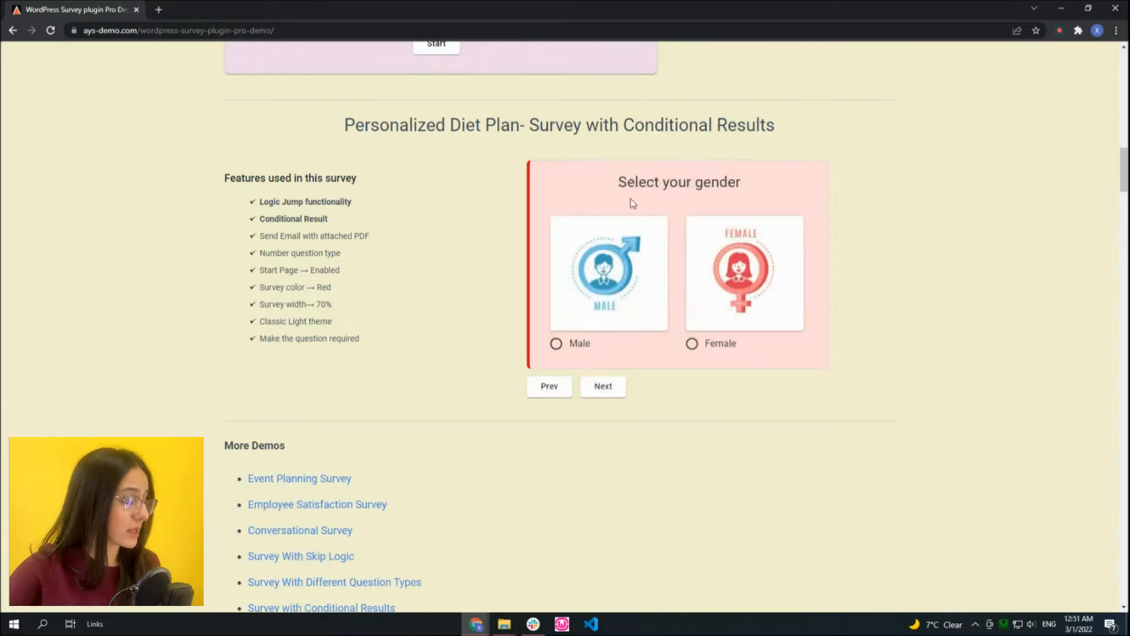
{"action": "left_click", "coordinate": [555, 343]}
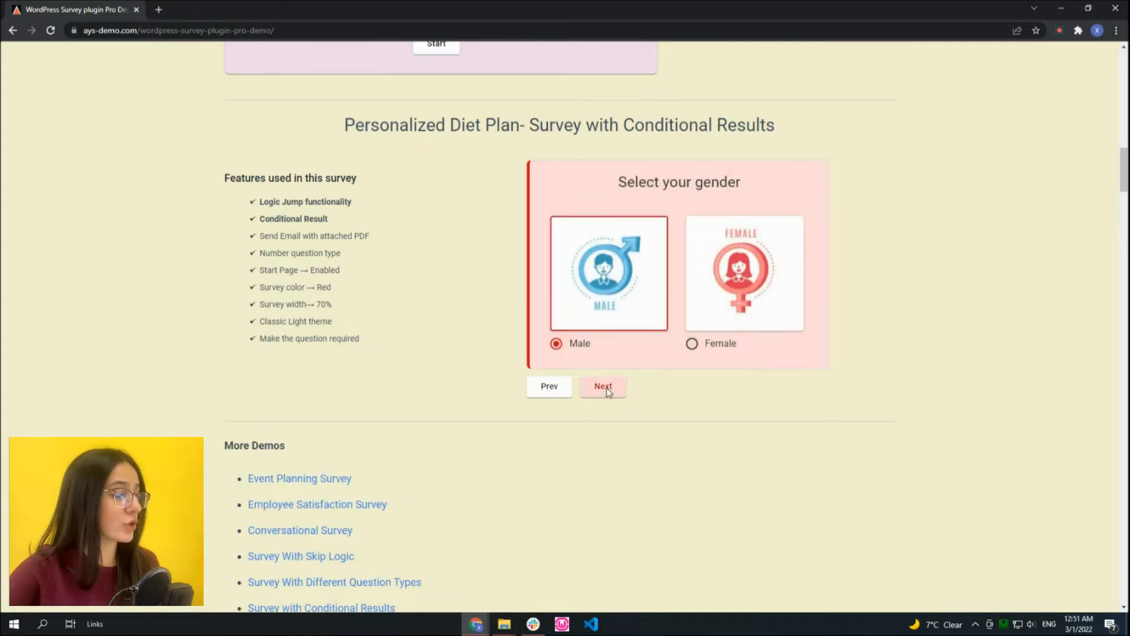
{"action": "left_click", "coordinate": [602, 386]}
- Fill in age 25, height 180 cm, current weight 90 kg and desired weight 70 kg
{"action": "left_click", "coordinate": [623, 226]}
{"action": "type", "text": "25"}
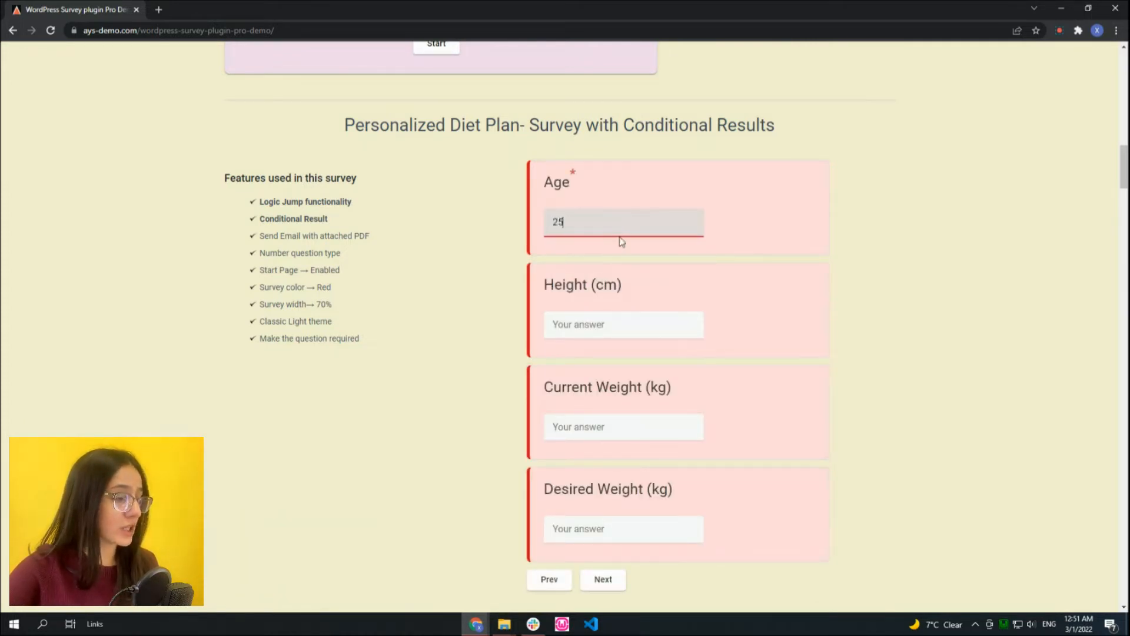
{"action": "left_click", "coordinate": [611, 323]}
{"action": "type", "text": "180"}
{"action": "left_click", "coordinate": [597, 428]}
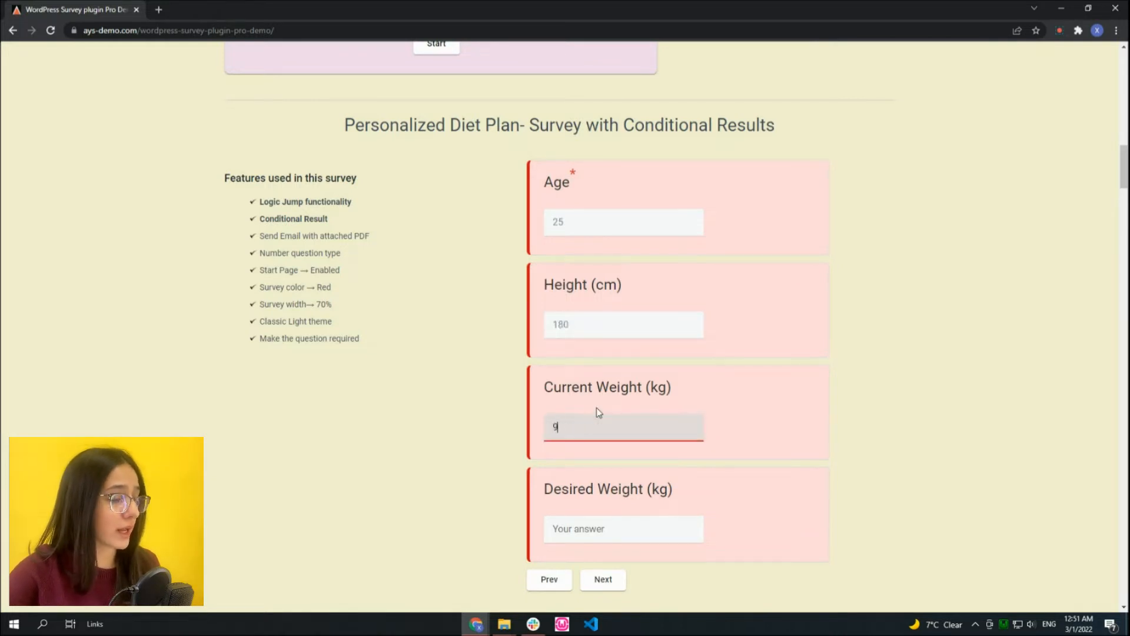
{"action": "type", "text": "90"}
{"action": "scroll", "coordinate": [596, 409], "scroll_direction": "down", "scroll_amount": 2}
{"action": "left_click", "coordinate": [574, 410]}
{"action": "type", "text": "70"}
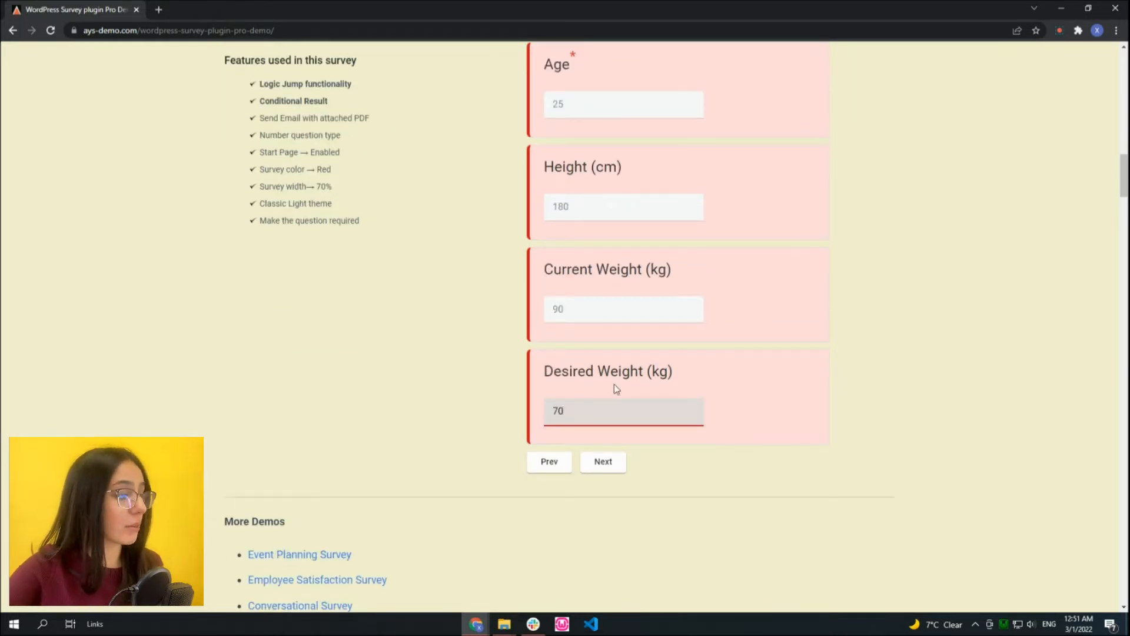
- Proceed to the body type question, choose Hourglass, and finish the diet plan survey
{"action": "left_click", "coordinate": [605, 464]}
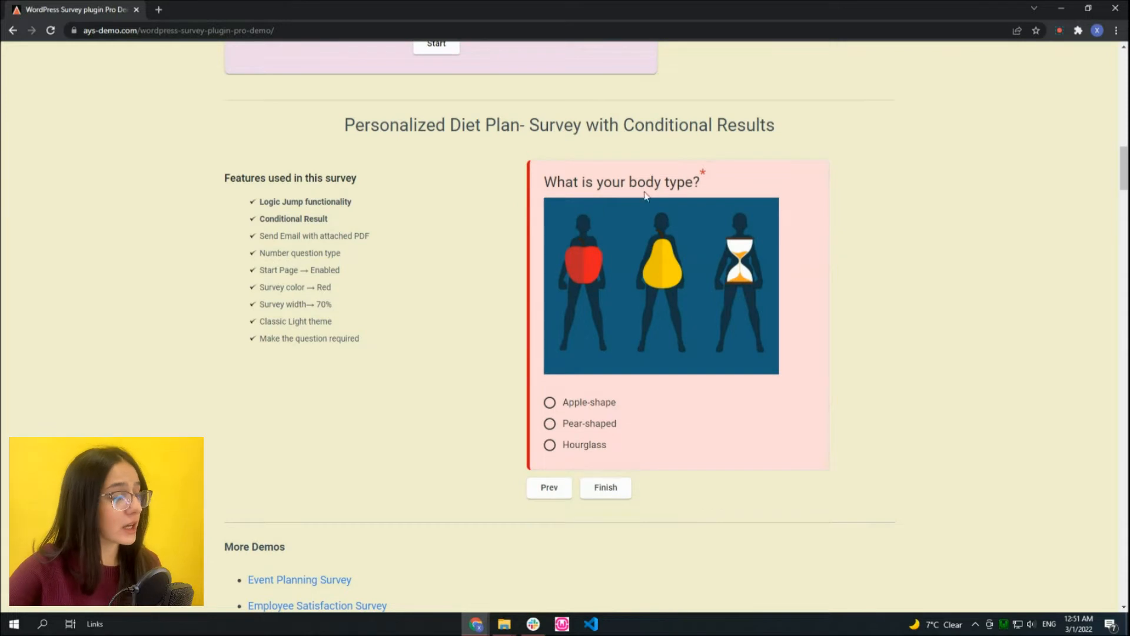
{"action": "left_click", "coordinate": [578, 446]}
{"action": "left_click", "coordinate": [610, 489]}
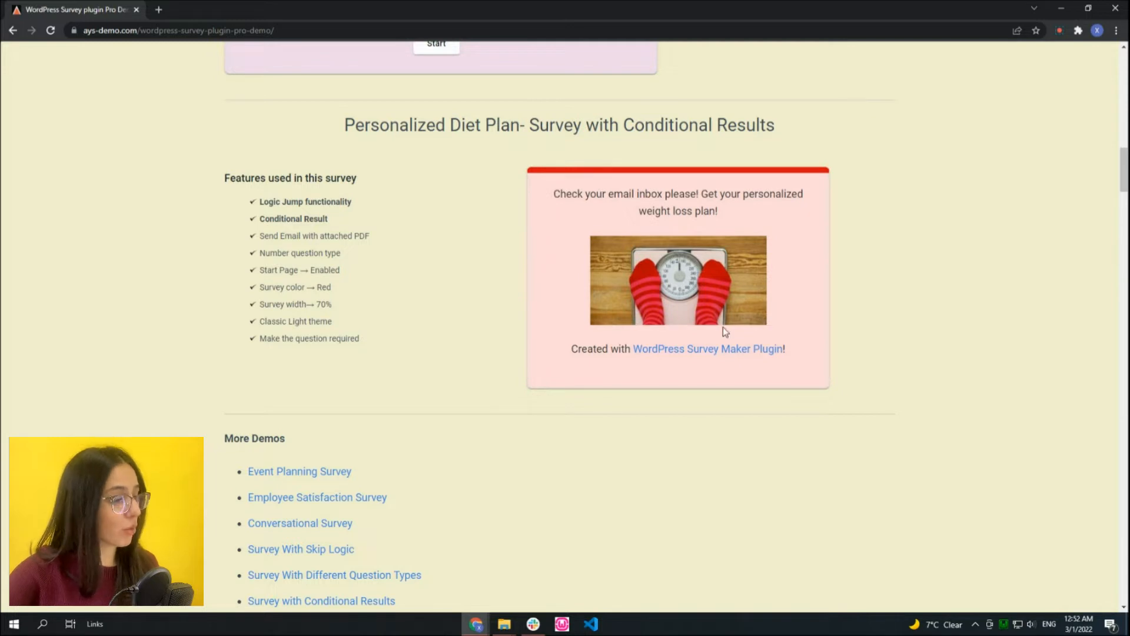
- Compare the features of the Personal, Business and Developer plans on the WordPress Survey Maker Plugin page
{"action": "scroll", "coordinate": [751, 258], "scroll_direction": "down", "scroll_amount": 2}
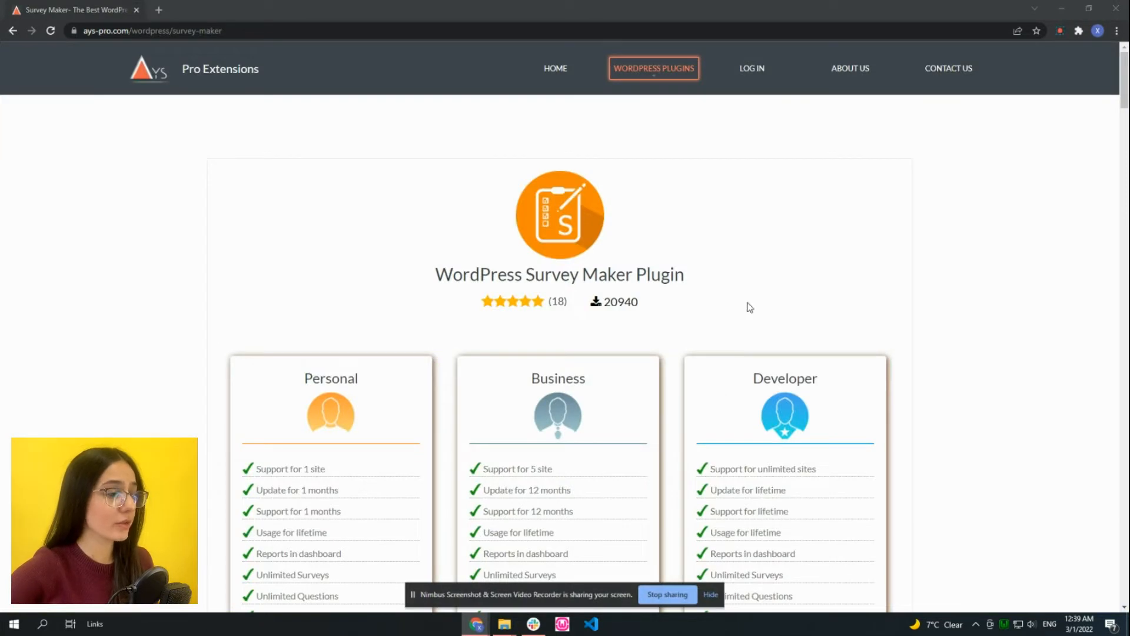
{"action": "left_click", "coordinate": [711, 595]}
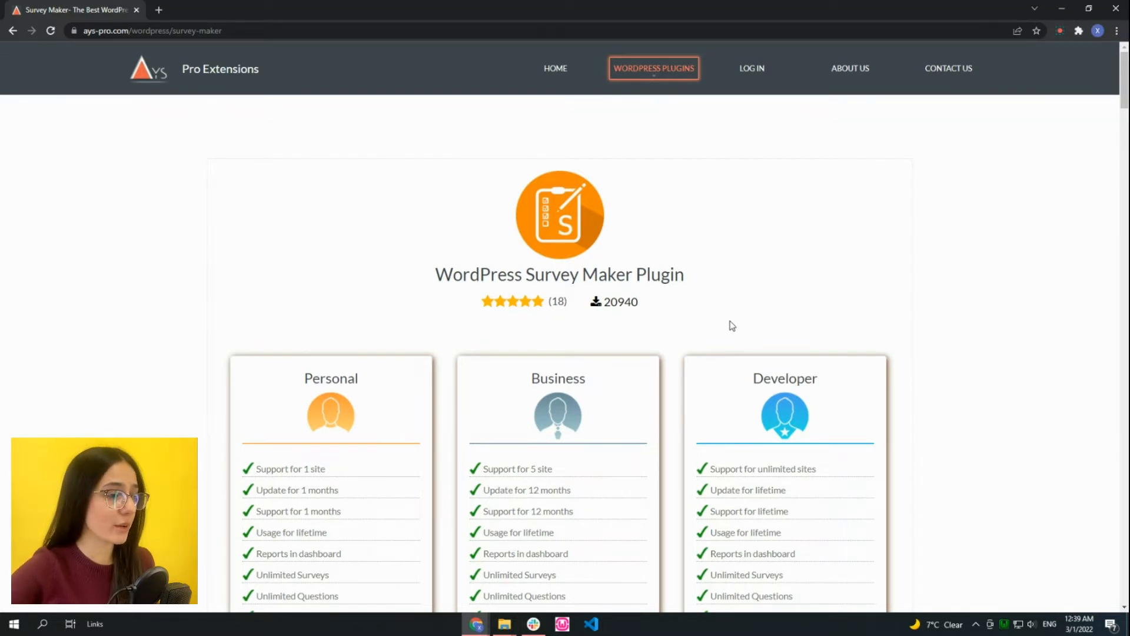
{"action": "scroll", "coordinate": [389, 367], "scroll_direction": "down", "scroll_amount": 2}
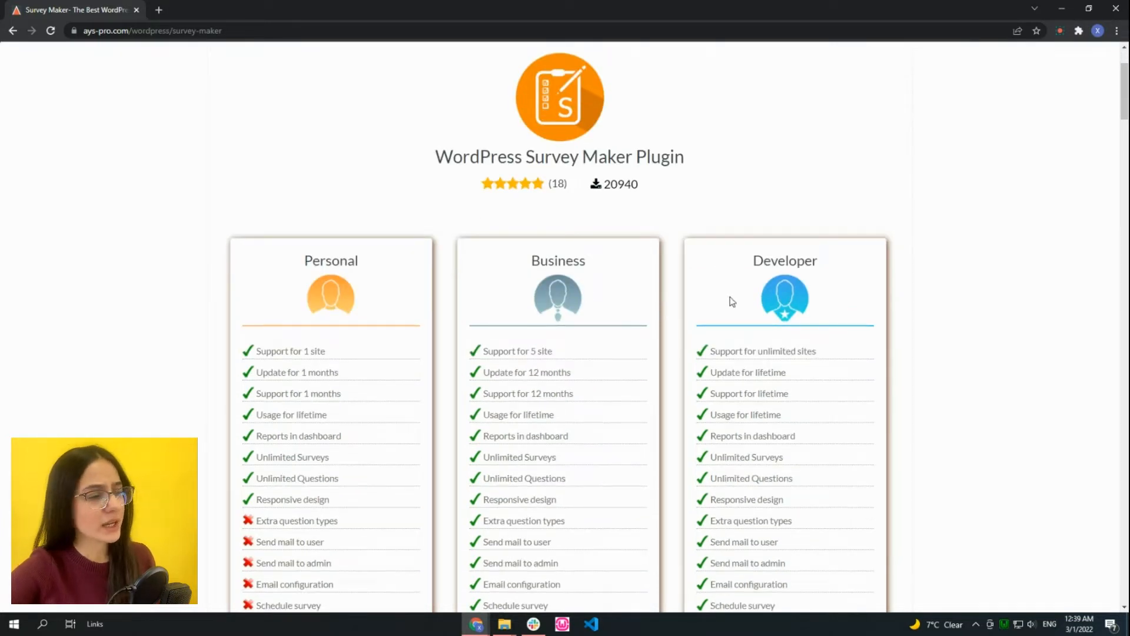
{"action": "scroll", "coordinate": [623, 353], "scroll_direction": "down", "scroll_amount": 3}
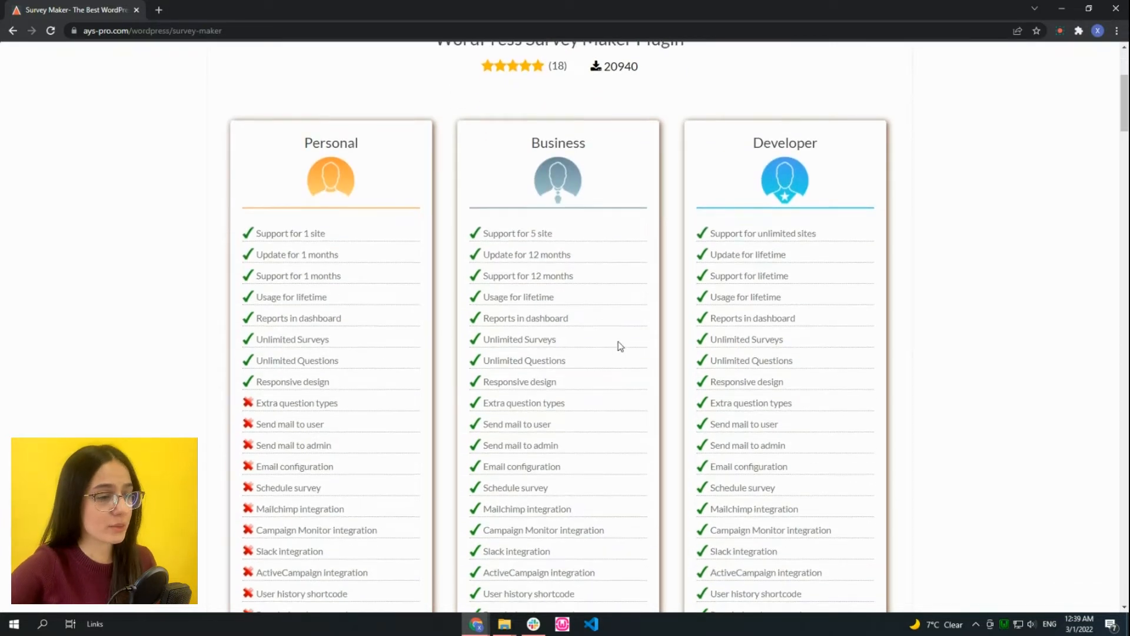
{"action": "scroll", "coordinate": [606, 335], "scroll_direction": "down", "scroll_amount": 1}
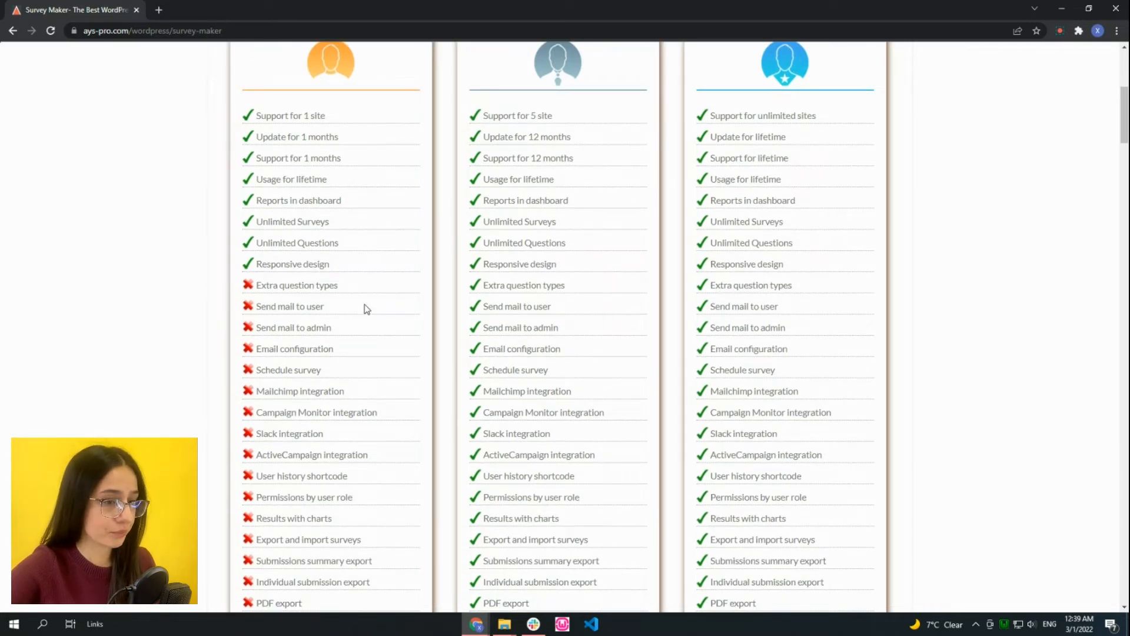
{"action": "scroll", "coordinate": [363, 294], "scroll_direction": "down", "scroll_amount": 5}
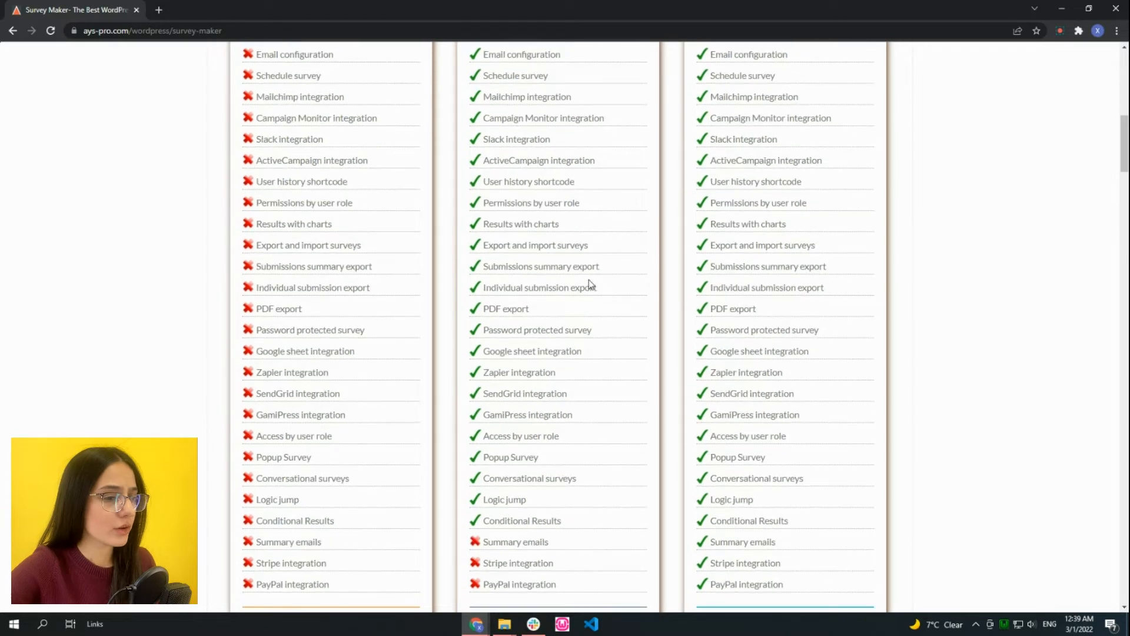
{"action": "scroll", "coordinate": [454, 194], "scroll_direction": "up", "scroll_amount": 10}
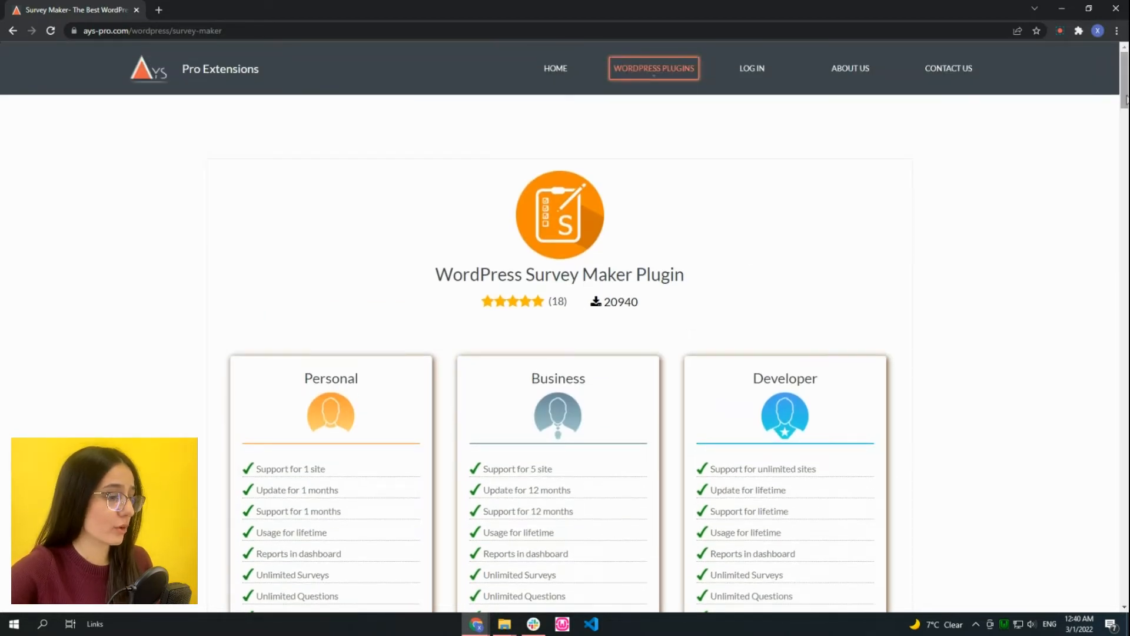
- Open the Survey Maker Business and Developer versions changelog and dismiss the Mega bundle offer
{"action": "key", "text": "End"}
{"action": "left_click", "coordinate": [257, 179]}
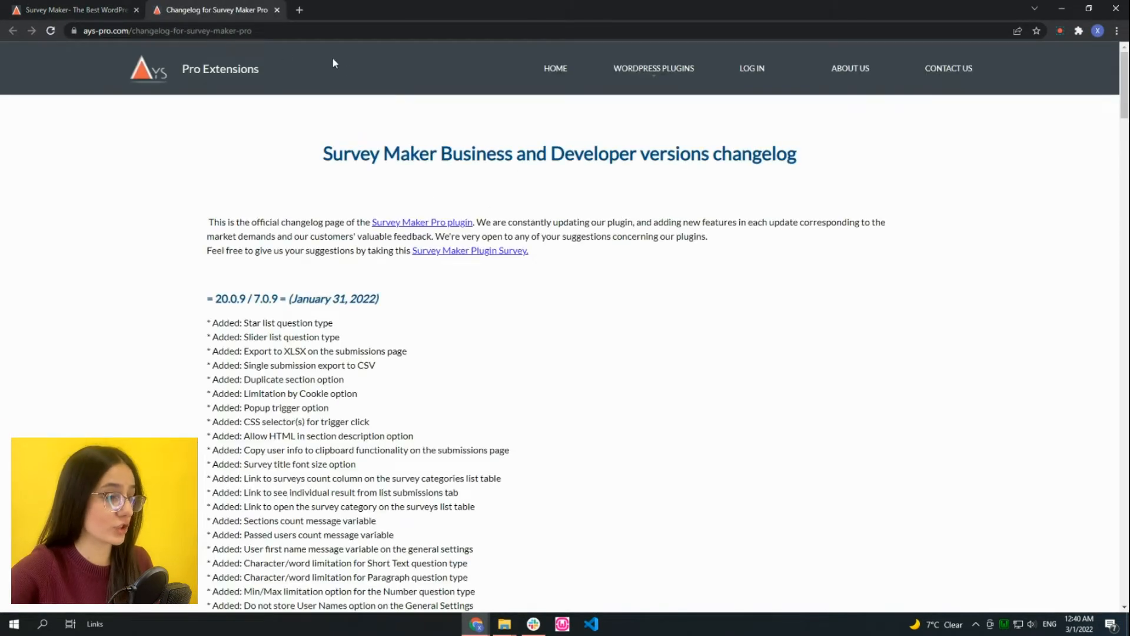
{"action": "scroll", "coordinate": [277, 213], "scroll_direction": "down", "scroll_amount": 3}
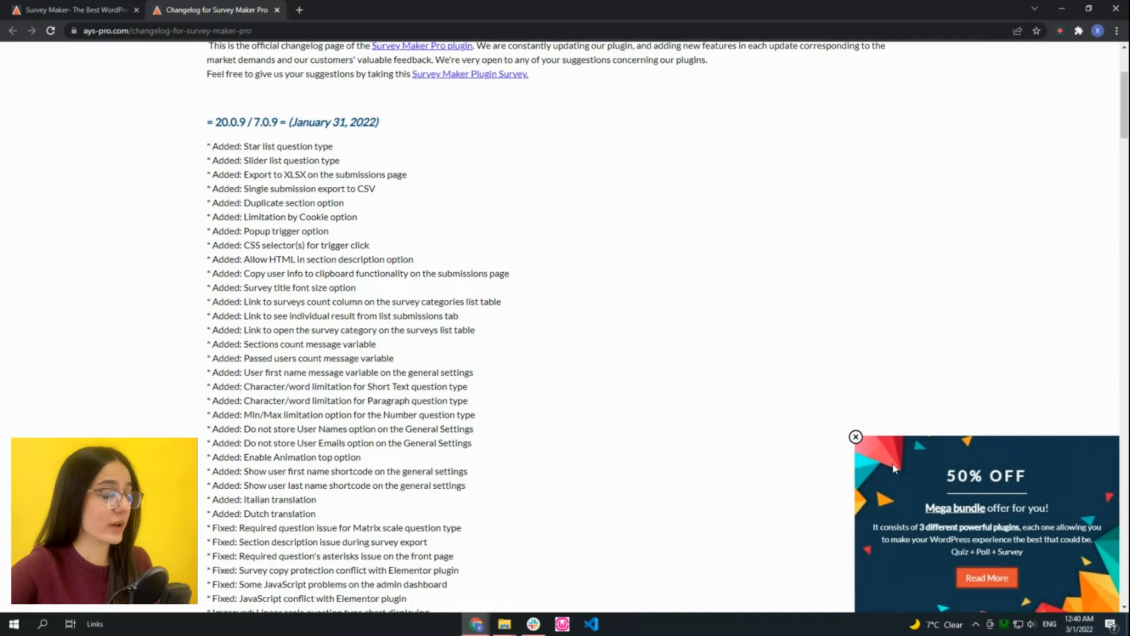
{"action": "left_click", "coordinate": [856, 436]}
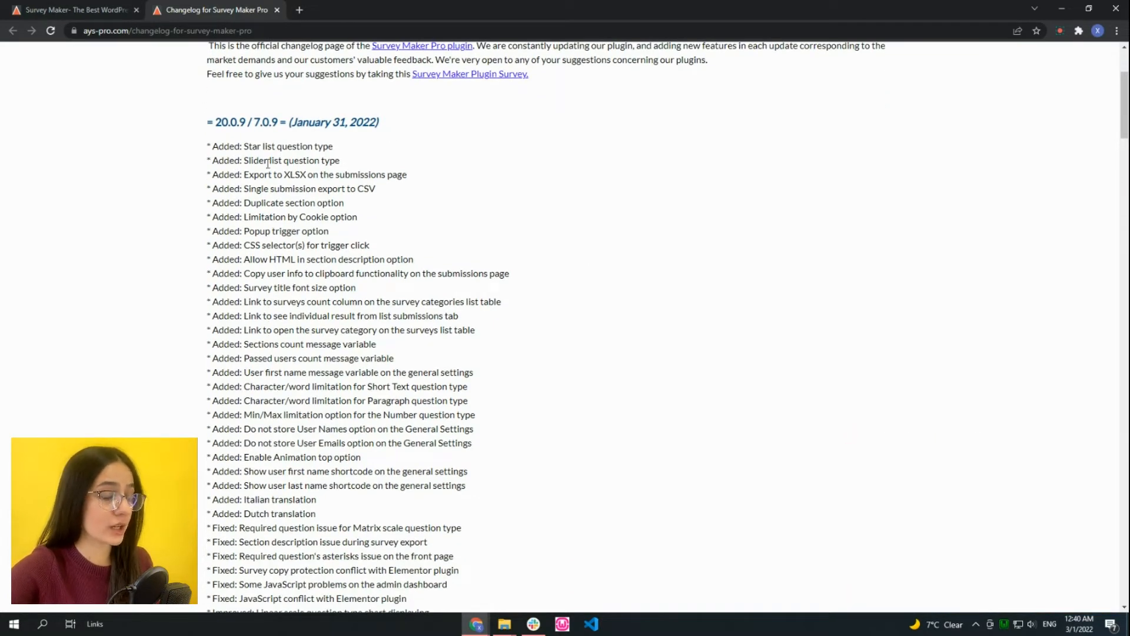
- Review the changelog for features added and fixed in versions 20.0.9 back to 20.0.5
{"action": "scroll", "coordinate": [410, 295], "scroll_direction": "down", "scroll_amount": 8}
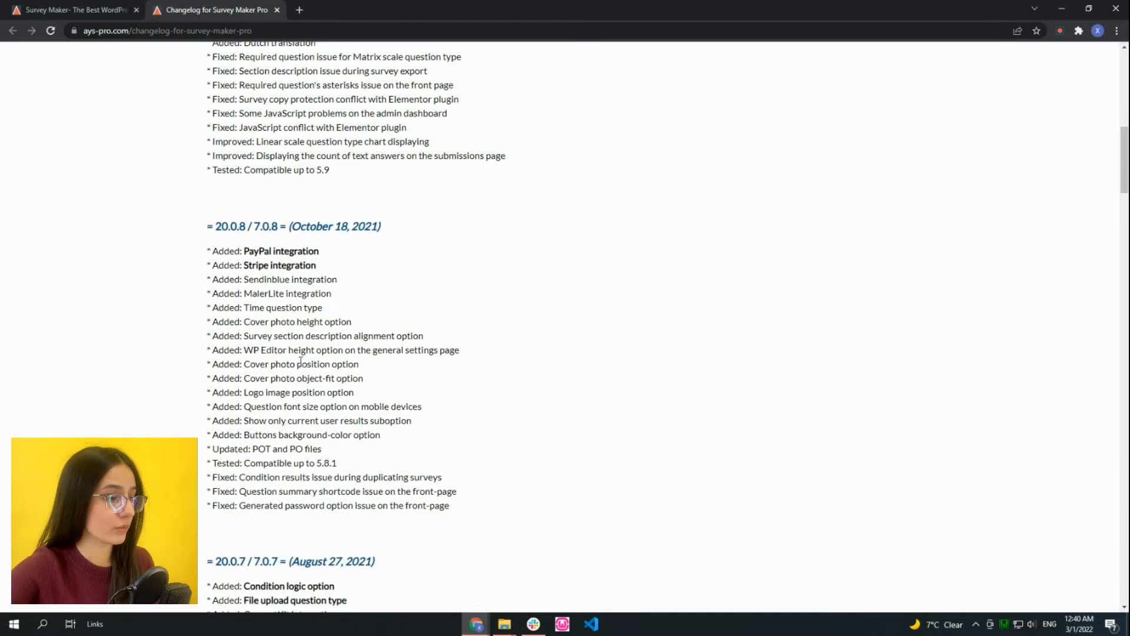
{"action": "scroll", "coordinate": [343, 377], "scroll_direction": "up", "scroll_amount": 9}
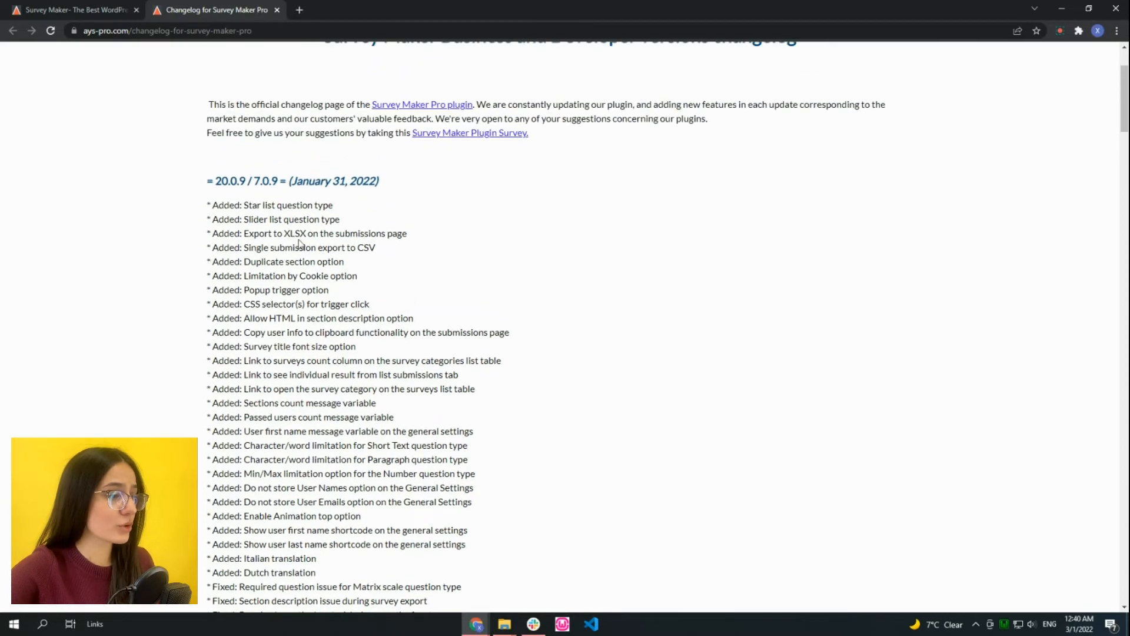
{"action": "scroll", "coordinate": [336, 309], "scroll_direction": "down", "scroll_amount": 12}
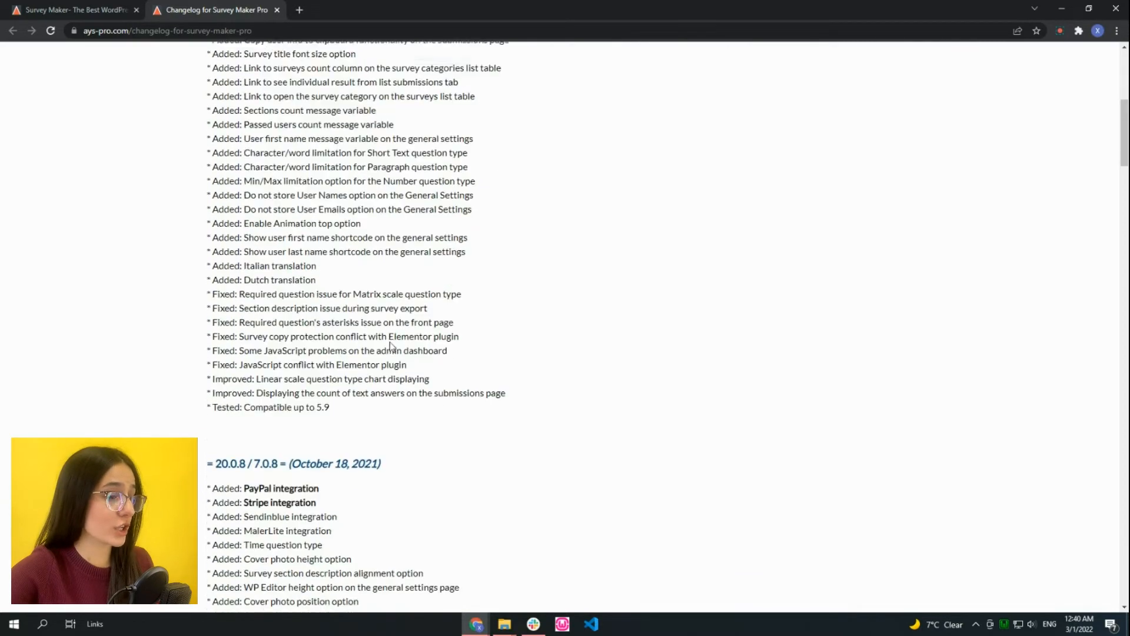
{"action": "scroll", "coordinate": [336, 309], "scroll_direction": "down", "scroll_amount": 15}
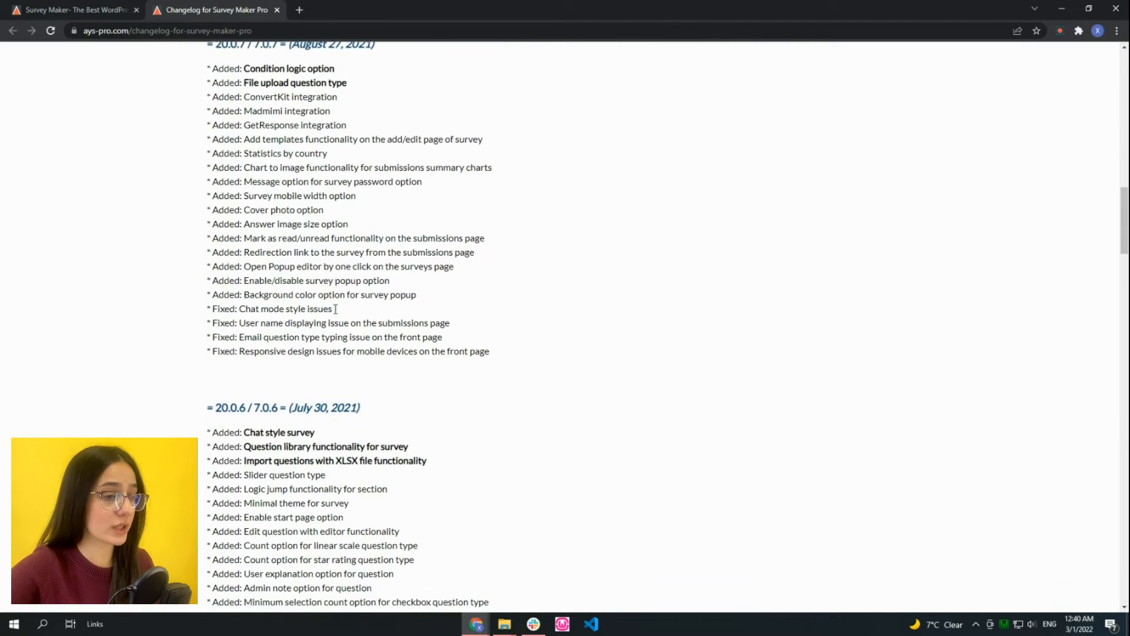
{"action": "scroll", "coordinate": [335, 309], "scroll_direction": "down", "scroll_amount": 7}
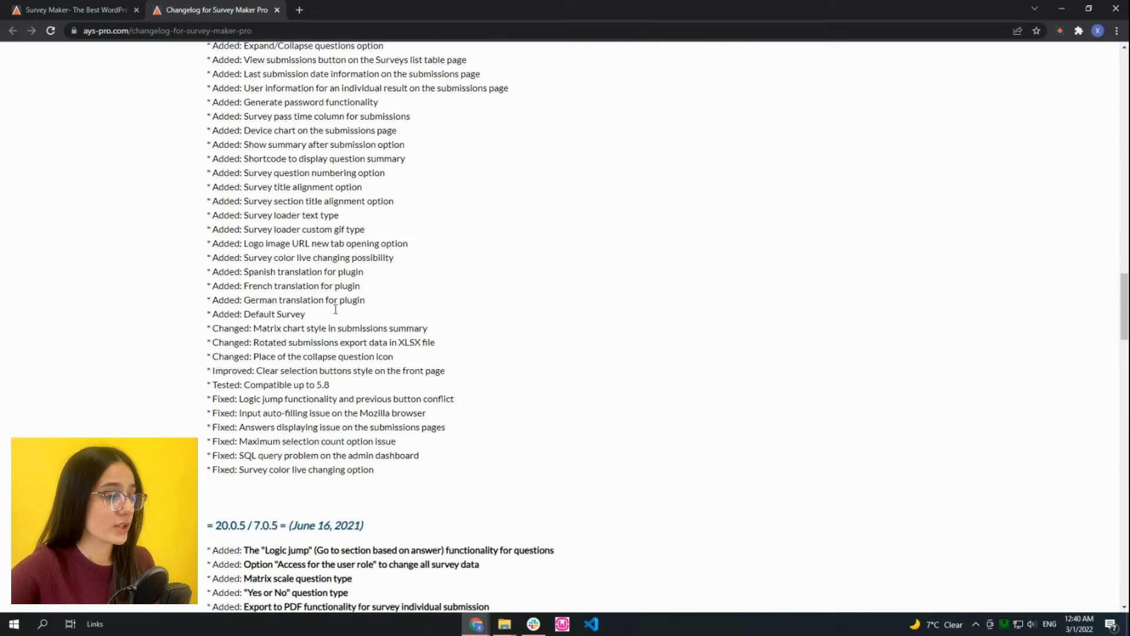
{"action": "scroll", "coordinate": [337, 312], "scroll_direction": "up", "scroll_amount": 6}
{"action": "scroll", "coordinate": [337, 315], "scroll_direction": "up", "scroll_amount": 11}
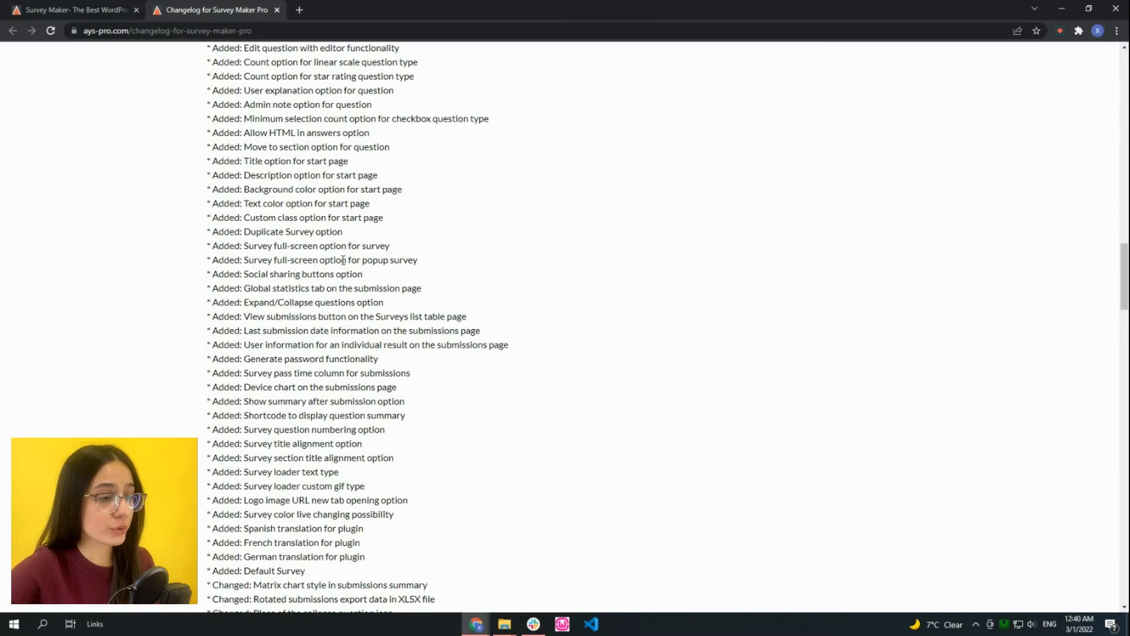
{"action": "scroll", "coordinate": [340, 263], "scroll_direction": "up", "scroll_amount": 9}
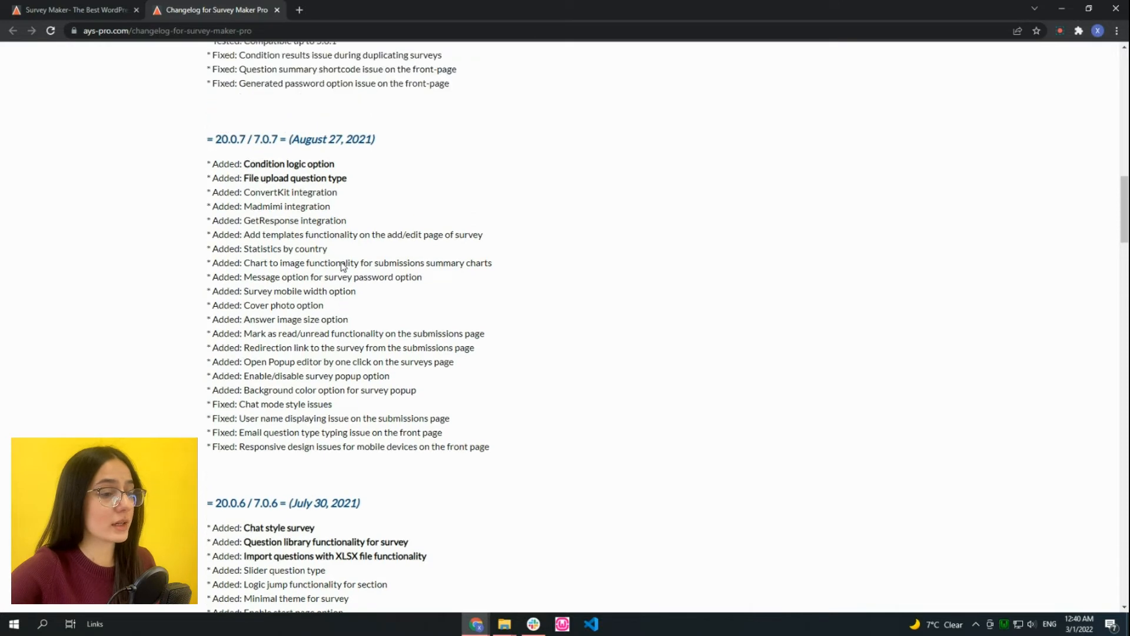
{"action": "scroll", "coordinate": [345, 266], "scroll_direction": "up", "scroll_amount": 6}
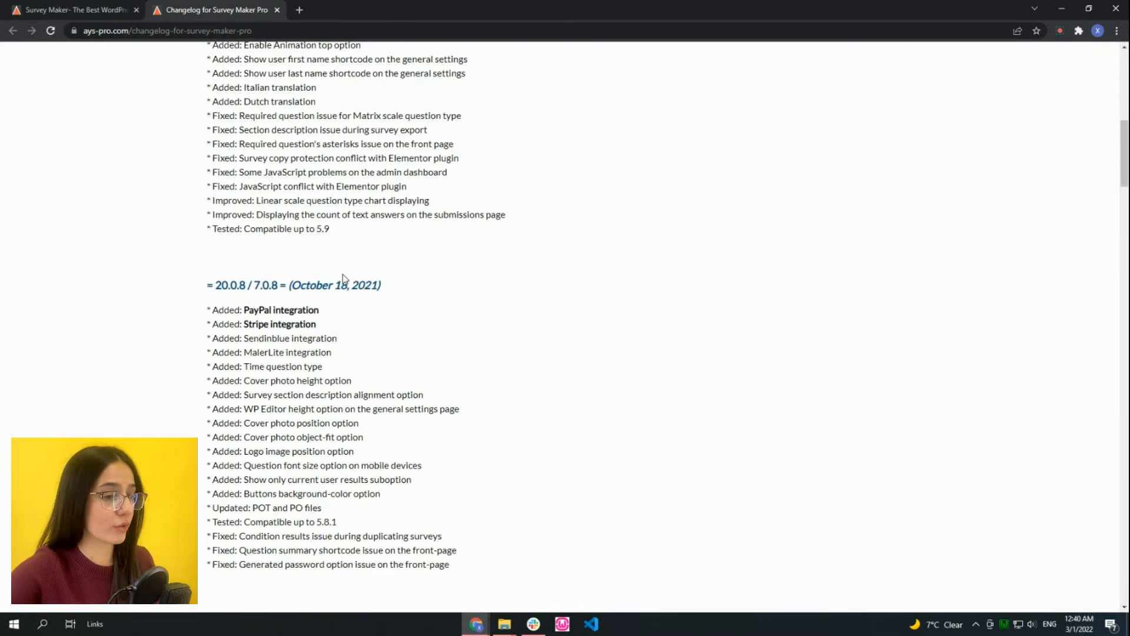
{"action": "scroll", "coordinate": [349, 281], "scroll_direction": "up", "scroll_amount": 4}
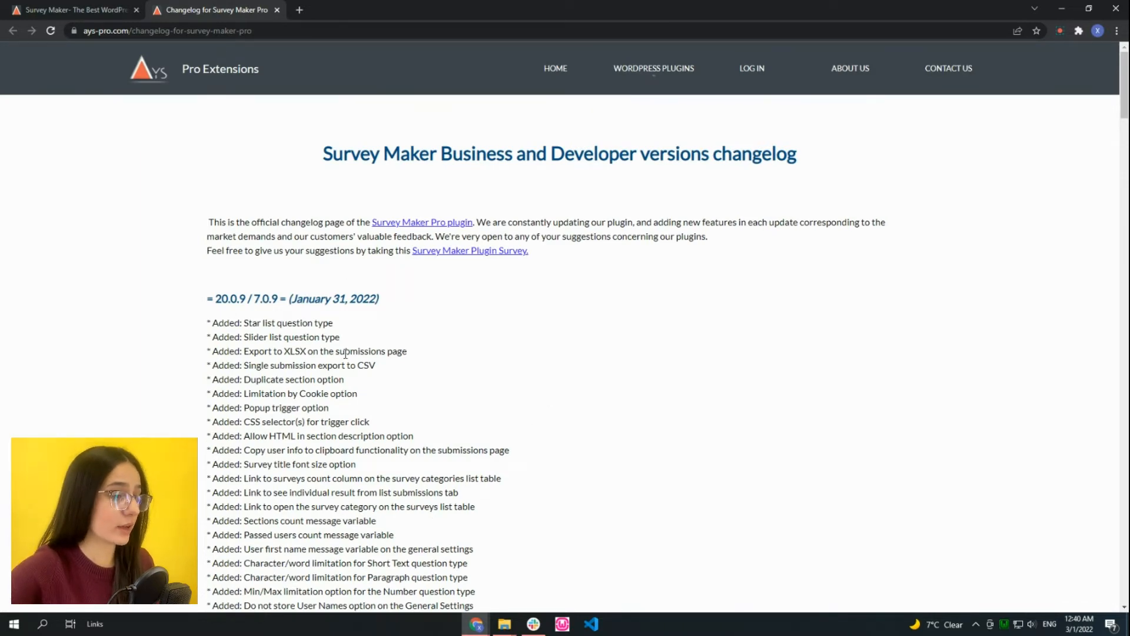
{"action": "scroll", "coordinate": [346, 355], "scroll_direction": "down", "scroll_amount": 2}
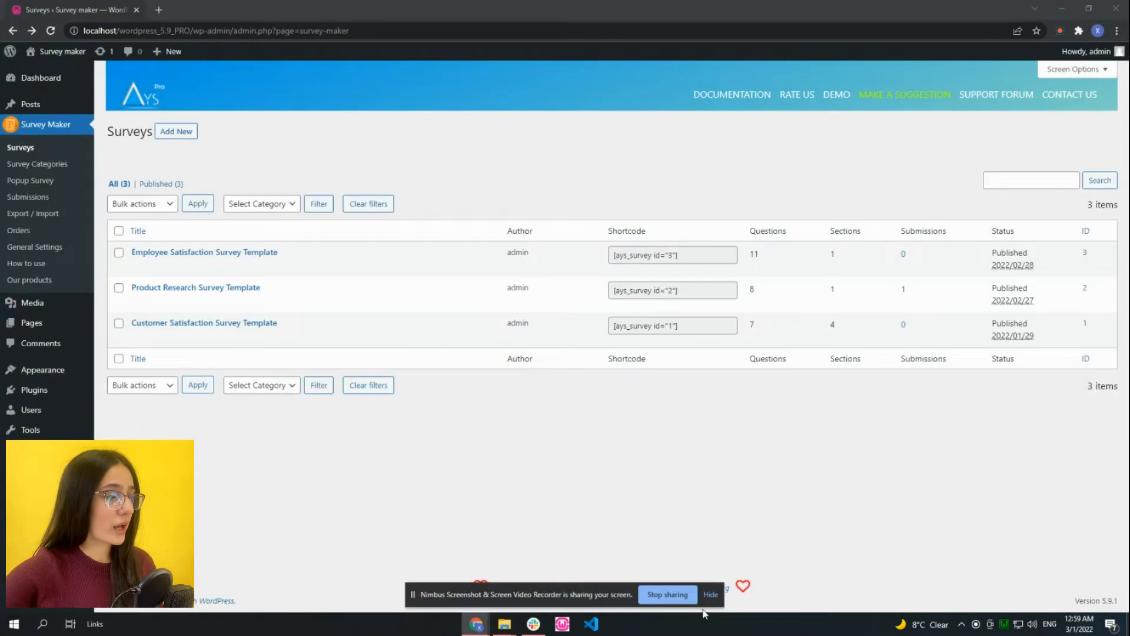
- Open the Customer Satisfaction Survey Template for editing in a separate browser tab from the WordPress Surveys list
{"action": "left_click", "coordinate": [710, 596]}
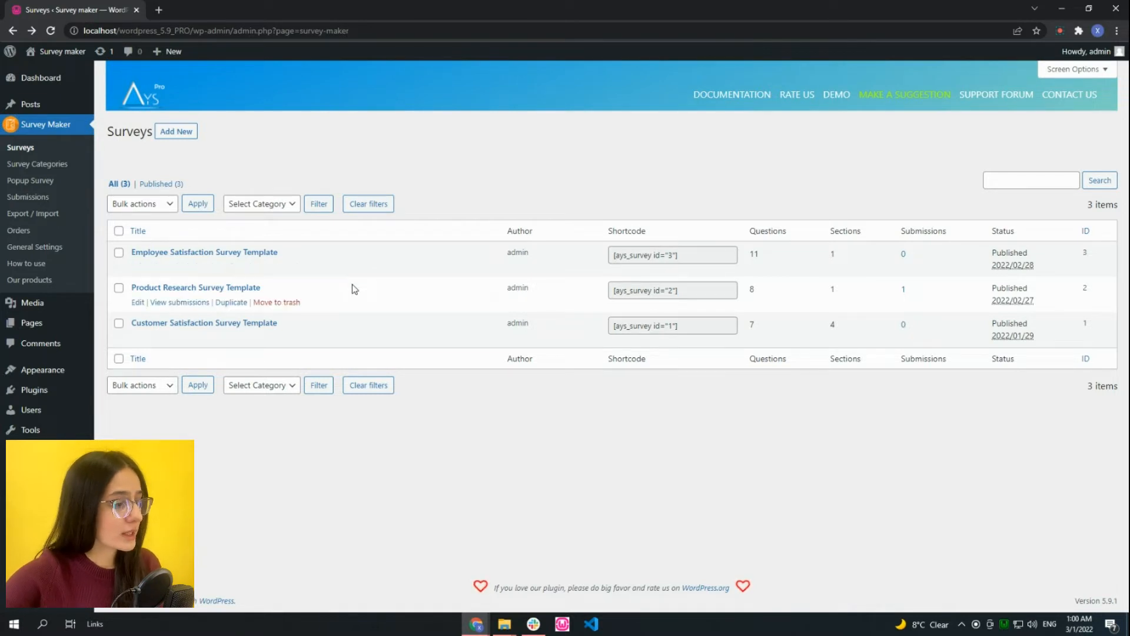
{"action": "left_click", "coordinate": [262, 325], "text": "ctrl"}
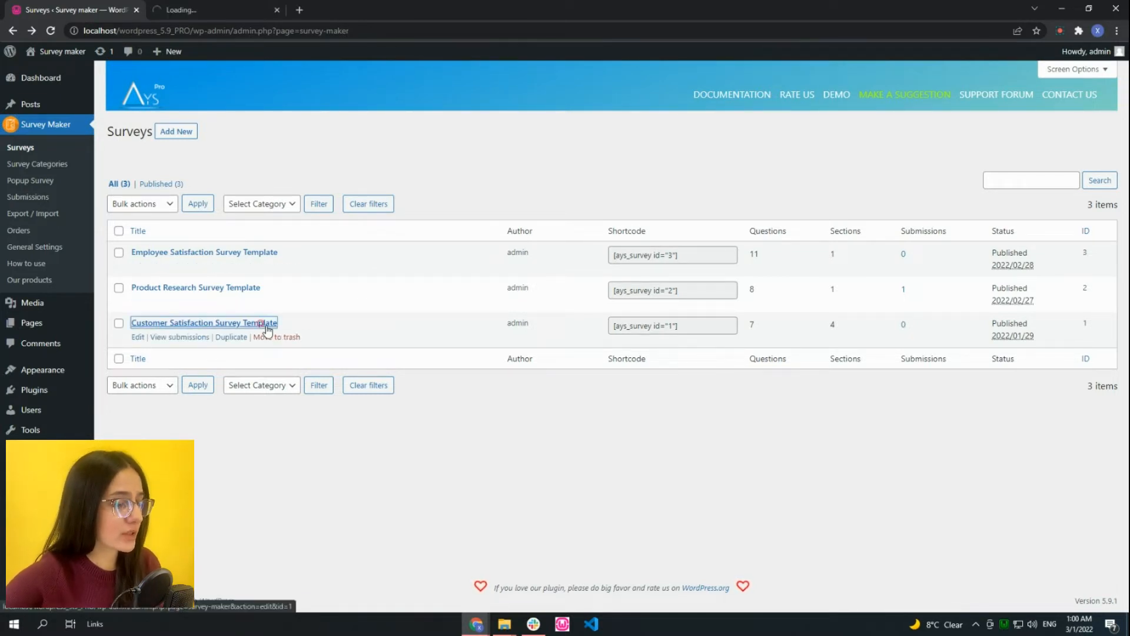
{"action": "left_click", "coordinate": [224, 6]}
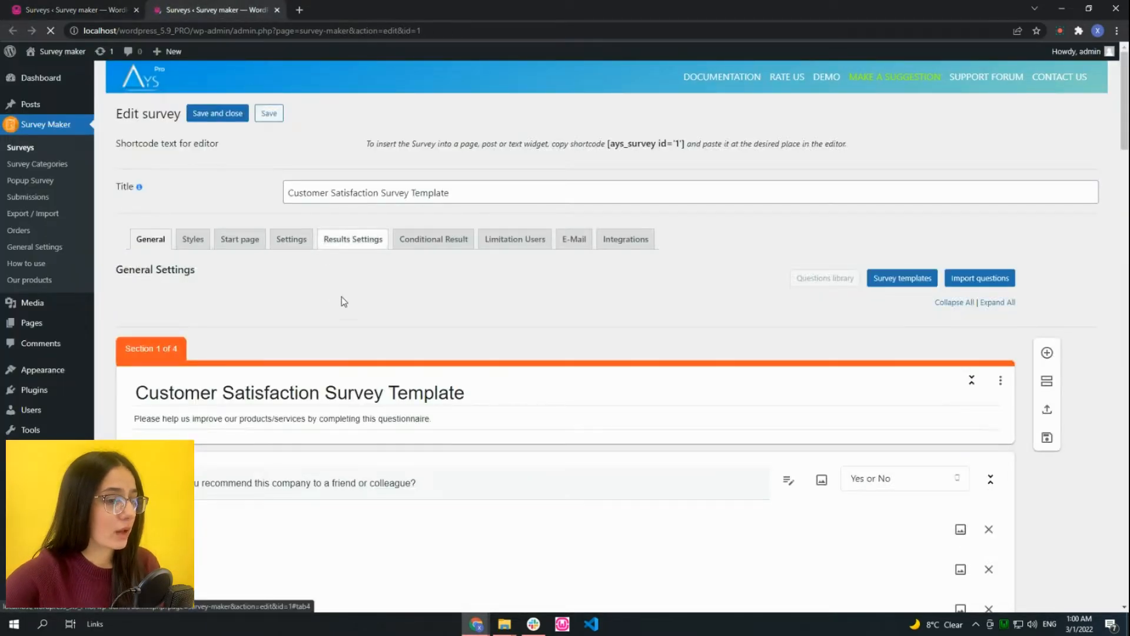
- Examine the questions, answer options and four sections of the Customer Satisfaction Survey Template
{"action": "scroll", "coordinate": [315, 297], "scroll_direction": "down", "scroll_amount": 1}
{"action": "scroll", "coordinate": [315, 297], "scroll_direction": "down", "scroll_amount": 1}
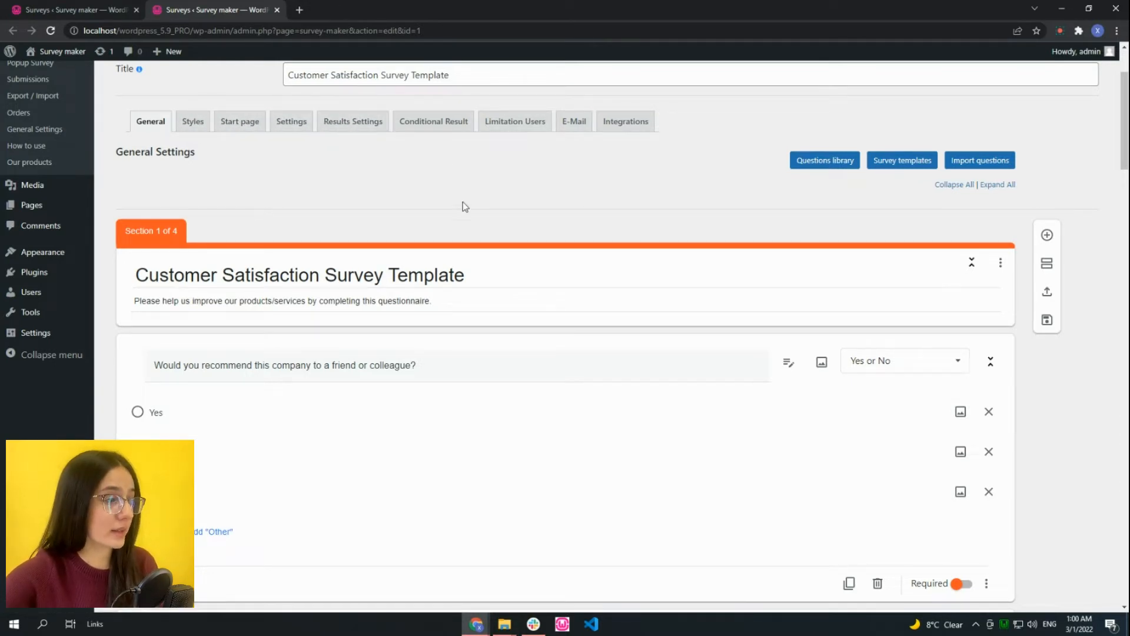
{"action": "scroll", "coordinate": [464, 209], "scroll_direction": "down", "scroll_amount": 3}
{"action": "scroll", "coordinate": [459, 222], "scroll_direction": "up", "scroll_amount": 3}
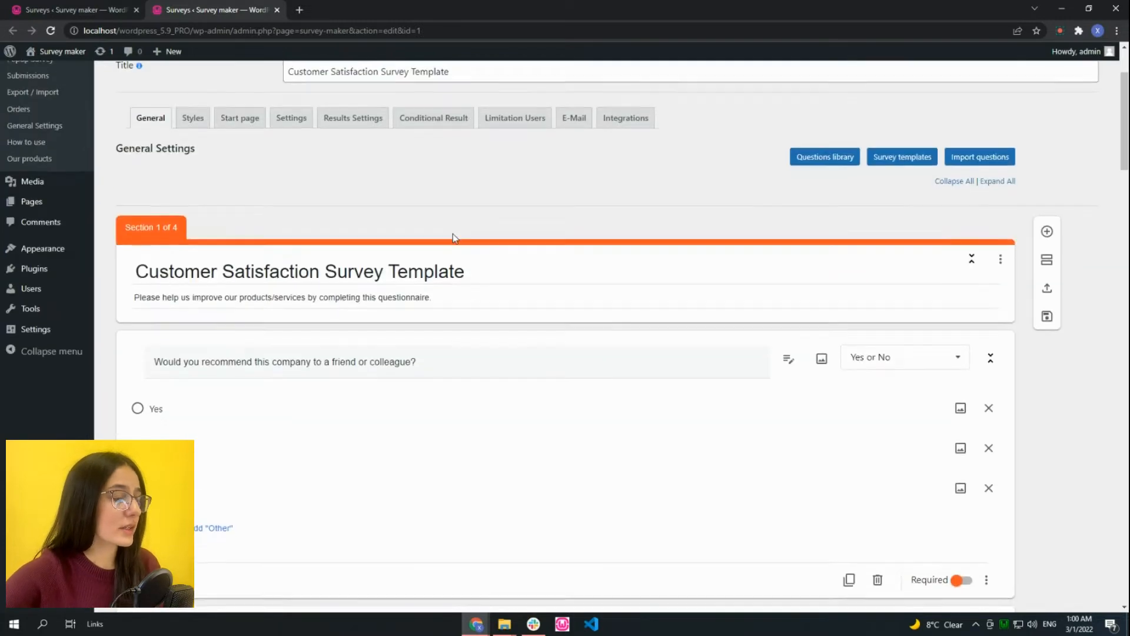
{"action": "scroll", "coordinate": [453, 235], "scroll_direction": "down", "scroll_amount": 15}
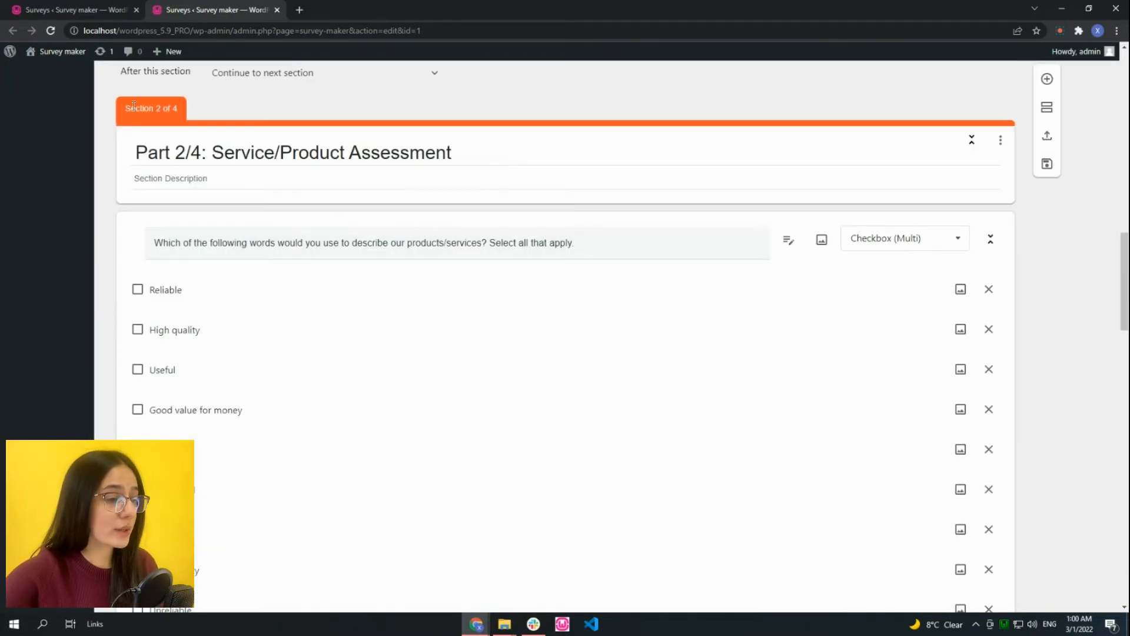
{"action": "scroll", "coordinate": [400, 274], "scroll_direction": "up", "scroll_amount": 15}
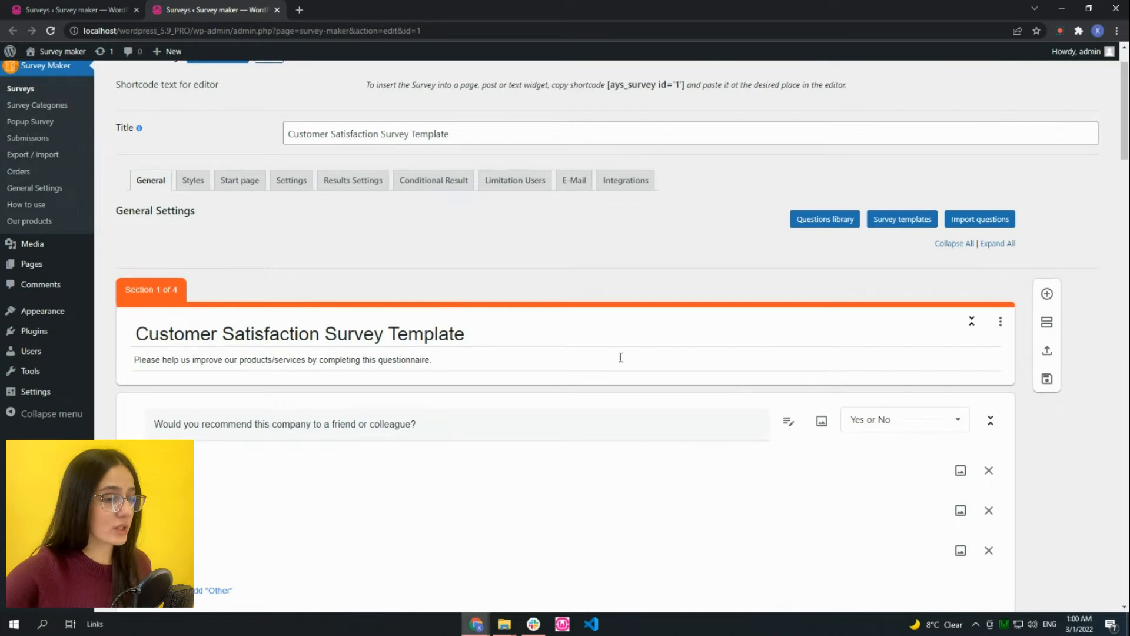
{"action": "scroll", "coordinate": [621, 358], "scroll_direction": "down", "scroll_amount": 3}
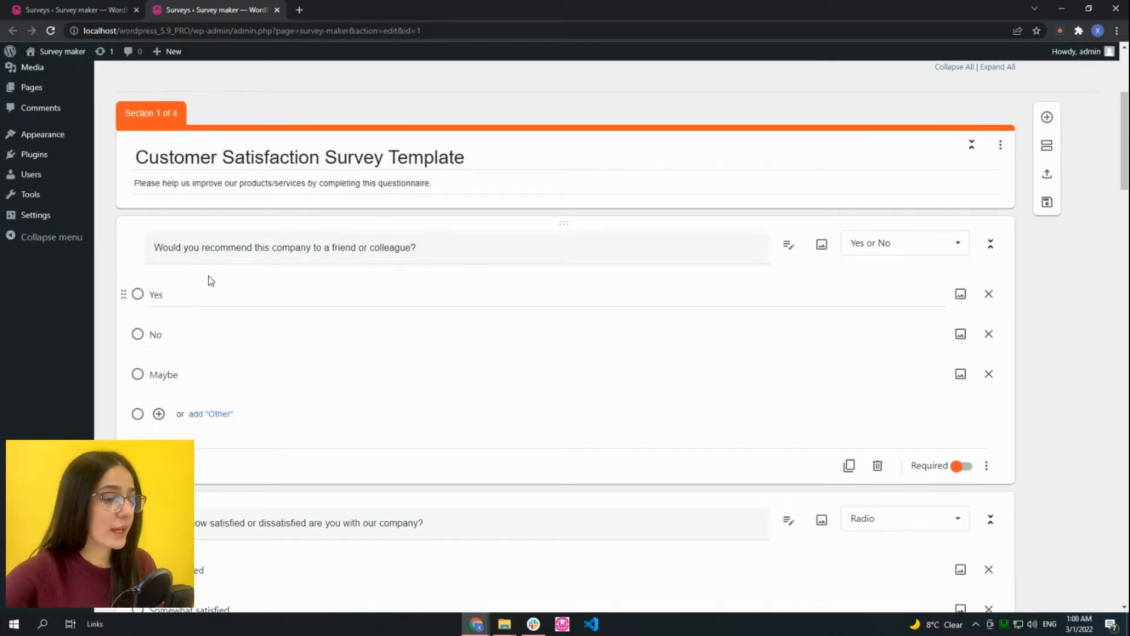
{"action": "scroll", "coordinate": [197, 386], "scroll_direction": "down", "scroll_amount": 3}
{"action": "scroll", "coordinate": [202, 386], "scroll_direction": "up", "scroll_amount": 4}
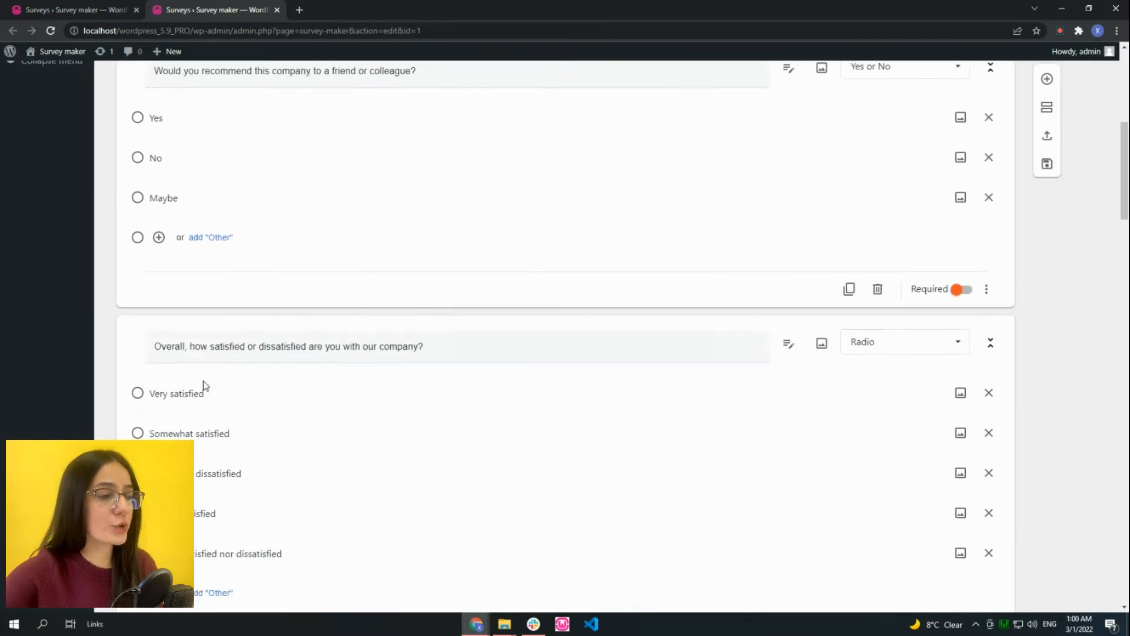
{"action": "scroll", "coordinate": [237, 225], "scroll_direction": "down", "scroll_amount": 12}
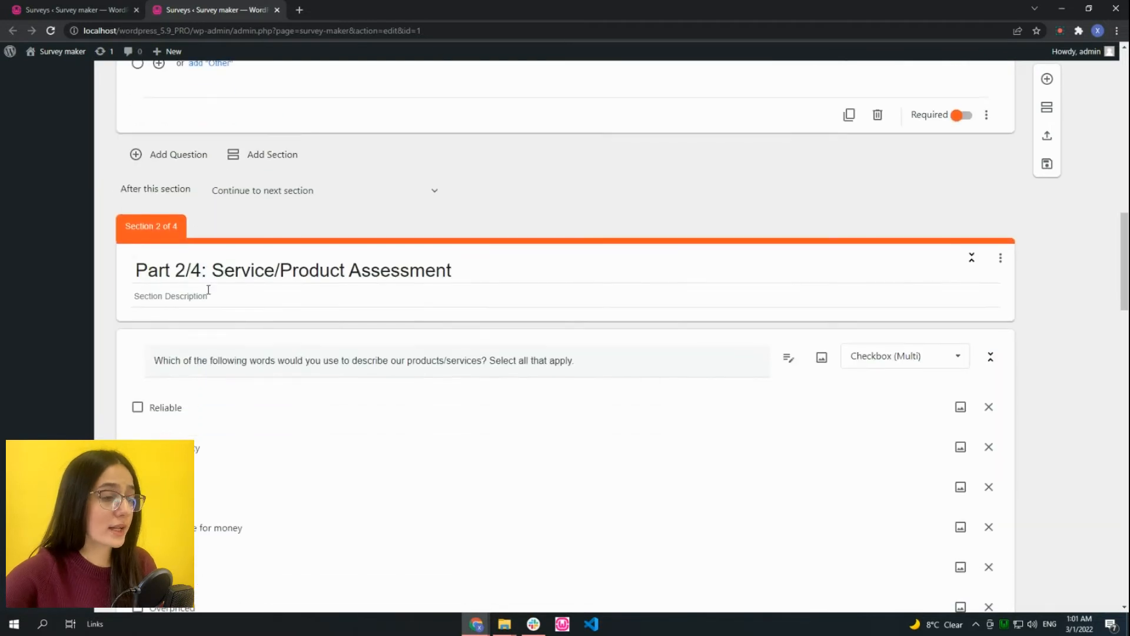
{"action": "scroll", "coordinate": [233, 273], "scroll_direction": "down", "scroll_amount": 4}
{"action": "scroll", "coordinate": [485, 275], "scroll_direction": "up", "scroll_amount": 17}
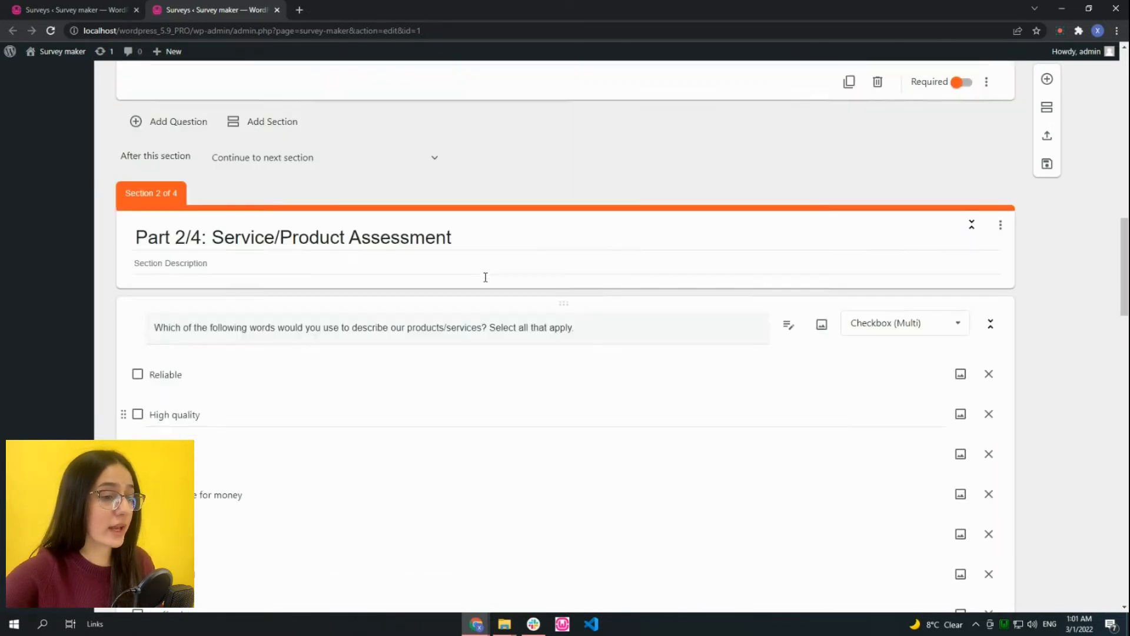
{"action": "scroll", "coordinate": [384, 335], "scroll_direction": "down", "scroll_amount": 20}
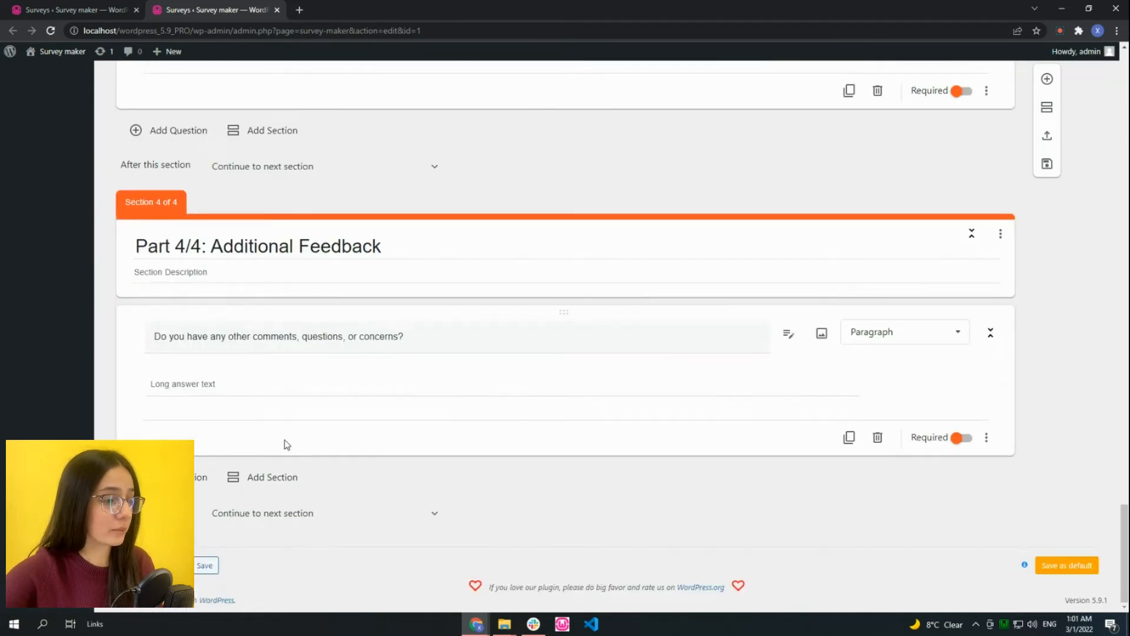
- Add a new question below the email question in the Part 3/4: Customer Care section
{"action": "scroll", "coordinate": [280, 442], "scroll_direction": "up", "scroll_amount": 6}
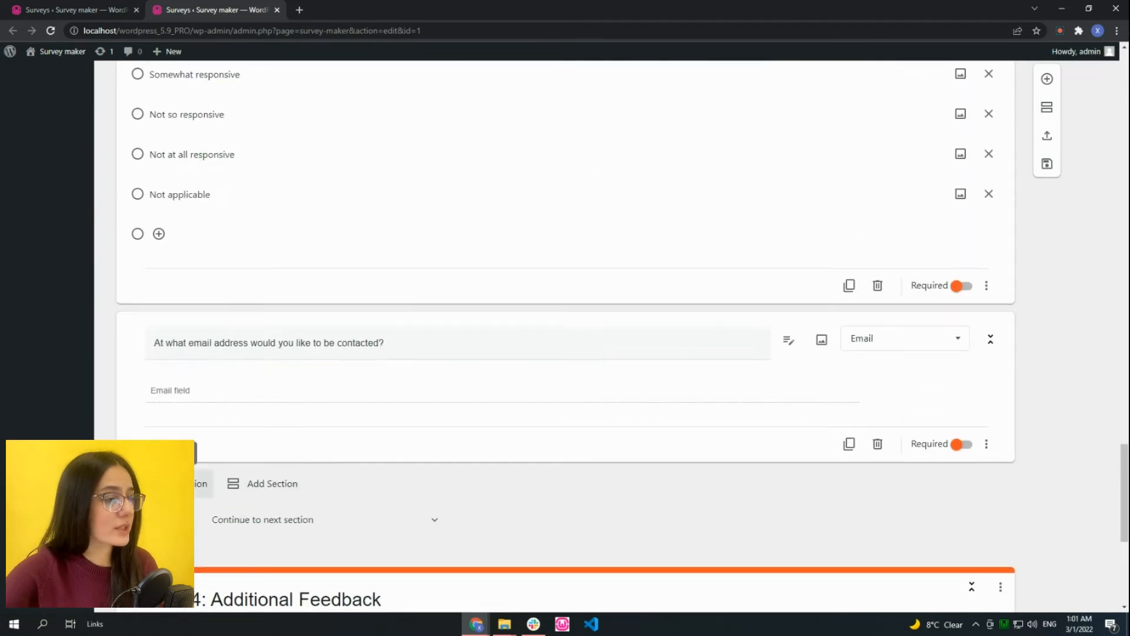
{"action": "left_click", "coordinate": [177, 484]}
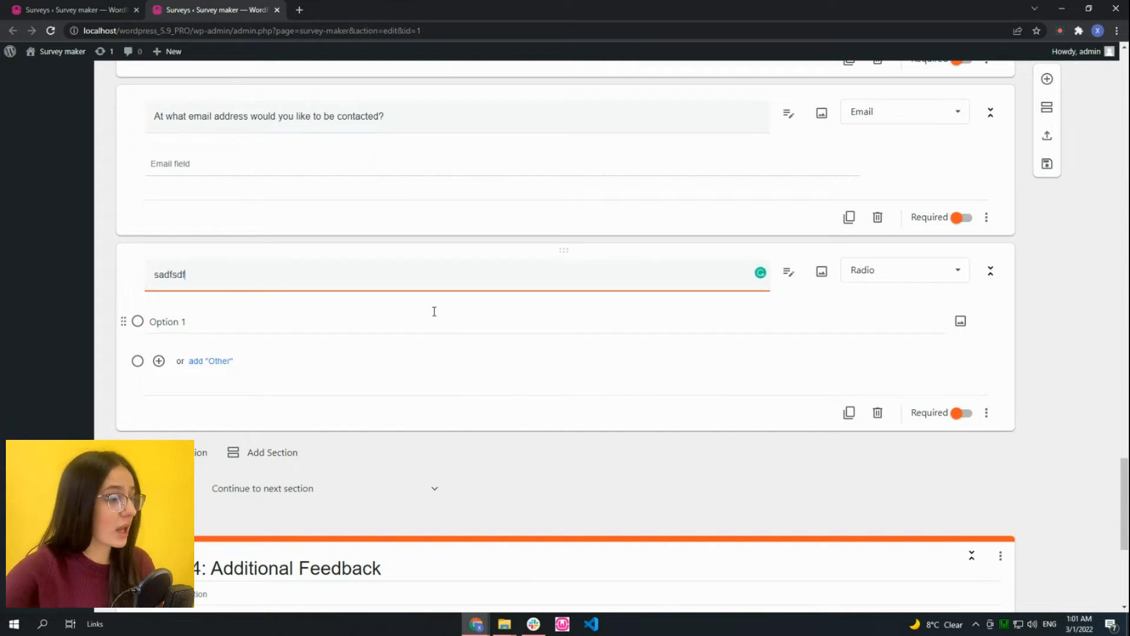
- Review the question types available for the new Customer Care question without changing its type
{"action": "left_click", "coordinate": [929, 268]}
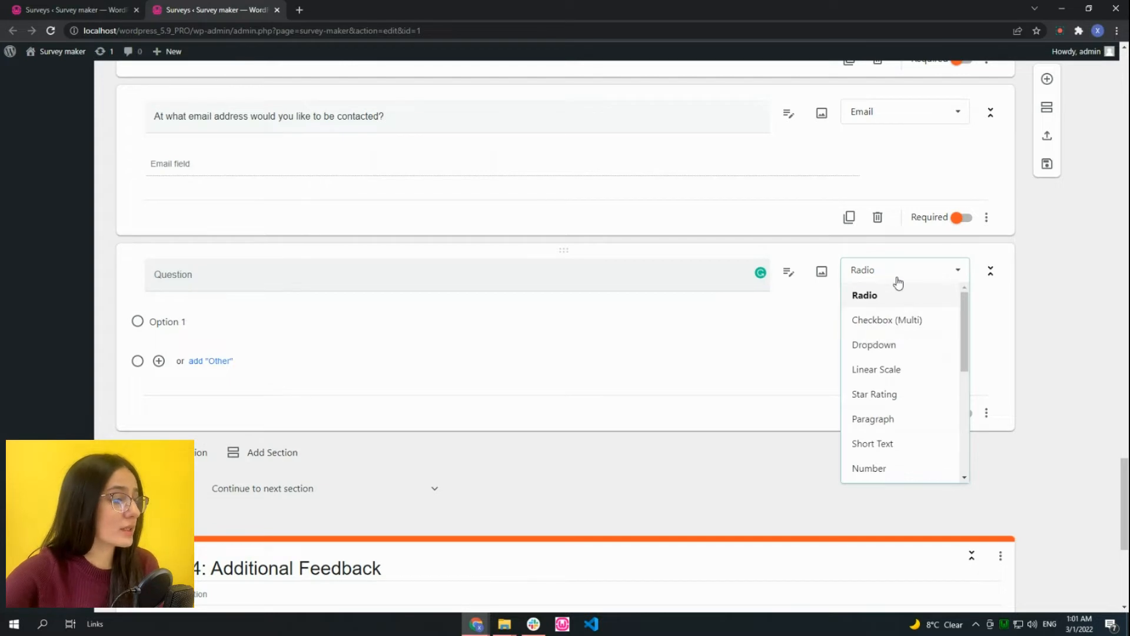
{"action": "scroll", "coordinate": [900, 359], "scroll_direction": "down", "scroll_amount": 4}
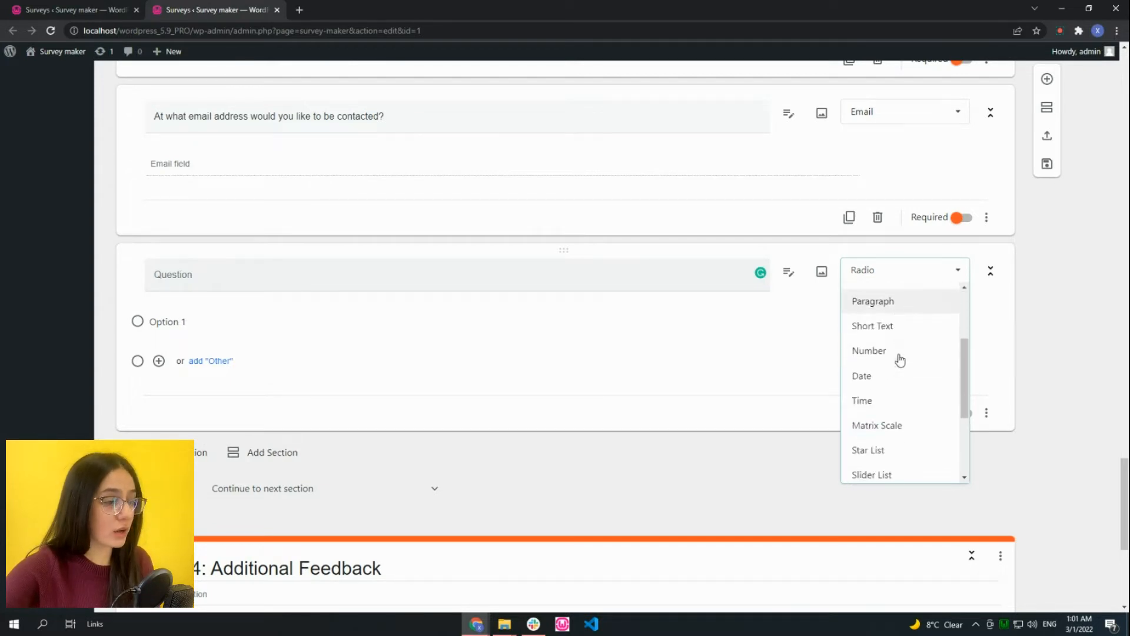
{"action": "scroll", "coordinate": [898, 356], "scroll_direction": "up", "scroll_amount": 3}
{"action": "scroll", "coordinate": [896, 338], "scroll_direction": "up", "scroll_amount": 2}
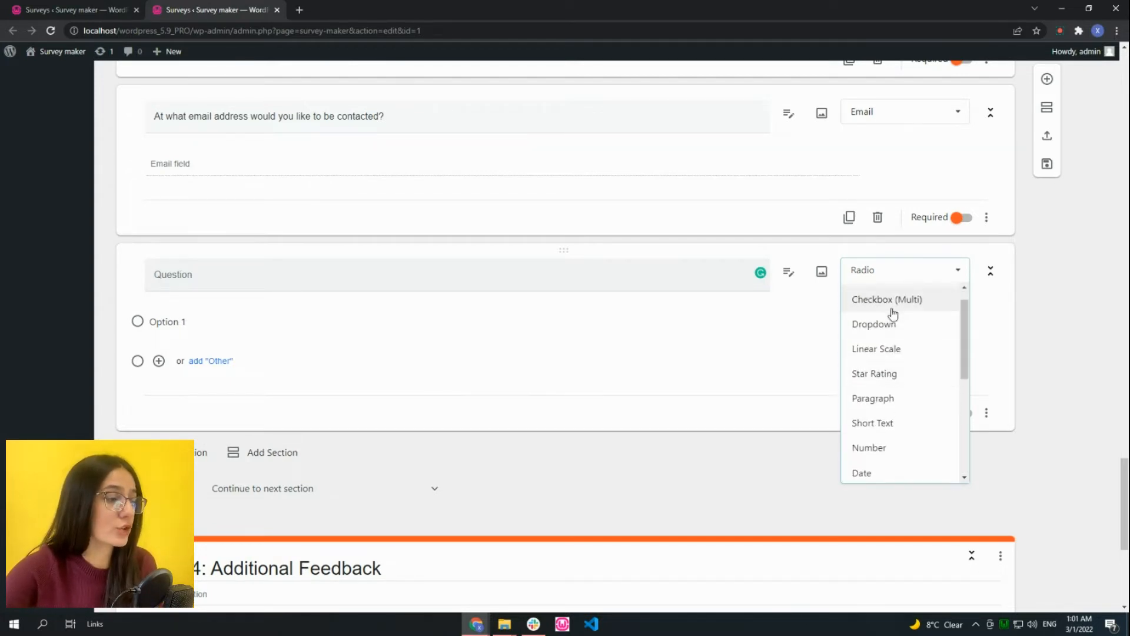
{"action": "scroll", "coordinate": [901, 406], "scroll_direction": "down", "scroll_amount": 3}
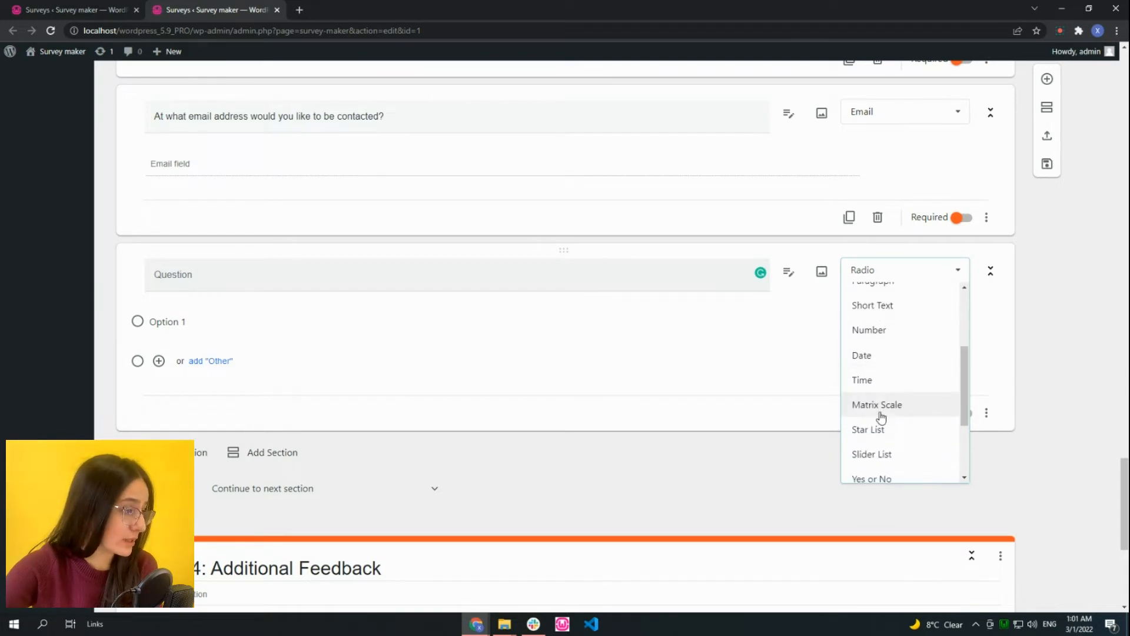
{"action": "scroll", "coordinate": [883, 397], "scroll_direction": "down", "scroll_amount": 1}
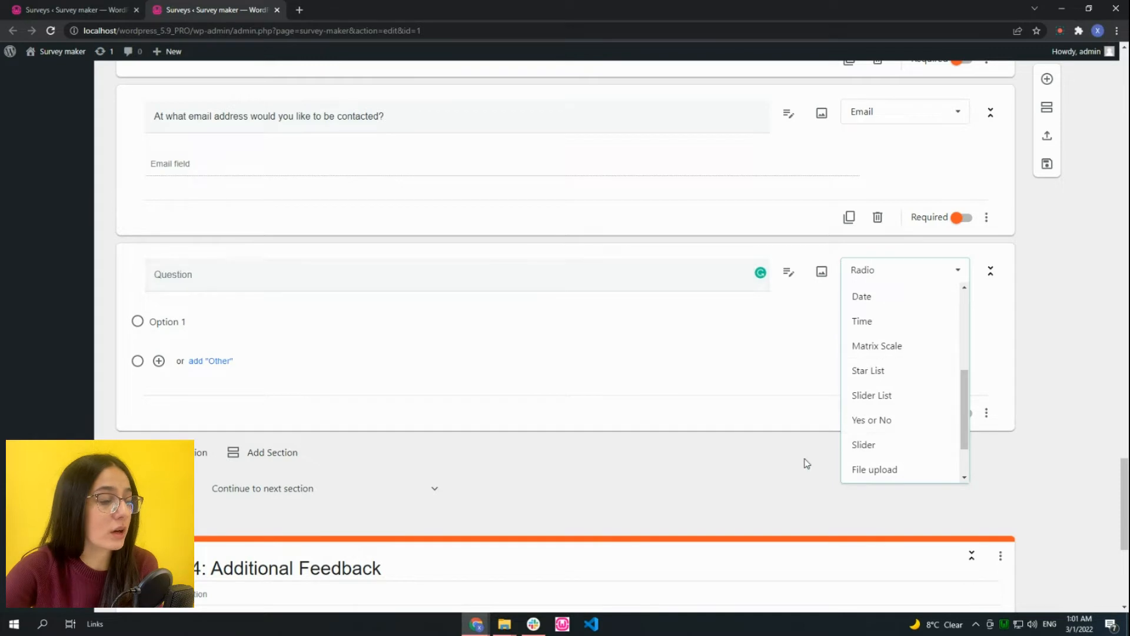
{"action": "scroll", "coordinate": [885, 365], "scroll_direction": "up", "scroll_amount": 1}
{"action": "scroll", "coordinate": [880, 356], "scroll_direction": "down", "scroll_amount": 1}
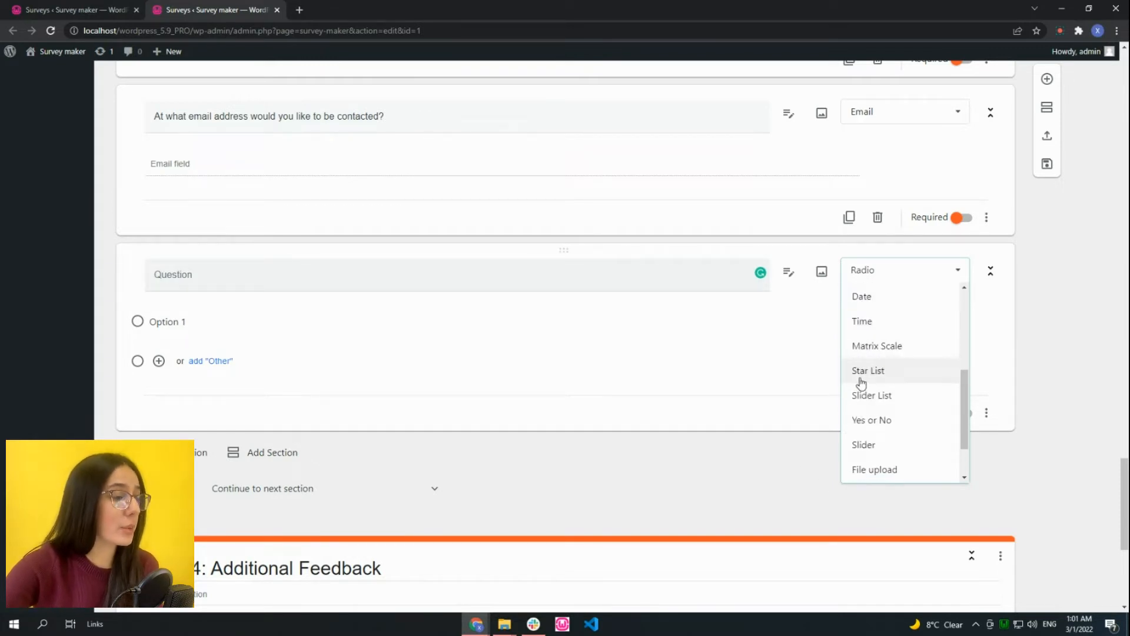
{"action": "scroll", "coordinate": [879, 391], "scroll_direction": "down", "scroll_amount": 1}
{"action": "scroll", "coordinate": [877, 365], "scroll_direction": "up", "scroll_amount": 2}
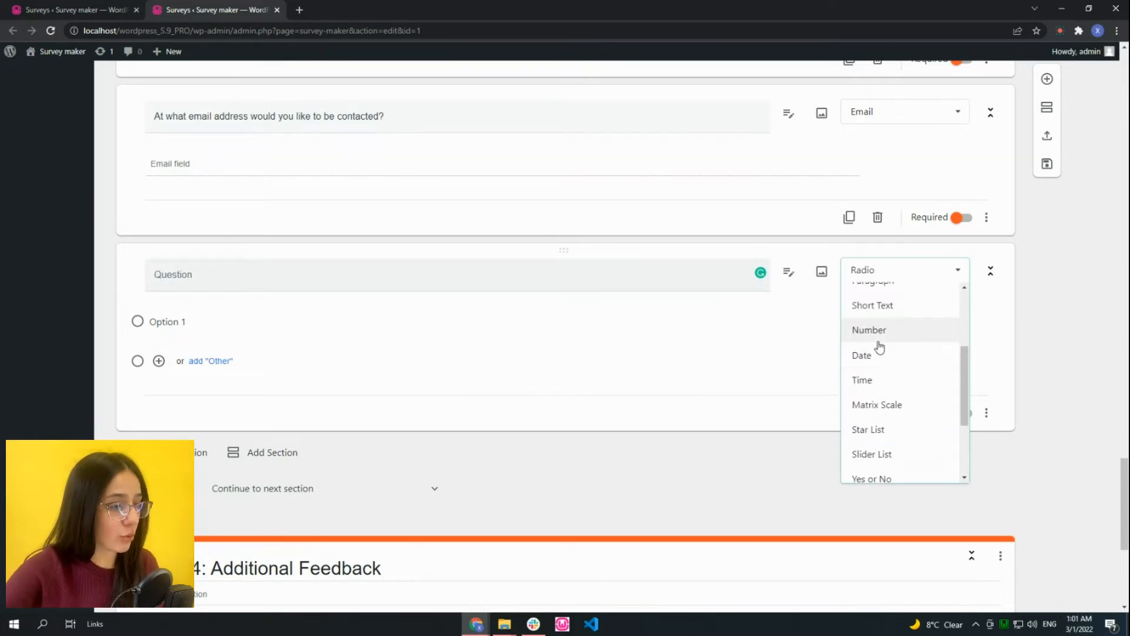
{"action": "scroll", "coordinate": [886, 385], "scroll_direction": "down", "scroll_amount": 2}
{"action": "scroll", "coordinate": [881, 436], "scroll_direction": "up", "scroll_amount": 5}
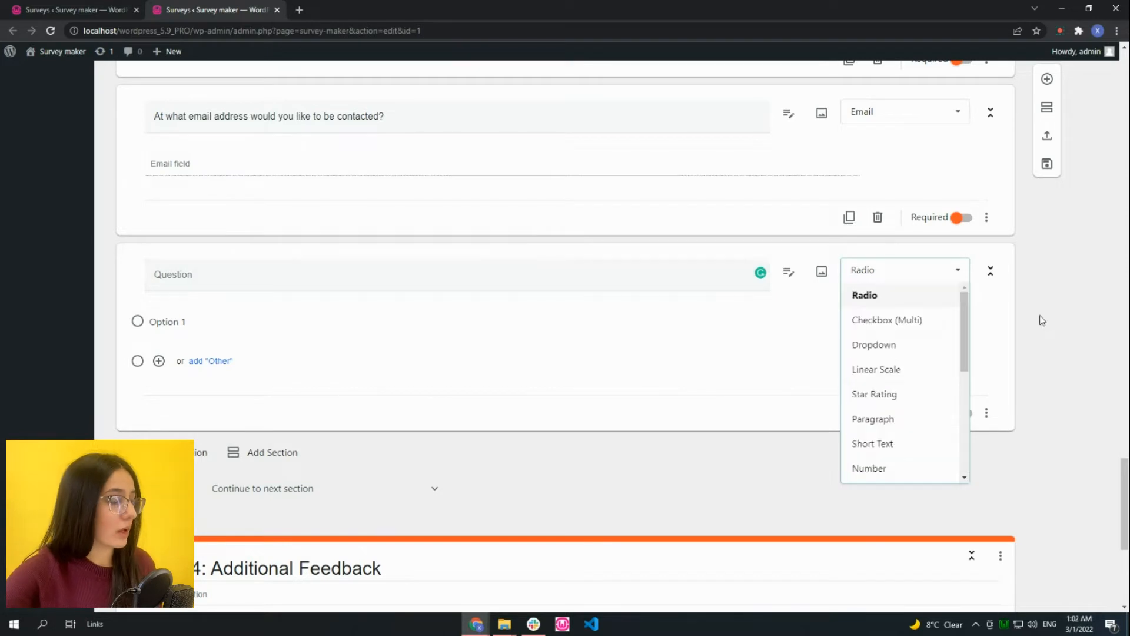
{"action": "left_click", "coordinate": [1039, 316]}
- Change the product-description words question in the Service/Product Assessment section to the Star Rating type
{"action": "scroll", "coordinate": [779, 330], "scroll_direction": "up", "scroll_amount": 6}
{"action": "scroll", "coordinate": [495, 250], "scroll_direction": "up", "scroll_amount": 3}
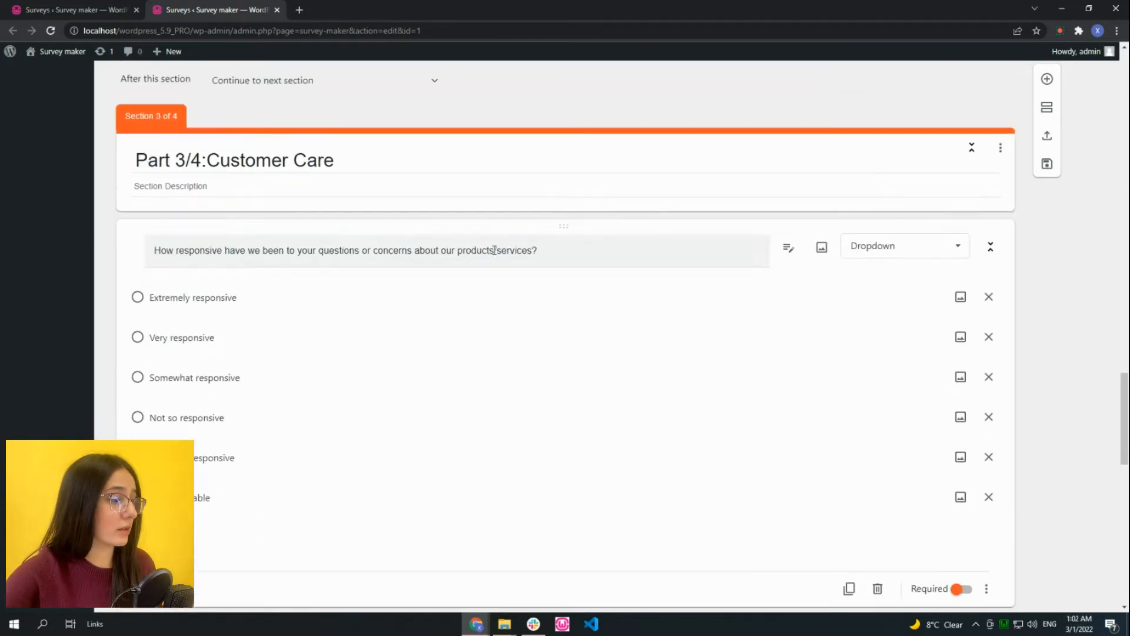
{"action": "scroll", "coordinate": [463, 268], "scroll_direction": "up", "scroll_amount": 8}
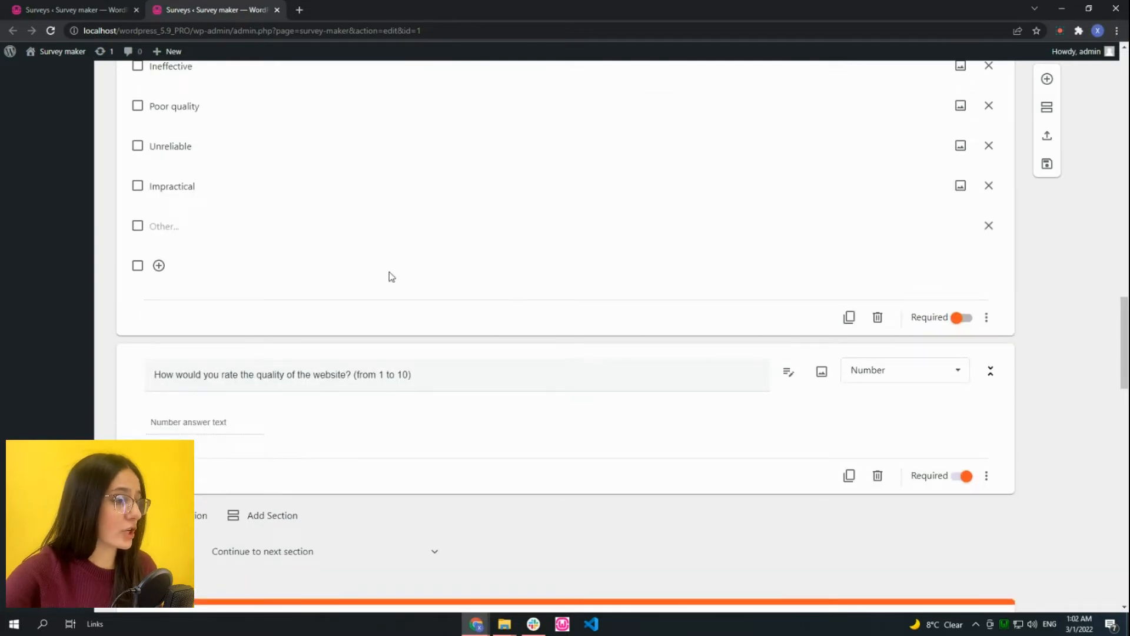
{"action": "scroll", "coordinate": [389, 276], "scroll_direction": "up", "scroll_amount": 10}
{"action": "left_click", "coordinate": [923, 368]}
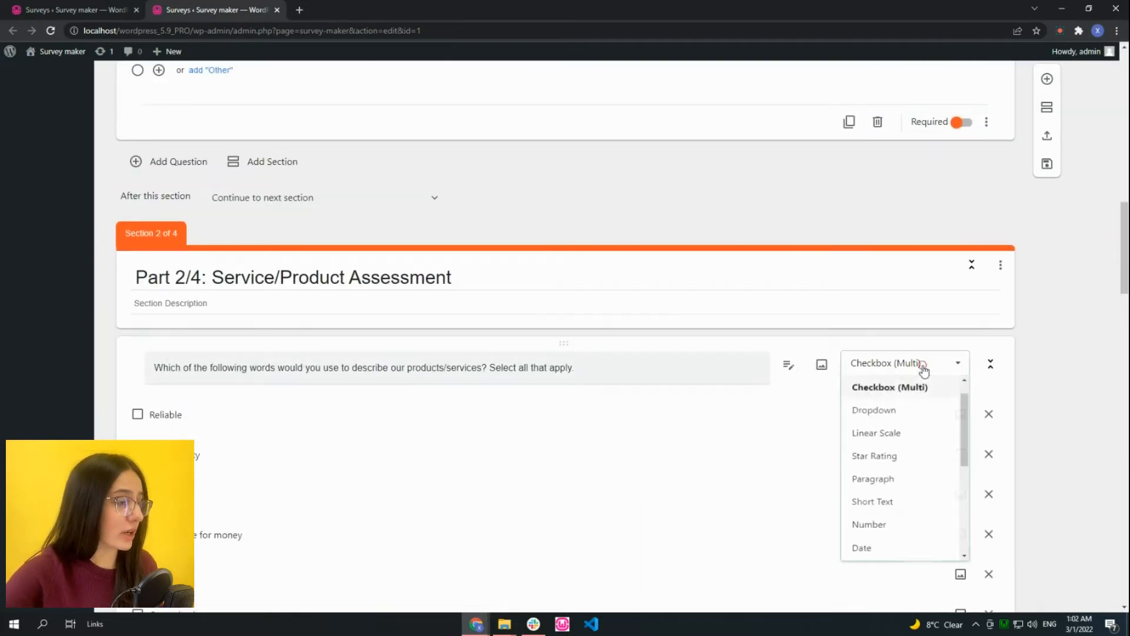
{"action": "left_click", "coordinate": [876, 464]}
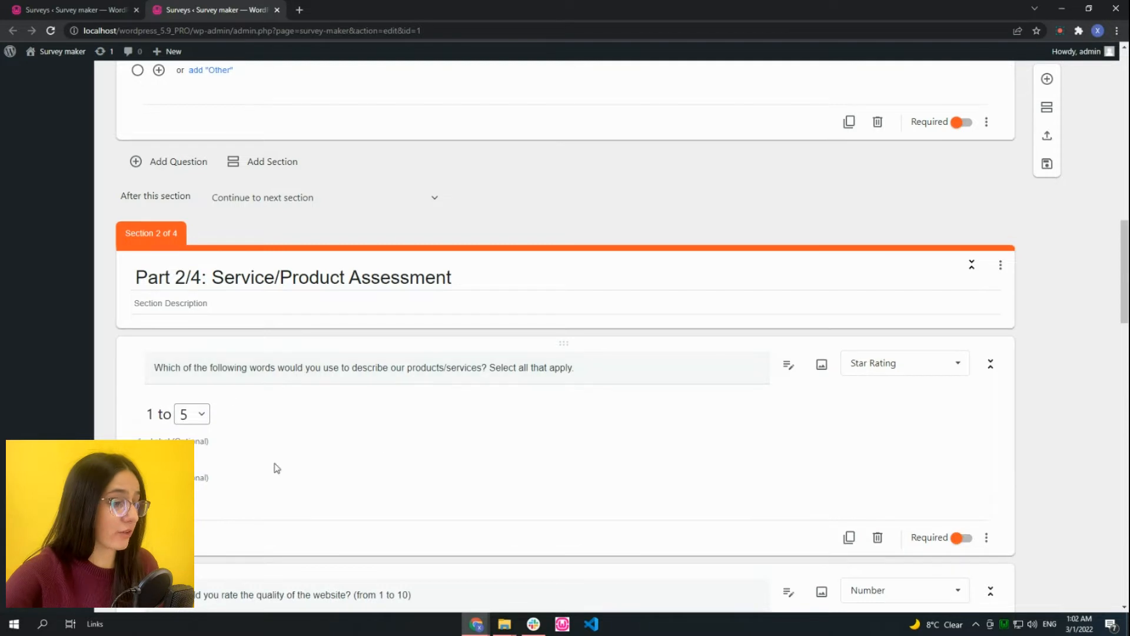
- Open the survey's style settings and look over the theme and color options
{"action": "scroll", "coordinate": [812, 351], "scroll_direction": "up", "scroll_amount": 15}
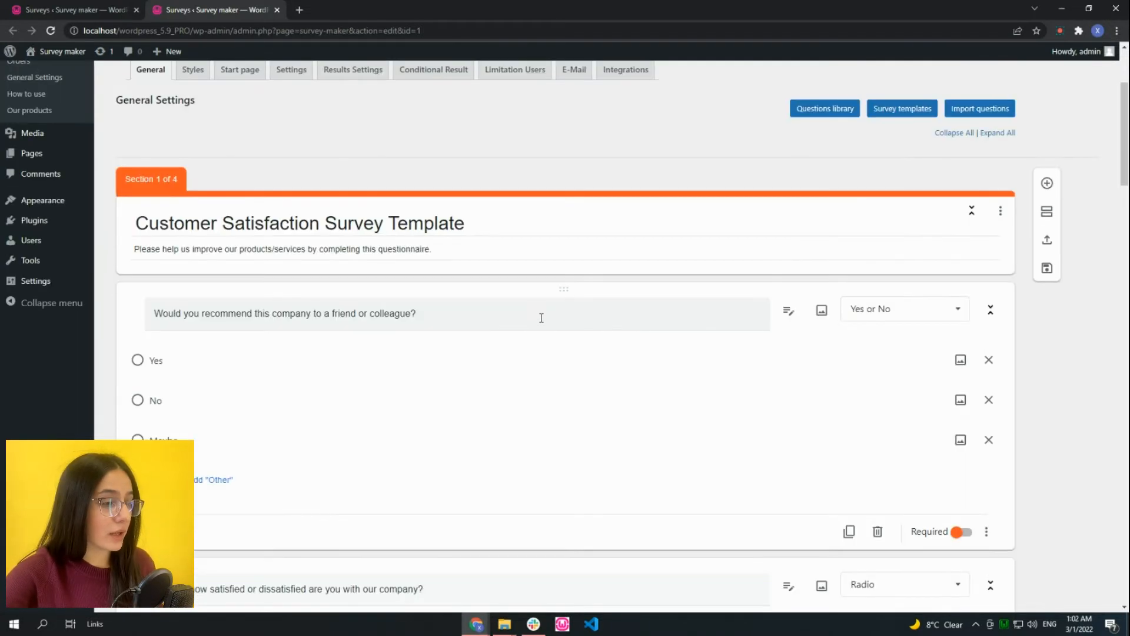
{"action": "scroll", "coordinate": [382, 267], "scroll_direction": "up", "scroll_amount": 2}
{"action": "left_click", "coordinate": [194, 188]}
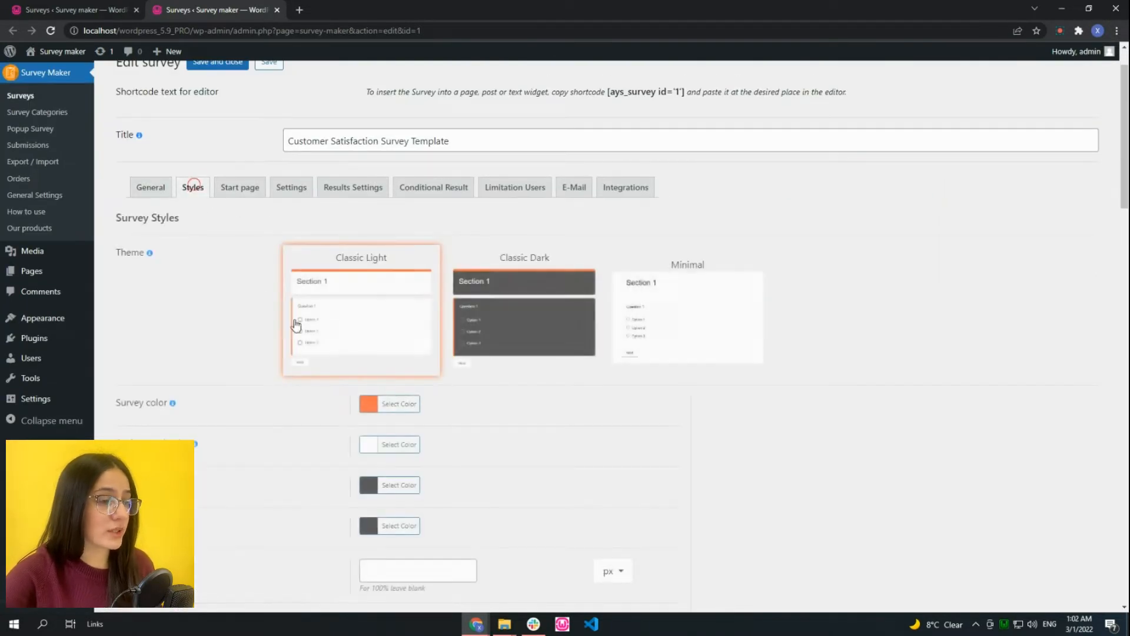
{"action": "scroll", "coordinate": [390, 333], "scroll_direction": "down", "scroll_amount": 3}
{"action": "scroll", "coordinate": [325, 312], "scroll_direction": "up", "scroll_amount": 1}
{"action": "scroll", "coordinate": [350, 300], "scroll_direction": "down", "scroll_amount": 2}
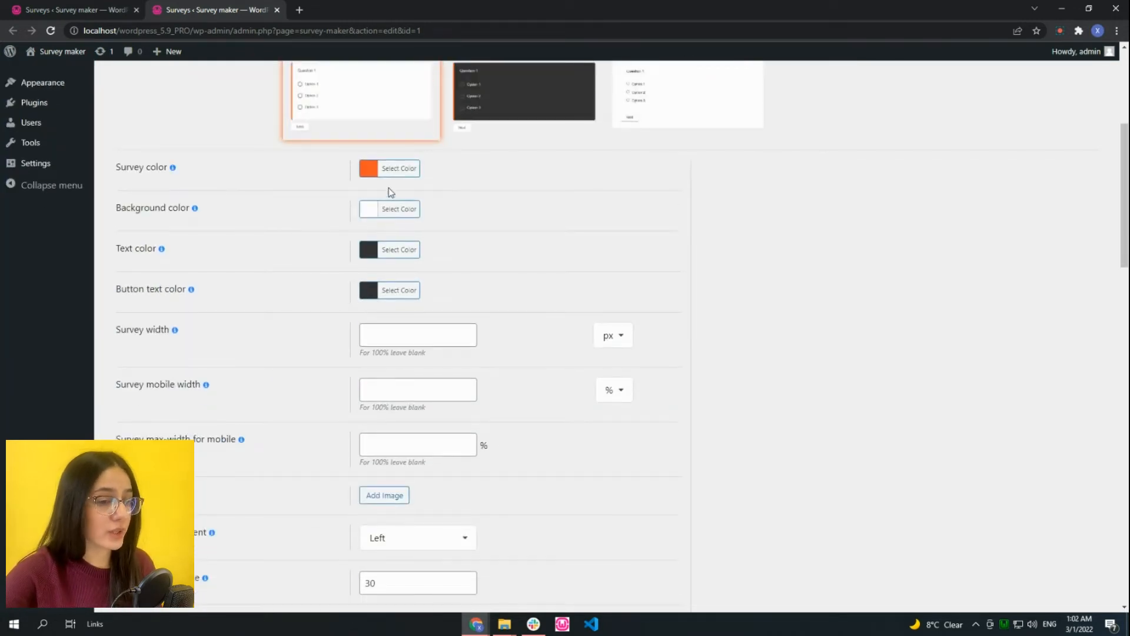
- Set the survey color to blue and the background color to gray
{"action": "left_click", "coordinate": [392, 171]}
{"action": "mouse_move", "coordinate": [436, 241]}
{"action": "left_mouse_down"}
{"action": "mouse_move", "coordinate": [439, 223]}
{"action": "mouse_move", "coordinate": [427, 228]}
{"action": "left_mouse_up"}
{"action": "left_click", "coordinate": [607, 228]}
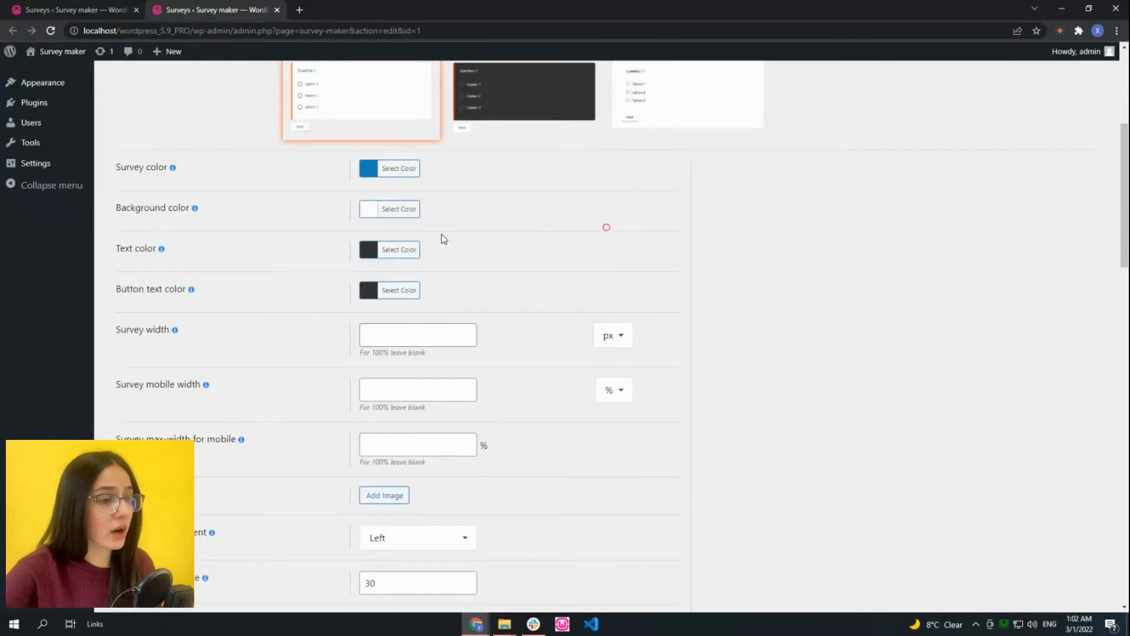
{"action": "left_click", "coordinate": [388, 212]}
{"action": "left_click_drag", "start_coordinate": [393, 303], "coordinate": [424, 286]}
{"action": "left_click", "coordinate": [587, 257]}
- Try the Classic Dark and Minimal themes on the survey, and switch back to Classic Light
{"action": "scroll", "coordinate": [451, 275], "scroll_direction": "up", "scroll_amount": 2}
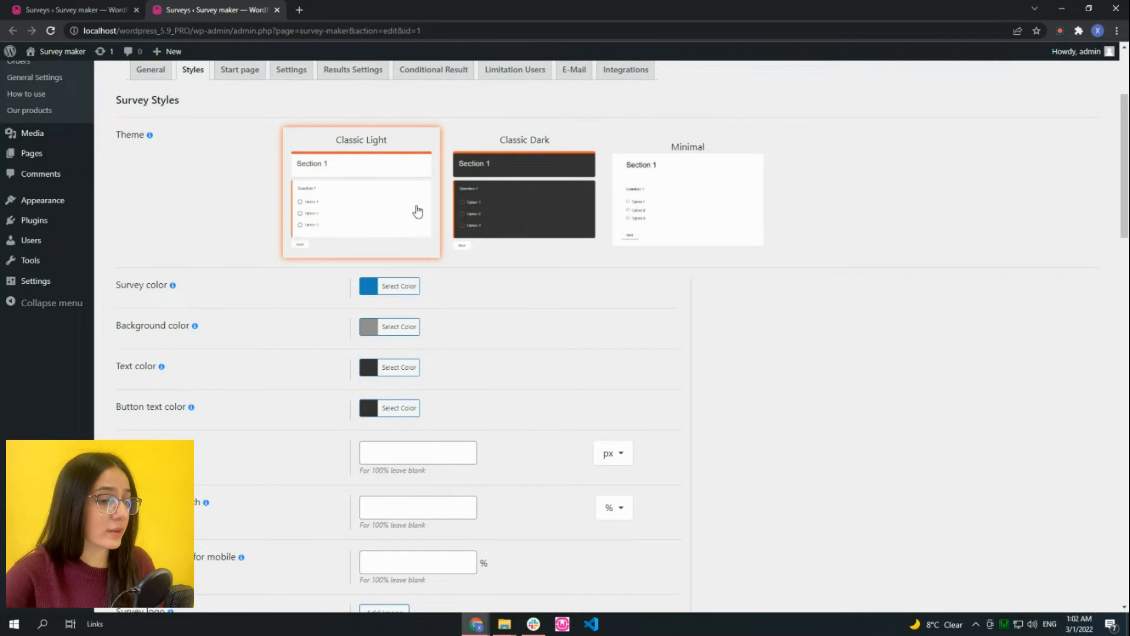
{"action": "left_click", "coordinate": [554, 200]}
{"action": "left_click", "coordinate": [648, 197]}
{"action": "scroll", "coordinate": [375, 198], "scroll_direction": "down", "scroll_amount": 1}
{"action": "left_click", "coordinate": [355, 132]}
- Examine the survey, question, answer and button style options of the survey
{"action": "scroll", "coordinate": [356, 293], "scroll_direction": "down", "scroll_amount": 6}
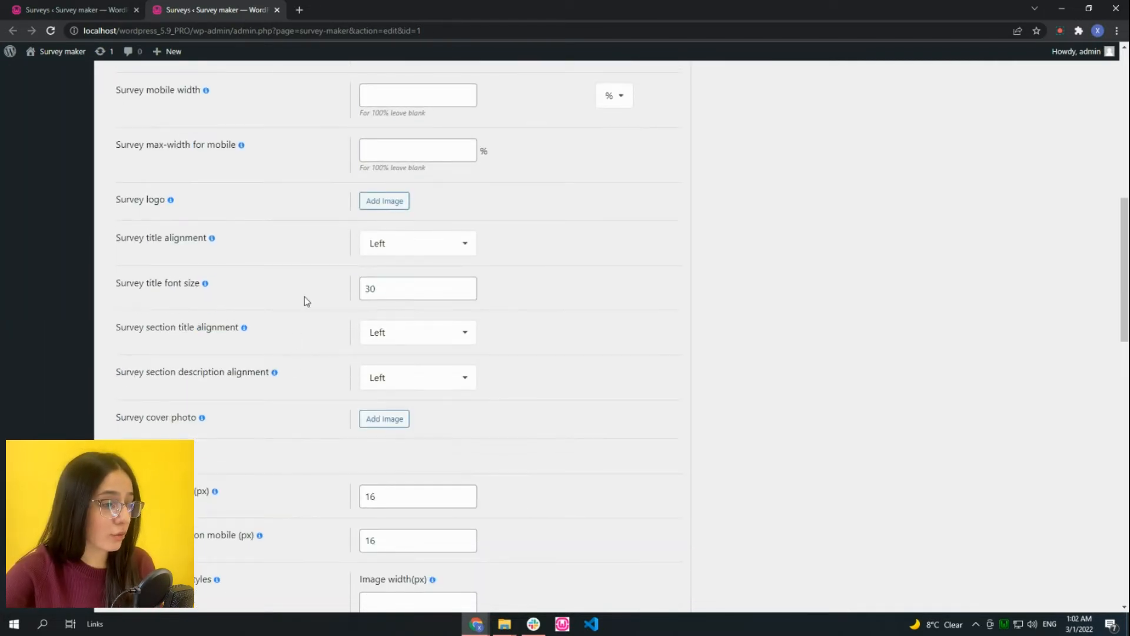
{"action": "scroll", "coordinate": [416, 240], "scroll_direction": "up", "scroll_amount": 7}
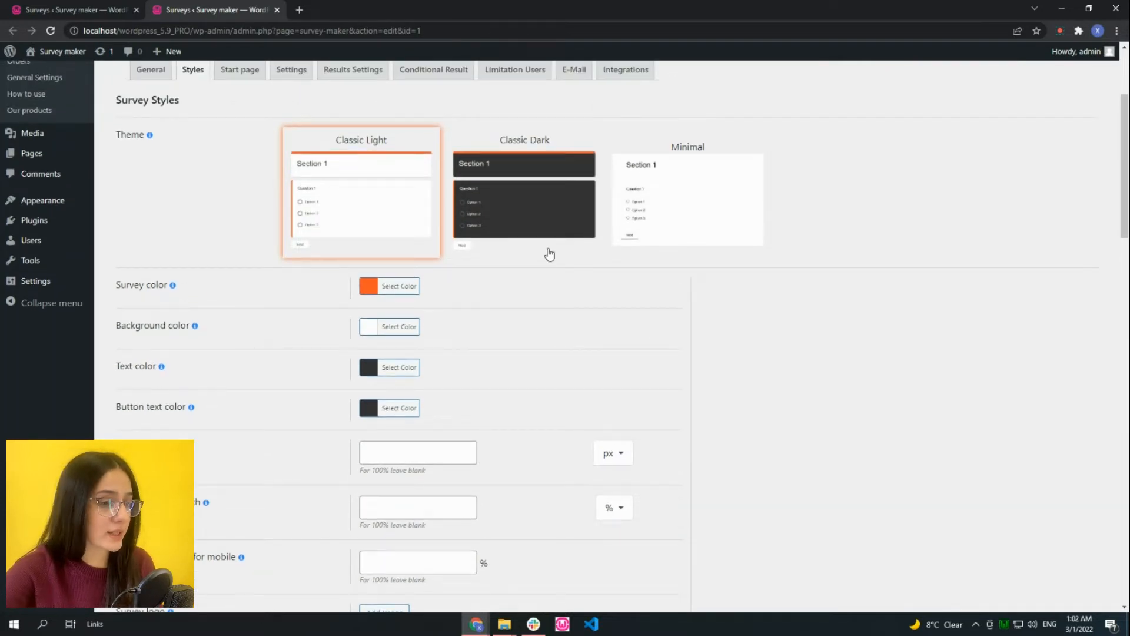
{"action": "scroll", "coordinate": [895, 357], "scroll_direction": "down", "scroll_amount": 2}
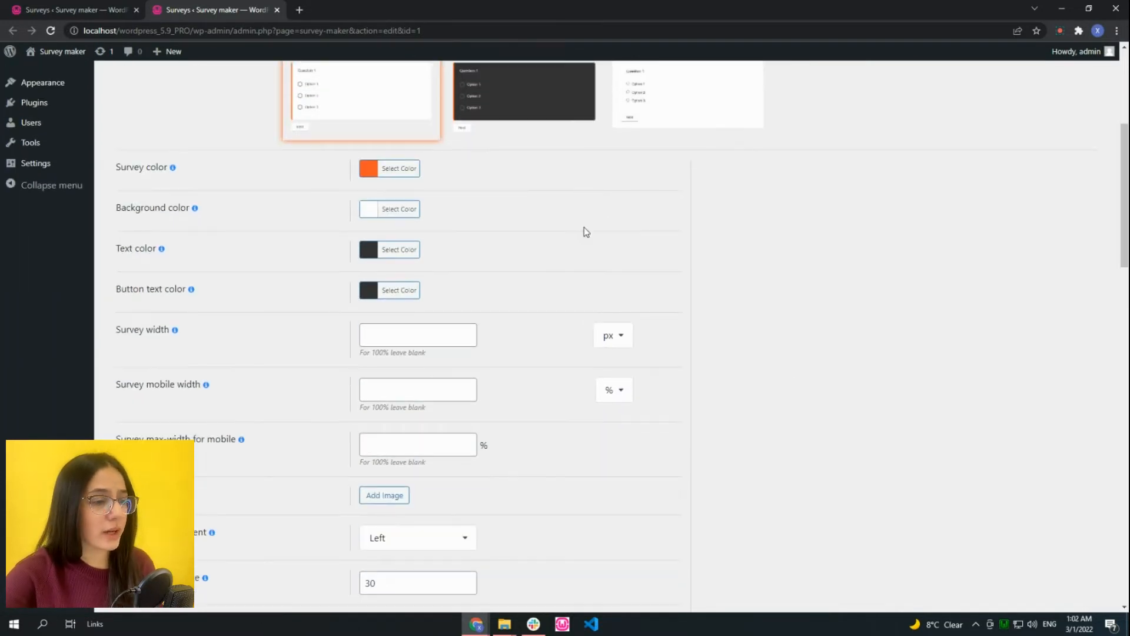
{"action": "scroll", "coordinate": [489, 269], "scroll_direction": "down", "scroll_amount": 1}
{"action": "scroll", "coordinate": [344, 270], "scroll_direction": "up", "scroll_amount": 3}
{"action": "scroll", "coordinate": [277, 308], "scroll_direction": "down", "scroll_amount": 8}
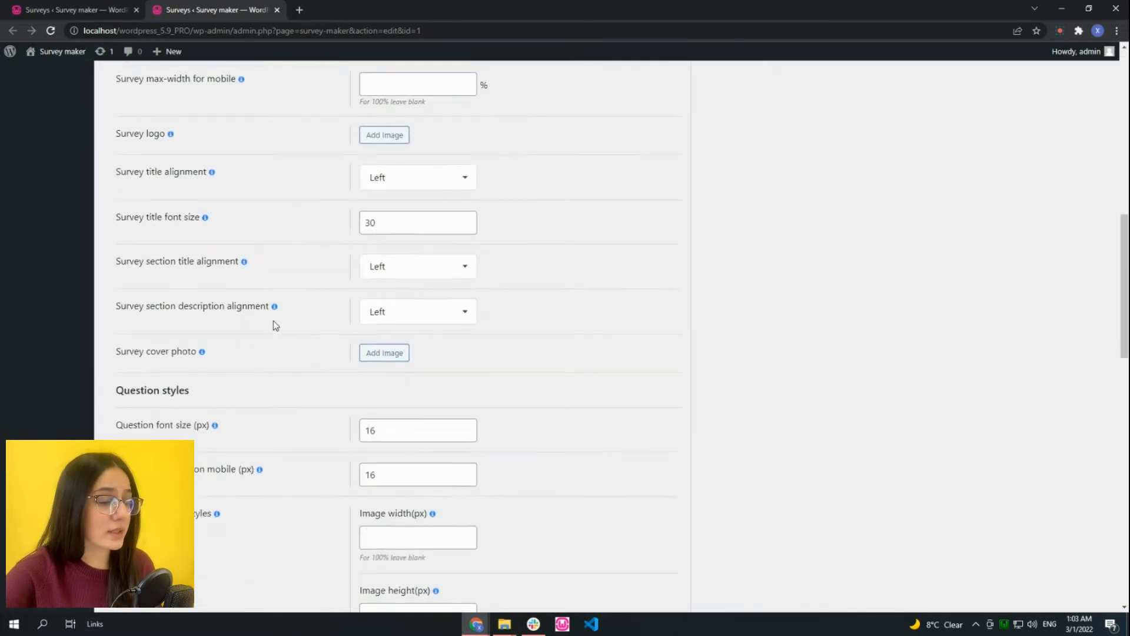
{"action": "scroll", "coordinate": [277, 318], "scroll_direction": "down", "scroll_amount": 9}
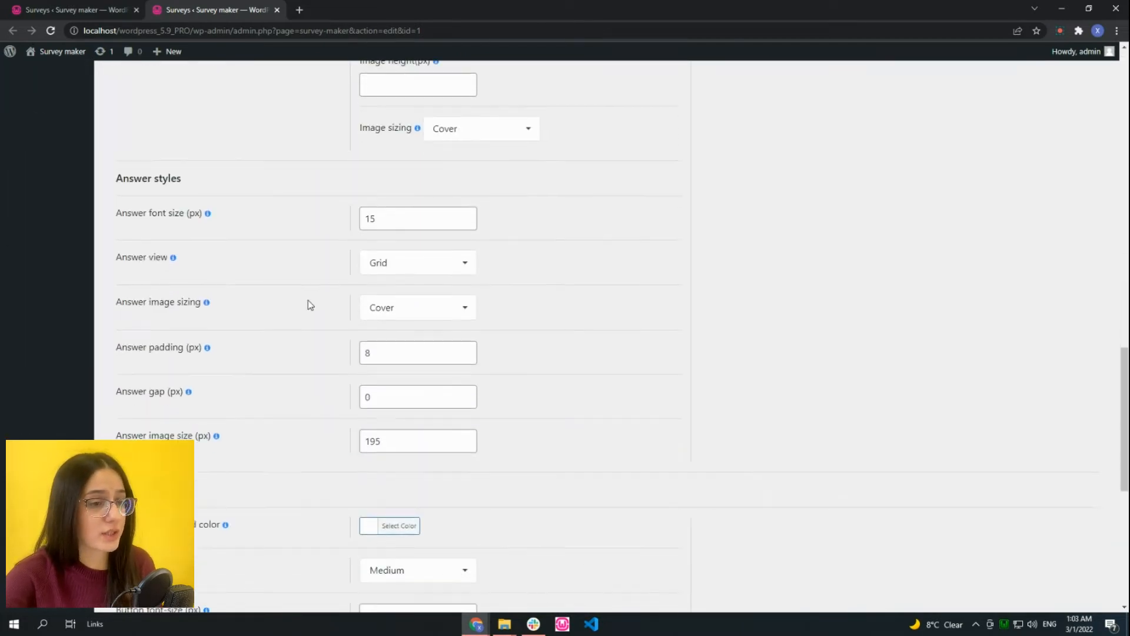
{"action": "scroll", "coordinate": [329, 287], "scroll_direction": "down", "scroll_amount": 6}
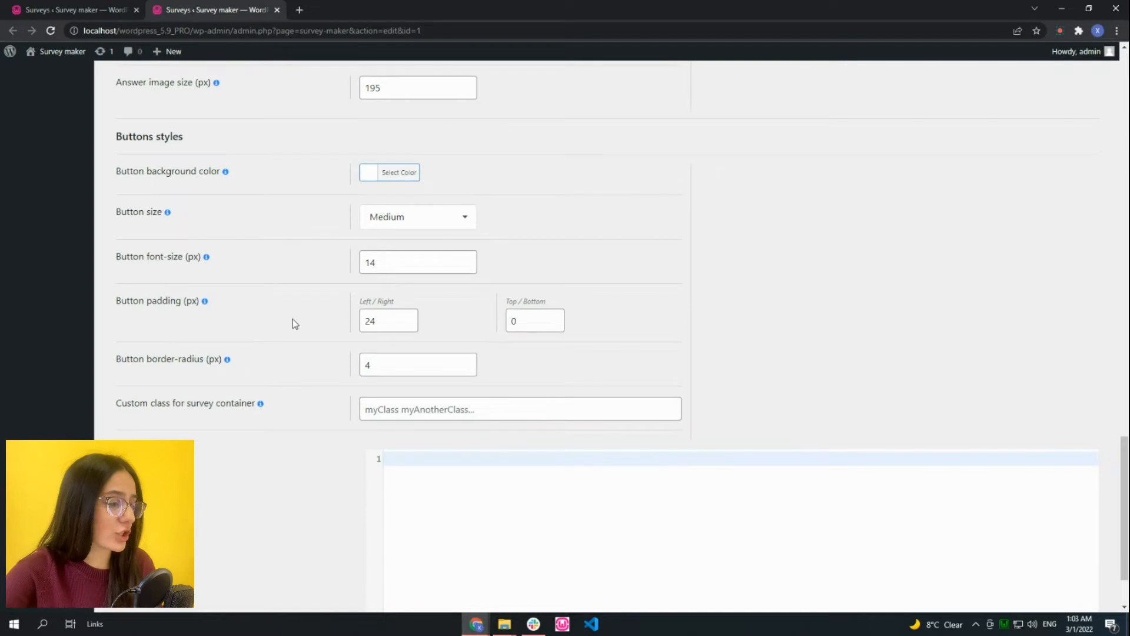
{"action": "scroll", "coordinate": [310, 292], "scroll_direction": "up", "scroll_amount": 20}
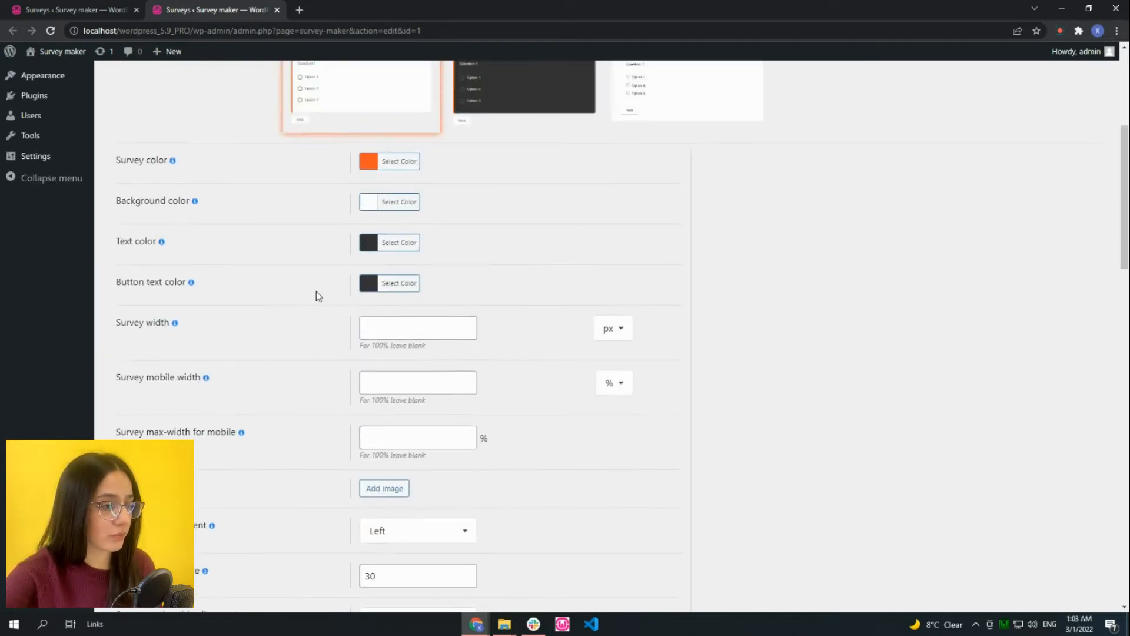
- Enable copy protection and the live progress bar in the survey's general behavior settings
{"action": "left_click", "coordinate": [289, 241]}
{"action": "scroll", "coordinate": [337, 351], "scroll_direction": "down", "scroll_amount": 3}
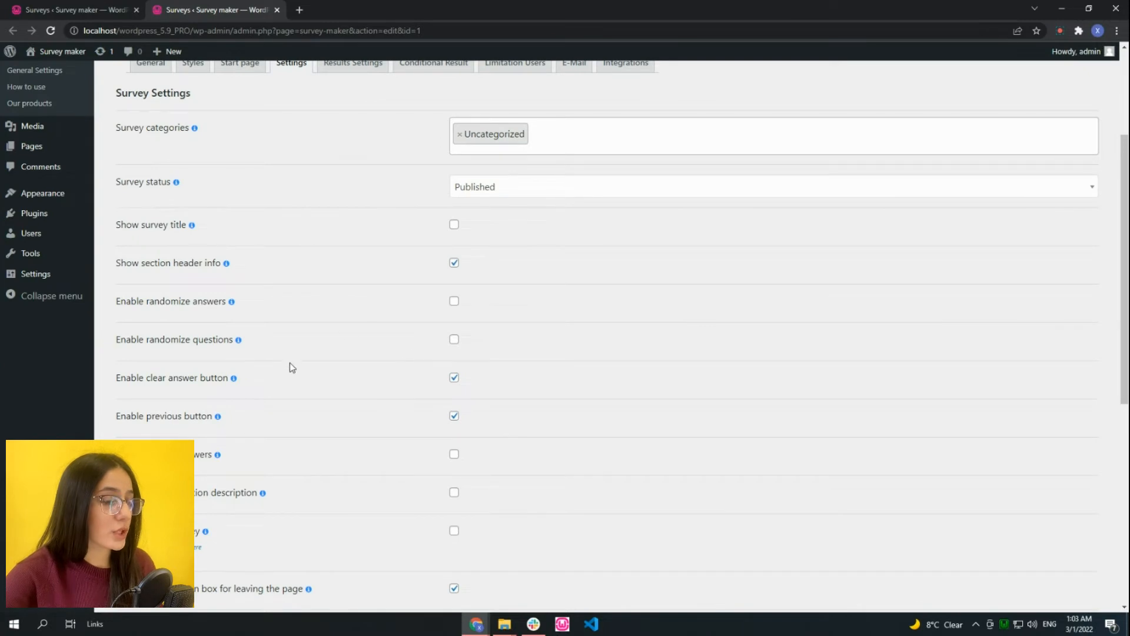
{"action": "scroll", "coordinate": [371, 333], "scroll_direction": "down", "scroll_amount": 5}
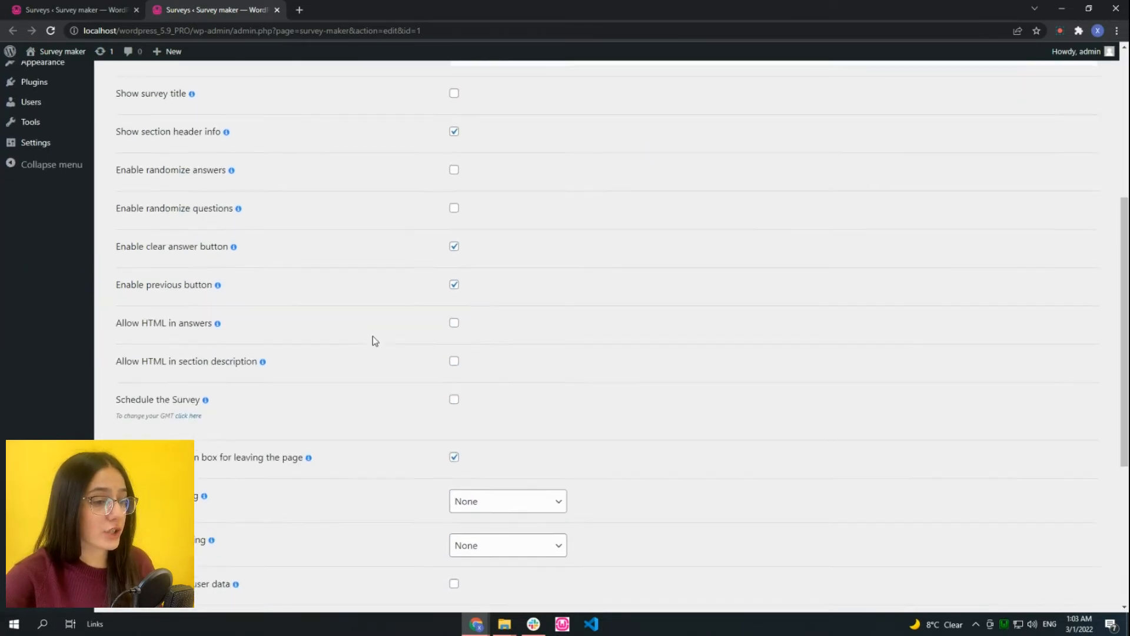
{"action": "scroll", "coordinate": [375, 342], "scroll_direction": "down", "scroll_amount": 1}
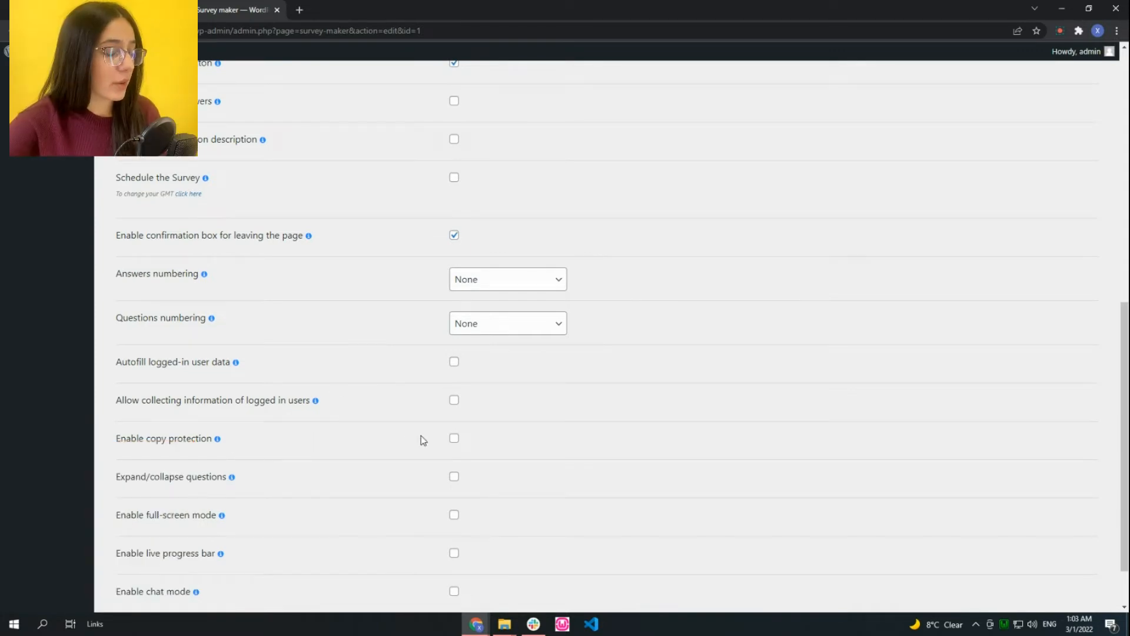
{"action": "left_click", "coordinate": [457, 441]}
{"action": "scroll", "coordinate": [333, 455], "scroll_direction": "down", "scroll_amount": 1}
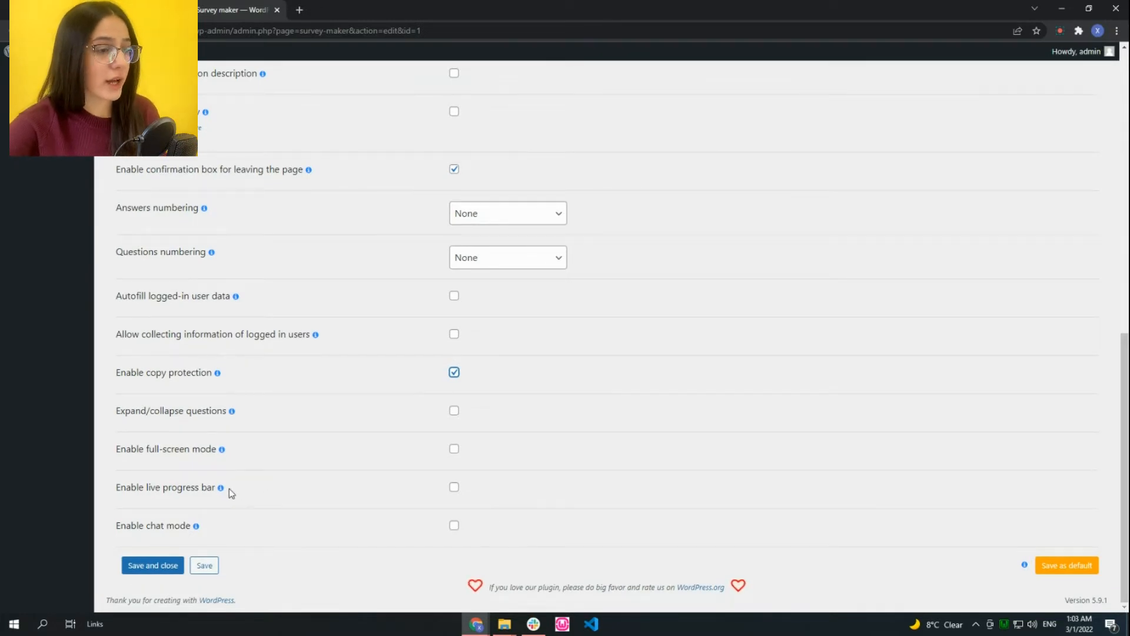
{"action": "left_click", "coordinate": [453, 487]}
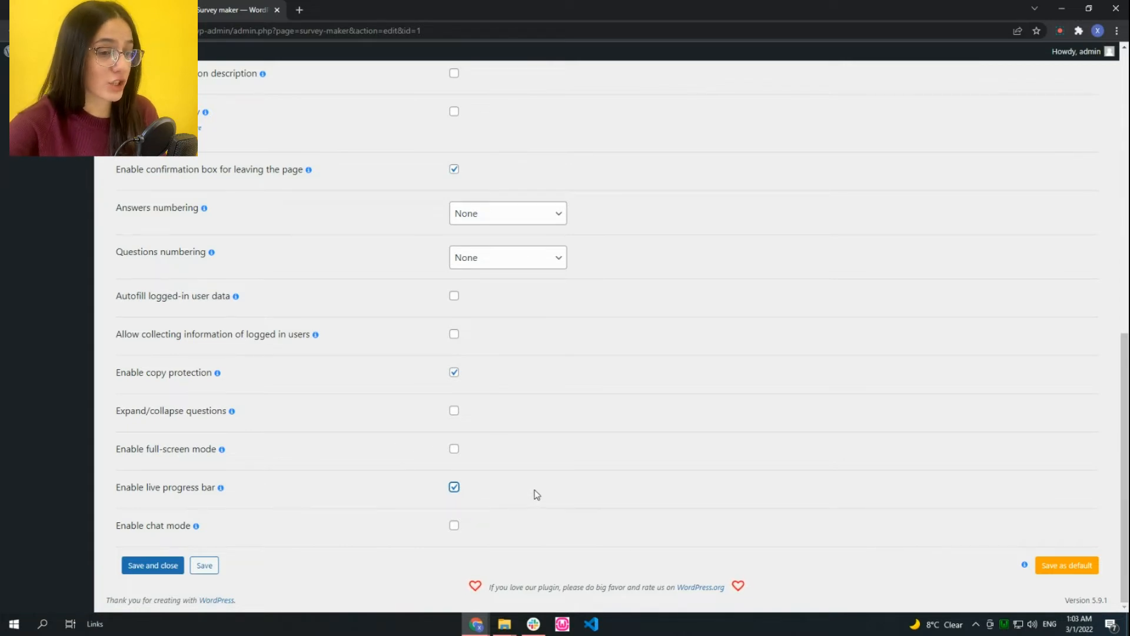
- Enable redirect after submission in the survey's results settings and go to the redirect URL field
{"action": "scroll", "coordinate": [277, 494], "scroll_direction": "up", "scroll_amount": 10}
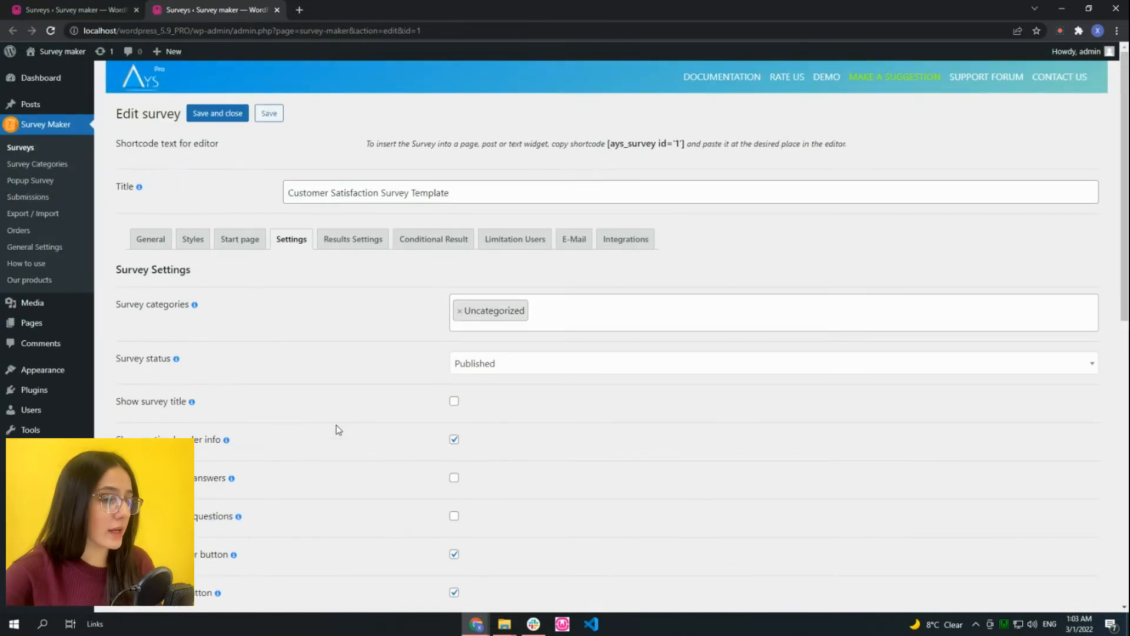
{"action": "left_click", "coordinate": [353, 241]}
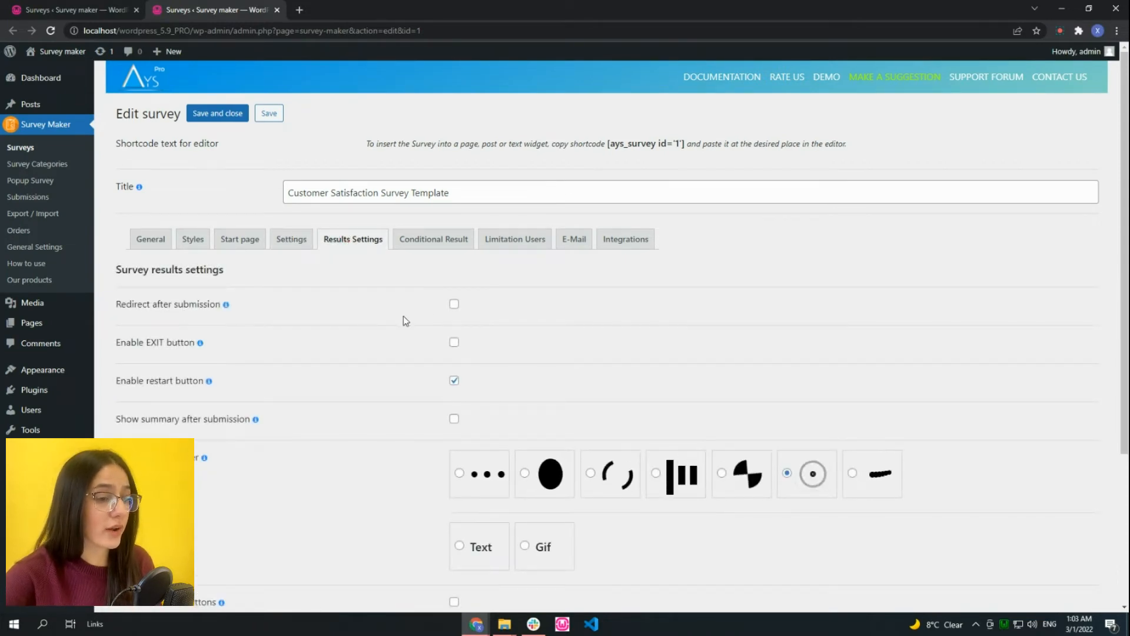
{"action": "left_click", "coordinate": [454, 305]}
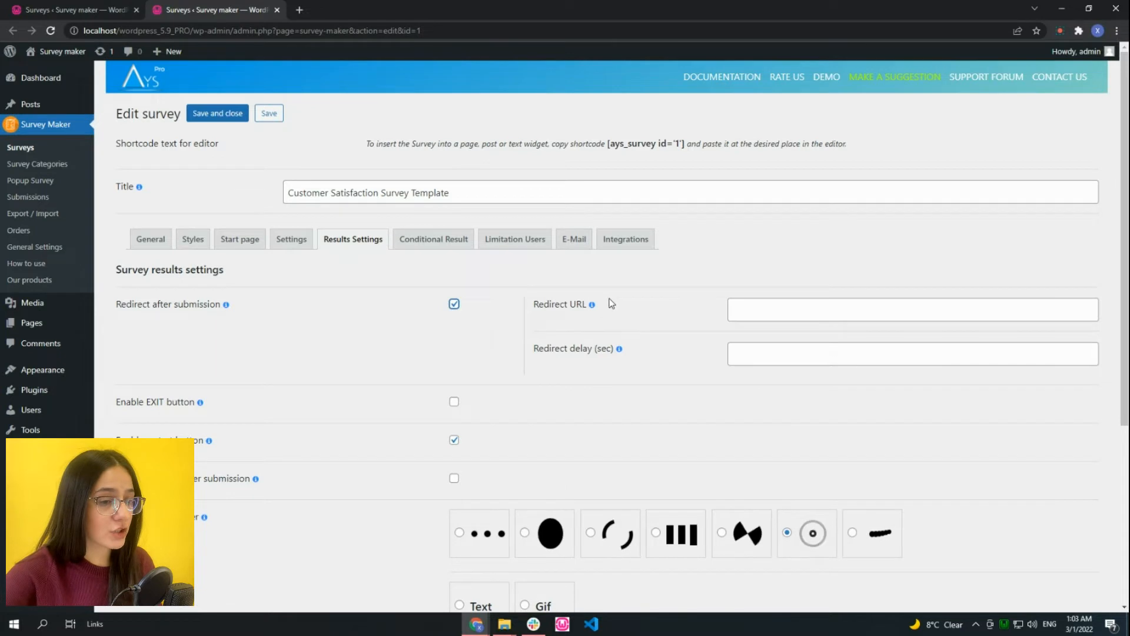
{"action": "left_click", "coordinate": [765, 312]}
- Open the survey's conditional result settings
{"action": "left_click", "coordinate": [434, 239]}
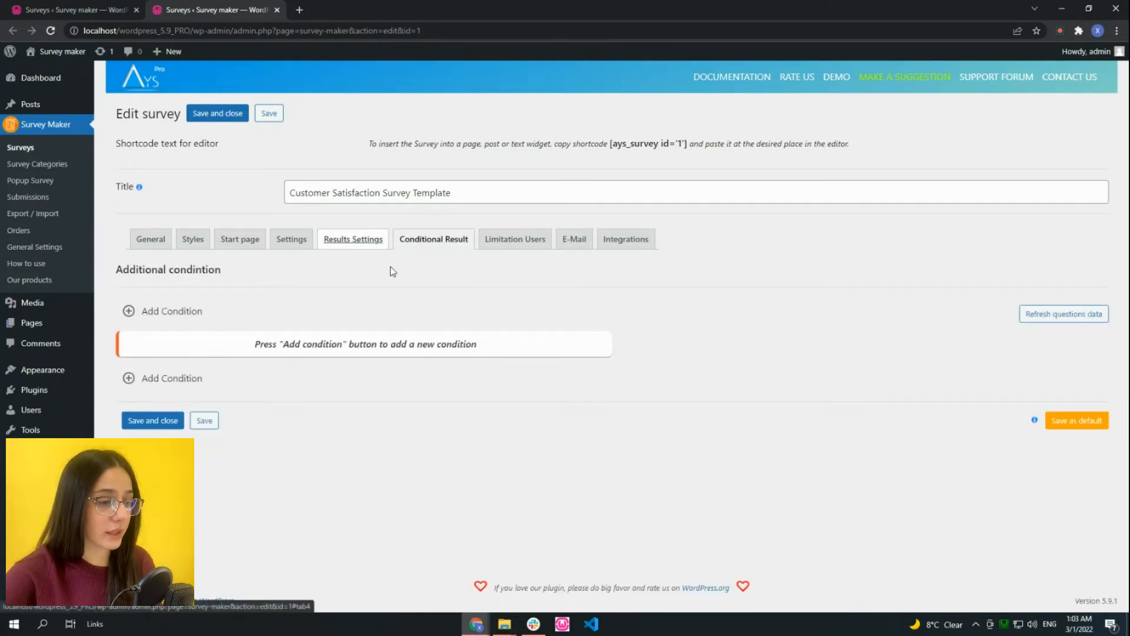
- Examine the restart, summary, loader, social button and thank you message options in the survey's results settings
{"action": "left_click", "coordinate": [365, 242]}
{"action": "scroll", "coordinate": [370, 372], "scroll_direction": "down", "scroll_amount": 2}
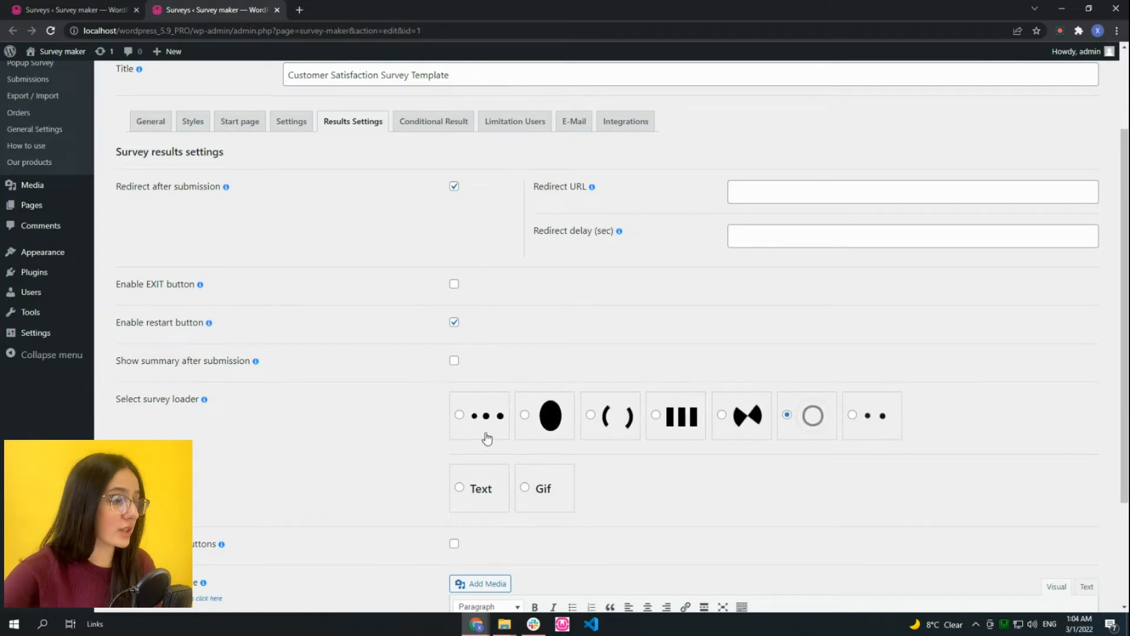
{"action": "scroll", "coordinate": [486, 437], "scroll_direction": "down", "scroll_amount": 2}
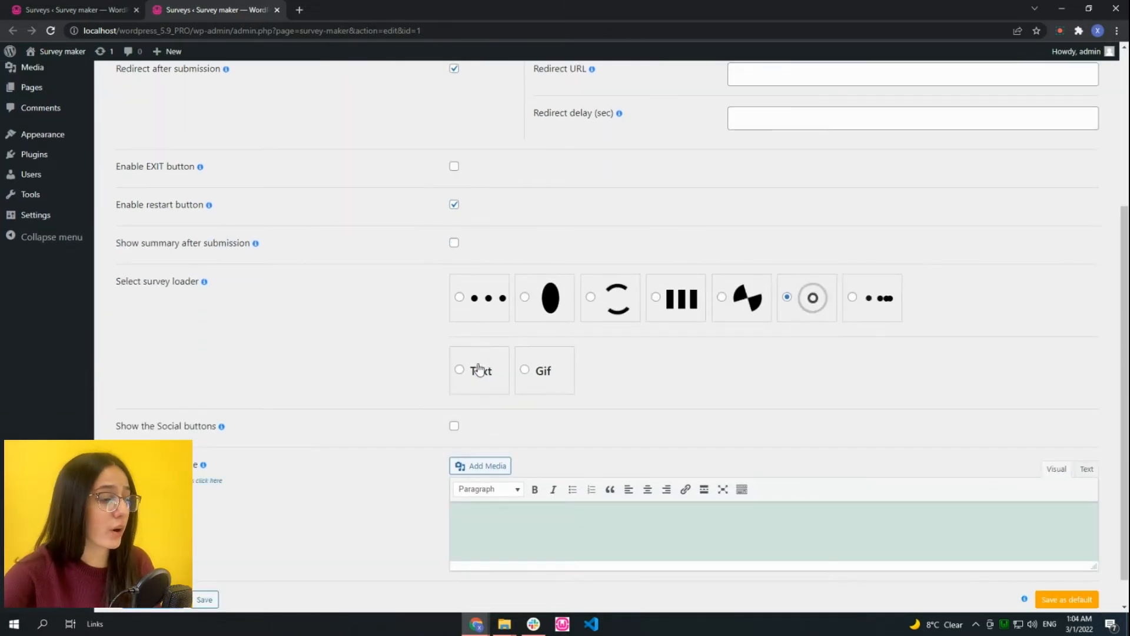
{"action": "scroll", "coordinate": [351, 411], "scroll_direction": "down", "scroll_amount": 1}
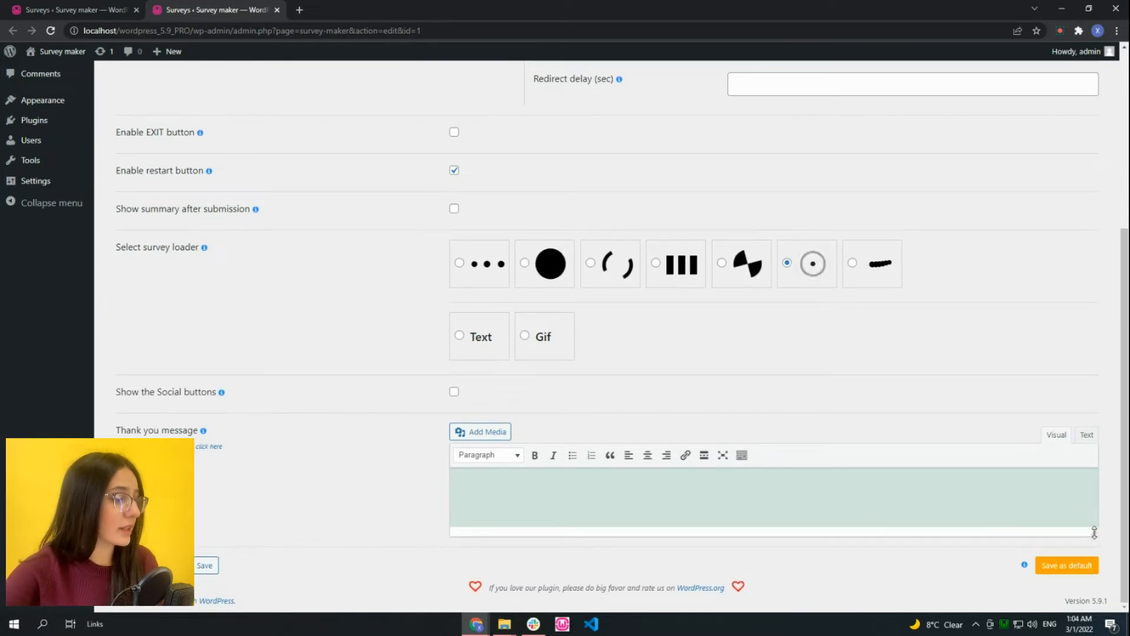
- Enlarge the thank you message editor in the results settings and place the cursor in it
{"action": "left_click_drag", "start_coordinate": [1094, 532], "coordinate": [1094, 610]}
{"action": "scroll", "coordinate": [533, 429], "scroll_direction": "down", "scroll_amount": 1}
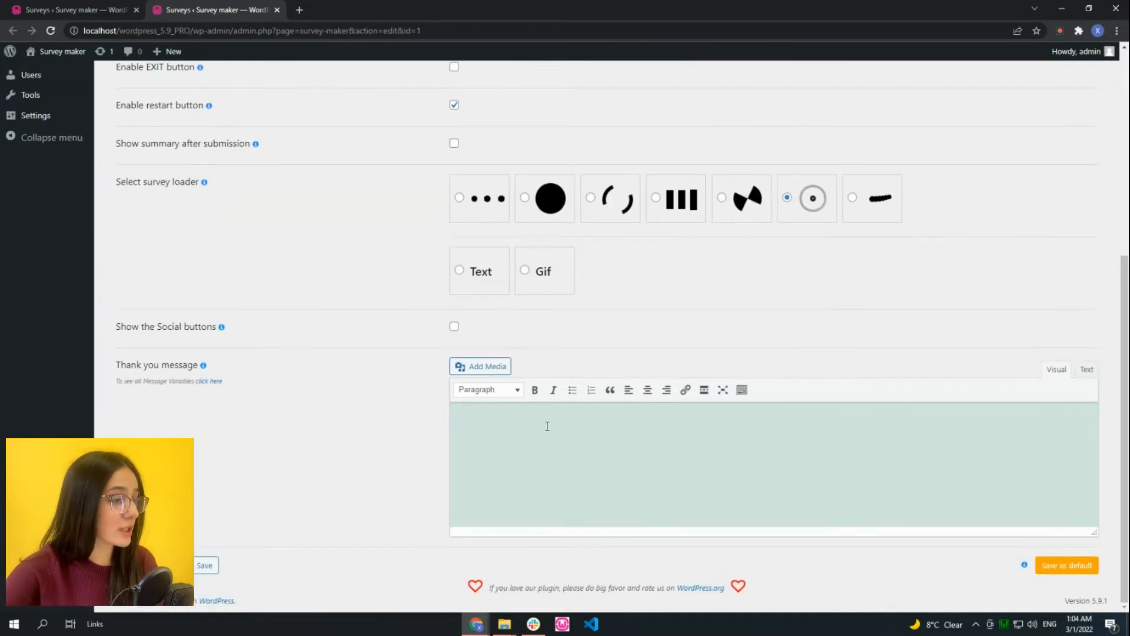
{"action": "left_click", "coordinate": [542, 467]}
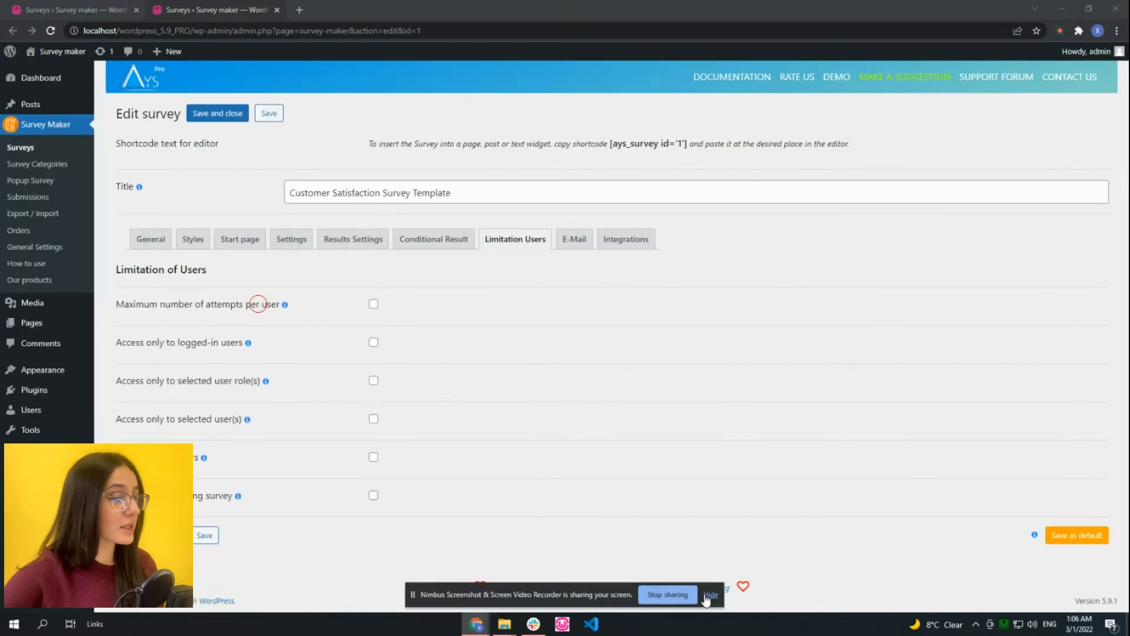
- Enable the maximum number of attempts per user in the user limitation settings and re-enter the attempts count as 1
{"action": "left_click", "coordinate": [708, 595]}
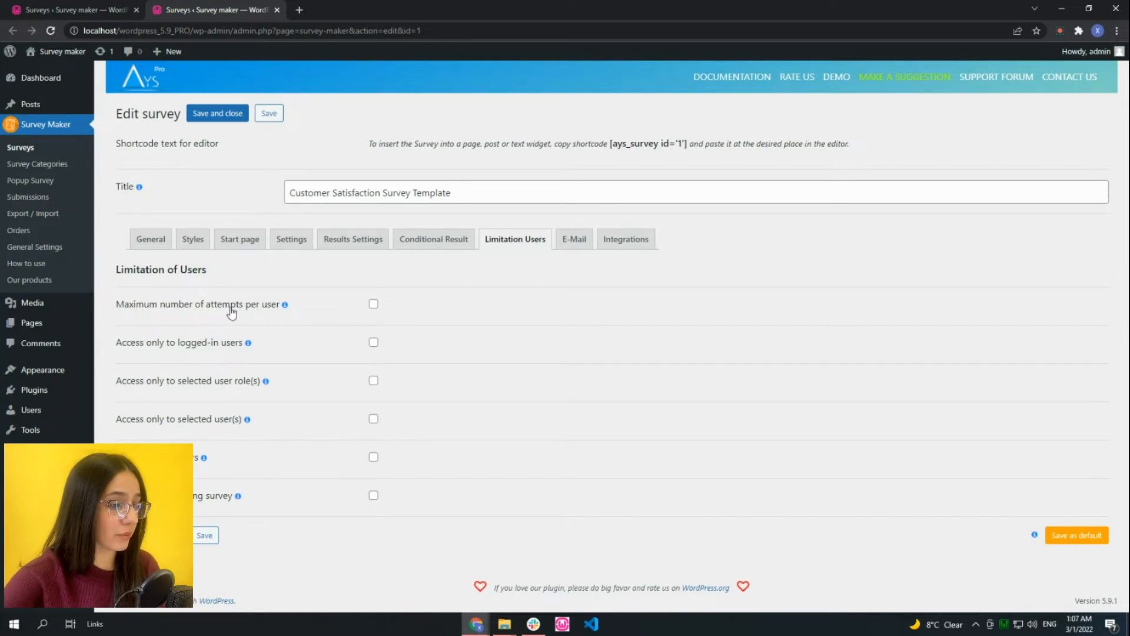
{"action": "left_click", "coordinate": [255, 309]}
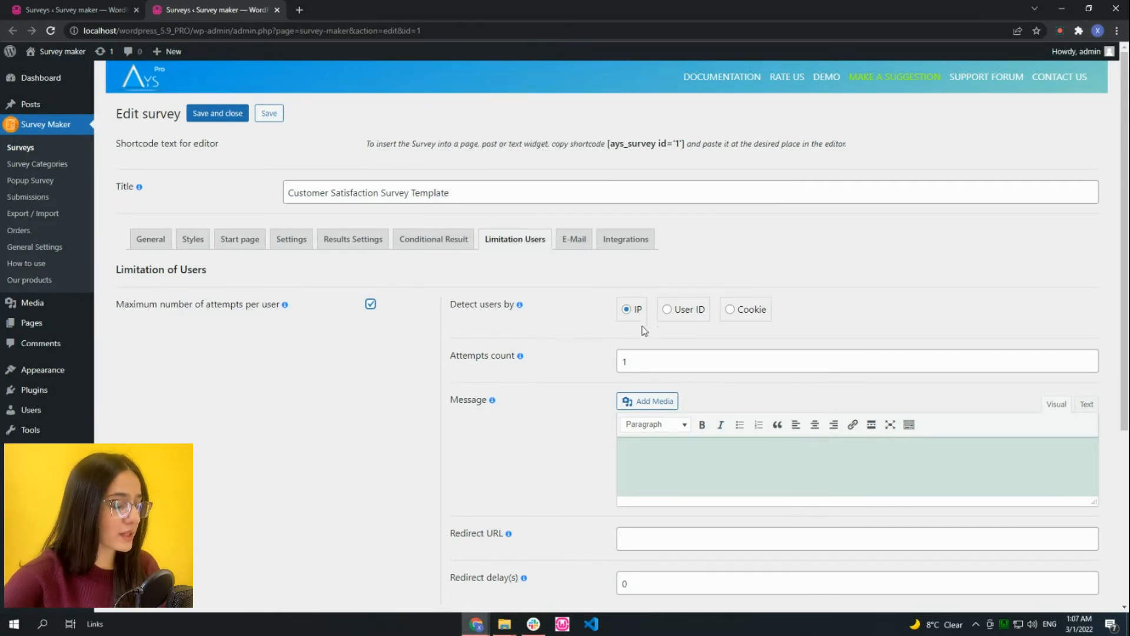
{"action": "scroll", "coordinate": [538, 394], "scroll_direction": "down", "scroll_amount": 1}
{"action": "scroll", "coordinate": [549, 394], "scroll_direction": "down", "scroll_amount": 1}
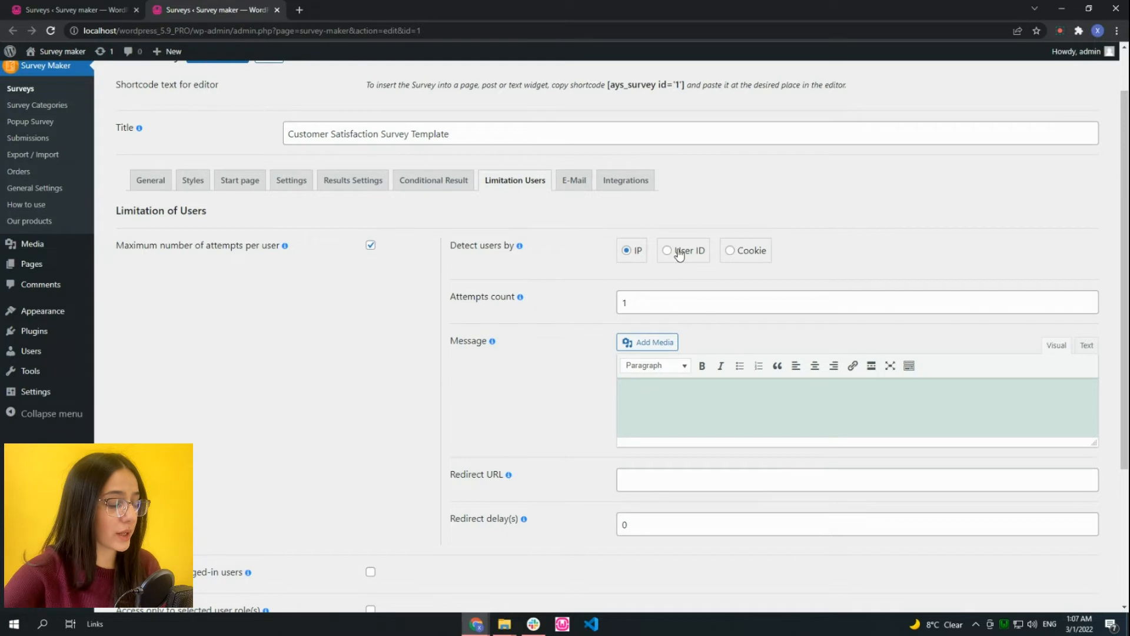
{"action": "left_click_drag", "start_coordinate": [629, 302], "coordinate": [615, 306]}
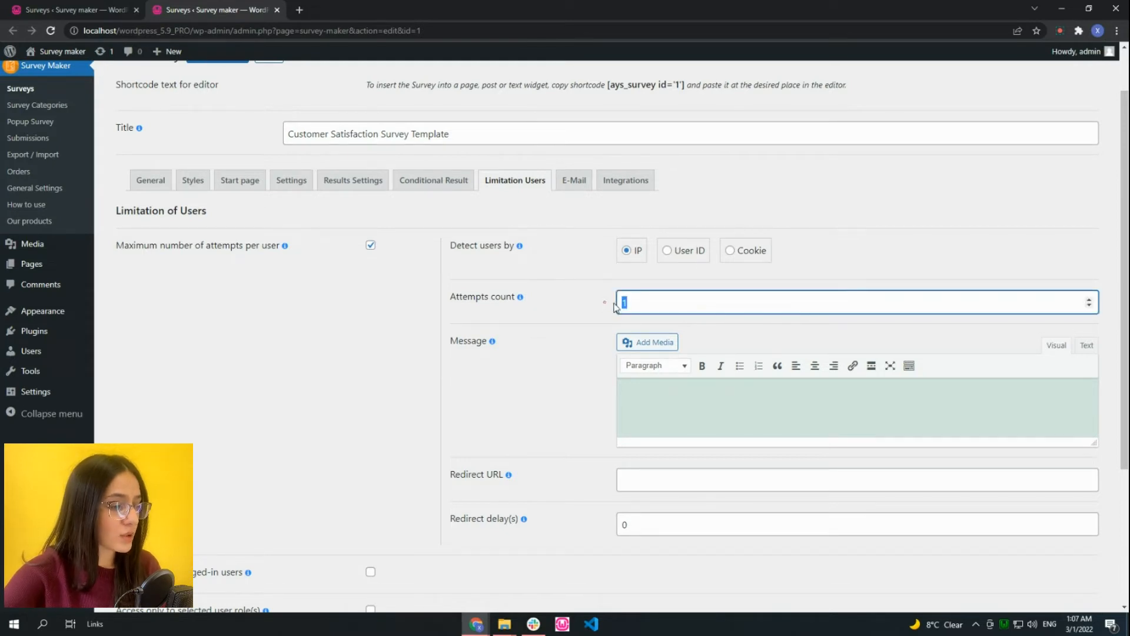
{"action": "left_click", "coordinate": [666, 304]}
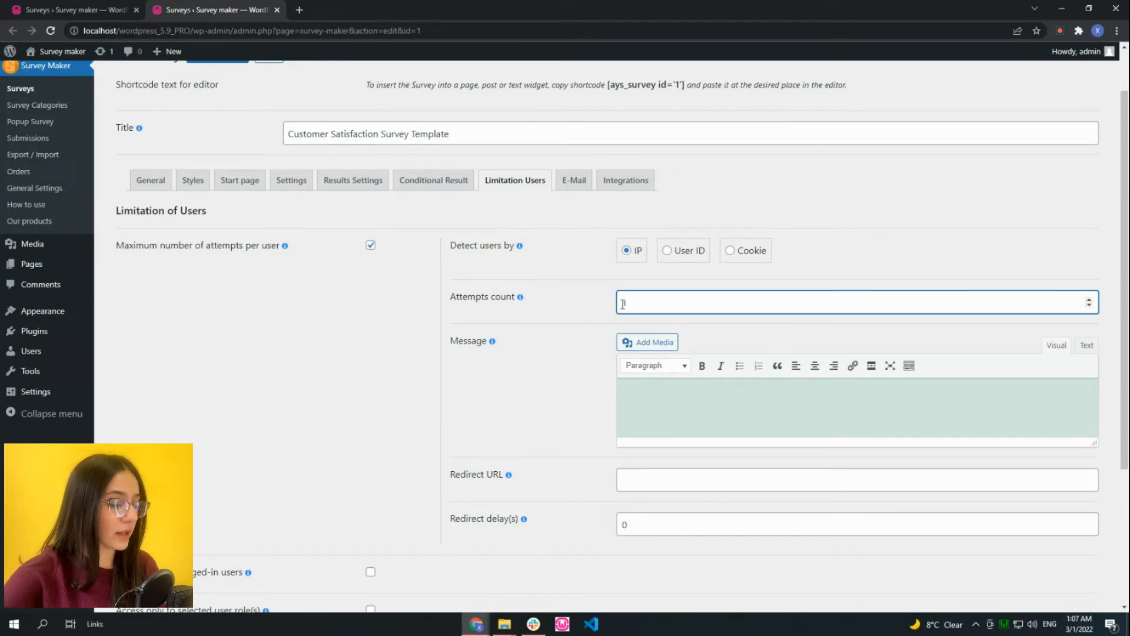
{"action": "left_click", "coordinate": [595, 315]}
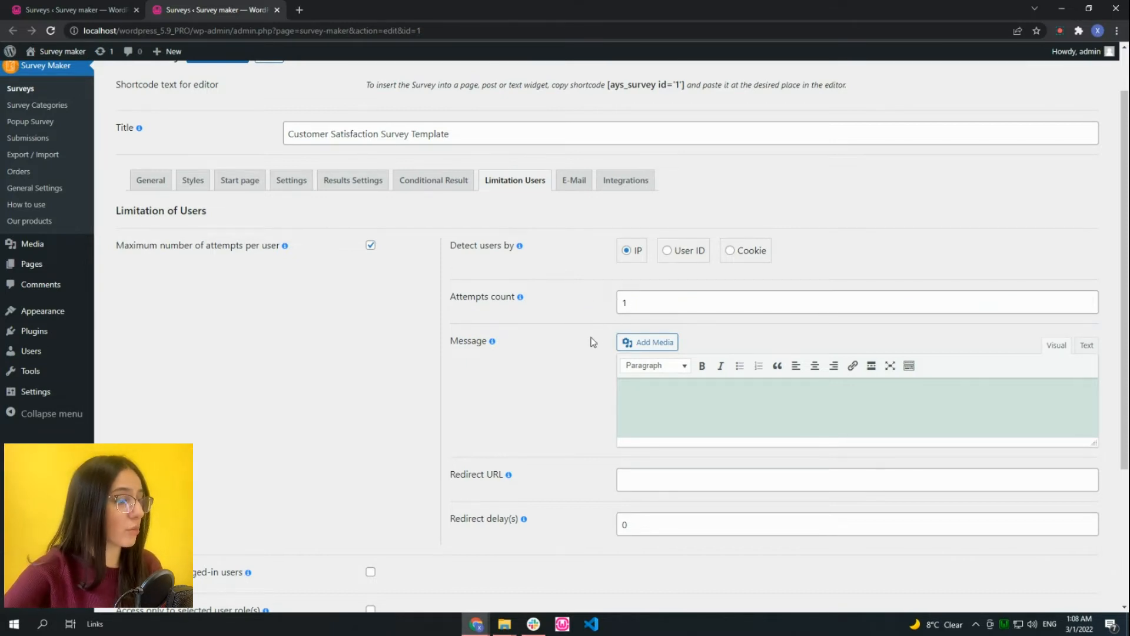
- Go through the message and redirect options of the attempts limit and turn the limit off
{"action": "scroll", "coordinate": [593, 342], "scroll_direction": "down", "scroll_amount": 2}
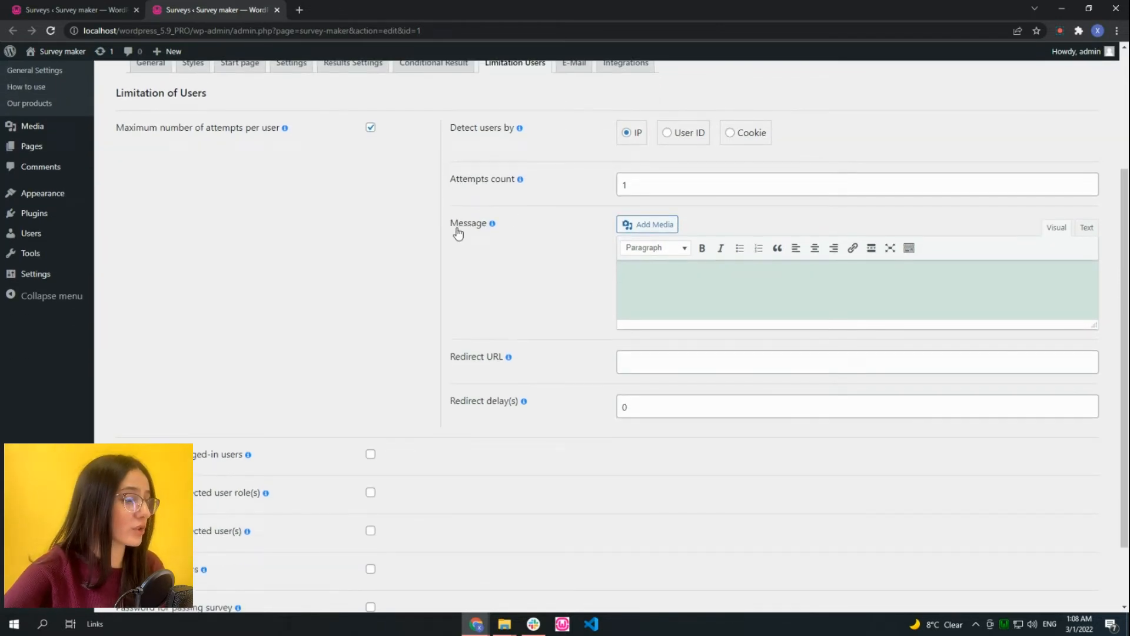
{"action": "left_click", "coordinate": [670, 290]}
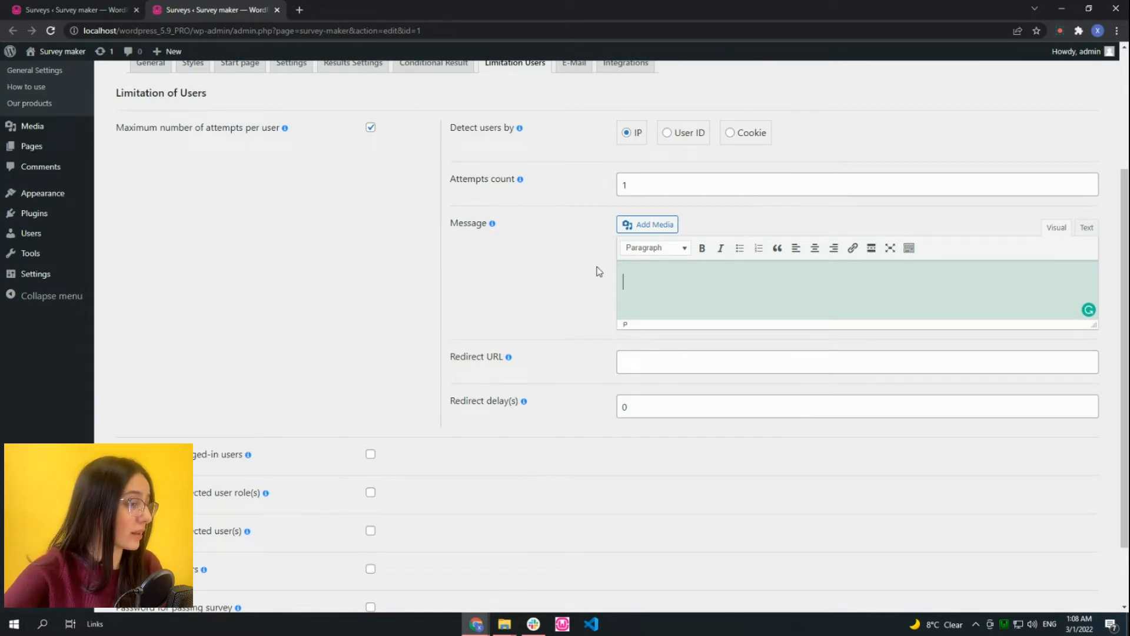
{"action": "scroll", "coordinate": [567, 237], "scroll_direction": "up", "scroll_amount": 1}
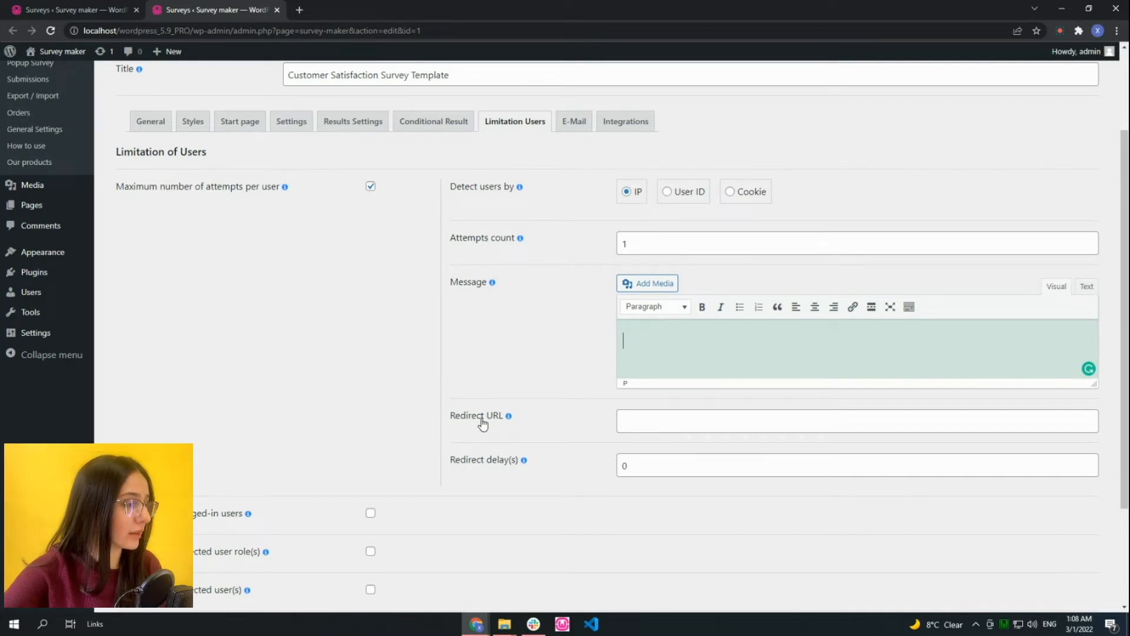
{"action": "scroll", "coordinate": [323, 440], "scroll_direction": "down", "scroll_amount": 2}
{"action": "scroll", "coordinate": [385, 298], "scroll_direction": "up", "scroll_amount": 2}
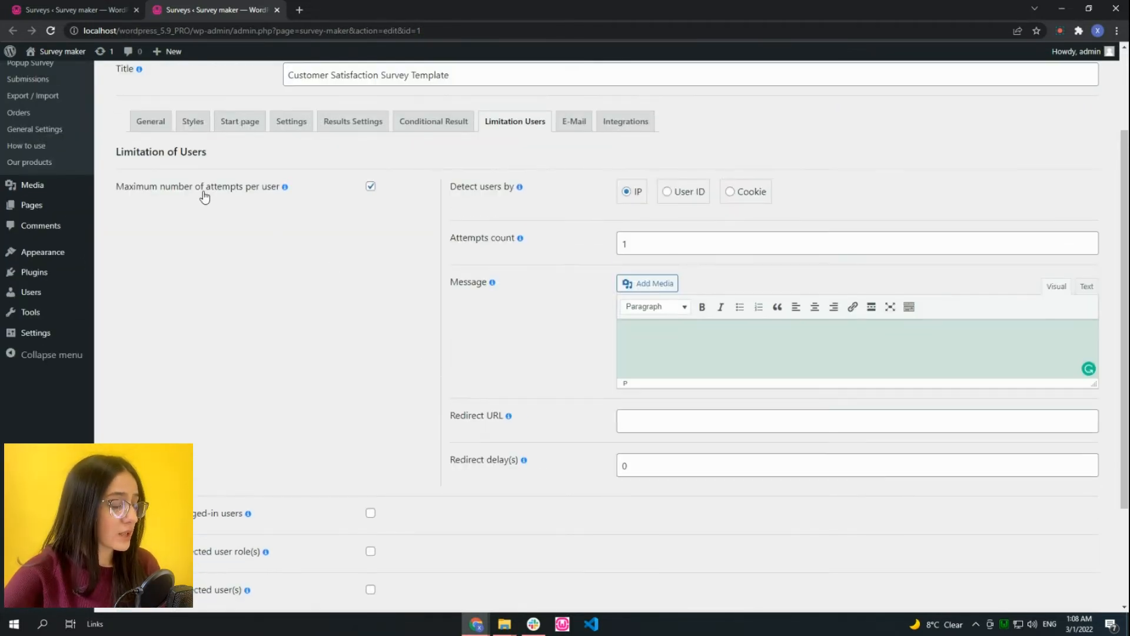
{"action": "left_click", "coordinate": [203, 191]}
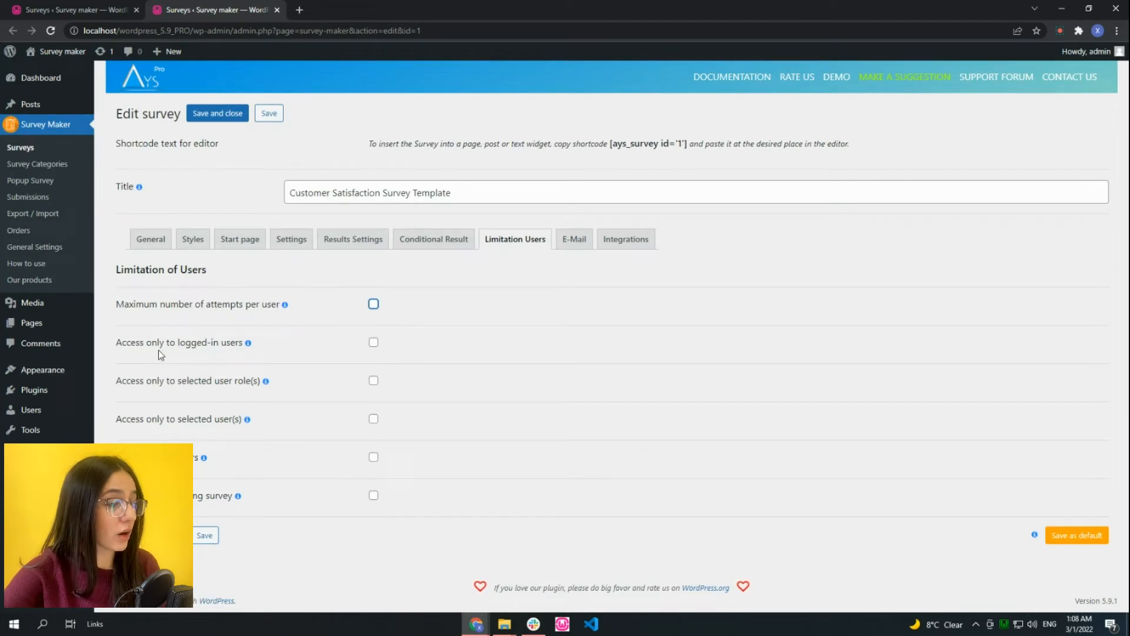
- Try out the access restrictions for logged-in users and for the Author and Contributor roles
{"action": "left_click", "coordinate": [197, 348]}
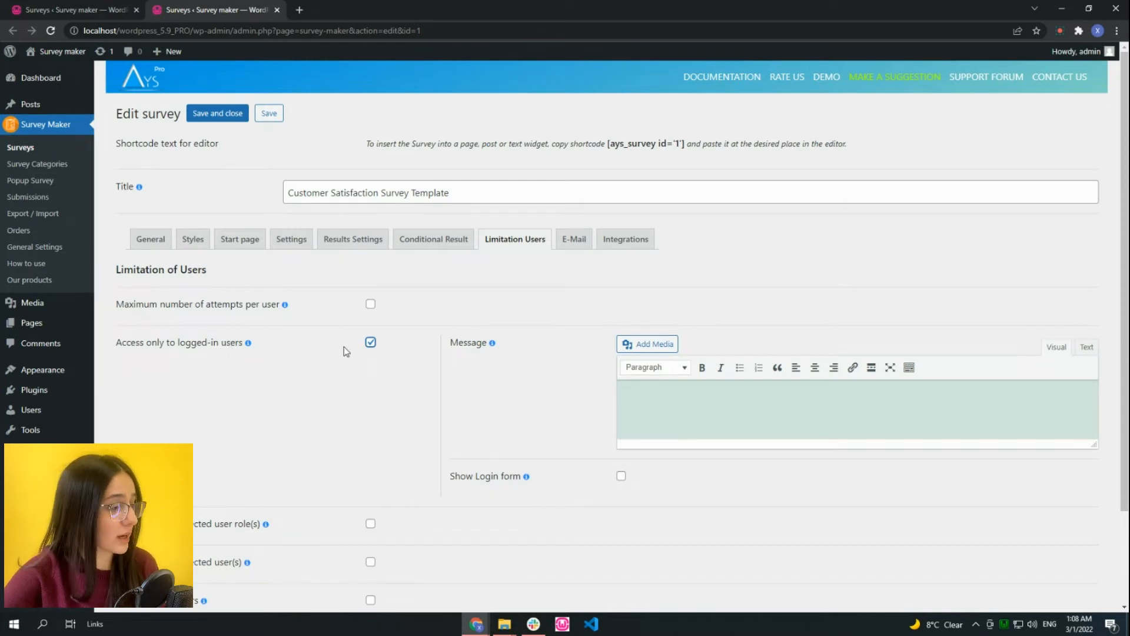
{"action": "left_click", "coordinate": [203, 343]}
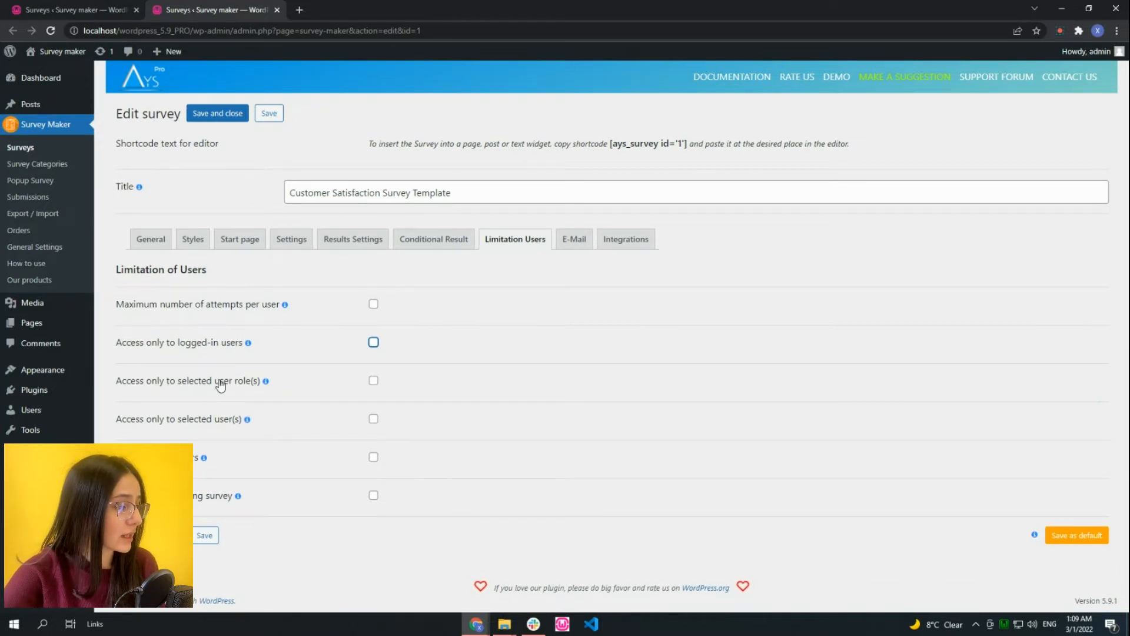
{"action": "left_click", "coordinate": [221, 383]}
{"action": "scroll", "coordinate": [454, 422], "scroll_direction": "down", "scroll_amount": 3}
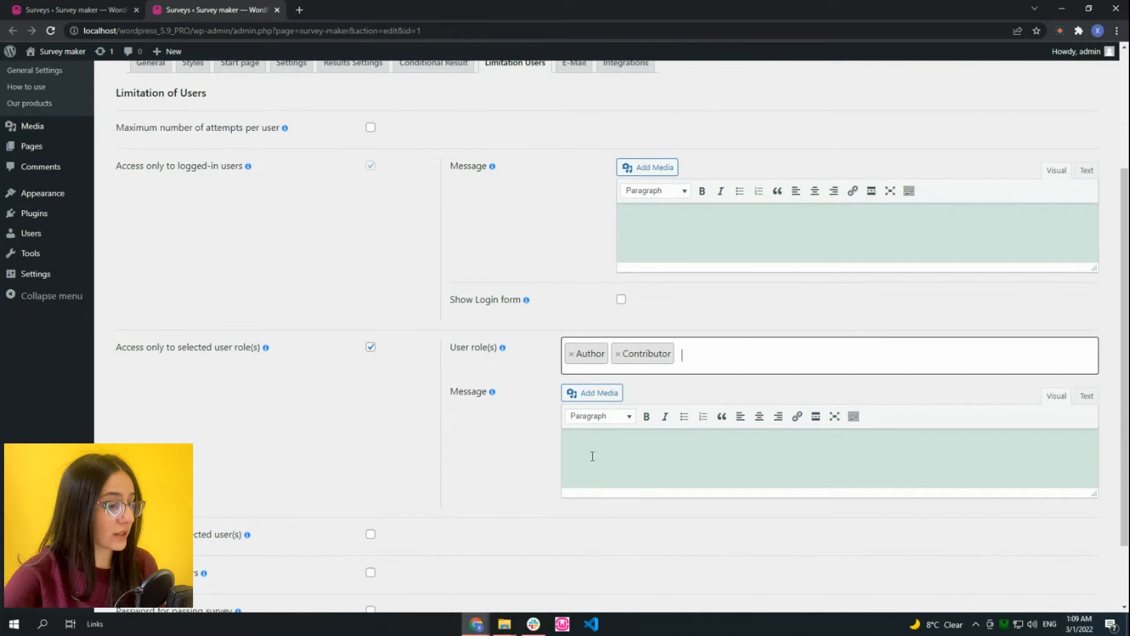
{"action": "left_click", "coordinate": [242, 352]}
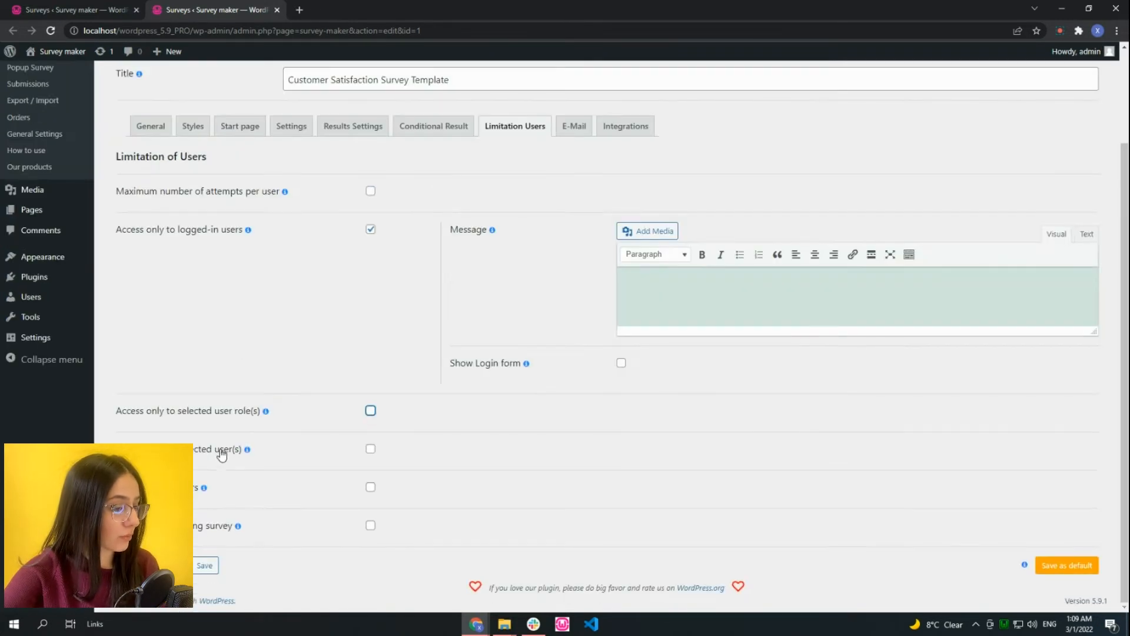
- Try out the selected users restriction and the max count of takers limit, turning each off again
{"action": "left_click", "coordinate": [221, 451]}
{"action": "left_click", "coordinate": [196, 450]}
{"action": "left_click", "coordinate": [154, 463]}
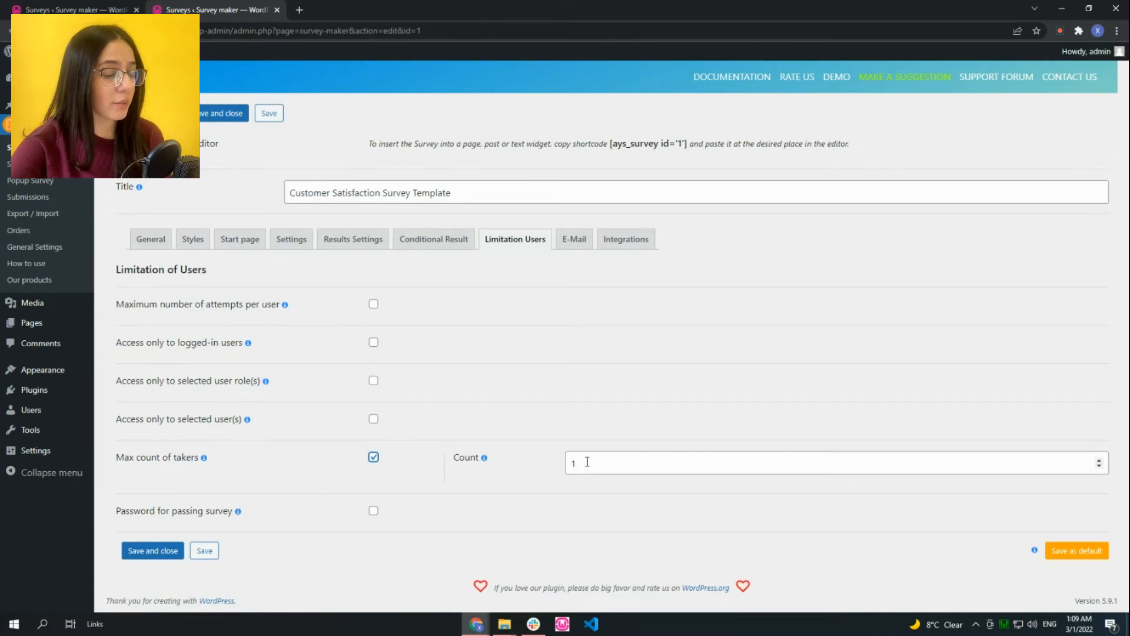
{"action": "left_click", "coordinate": [170, 449]}
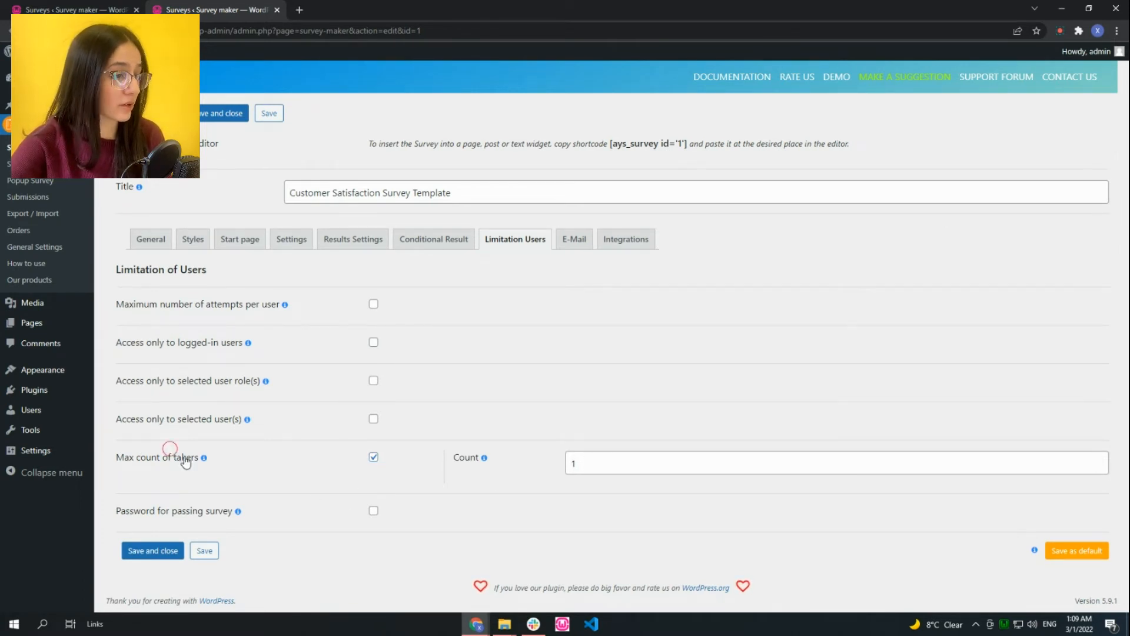
{"action": "left_click", "coordinate": [171, 457]}
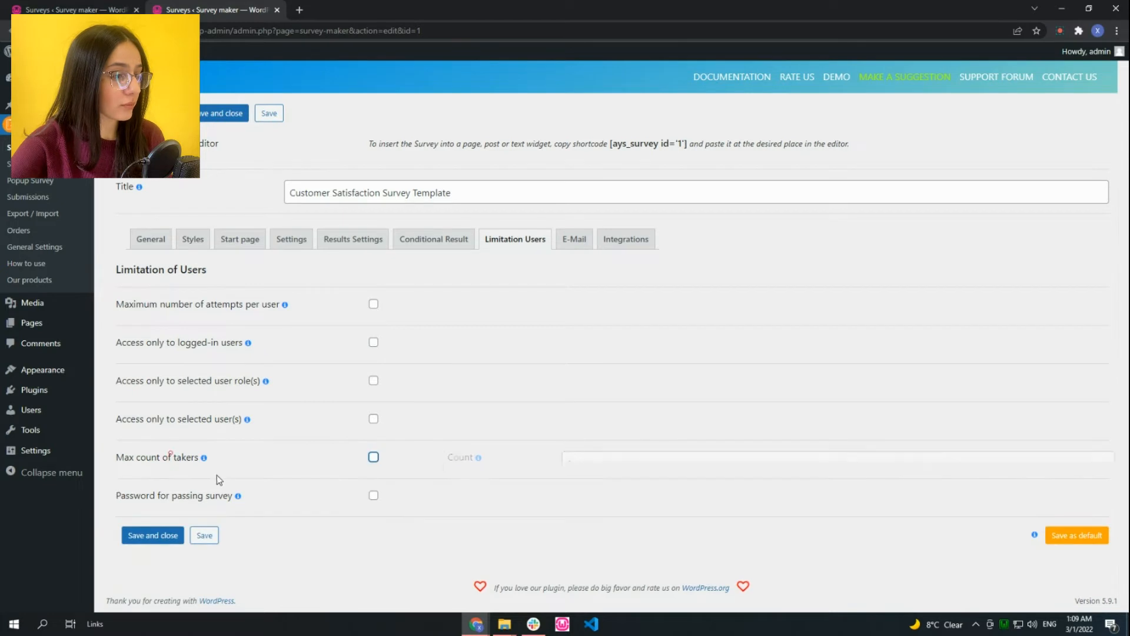
- Enable the password for passing the survey and go to the general password field, leaving it empty
{"action": "left_click", "coordinate": [170, 498]}
{"action": "scroll", "coordinate": [353, 477], "scroll_direction": "down", "scroll_amount": 2}
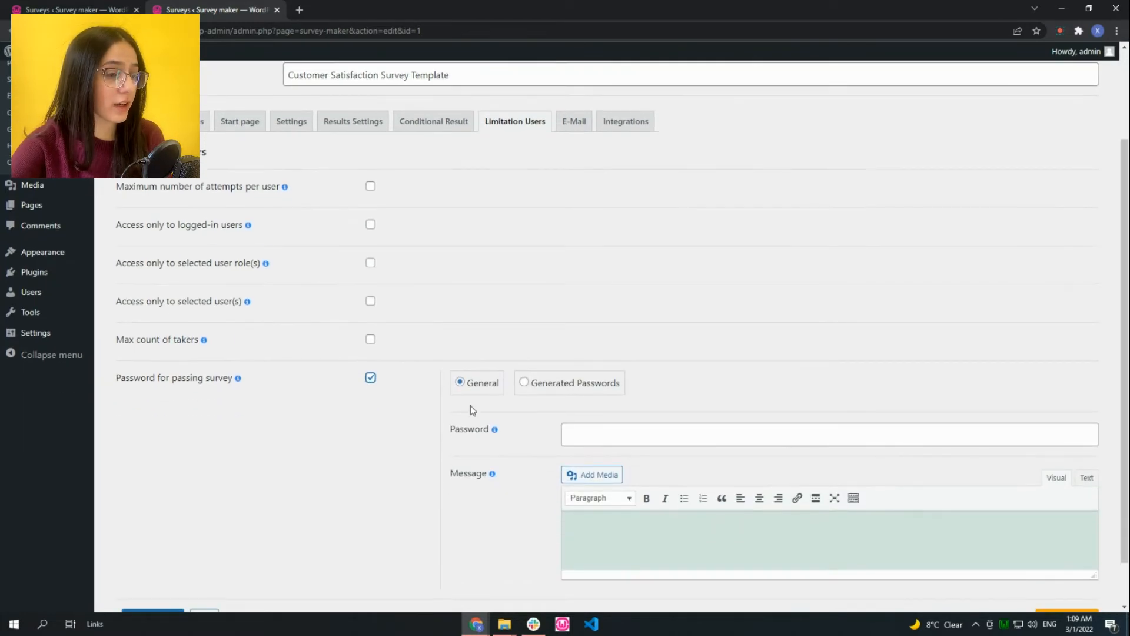
{"action": "scroll", "coordinate": [524, 400], "scroll_direction": "down", "scroll_amount": 1}
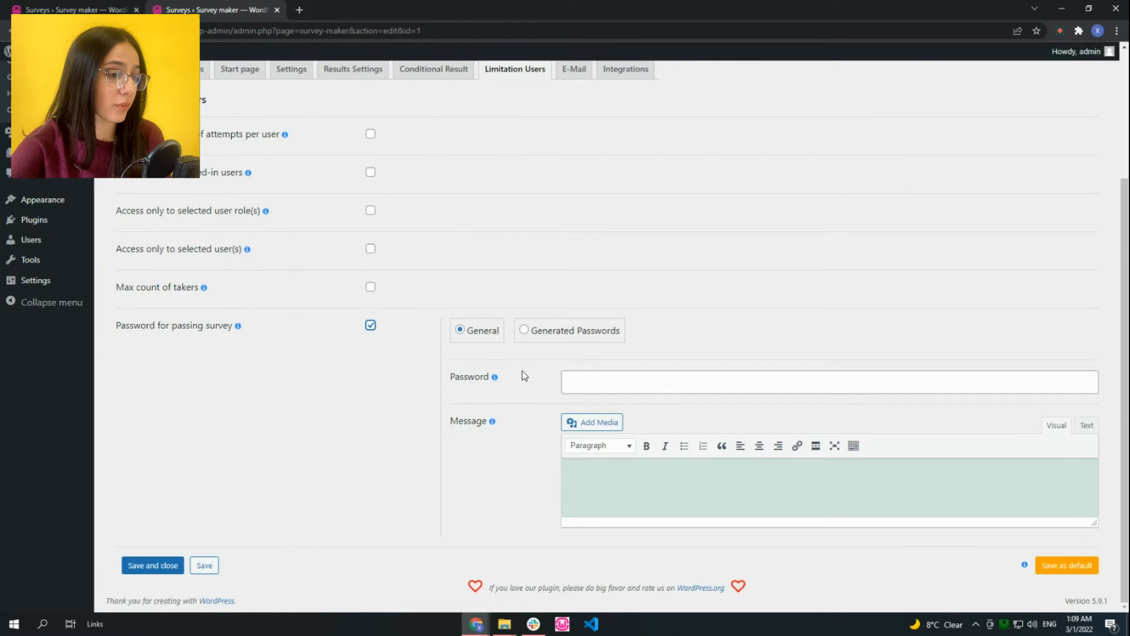
{"action": "left_click", "coordinate": [595, 384]}
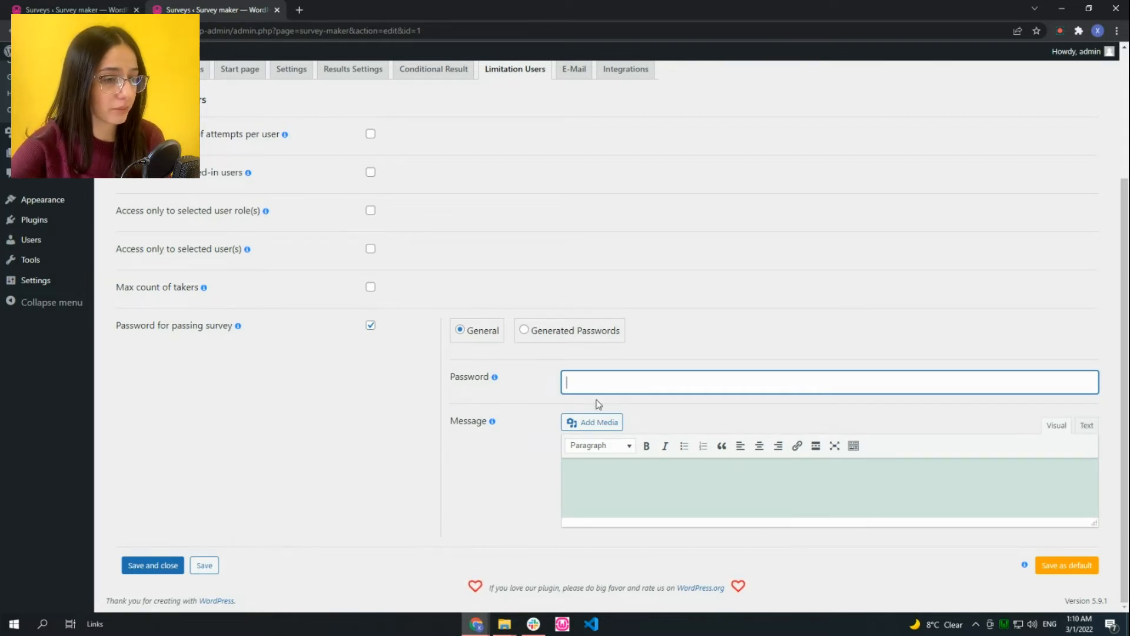
- Switch the survey password to generated passwords, look over its options and turn the password requirement off
{"action": "left_click", "coordinate": [568, 335]}
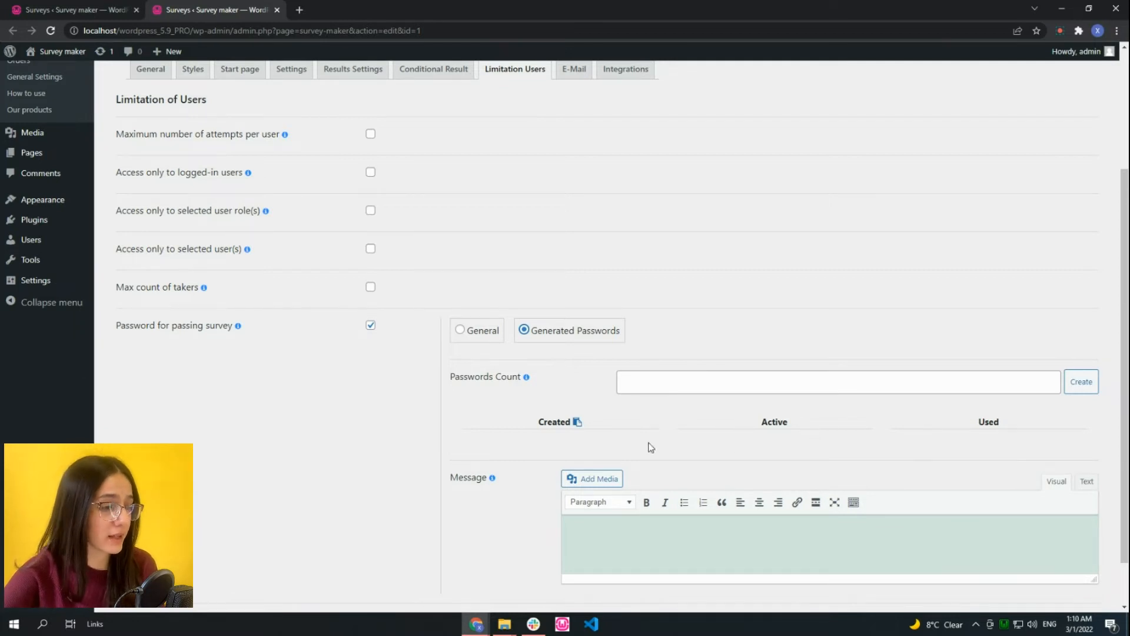
{"action": "scroll", "coordinate": [592, 437], "scroll_direction": "down", "scroll_amount": 1}
{"action": "scroll", "coordinate": [429, 379], "scroll_direction": "up", "scroll_amount": 3}
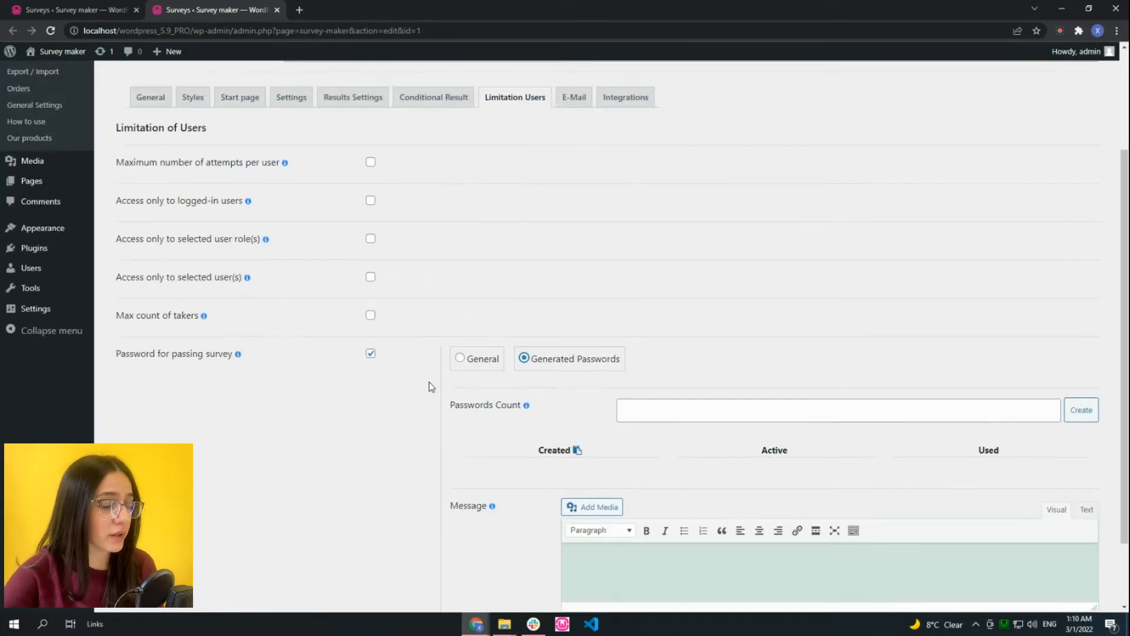
{"action": "scroll", "coordinate": [434, 388], "scroll_direction": "up", "scroll_amount": 1}
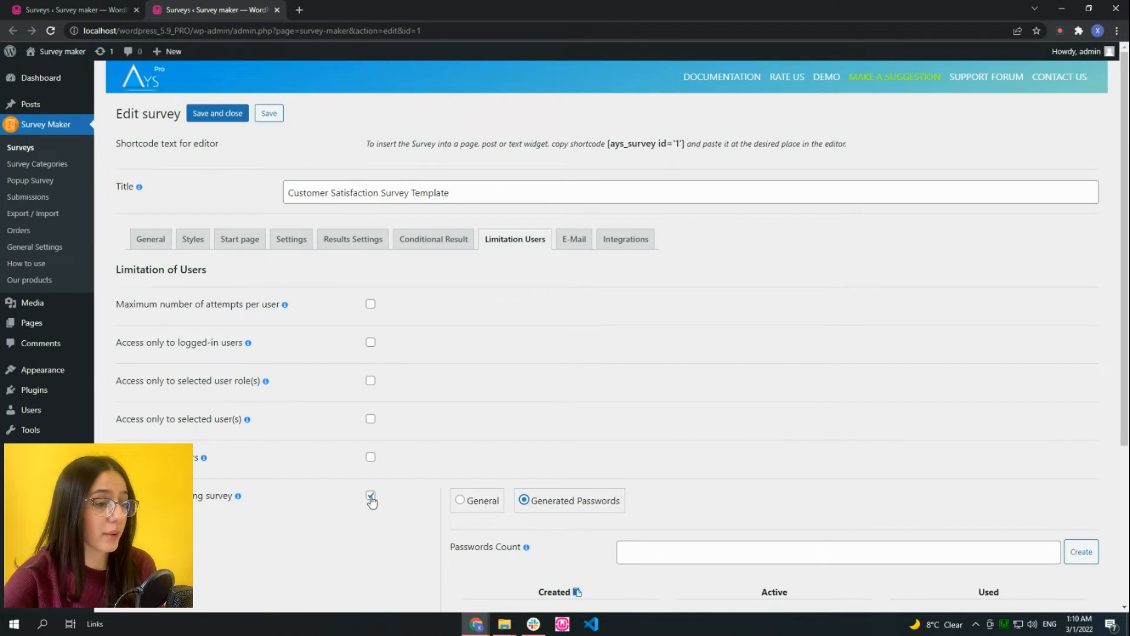
{"action": "left_click", "coordinate": [370, 495]}
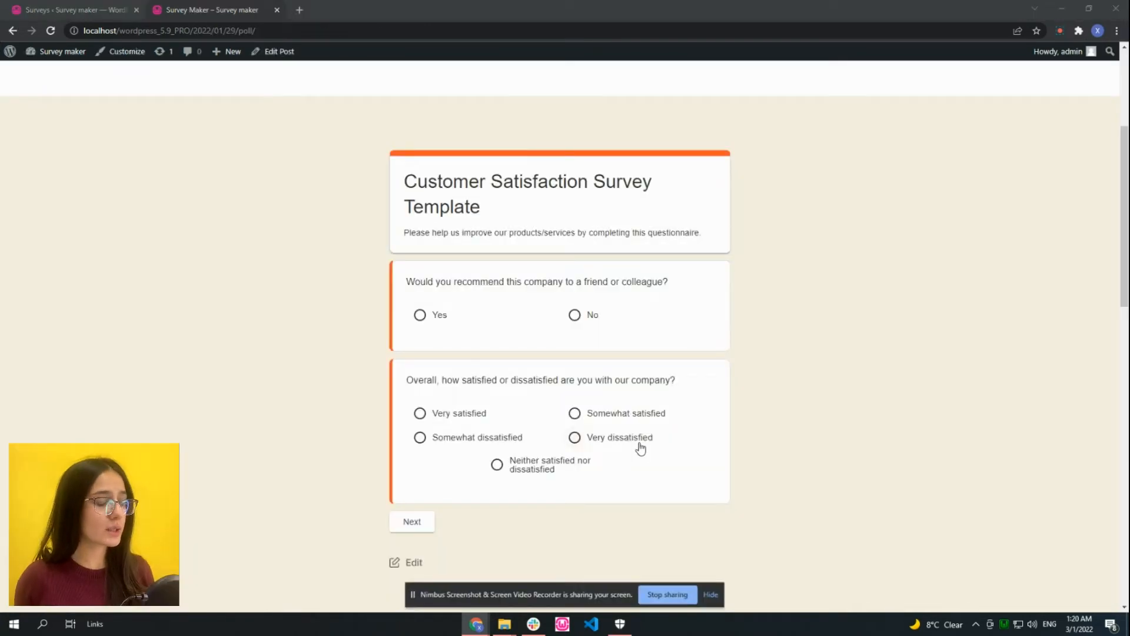
- Answer the published survey's first page with Yes and Somewhat satisfied, clearing and reselecting the first answer, and continue to part 2
{"action": "left_click", "coordinate": [712, 596]}
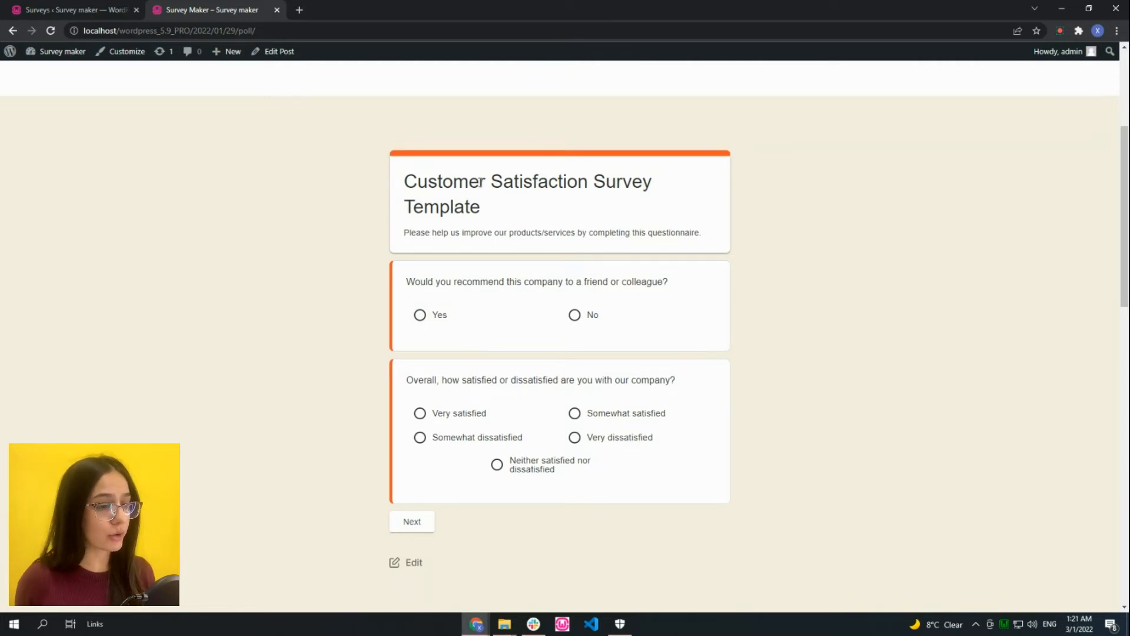
{"action": "left_click", "coordinate": [446, 322]}
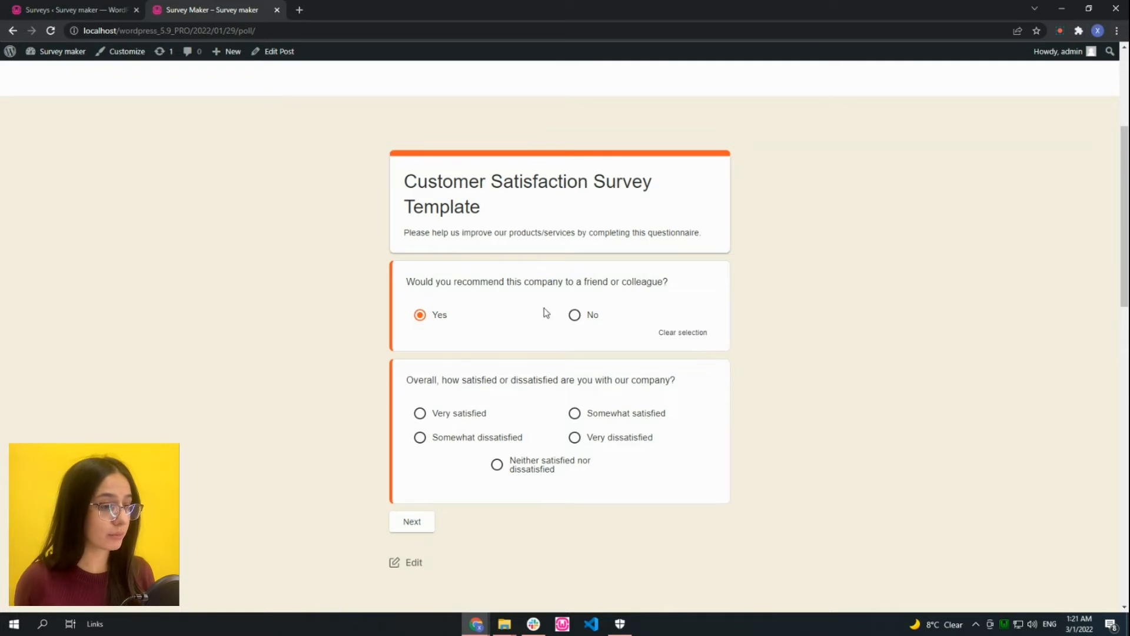
{"action": "left_click", "coordinate": [576, 415]}
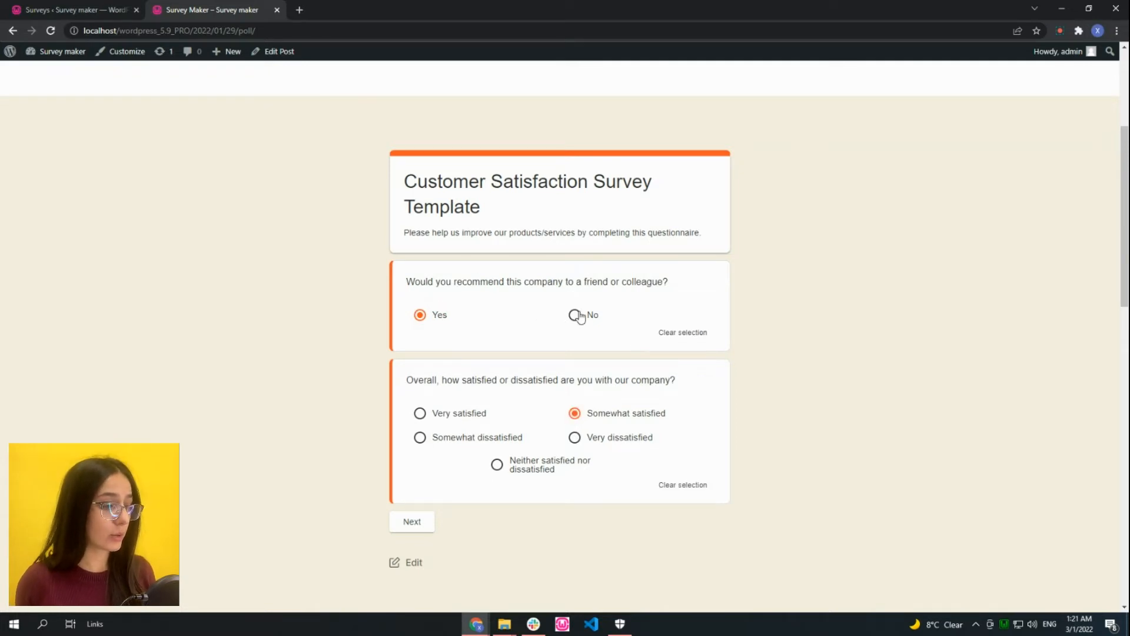
{"action": "left_click", "coordinate": [670, 333]}
{"action": "left_click", "coordinate": [437, 318]}
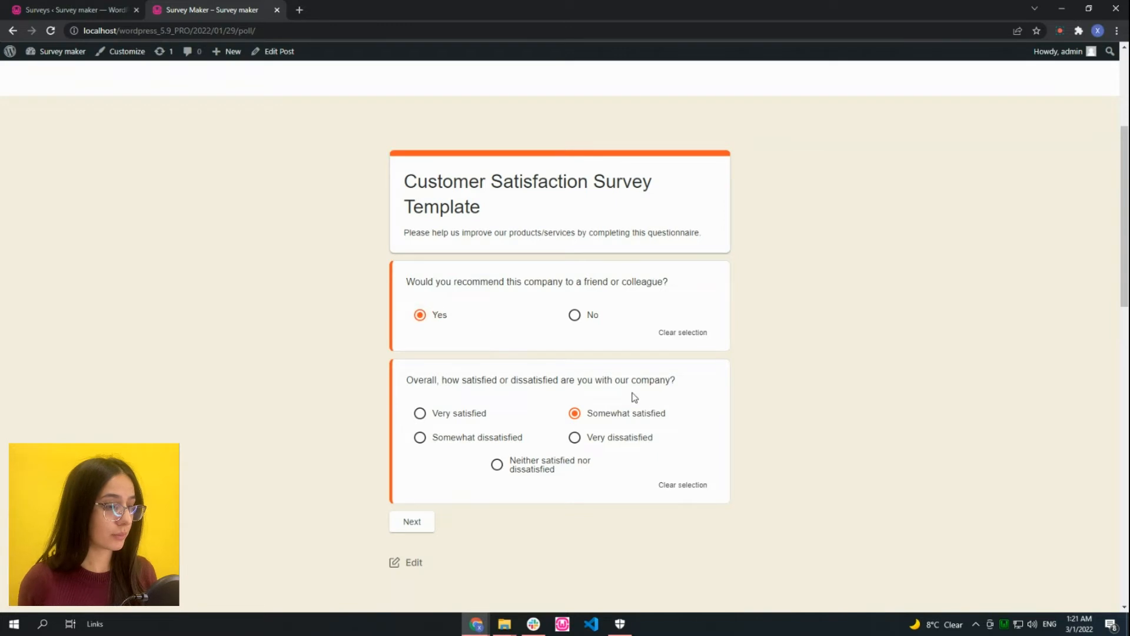
{"action": "left_click", "coordinate": [413, 522]}
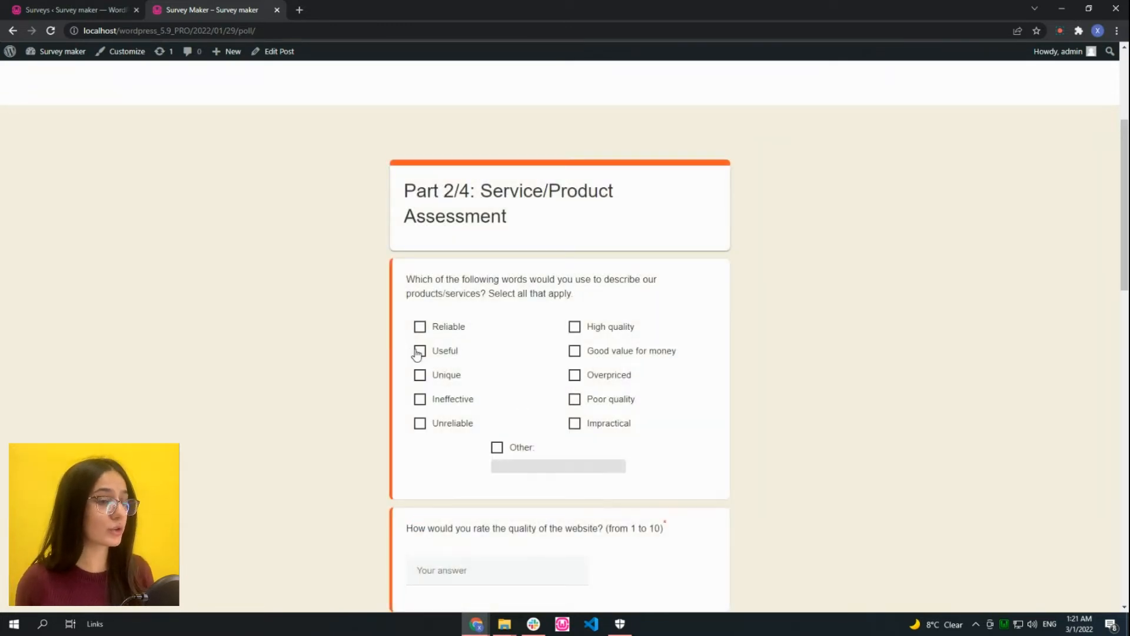
- Select Reliable, Useful, Unique, High quality, Good value for money and Overpriced, rate the website's quality 5, and continue to part 3
{"action": "scroll", "coordinate": [434, 345], "scroll_direction": "down", "scroll_amount": 1}
{"action": "left_click", "coordinate": [458, 271]}
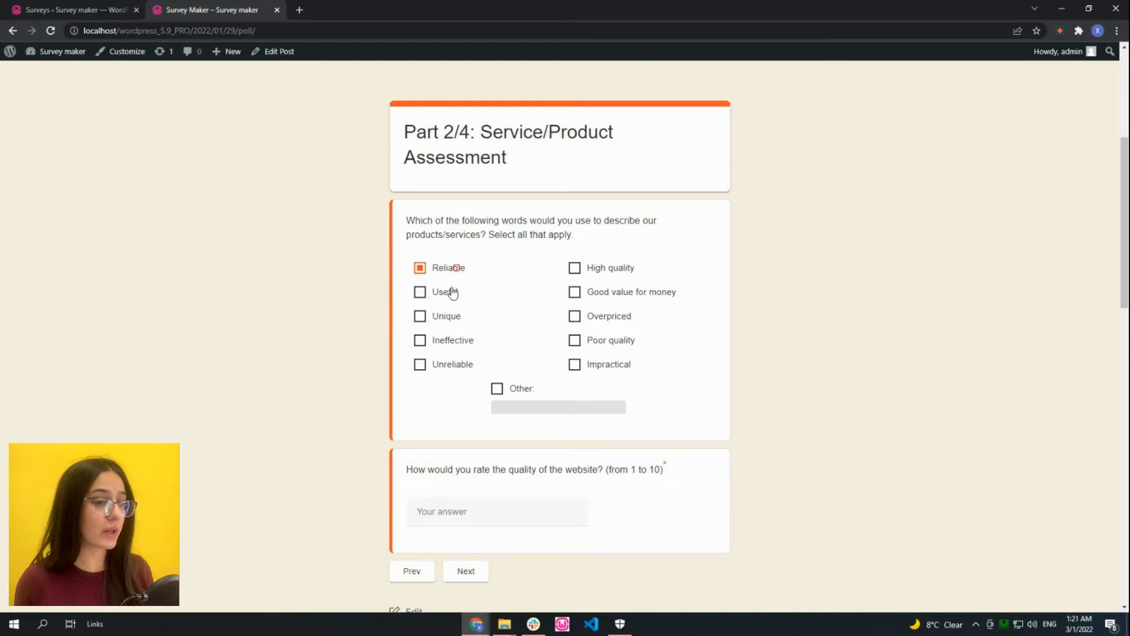
{"action": "left_click", "coordinate": [451, 293]}
{"action": "left_click", "coordinate": [428, 320]}
{"action": "left_click", "coordinate": [603, 276]}
{"action": "left_click", "coordinate": [598, 295]}
{"action": "left_click", "coordinate": [597, 316]}
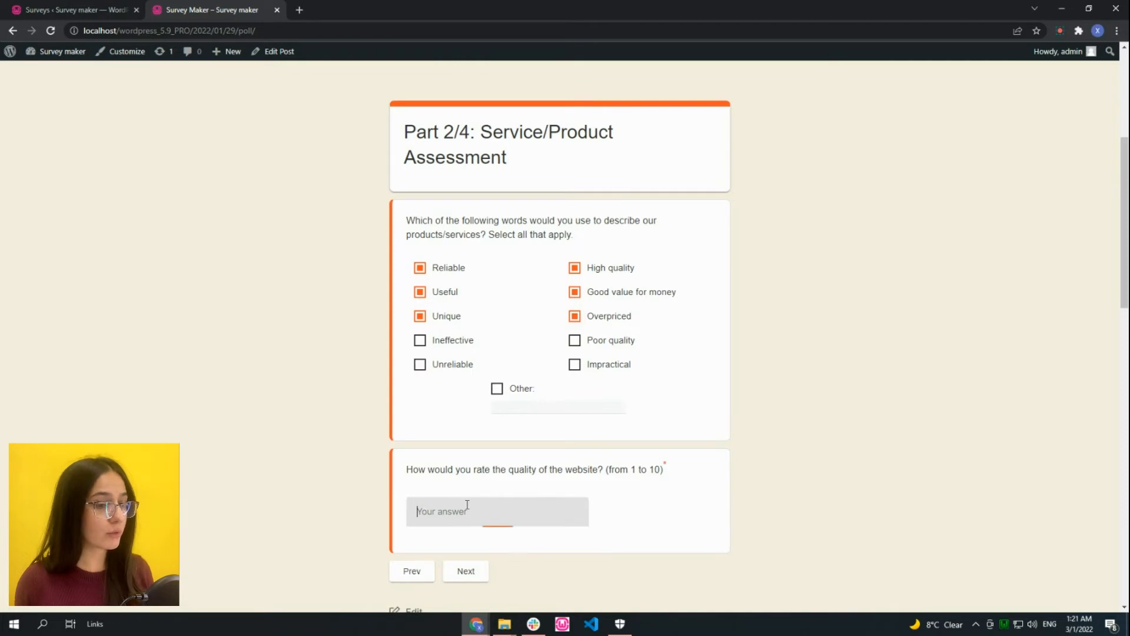
{"action": "type", "text": "56"}
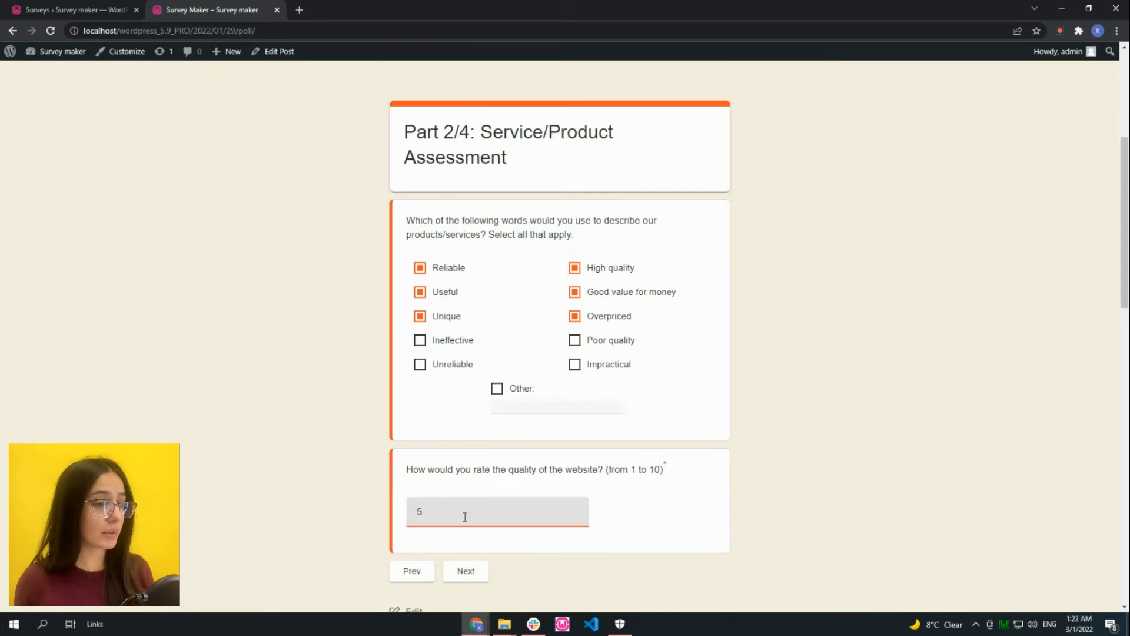
{"action": "left_click", "coordinate": [481, 580]}
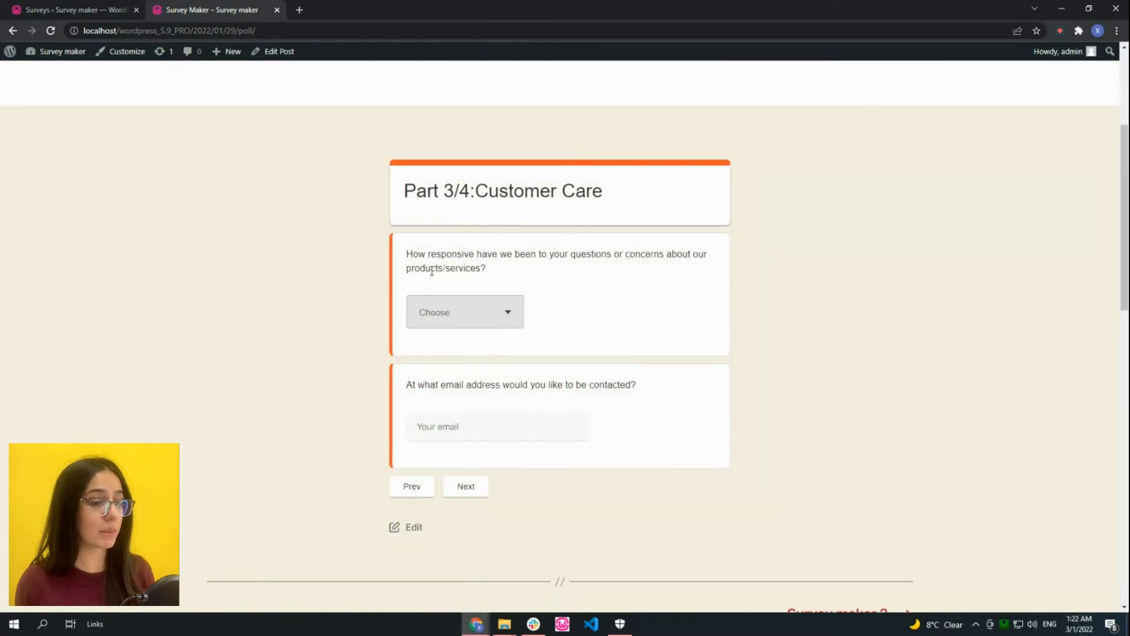
- Look through the choices for the responsiveness question and answer it with Not at all responsive
{"action": "left_click", "coordinate": [467, 316]}
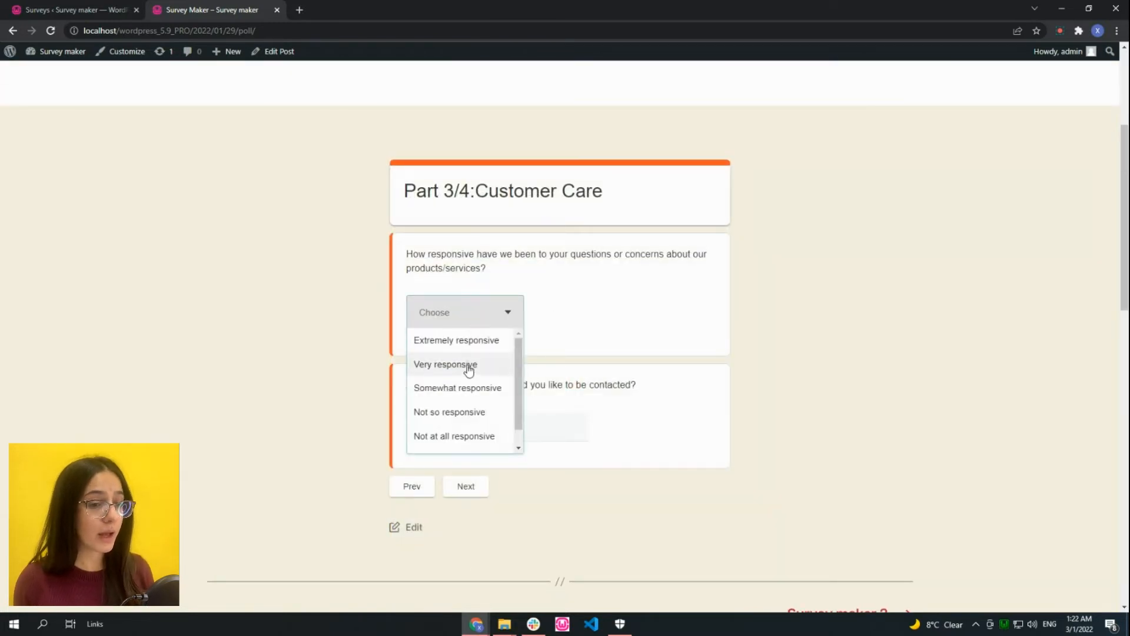
{"action": "scroll", "coordinate": [461, 373], "scroll_direction": "down", "scroll_amount": 2}
{"action": "scroll", "coordinate": [457, 386], "scroll_direction": "down", "scroll_amount": 1}
{"action": "scroll", "coordinate": [446, 334], "scroll_direction": "up", "scroll_amount": 2}
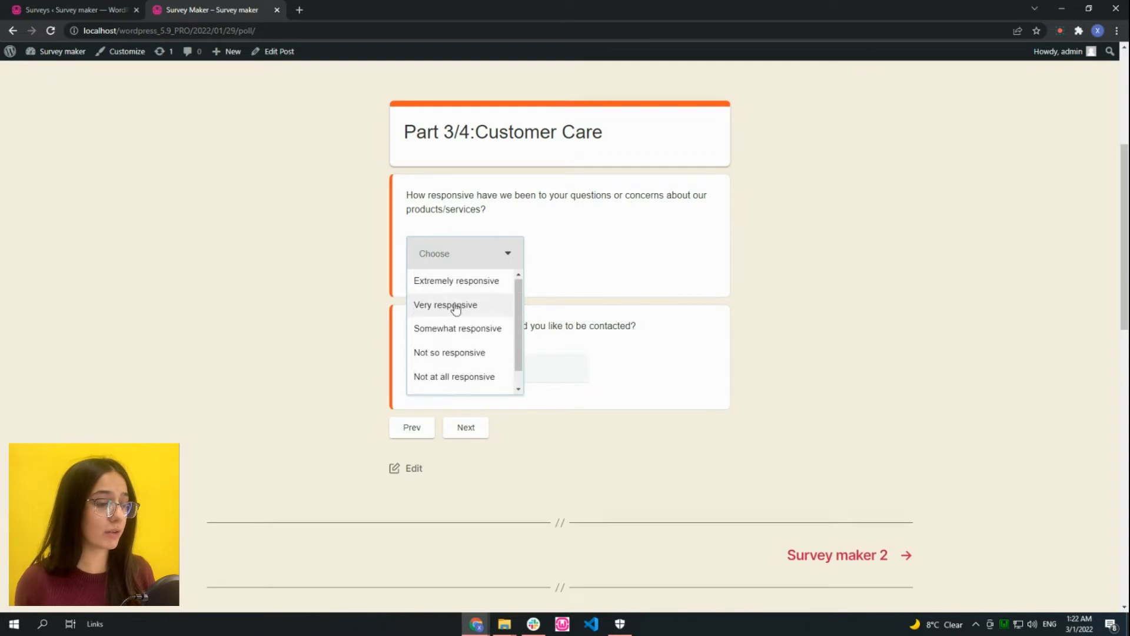
{"action": "scroll", "coordinate": [454, 361], "scroll_direction": "down", "scroll_amount": 1}
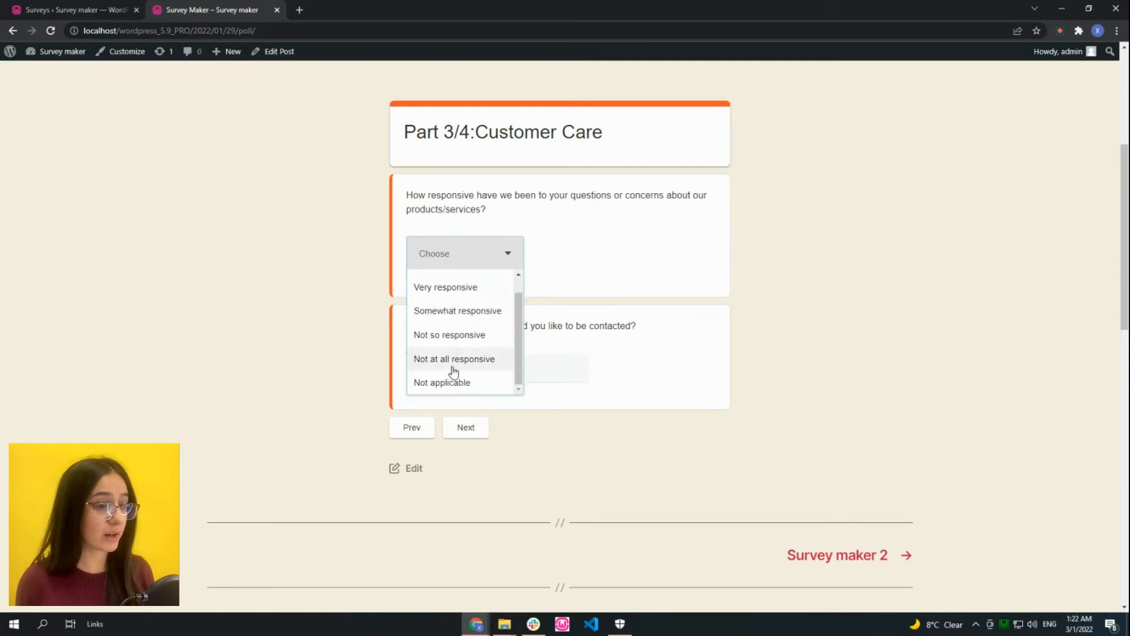
{"action": "left_click", "coordinate": [451, 370]}
- Enter a contact email address in the email question and continue to part 4
{"action": "left_click", "coordinate": [458, 365]}
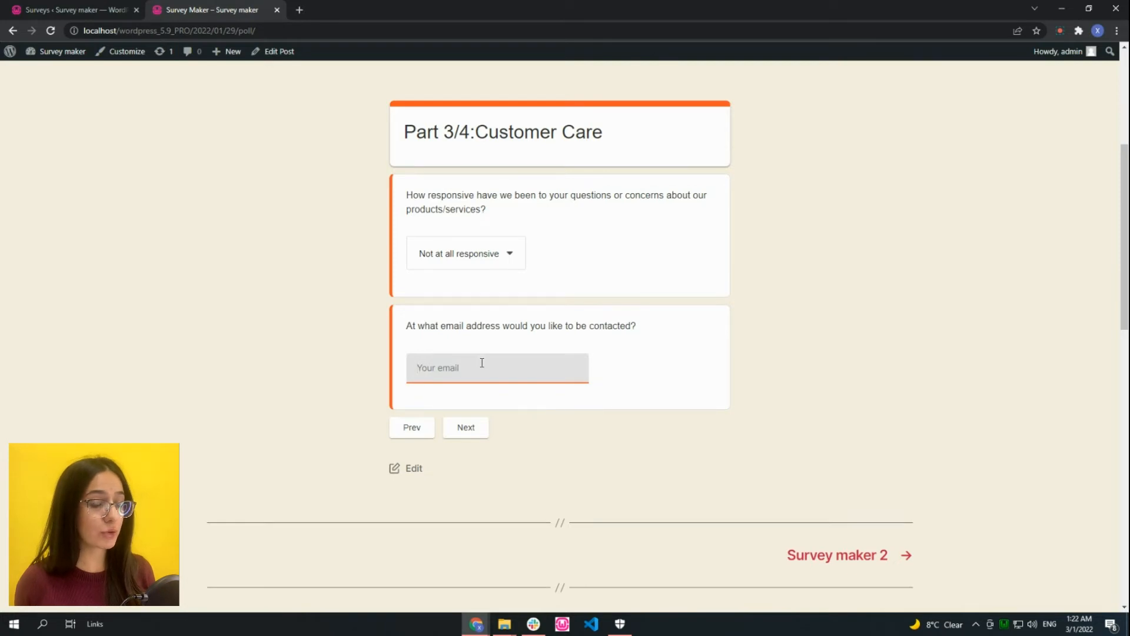
{"action": "type", "text": "test@test.c"}
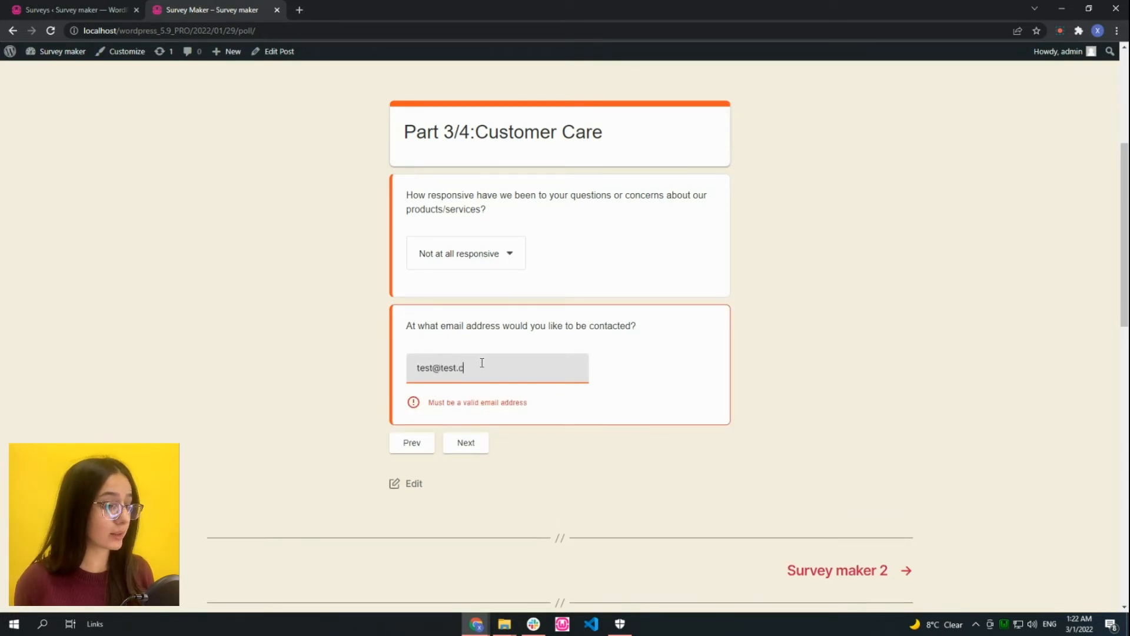
{"action": "type", "text": "om"}
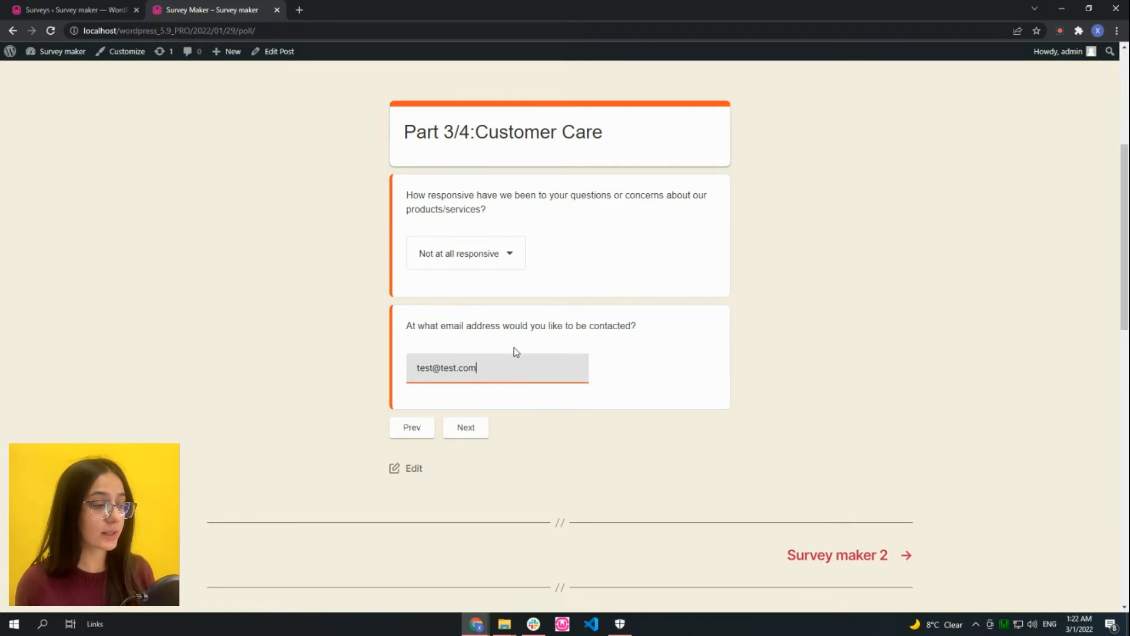
{"action": "left_click_drag", "start_coordinate": [508, 372], "coordinate": [400, 371]}
{"action": "left_click", "coordinate": [521, 370]}
{"action": "left_click_drag", "start_coordinate": [522, 370], "coordinate": [410, 372]}
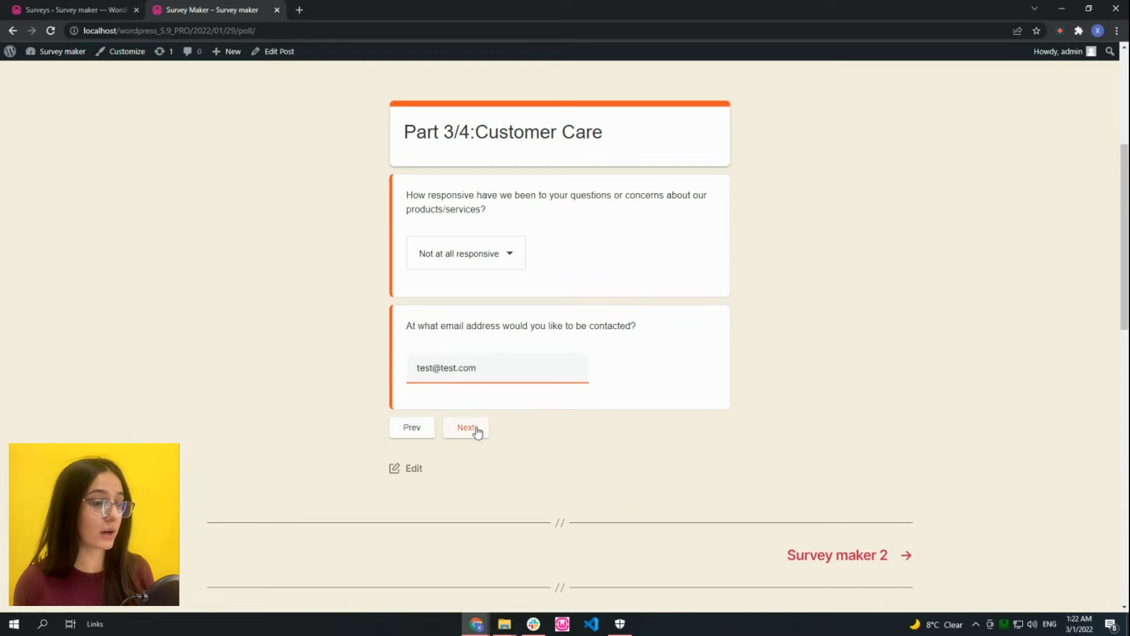
{"action": "left_click", "coordinate": [474, 428]}
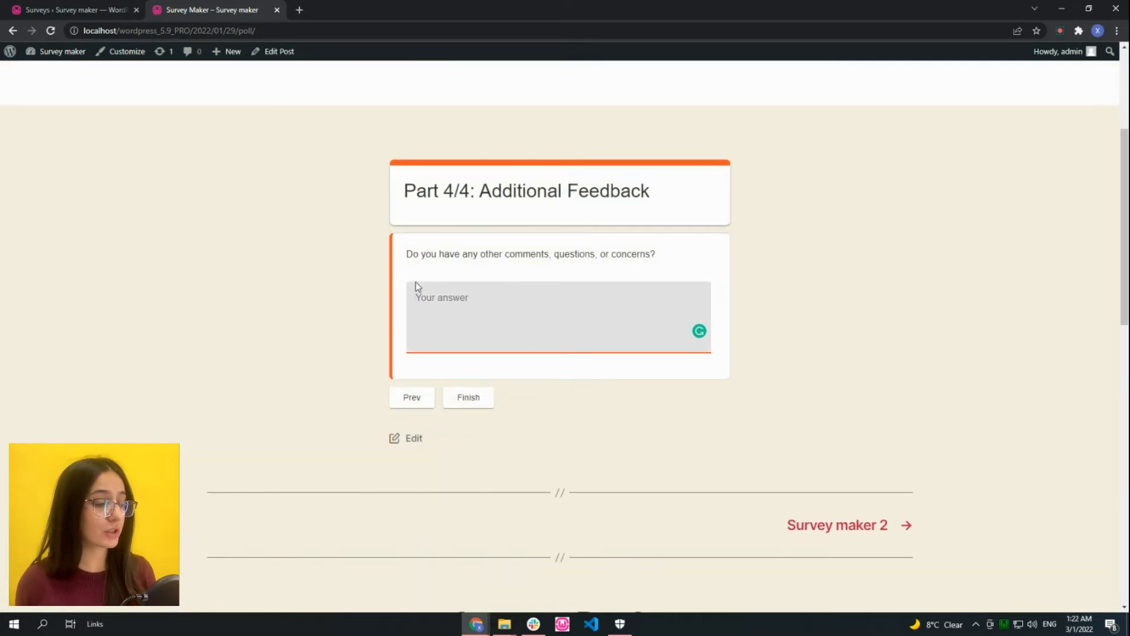
- Finish the survey with the additional comments left empty, read the closing message and restart the survey
{"action": "left_click", "coordinate": [475, 403]}
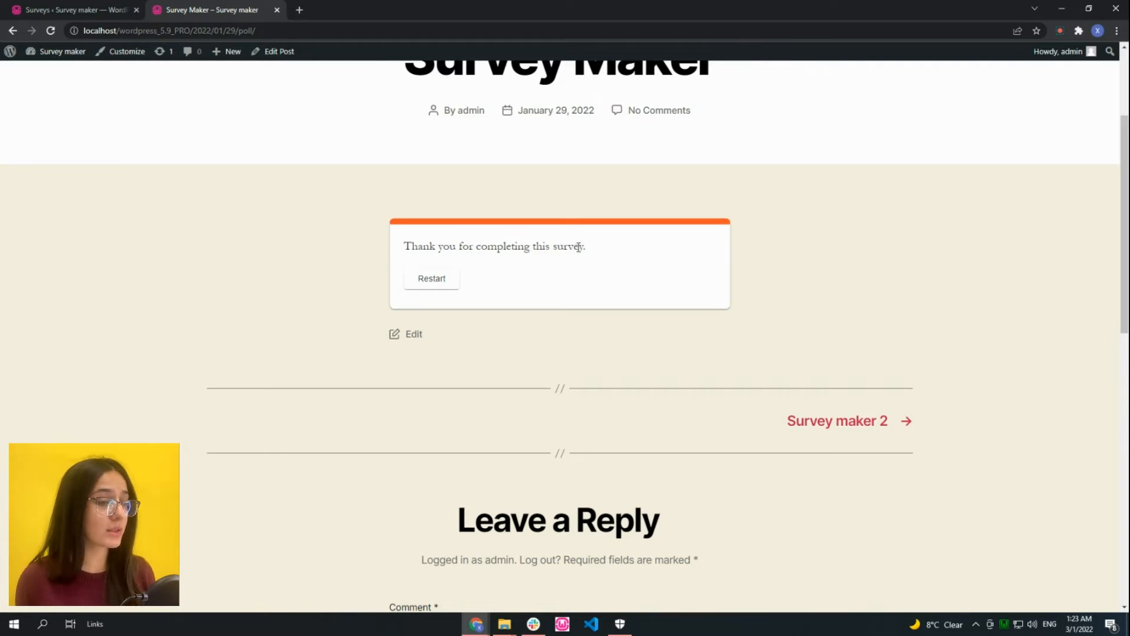
{"action": "left_click_drag", "start_coordinate": [403, 246], "coordinate": [594, 245]}
{"action": "left_click", "coordinate": [562, 272]}
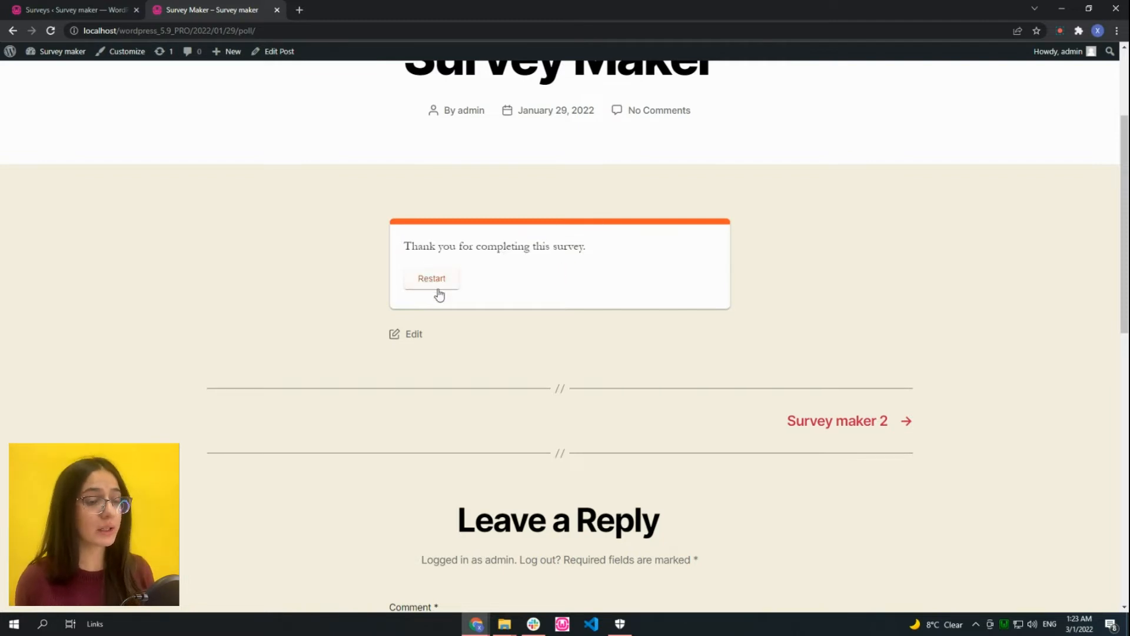
{"action": "left_click", "coordinate": [438, 283]}
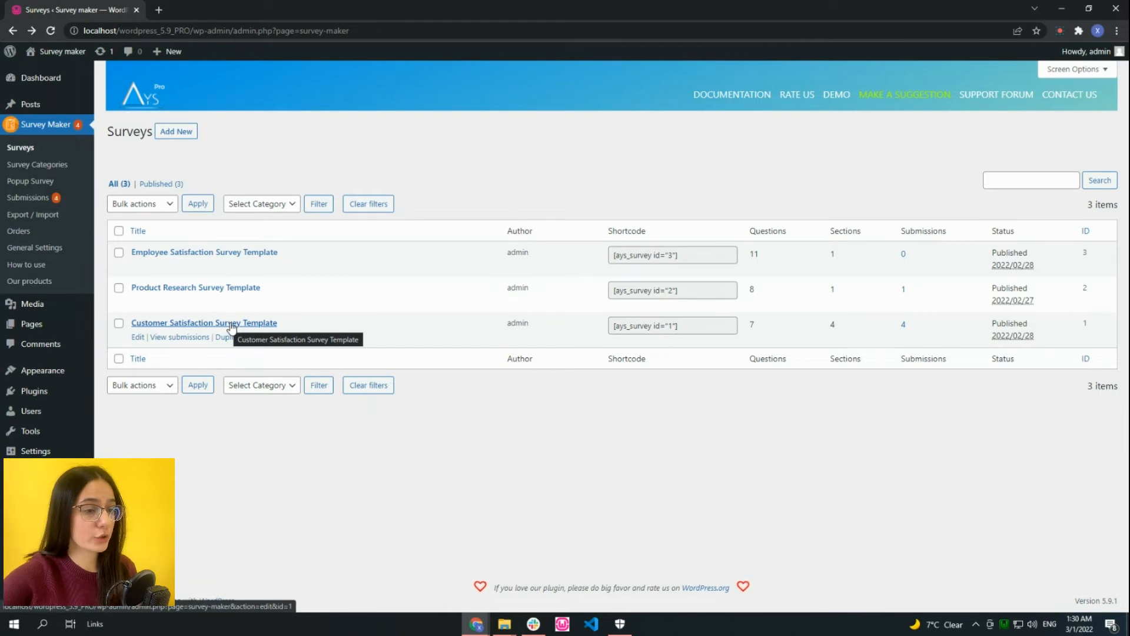
- Open the Customer Satisfaction Survey Template for editing from the surveys list and go to its first question
{"action": "left_click", "coordinate": [231, 323]}
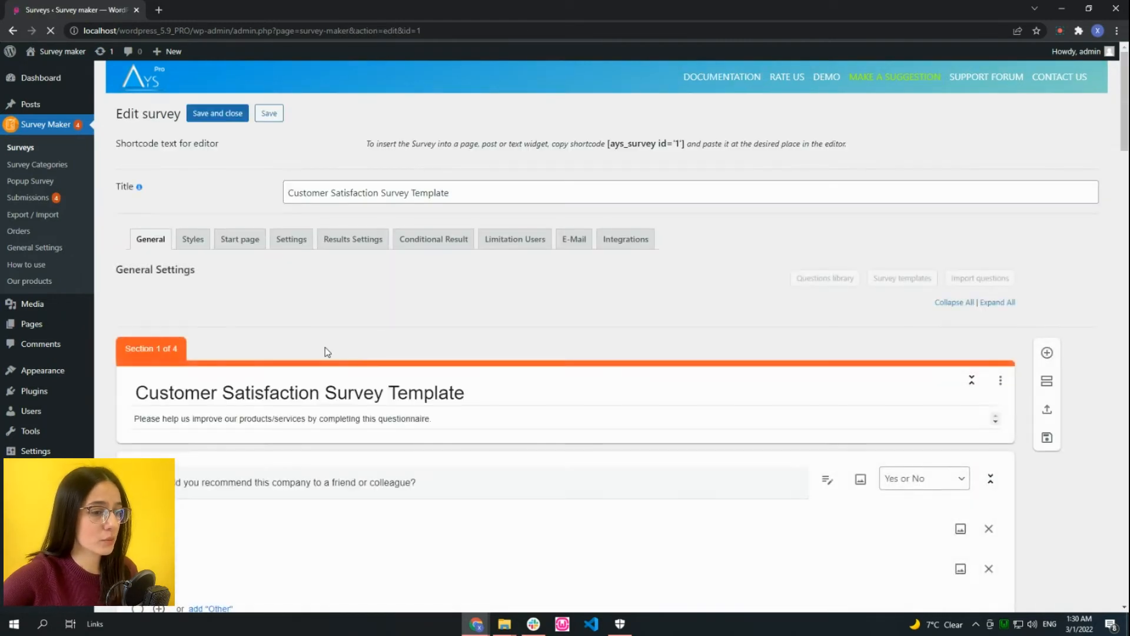
{"action": "scroll", "coordinate": [325, 360], "scroll_direction": "down", "scroll_amount": 1}
{"action": "scroll", "coordinate": [326, 359], "scroll_direction": "down", "scroll_amount": 3}
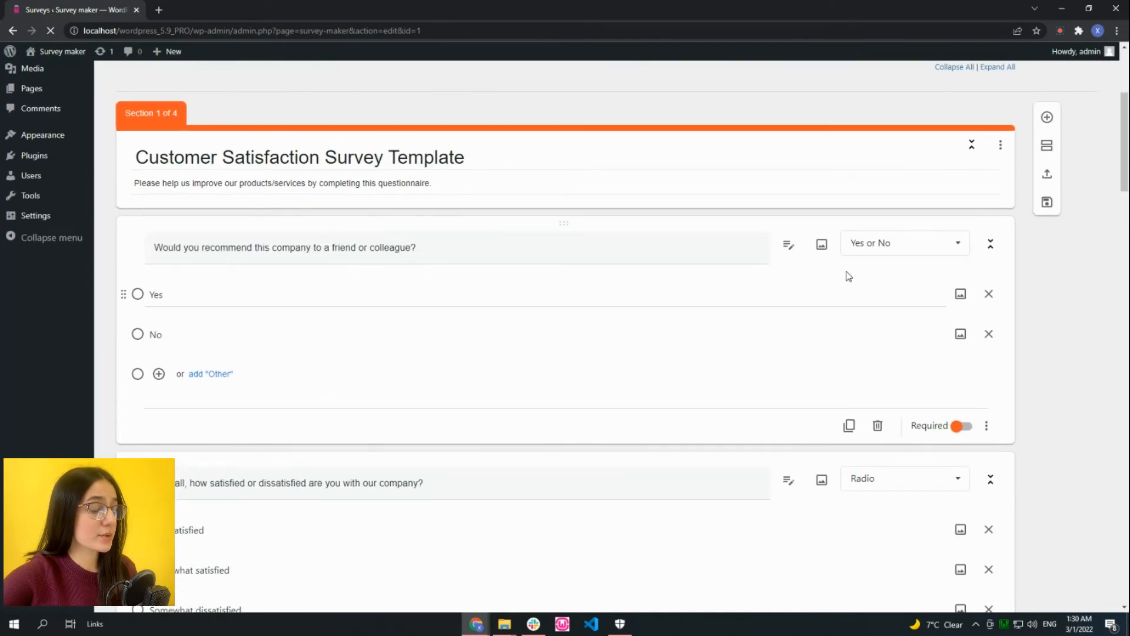
- Examine the question types available for the first question, from Radio to Email, keeping Yes or No
{"action": "left_click", "coordinate": [865, 244]}
{"action": "scroll", "coordinate": [889, 315], "scroll_direction": "up", "scroll_amount": 2}
{"action": "scroll", "coordinate": [892, 308], "scroll_direction": "up", "scroll_amount": 3}
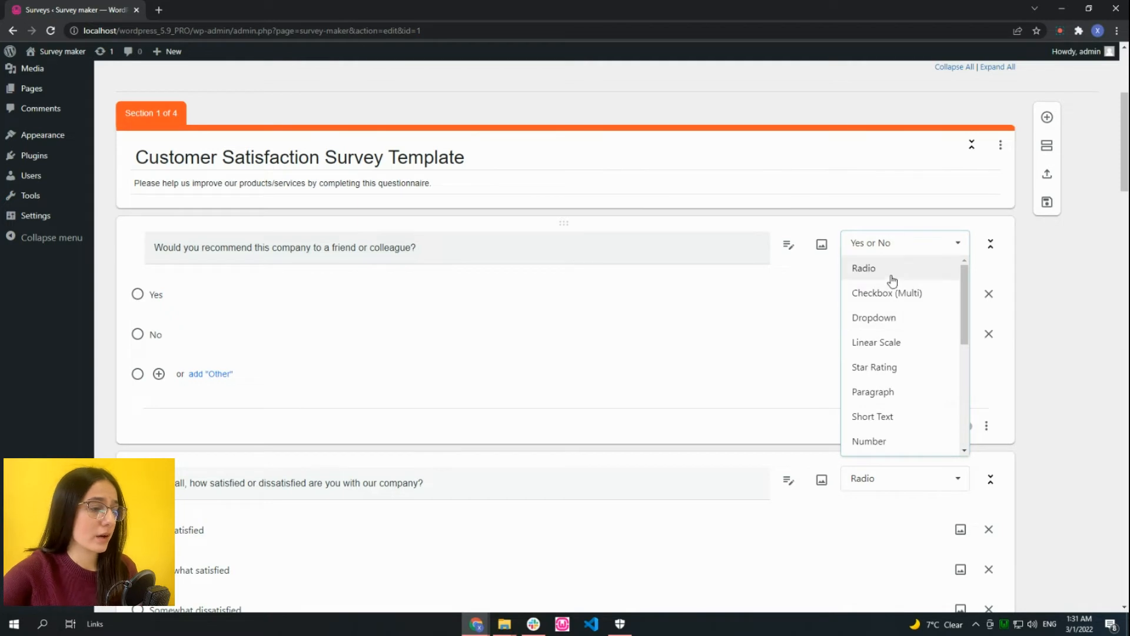
{"action": "scroll", "coordinate": [892, 277], "scroll_direction": "down", "scroll_amount": 2}
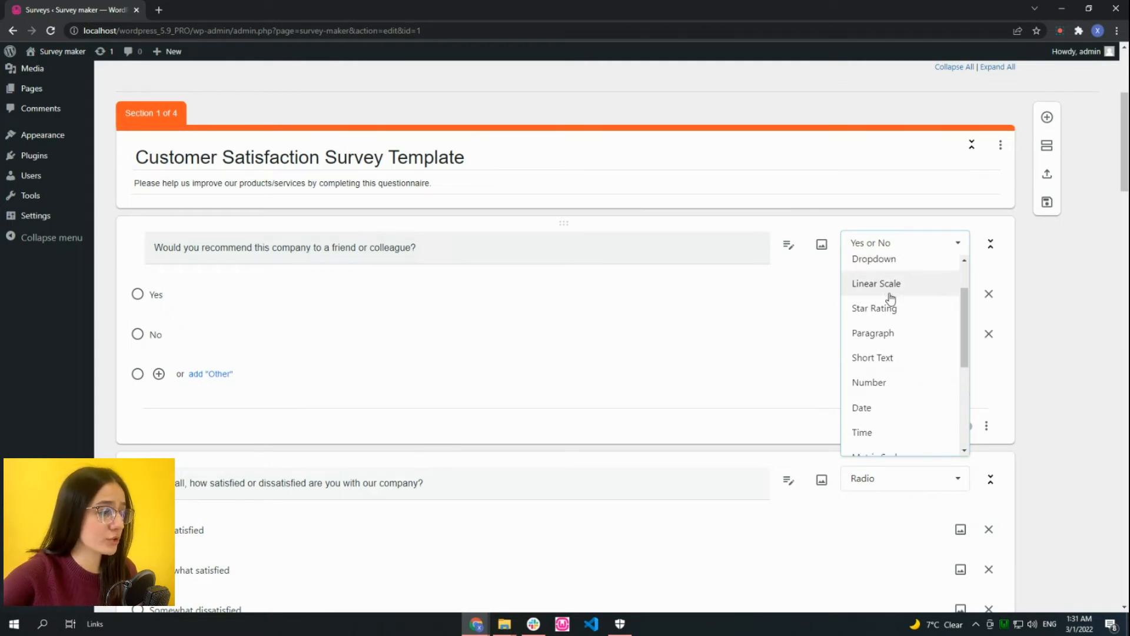
{"action": "scroll", "coordinate": [889, 312], "scroll_direction": "down", "scroll_amount": 6}
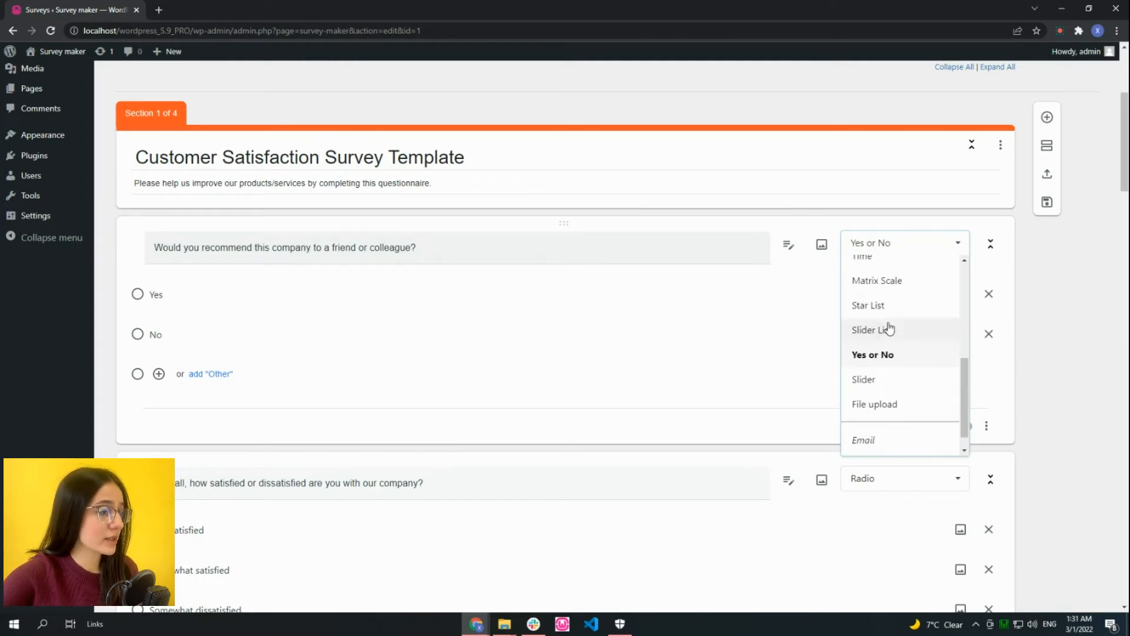
{"action": "scroll", "coordinate": [883, 330], "scroll_direction": "up", "scroll_amount": 1}
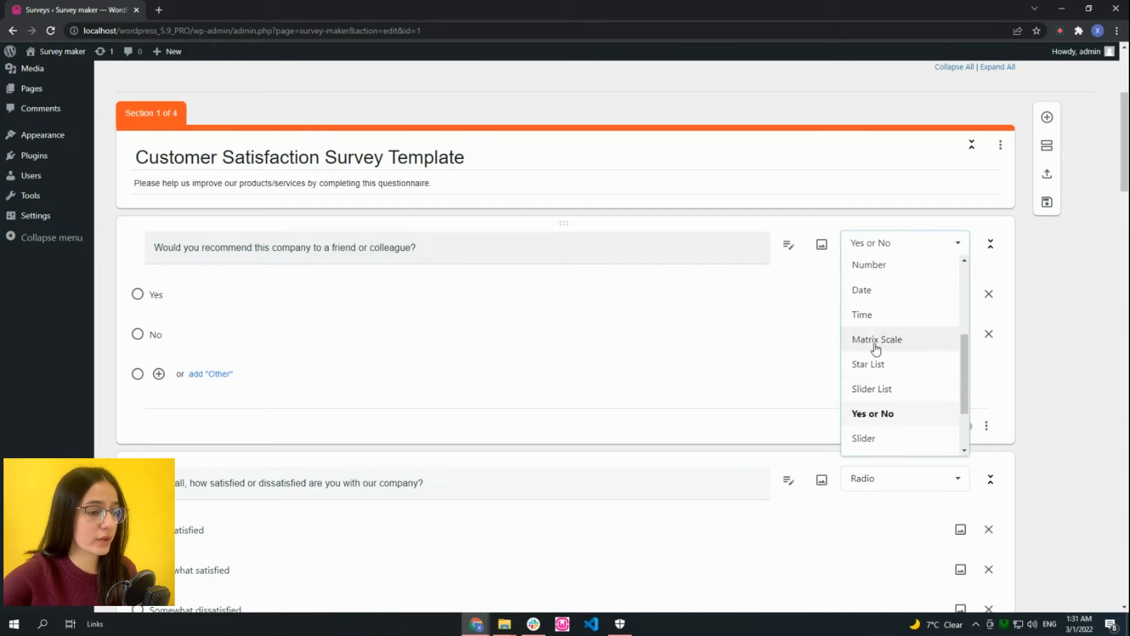
{"action": "scroll", "coordinate": [876, 348], "scroll_direction": "down", "scroll_amount": 2}
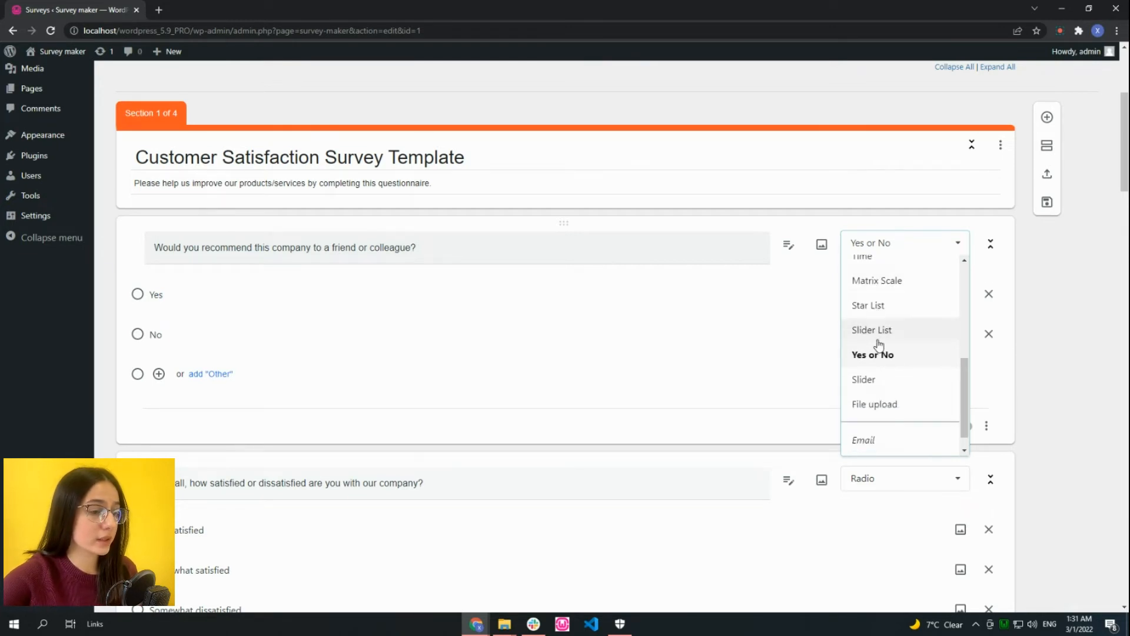
{"action": "scroll", "coordinate": [883, 330], "scroll_direction": "up", "scroll_amount": 3}
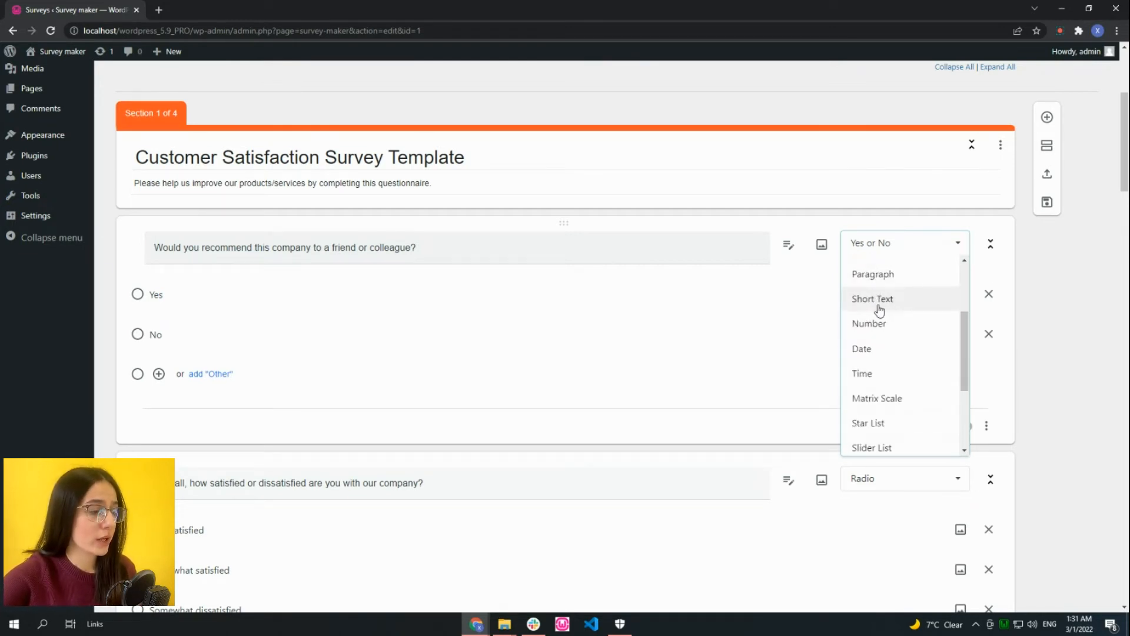
{"action": "scroll", "coordinate": [881, 318], "scroll_direction": "up", "scroll_amount": 2}
{"action": "left_click", "coordinate": [1065, 304]}
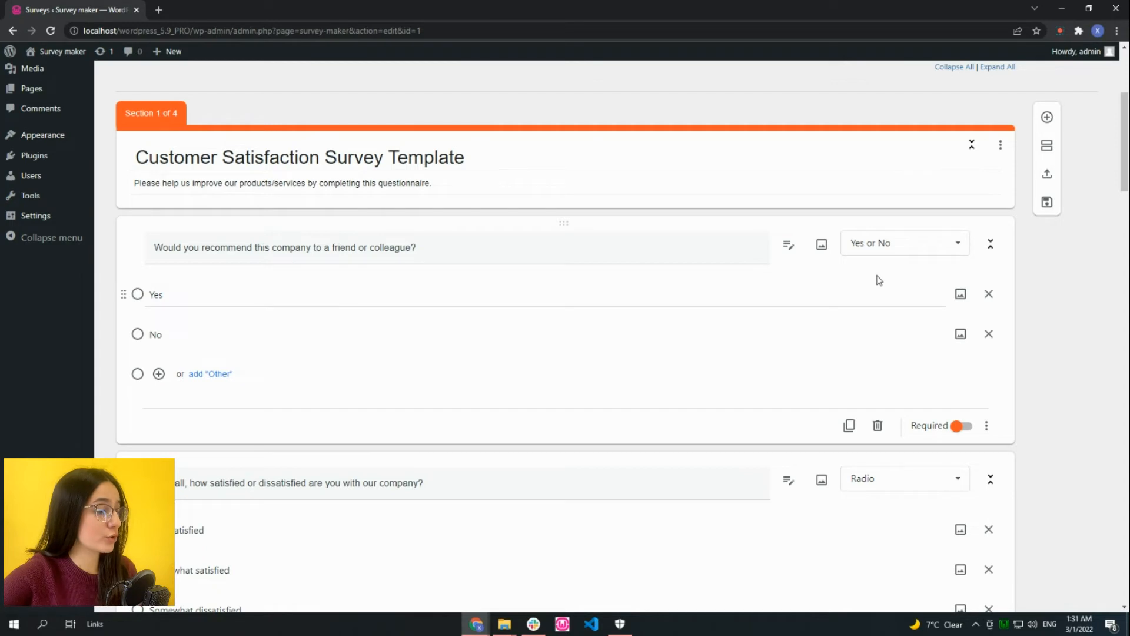
- Try out the Required setting on the recommendation question, returning it to its original state
{"action": "left_click", "coordinate": [961, 427]}
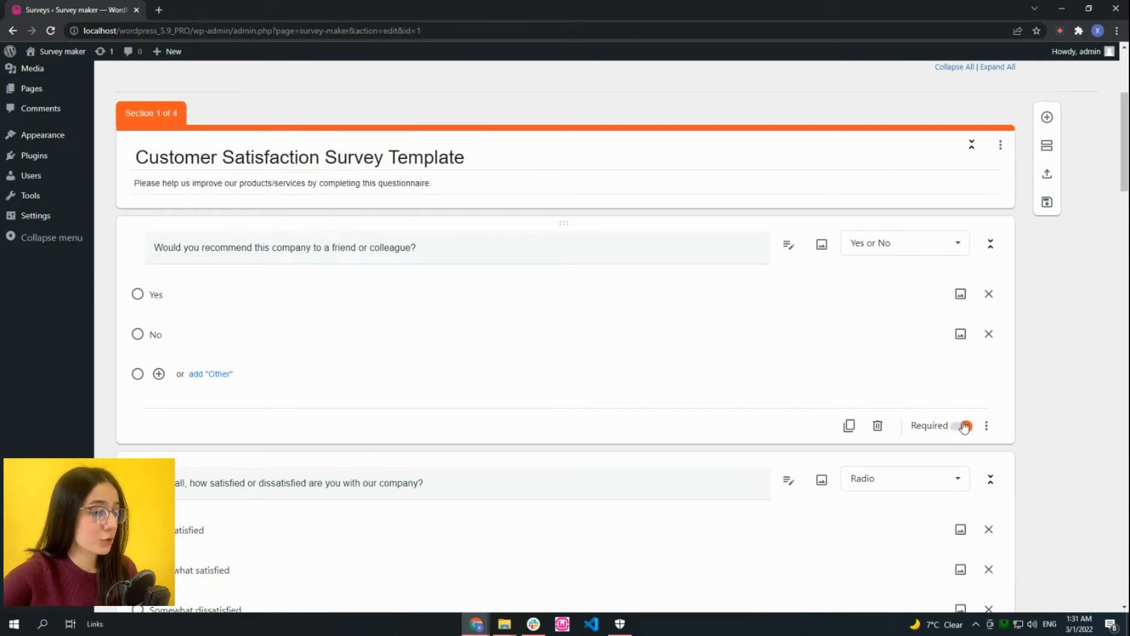
{"action": "left_click", "coordinate": [963, 427]}
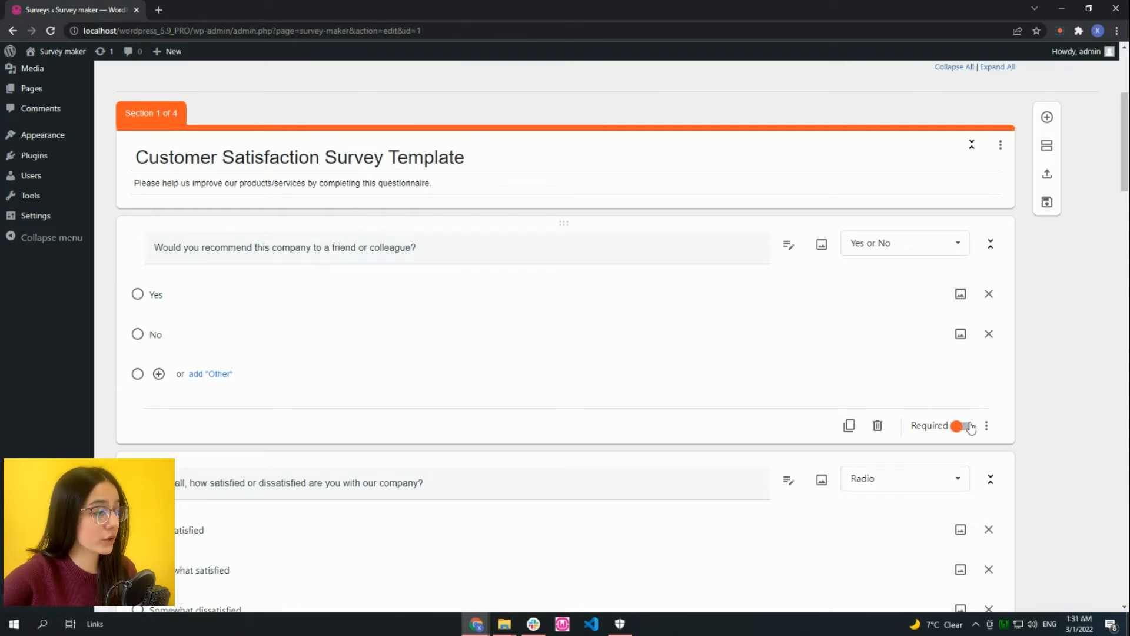
{"action": "left_click", "coordinate": [961, 428]}
{"action": "left_click", "coordinate": [961, 429]}
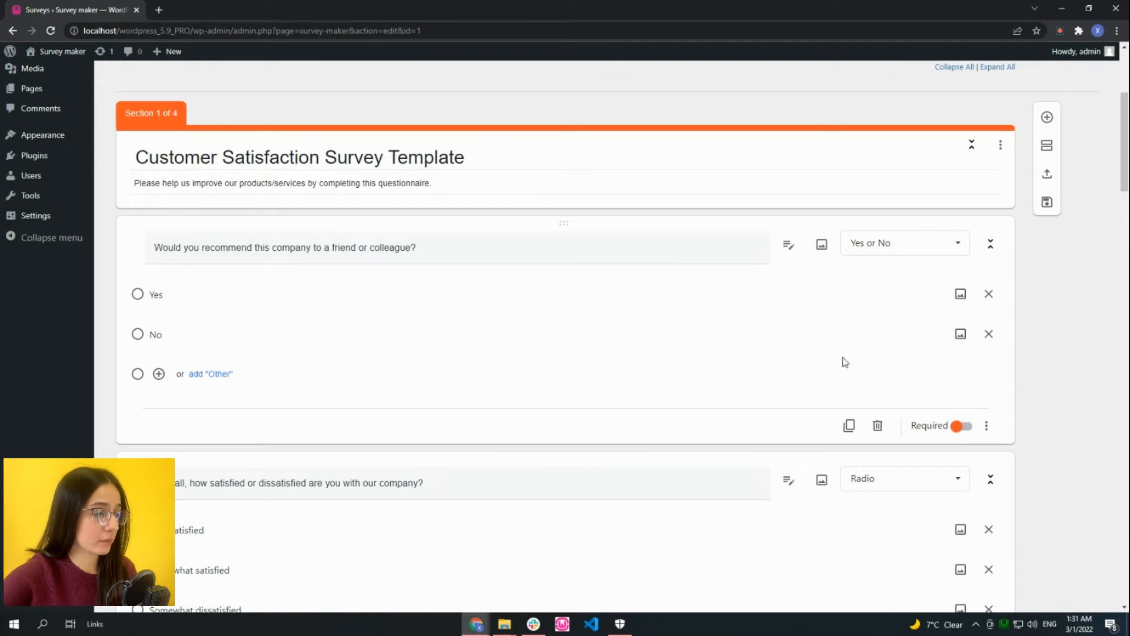
- Duplicate the question about recommending the company and delete the copy again
{"action": "left_click", "coordinate": [849, 427]}
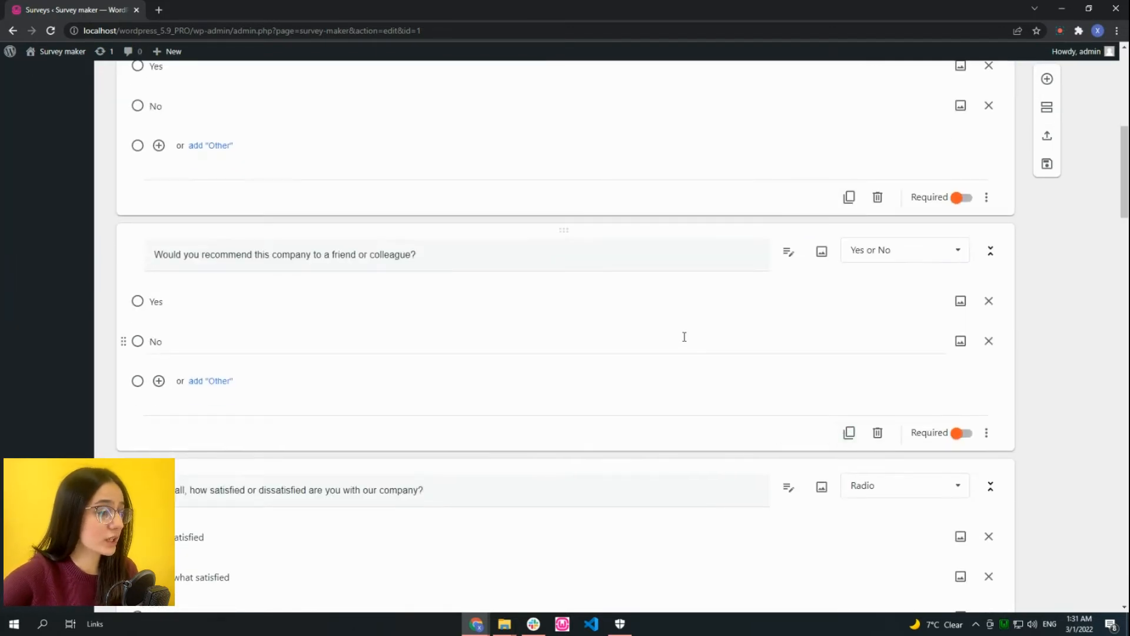
{"action": "scroll", "coordinate": [411, 167], "scroll_direction": "up", "scroll_amount": 1}
{"action": "scroll", "coordinate": [440, 265], "scroll_direction": "down", "scroll_amount": 1}
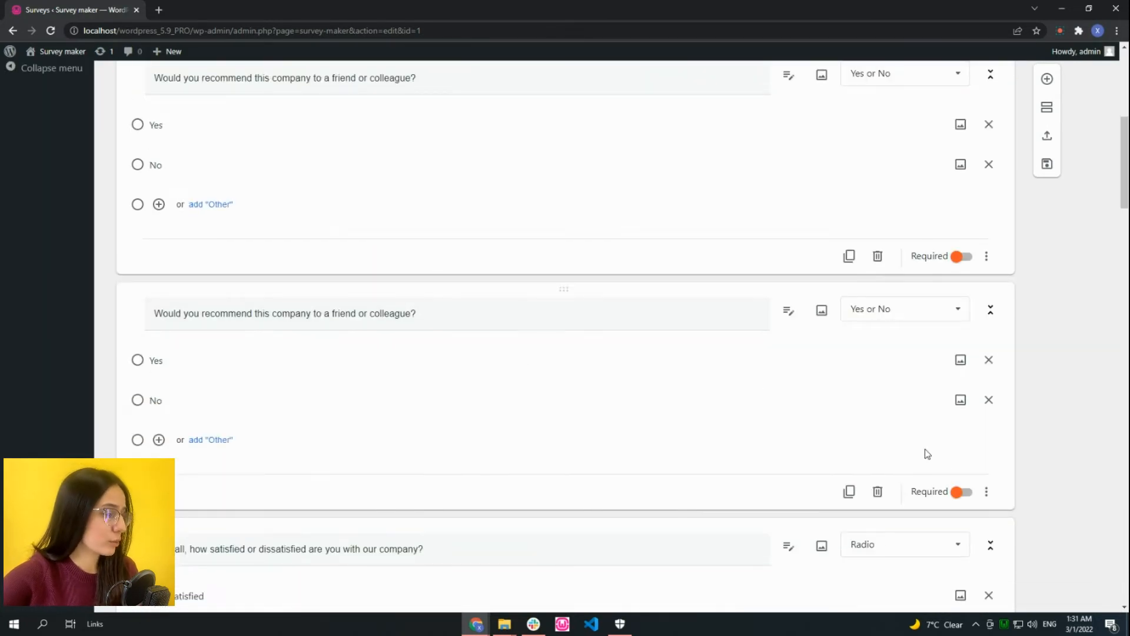
{"action": "scroll", "coordinate": [883, 329], "scroll_direction": "up", "scroll_amount": 1}
{"action": "left_click", "coordinate": [878, 551]}
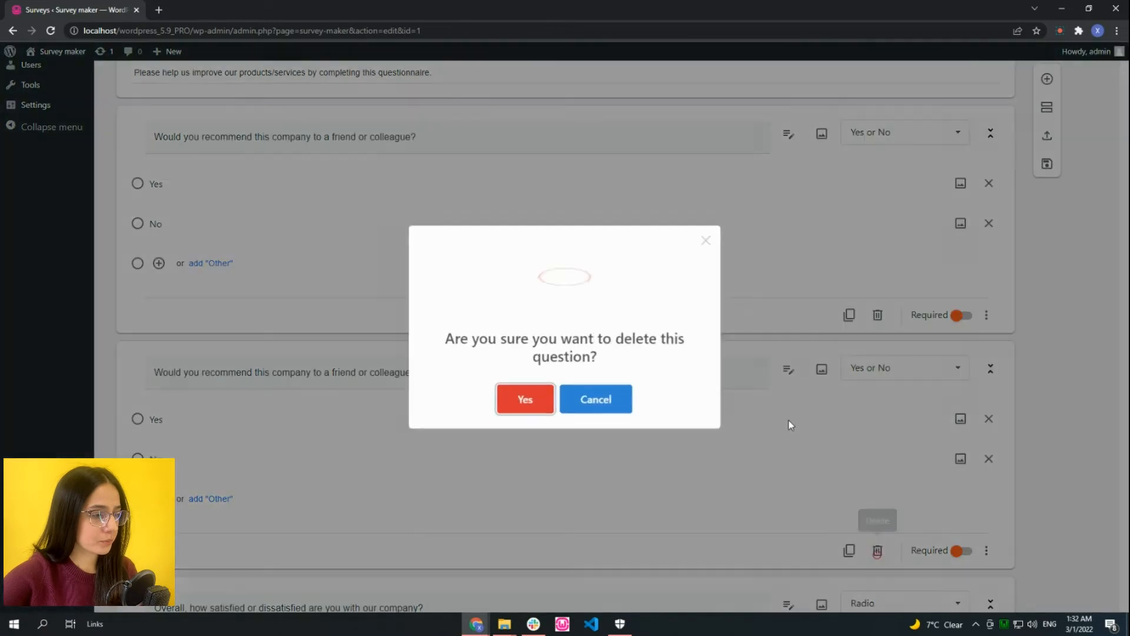
{"action": "left_click", "coordinate": [509, 402]}
- Enable Logic jump for the recommendation question and view the Yes answer's destinations, keeping Continue to next section
{"action": "scroll", "coordinate": [859, 323], "scroll_direction": "up", "scroll_amount": 1}
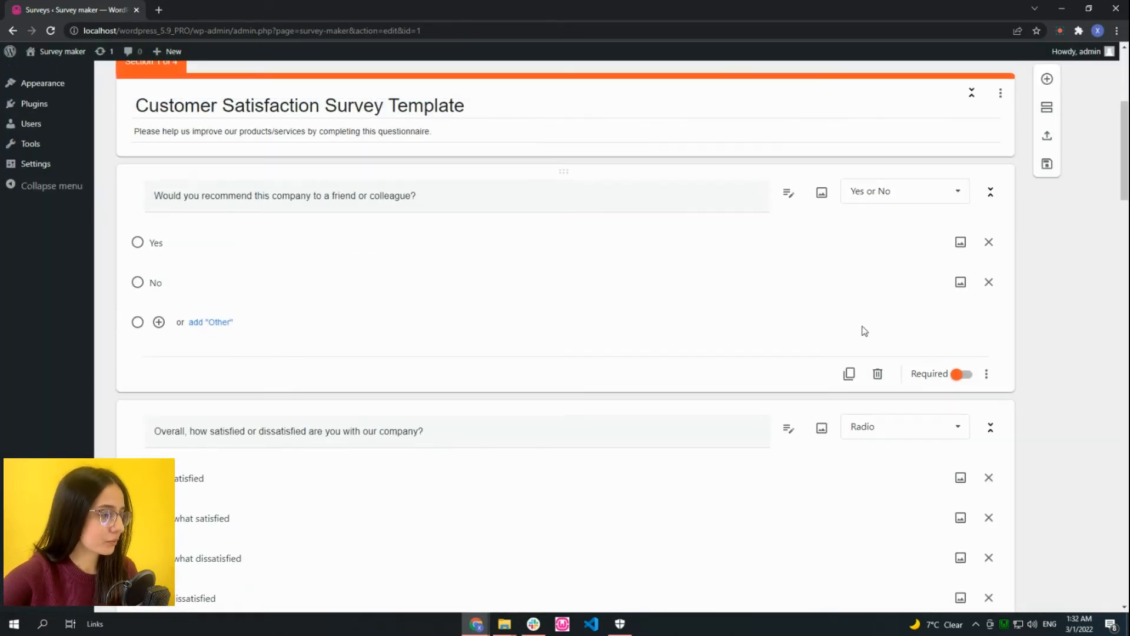
{"action": "left_click", "coordinate": [987, 374]}
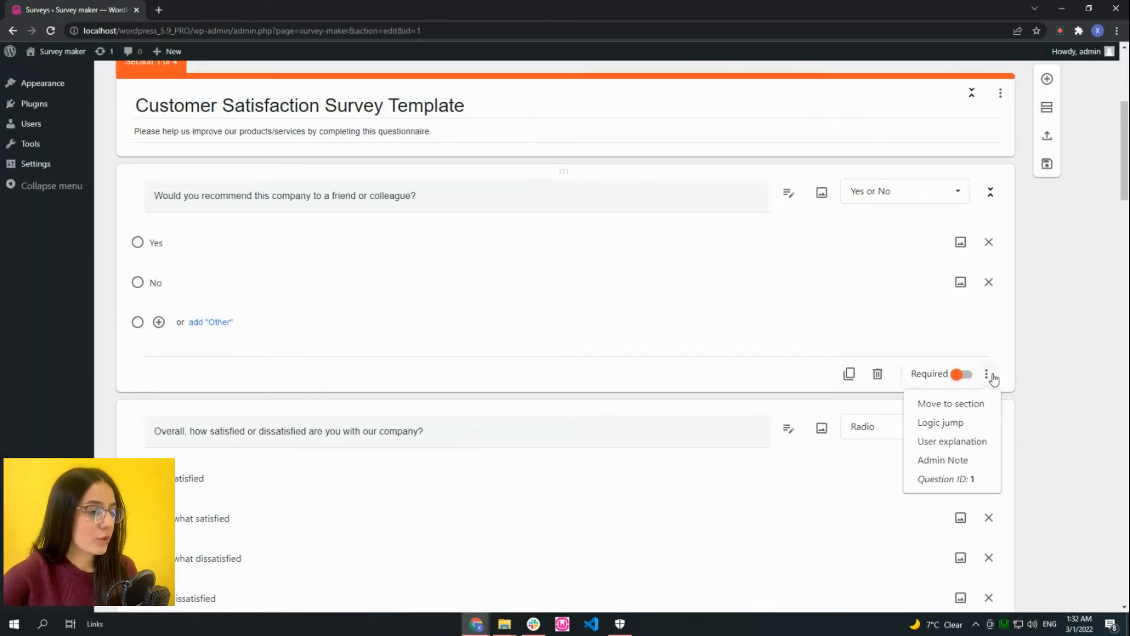
{"action": "left_click", "coordinate": [942, 422]}
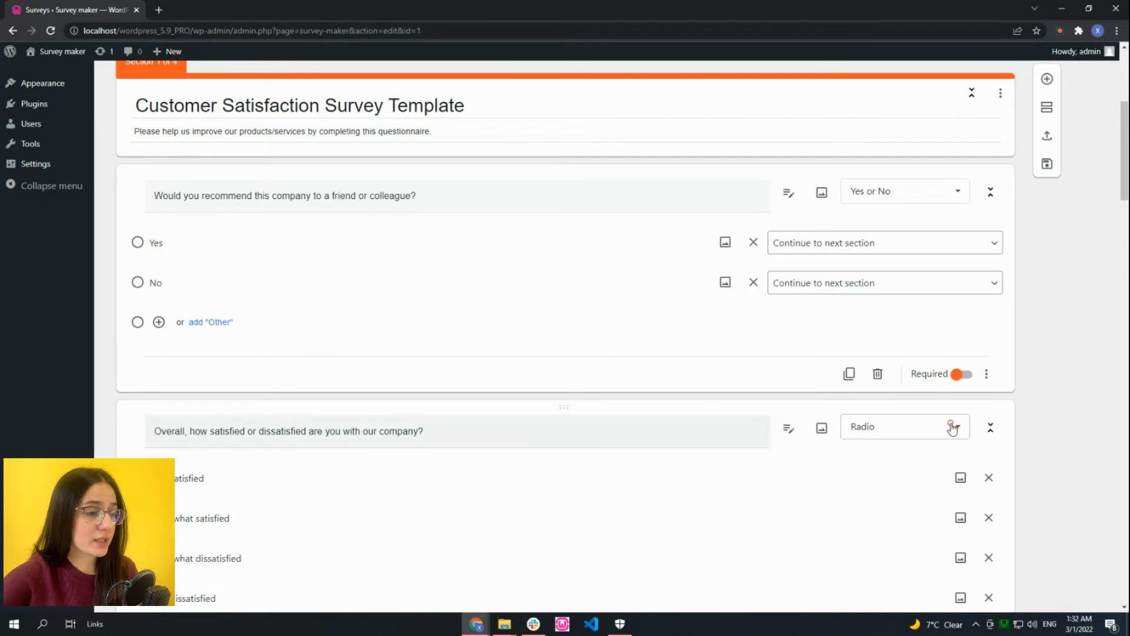
{"action": "left_click", "coordinate": [880, 245]}
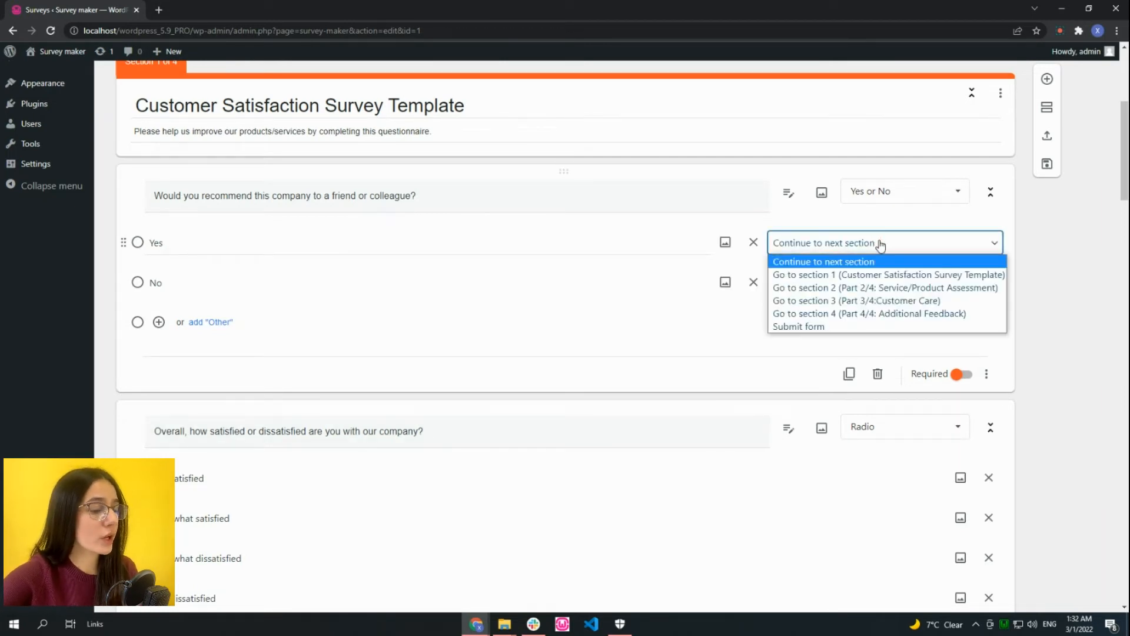
{"action": "left_click", "coordinate": [726, 348]}
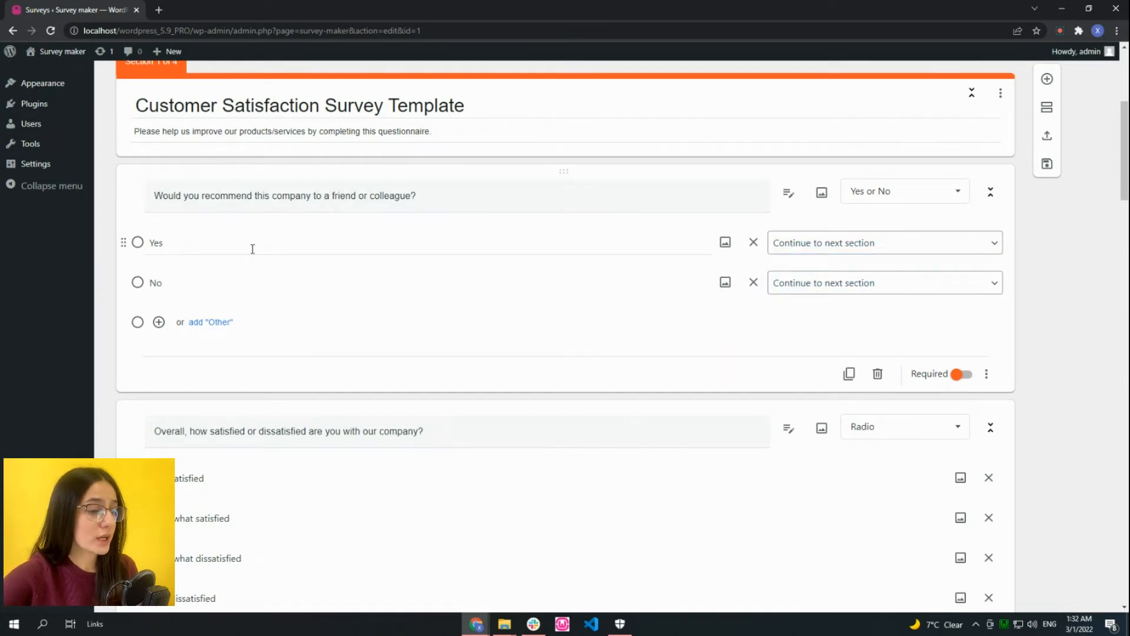
- Set the Yes answer's logic jump to Go to section 4 (Part 4/4: Additional Feedback)
{"action": "left_click", "coordinate": [833, 239]}
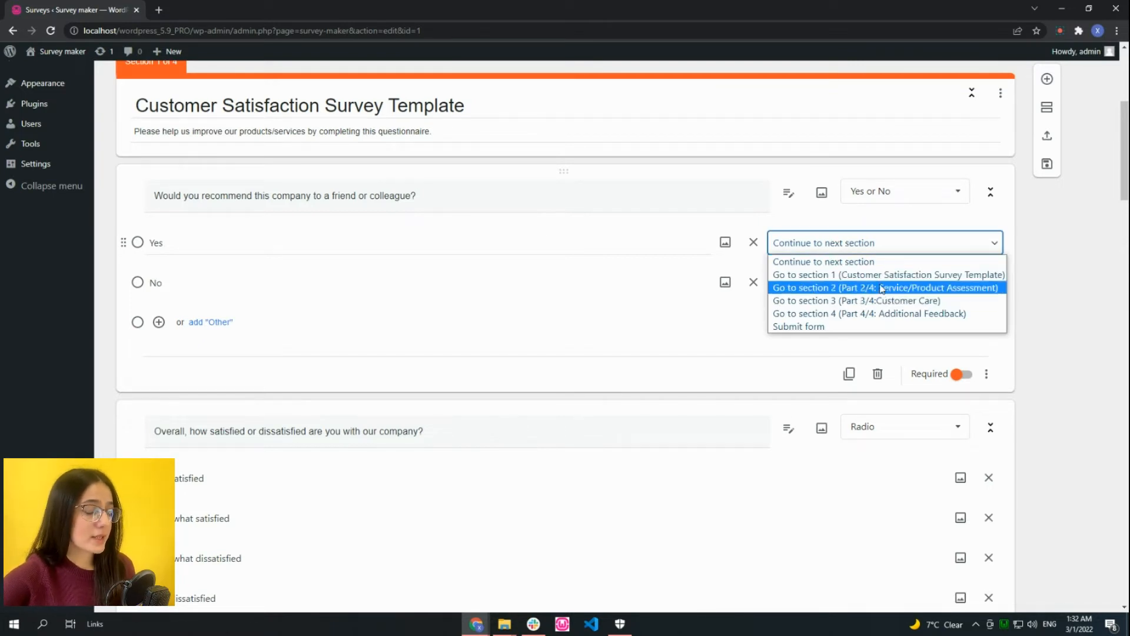
{"action": "scroll", "coordinate": [929, 226], "scroll_direction": "down", "scroll_amount": 8}
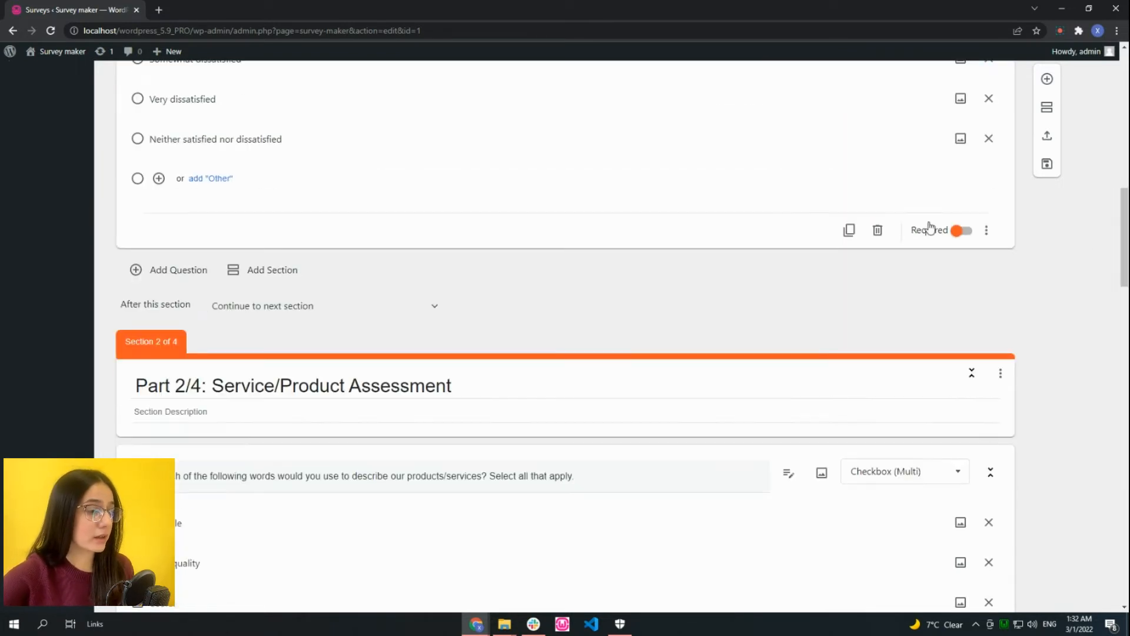
{"action": "scroll", "coordinate": [936, 228], "scroll_direction": "down", "scroll_amount": 6}
{"action": "left_click_drag", "start_coordinate": [1114, 288], "coordinate": [1116, 122]}
{"action": "left_click", "coordinate": [1075, 292]}
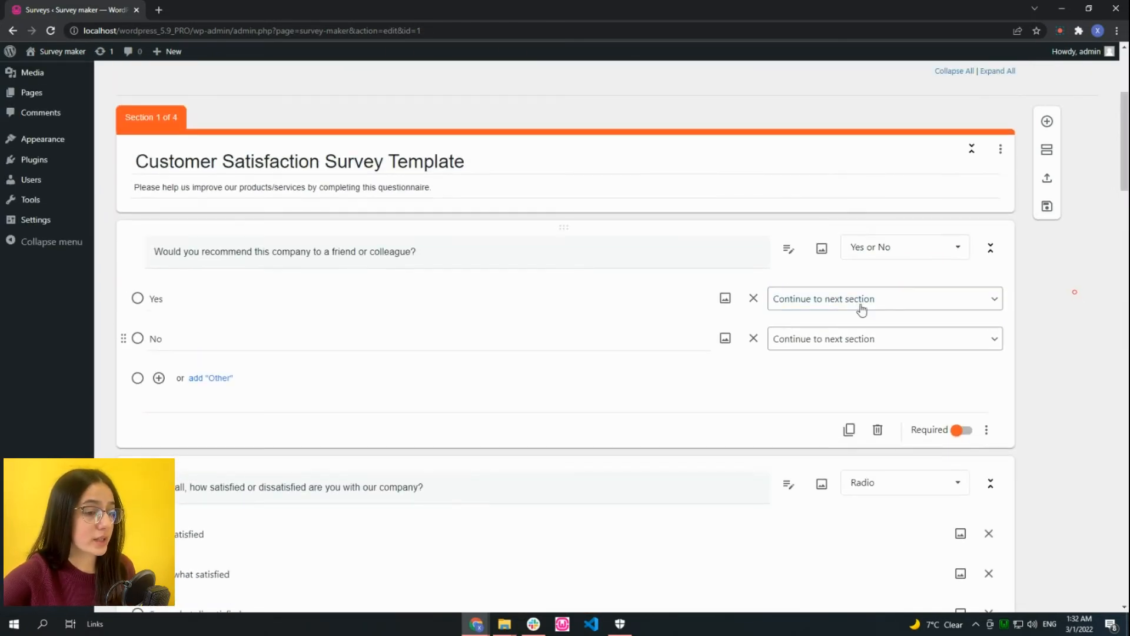
{"action": "left_click", "coordinate": [830, 299]}
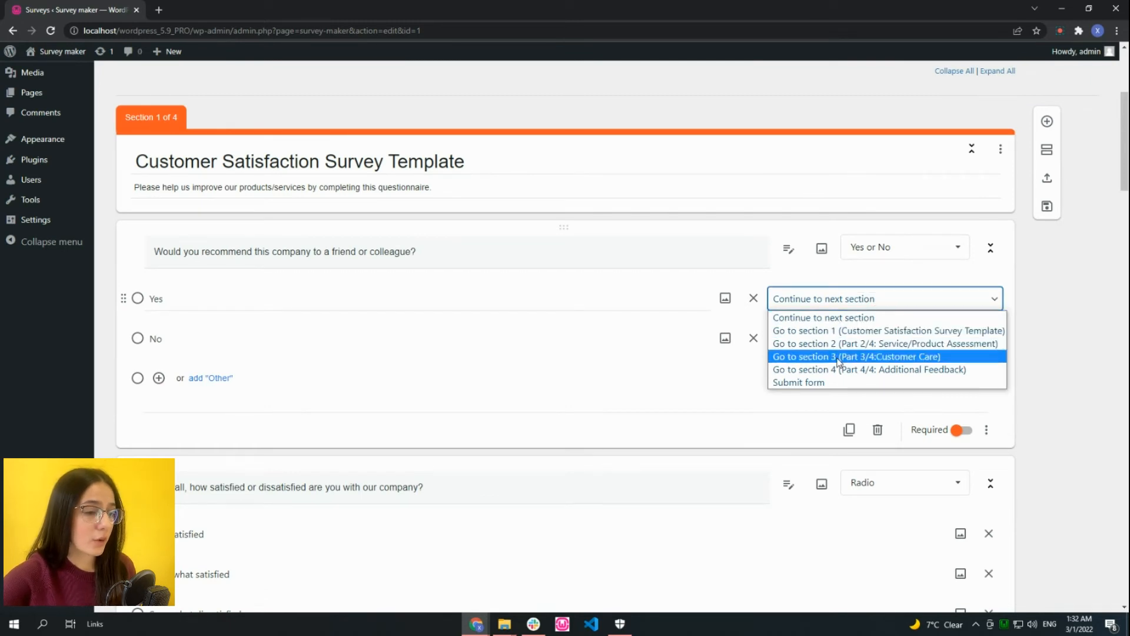
{"action": "left_click", "coordinate": [857, 370]}
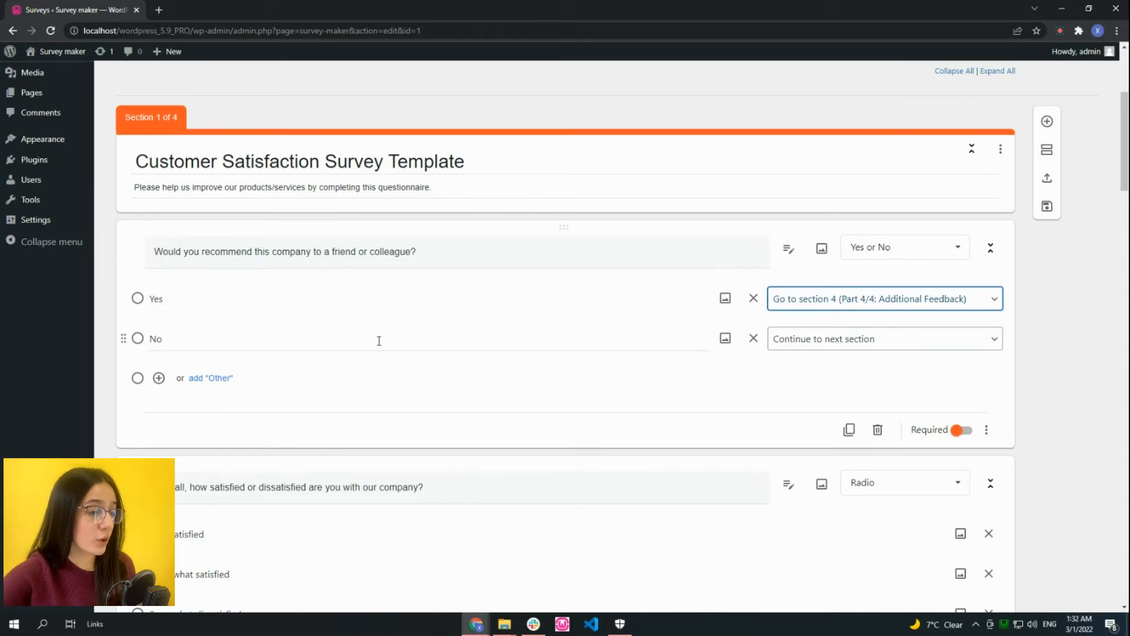
- Set the No answer's logic jump to Go to section 2 (Part 2/4: Service/Product Assessment)
{"action": "left_click", "coordinate": [833, 352]}
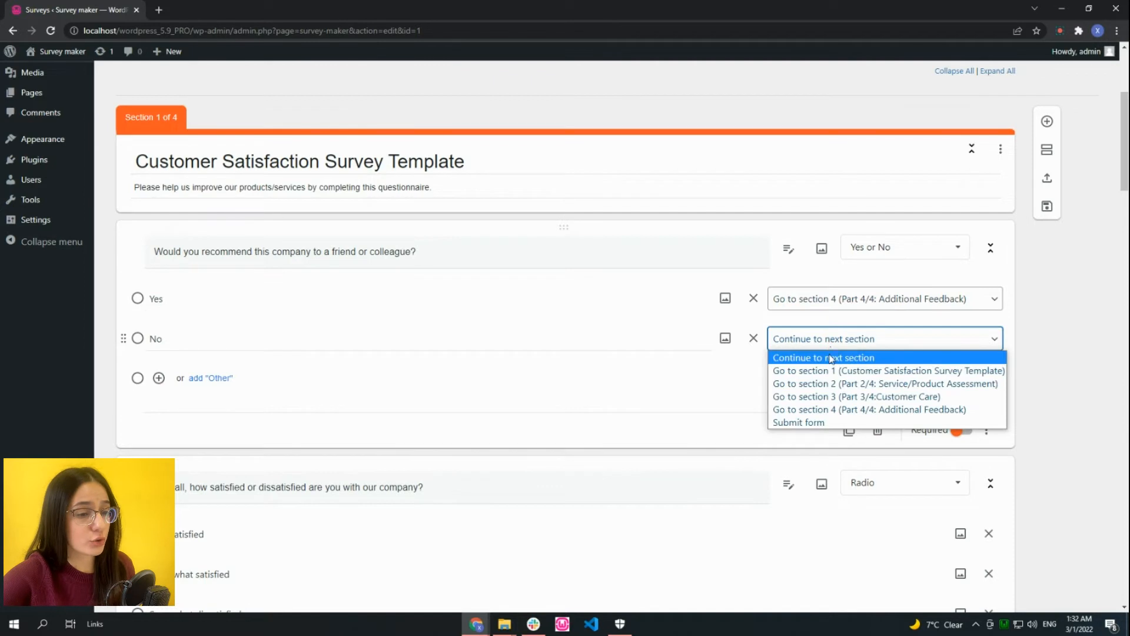
{"action": "left_click", "coordinate": [857, 383]}
{"action": "scroll", "coordinate": [744, 369], "scroll_direction": "down", "scroll_amount": 1}
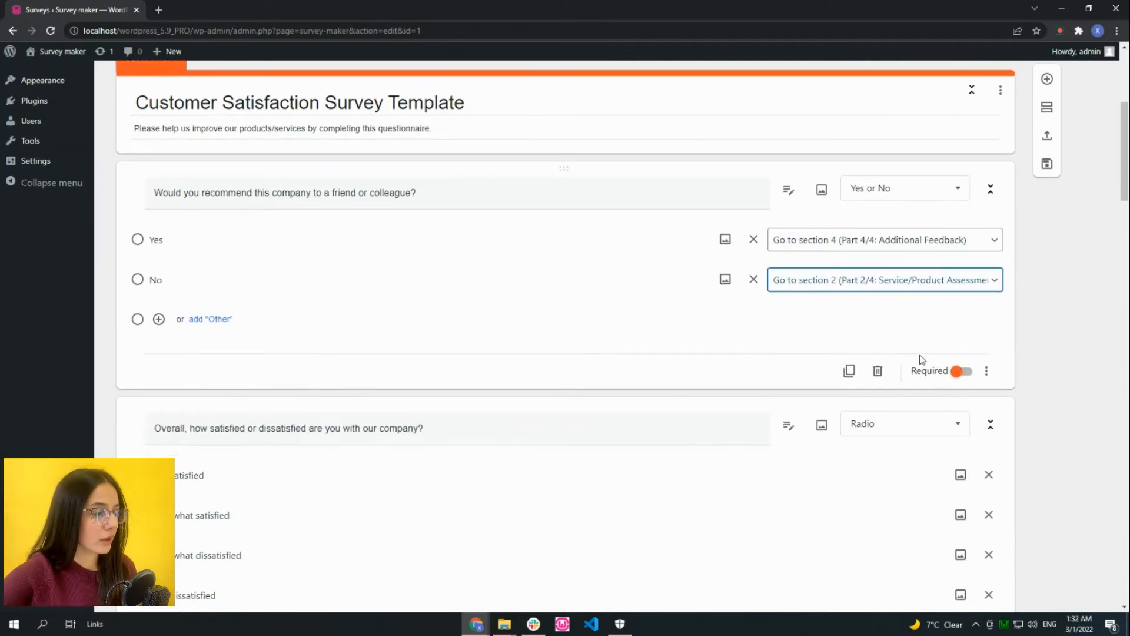
{"action": "left_click", "coordinate": [987, 371]}
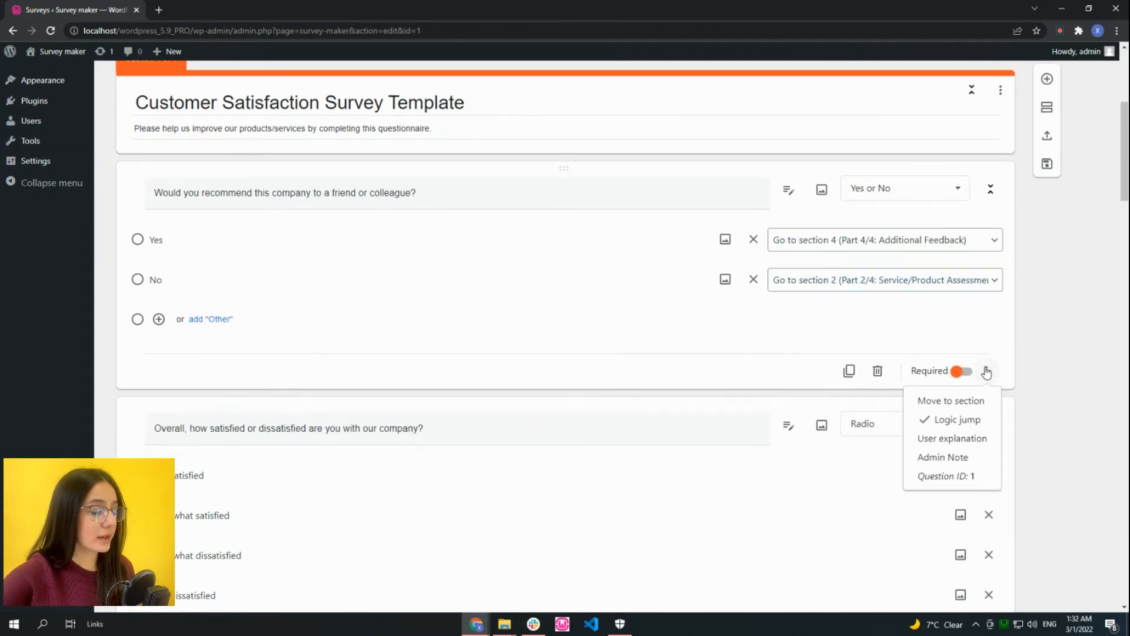
{"action": "left_click", "coordinate": [1082, 385]}
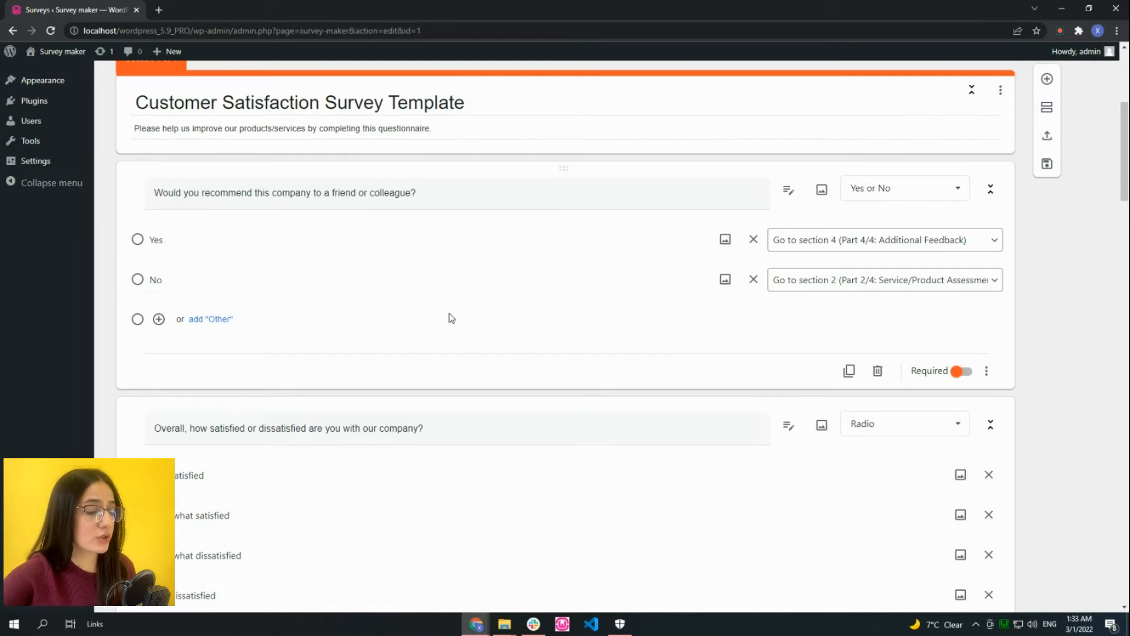
- Add three more answer options, Option 3 to Option 5, to the recommendation question
{"action": "left_click", "coordinate": [158, 318]}
{"action": "left_click", "coordinate": [158, 358]}
{"action": "left_click", "coordinate": [159, 398]}
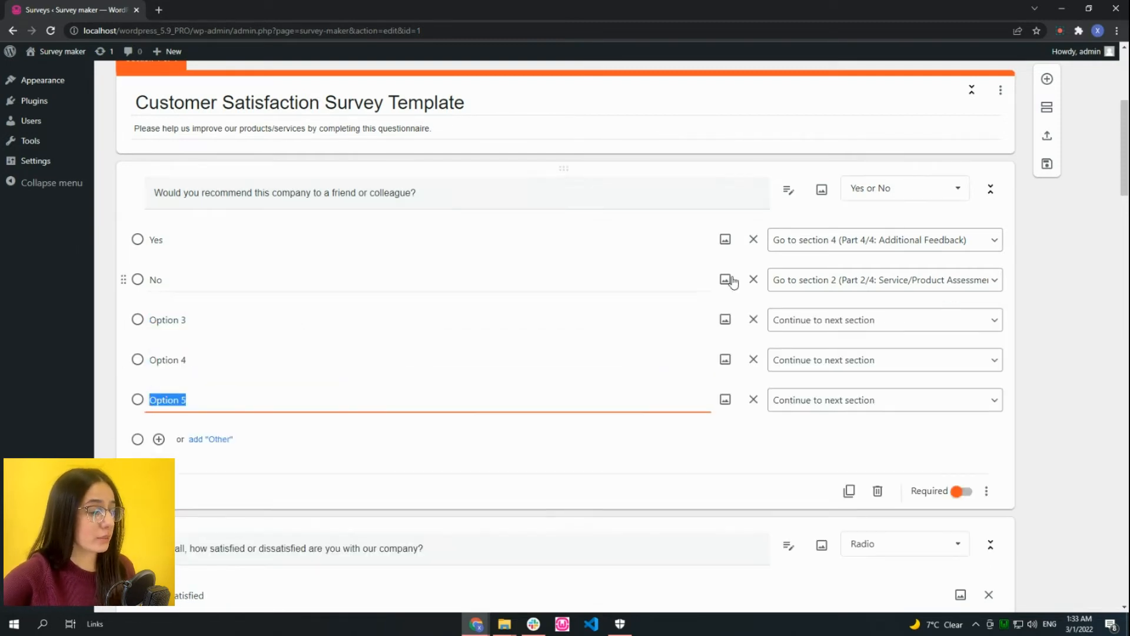
{"action": "scroll", "coordinate": [724, 306], "scroll_direction": "down", "scroll_amount": 5}
{"action": "scroll", "coordinate": [126, 184], "scroll_direction": "up", "scroll_amount": 2}
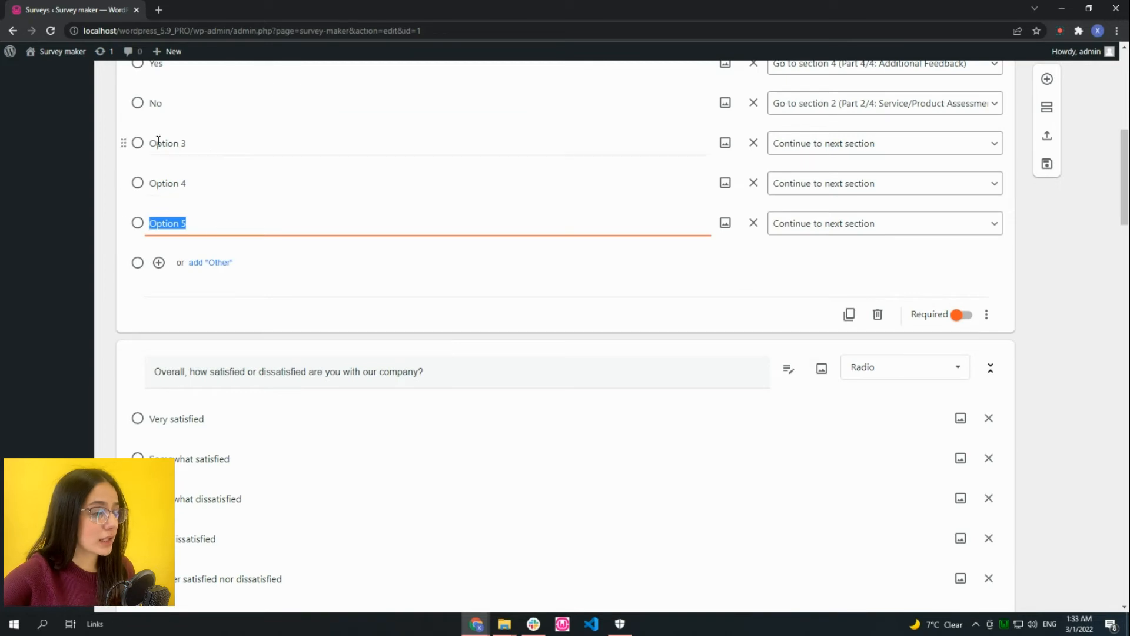
- Add a Matrix Scale question titled "Rate our comany" at the end of section 1
{"action": "scroll", "coordinate": [326, 289], "scroll_direction": "down", "scroll_amount": 10}
{"action": "scroll", "coordinate": [219, 194], "scroll_direction": "up", "scroll_amount": 3}
{"action": "left_click", "coordinate": [183, 238]}
{"action": "left_click", "coordinate": [883, 271]}
{"action": "scroll", "coordinate": [883, 369], "scroll_direction": "down", "scroll_amount": 6}
{"action": "scroll", "coordinate": [899, 425], "scroll_direction": "up", "scroll_amount": 3}
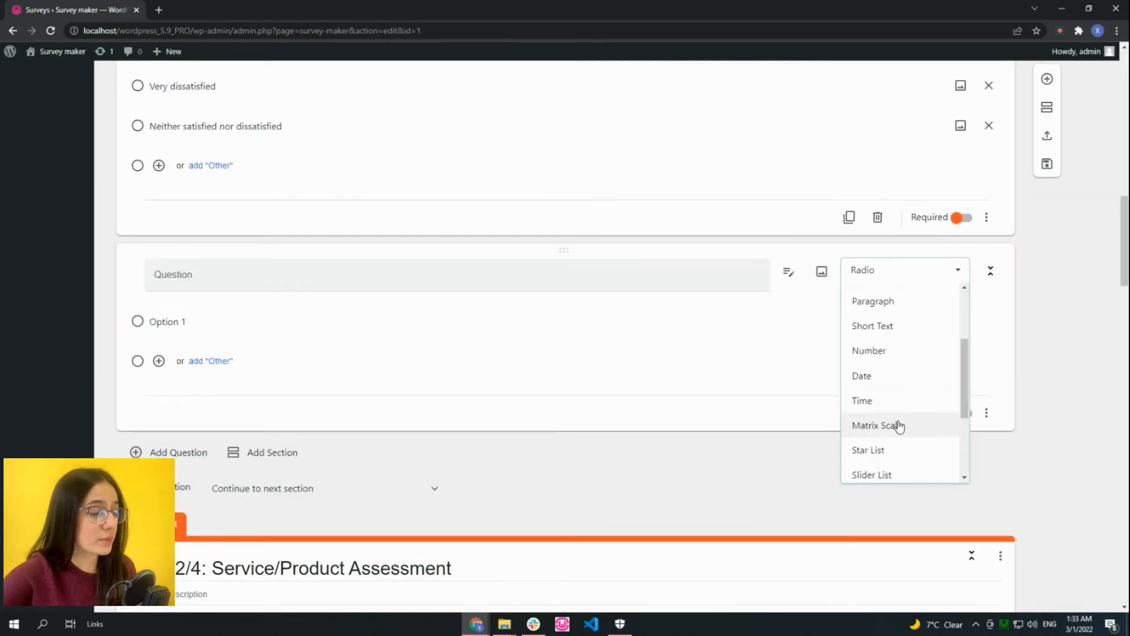
{"action": "left_click", "coordinate": [899, 425]}
{"action": "left_click", "coordinate": [316, 287]}
{"action": "type", "text": "Rate our c"}
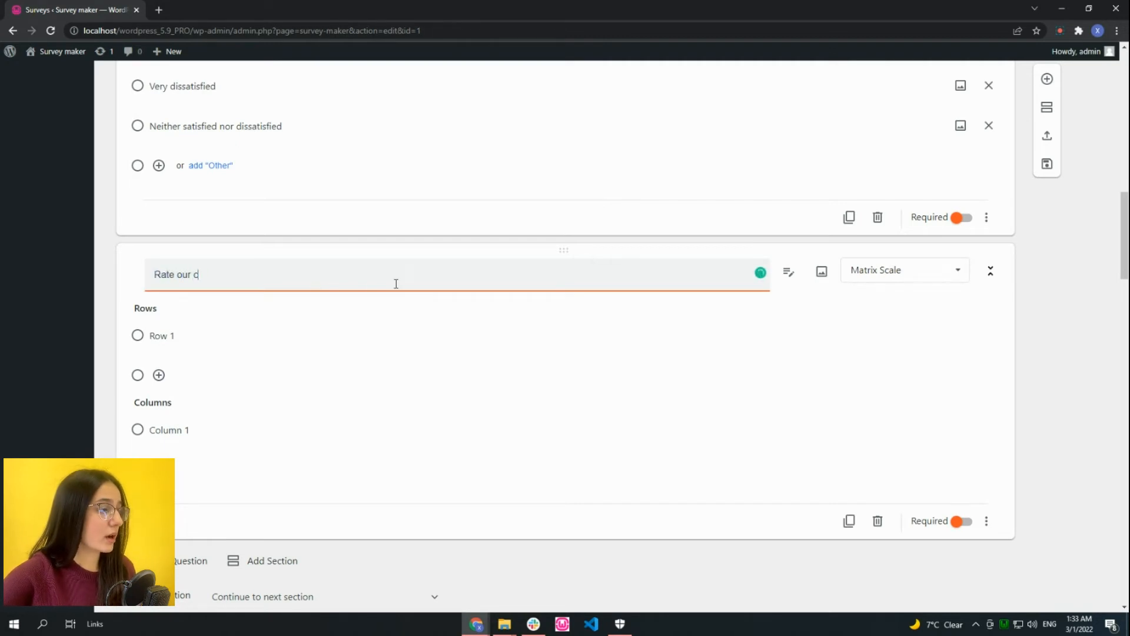
- Add two more rows and three more columns to the Matrix Scale question
{"action": "left_click", "coordinate": [159, 375]}
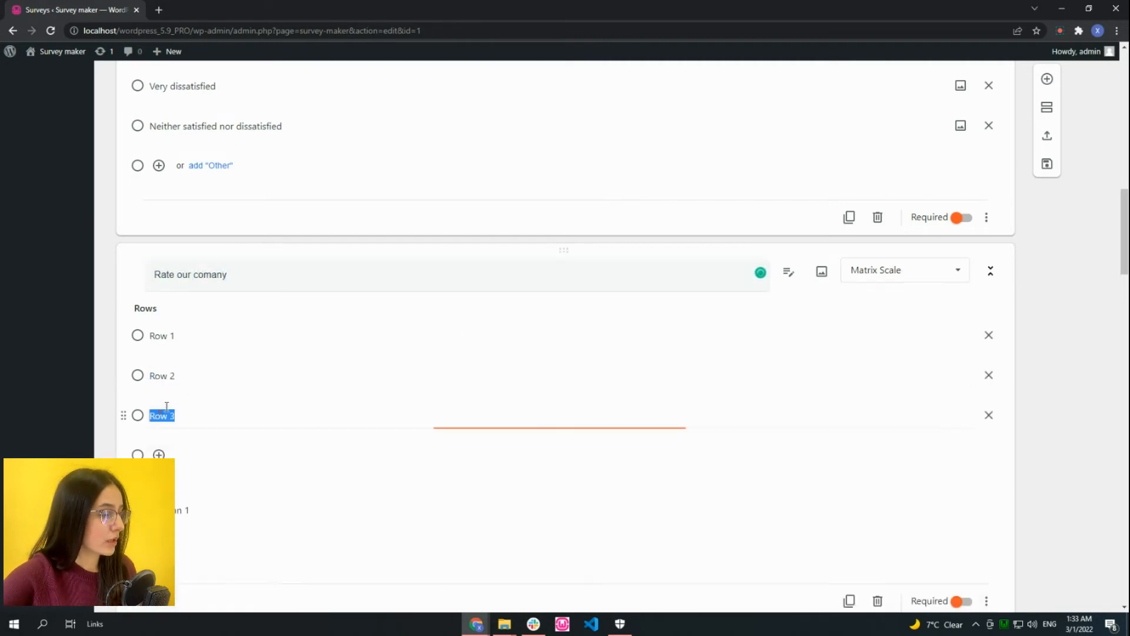
{"action": "left_click", "coordinate": [158, 412]}
{"action": "scroll", "coordinate": [161, 438], "scroll_direction": "down", "scroll_amount": 2}
{"action": "left_click", "coordinate": [159, 435]}
{"action": "left_click", "coordinate": [159, 472]}
{"action": "left_click", "coordinate": [159, 512]}
{"action": "scroll", "coordinate": [160, 512], "scroll_direction": "down", "scroll_amount": 2}
{"action": "left_click", "coordinate": [239, 428]}
- Add a new section after Part 4/4: Additional Feedback and title it "Section 5"
{"action": "scroll", "coordinate": [342, 300], "scroll_direction": "up", "scroll_amount": 1}
{"action": "scroll", "coordinate": [324, 302], "scroll_direction": "down", "scroll_amount": 1}
{"action": "scroll", "coordinate": [323, 302], "scroll_direction": "down", "scroll_amount": 5}
{"action": "scroll", "coordinate": [310, 298], "scroll_direction": "up", "scroll_amount": 3}
{"action": "scroll", "coordinate": [348, 374], "scroll_direction": "down", "scroll_amount": 10}
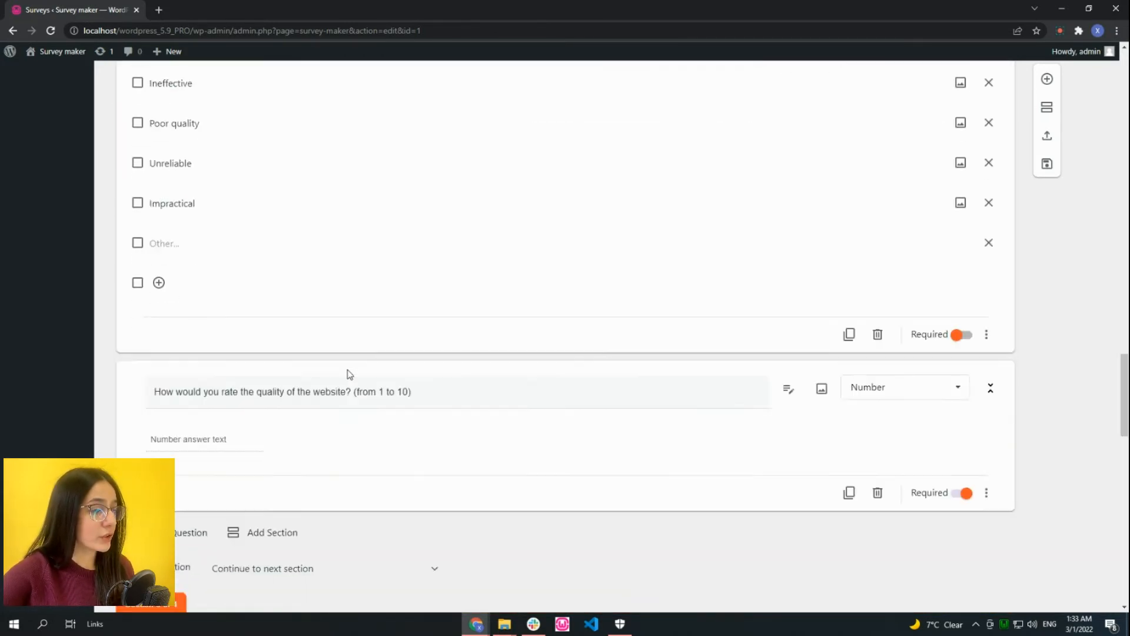
{"action": "scroll", "coordinate": [376, 380], "scroll_direction": "down", "scroll_amount": 7}
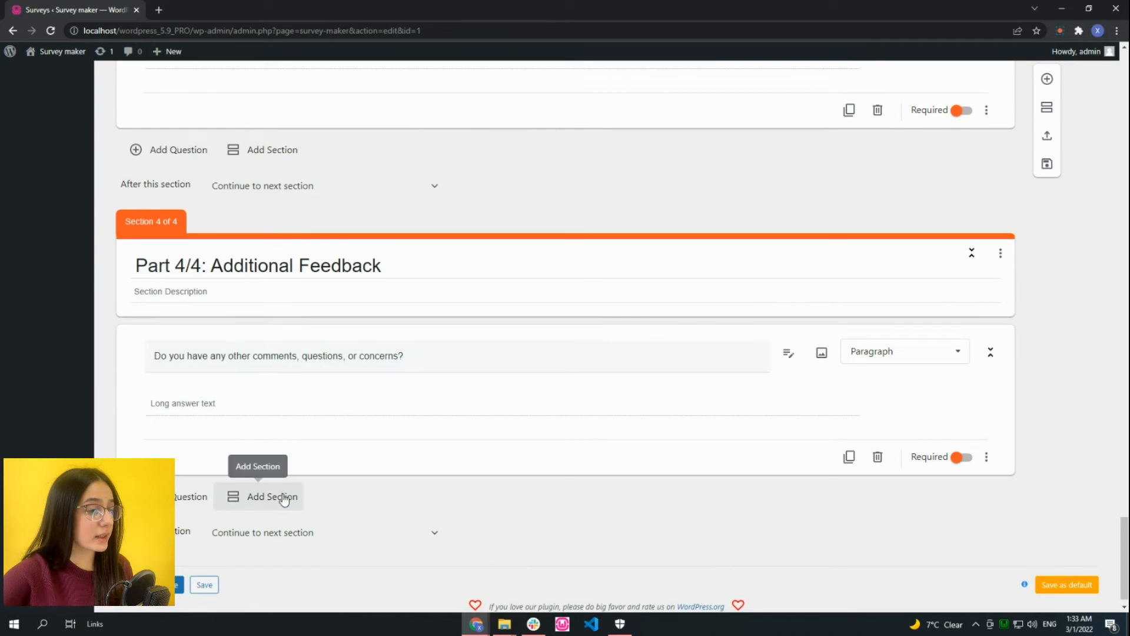
{"action": "left_click", "coordinate": [262, 496]}
{"action": "left_click", "coordinate": [238, 198]}
{"action": "left_click", "coordinate": [203, 255]}
{"action": "left_click_drag", "start_coordinate": [294, 209], "coordinate": [129, 217]}
{"action": "type", "text": "Su"}
{"action": "key", "text": "BackSpace"}
{"action": "type", "text": "ection"}
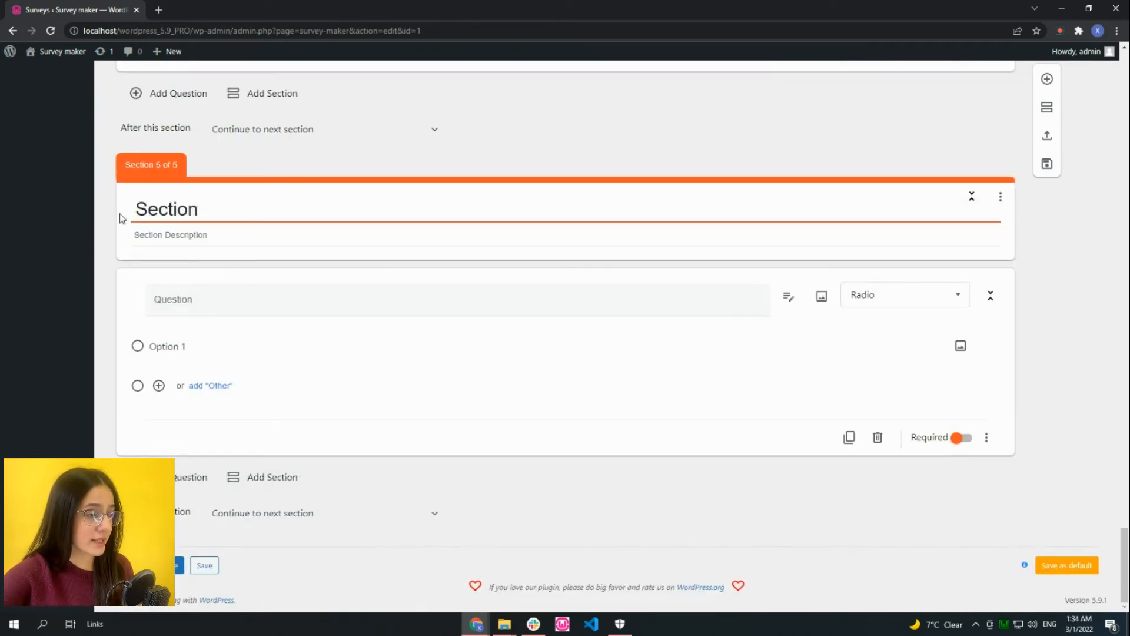
- Change the question type in Section 5 to Checkbox (Multi) and add Option 2 to Option 4
{"action": "left_click", "coordinate": [901, 295]}
{"action": "left_click", "coordinate": [868, 345]}
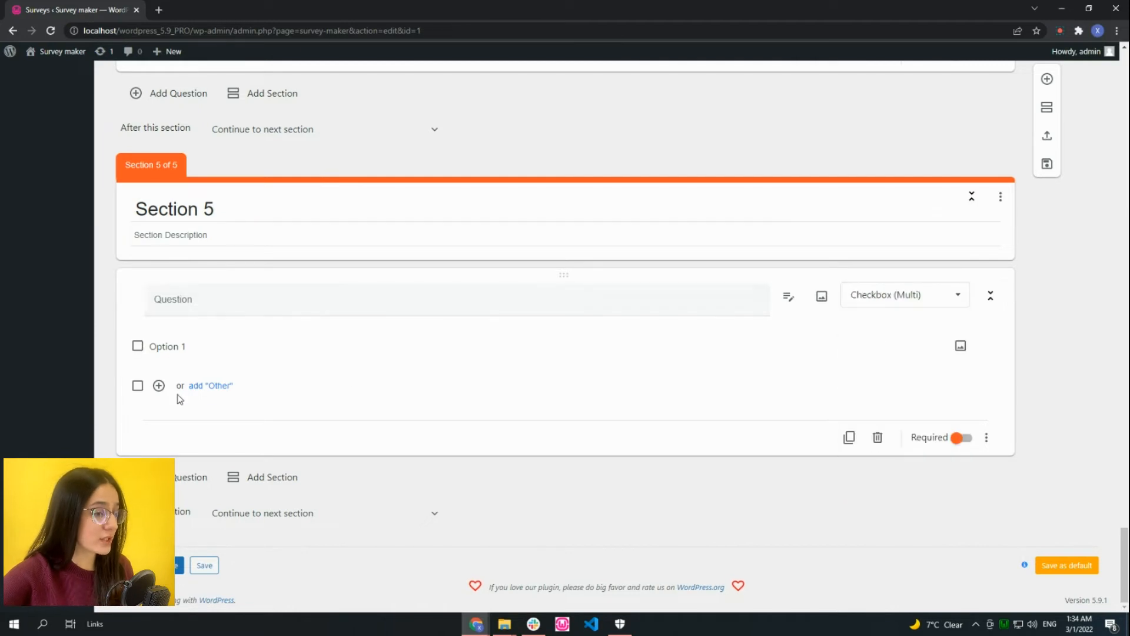
{"action": "left_click", "coordinate": [290, 385]}
{"action": "left_click", "coordinate": [353, 425]}
{"action": "left_click", "coordinate": [425, 464]}
{"action": "scroll", "coordinate": [584, 413], "scroll_direction": "down", "scroll_amount": 1}
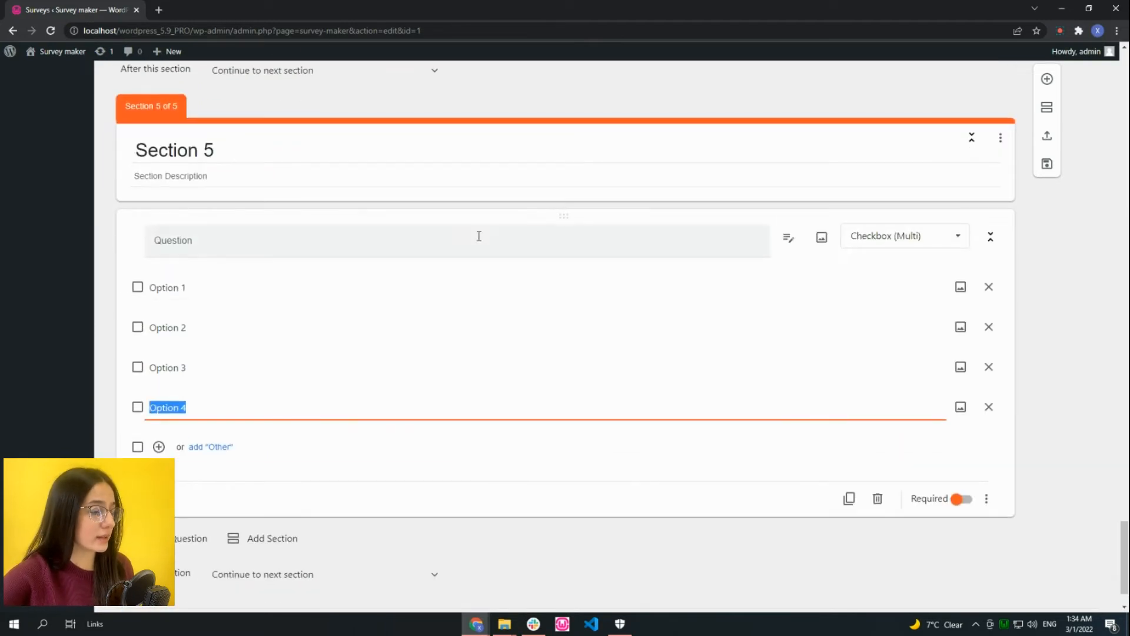
{"action": "left_click", "coordinate": [188, 411]}
{"action": "triple_click", "coordinate": [263, 400]}
{"action": "type", "text": "Anot"}
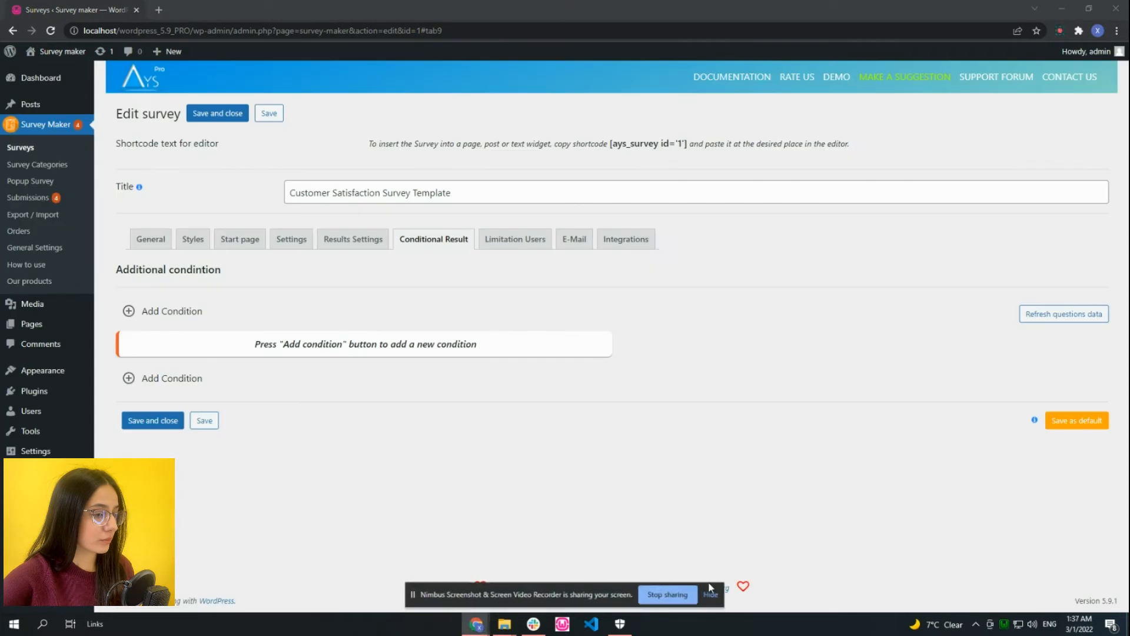
- Add a conditional result based on the question "Would you recommend this company to a friend or colleague?"
{"action": "left_click", "coordinate": [711, 593]}
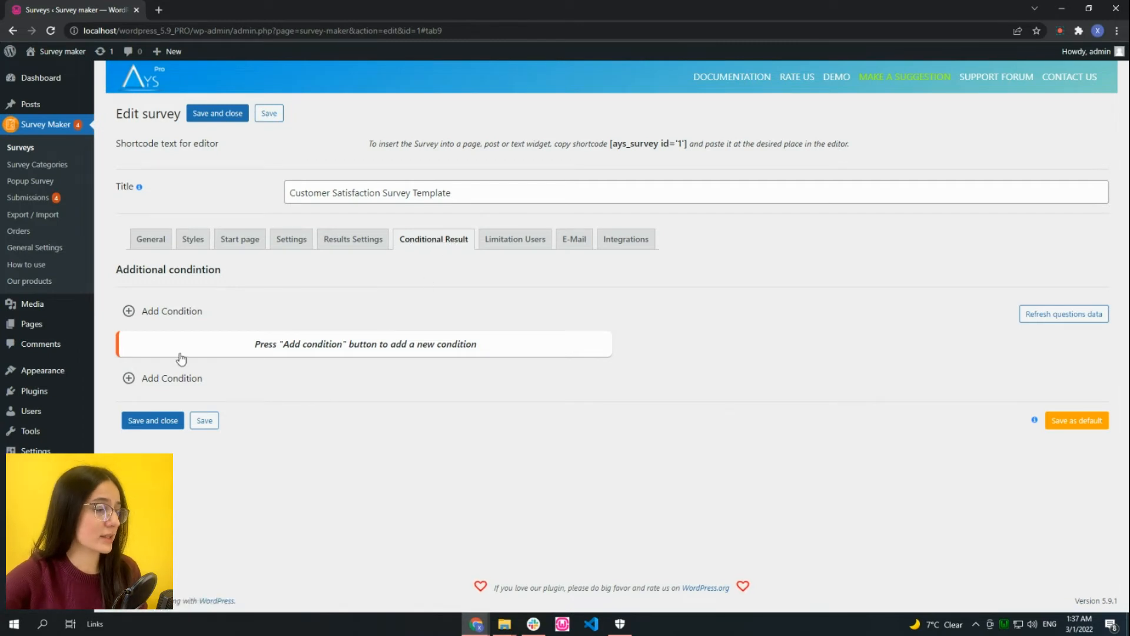
{"action": "left_click", "coordinate": [180, 322]}
{"action": "scroll", "coordinate": [218, 387], "scroll_direction": "down", "scroll_amount": 2}
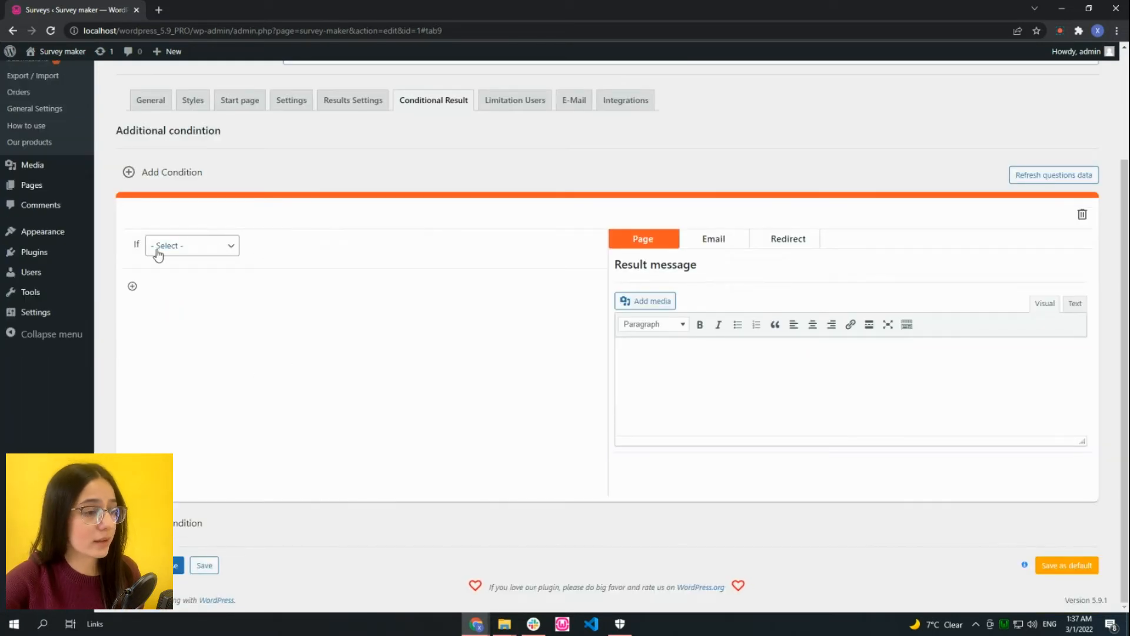
{"action": "left_click", "coordinate": [198, 252]}
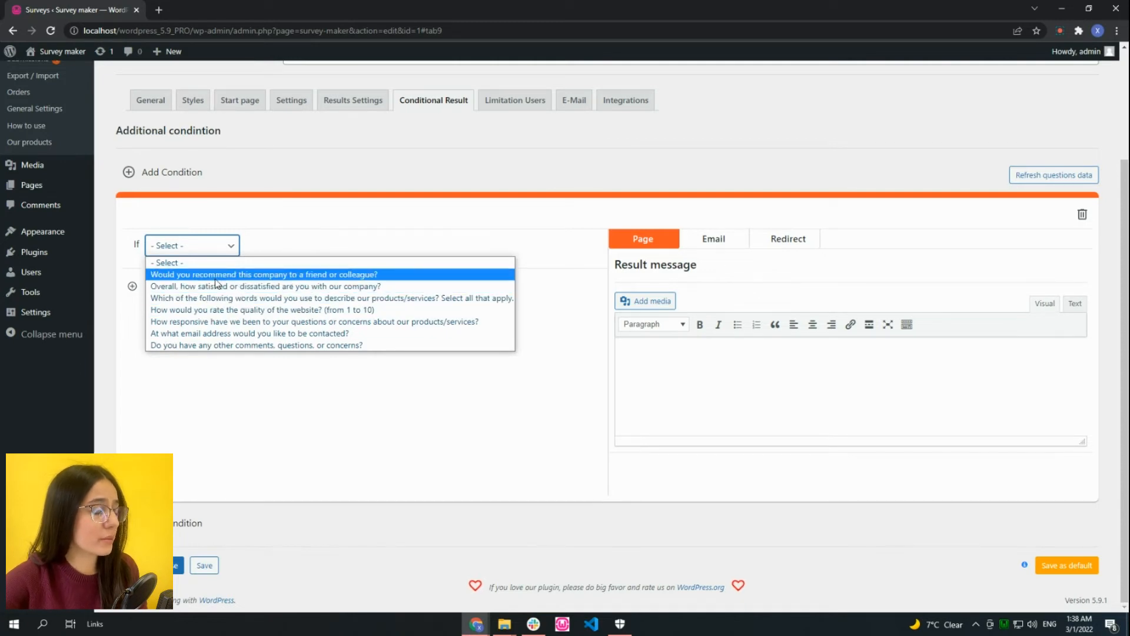
{"action": "left_click", "coordinate": [216, 278]}
{"action": "left_click", "coordinate": [312, 246]}
{"action": "left_click", "coordinate": [350, 245]}
- Examine the recommendation question and its answers in the survey's general settings
{"action": "left_click", "coordinate": [141, 102]}
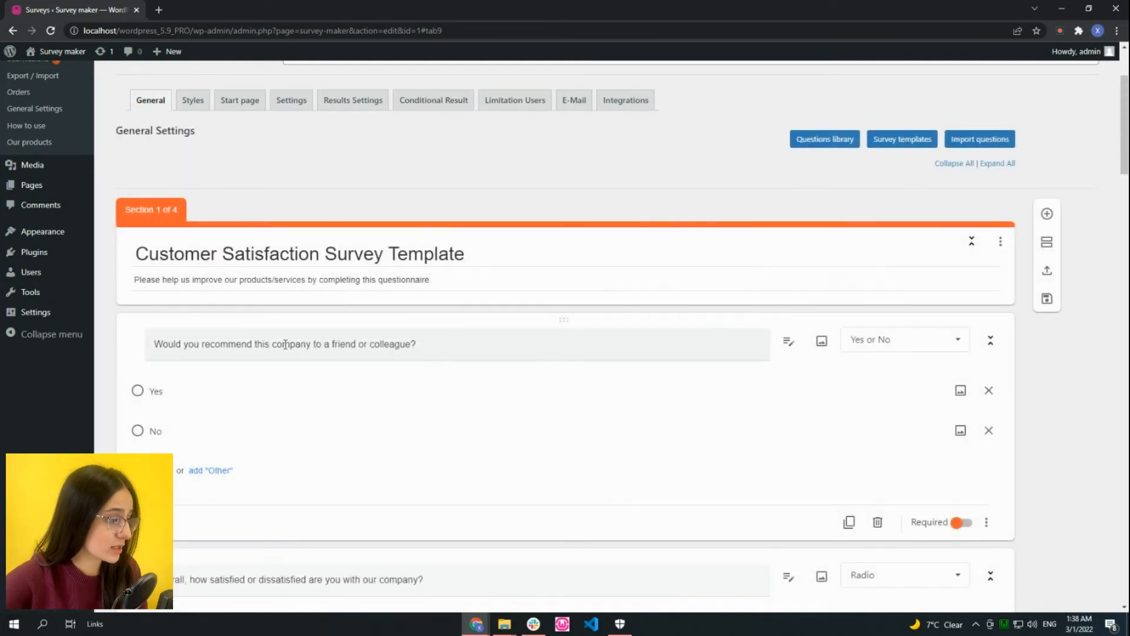
{"action": "double_click", "coordinate": [172, 344]}
{"action": "left_click", "coordinate": [195, 345]}
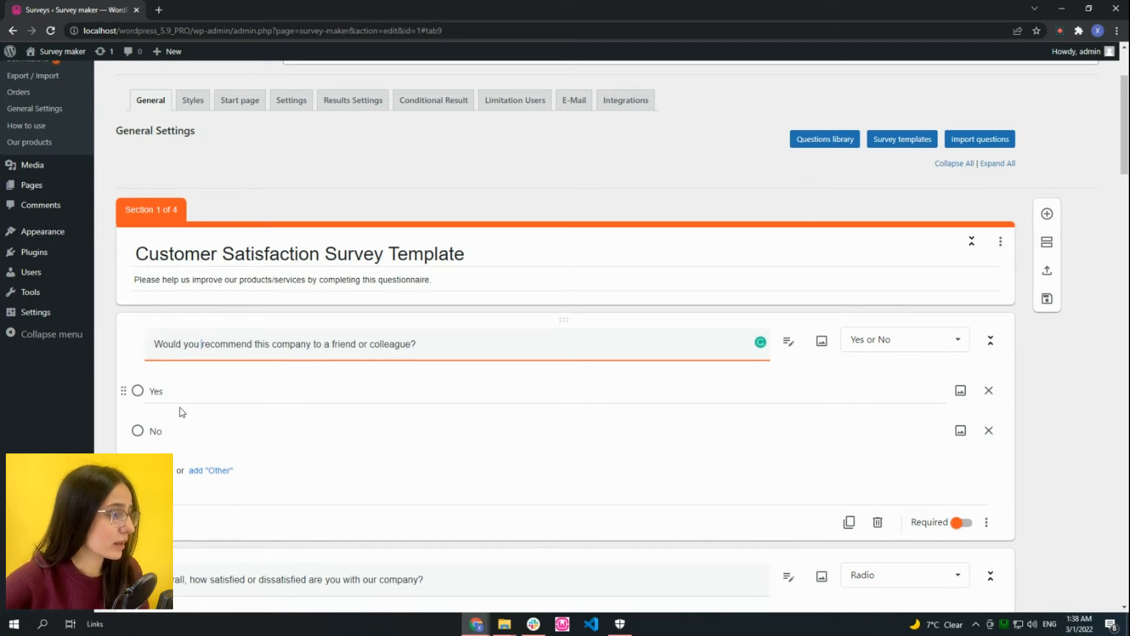
{"action": "scroll", "coordinate": [182, 447], "scroll_direction": "down", "scroll_amount": 2}
{"action": "scroll", "coordinate": [225, 425], "scroll_direction": "up", "scroll_amount": 3}
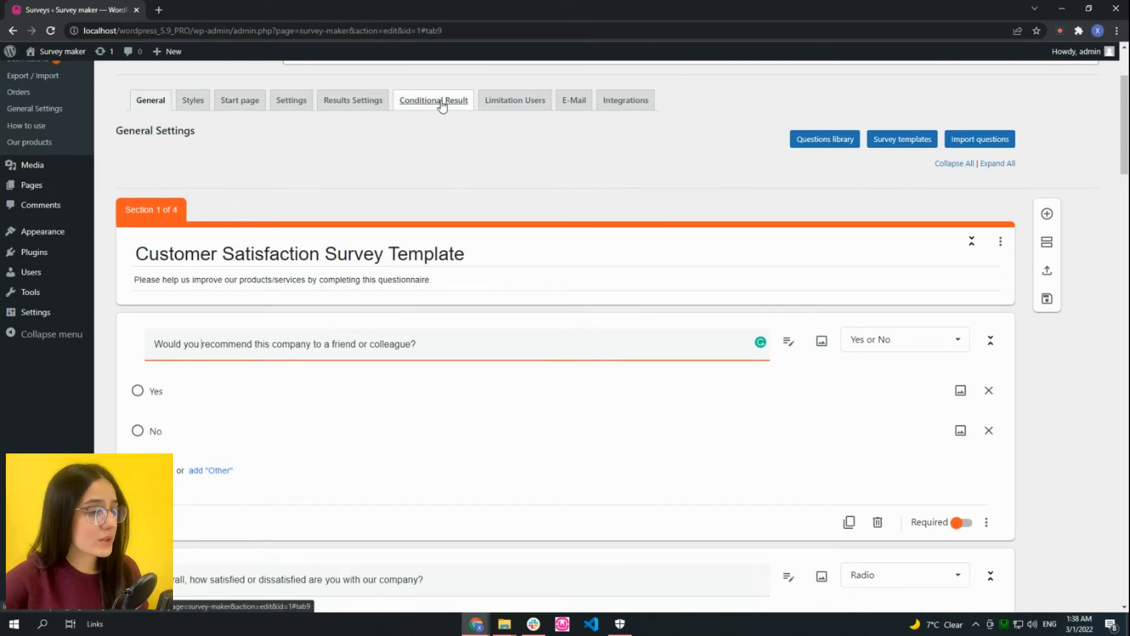
{"action": "scroll", "coordinate": [442, 106], "scroll_direction": "up", "scroll_amount": 1}
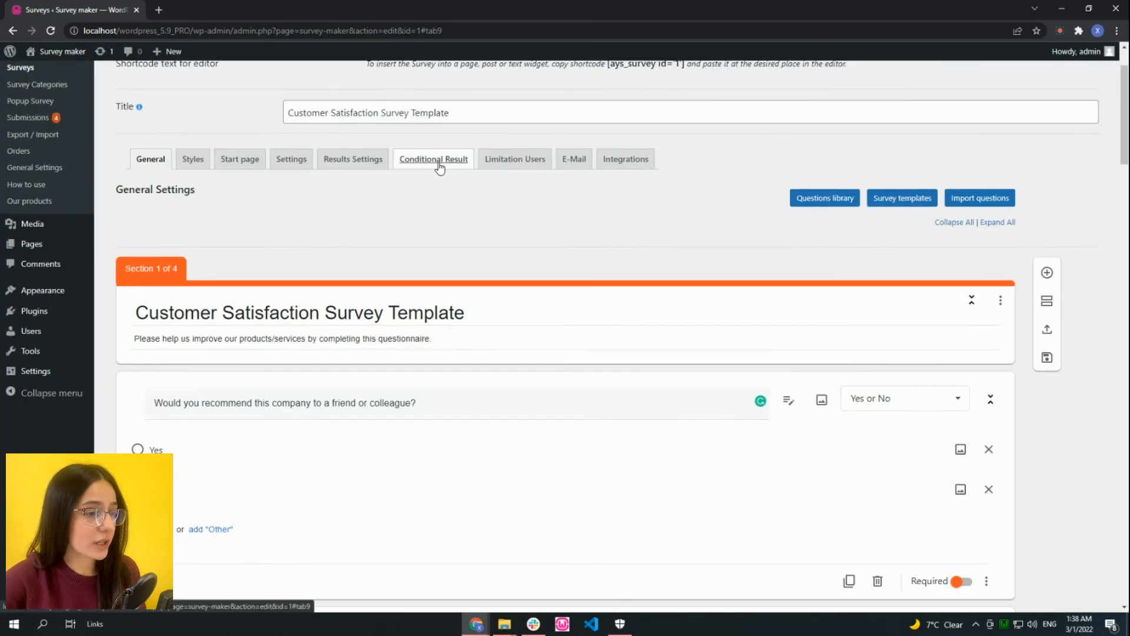
- Return to the conditional result and set the recommendation question's required answer to Yes
{"action": "left_click", "coordinate": [439, 167]}
{"action": "left_click", "coordinate": [257, 304]}
{"action": "left_click", "coordinate": [206, 305]}
{"action": "left_click", "coordinate": [218, 333]}
{"action": "left_click", "coordinate": [325, 305]}
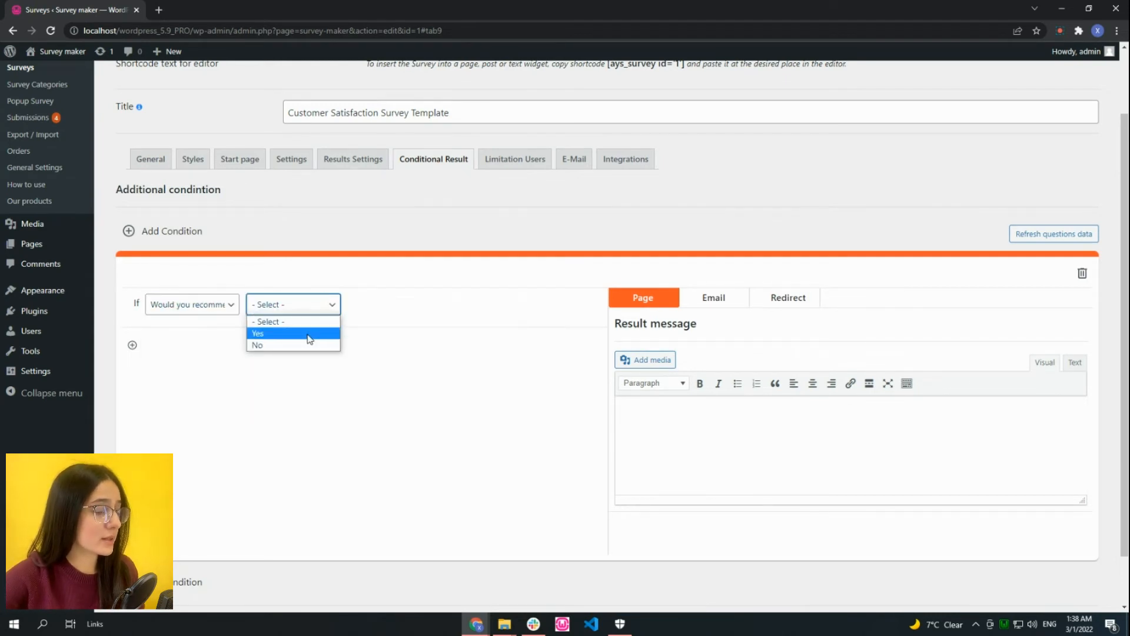
{"action": "left_click", "coordinate": [297, 334]}
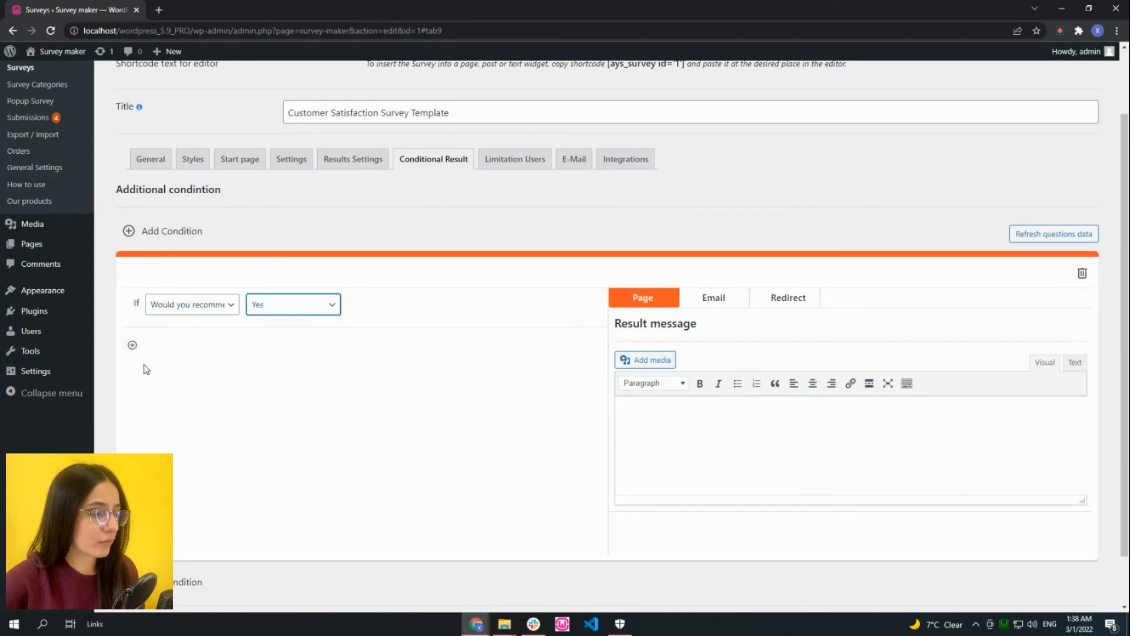
- Add a second rule joined by And: "Overall, how satisfied or dissatisfied are you with our company?" answered Somewhat dissatisfied
{"action": "left_click", "coordinate": [132, 345]}
{"action": "left_click", "coordinate": [202, 334]}
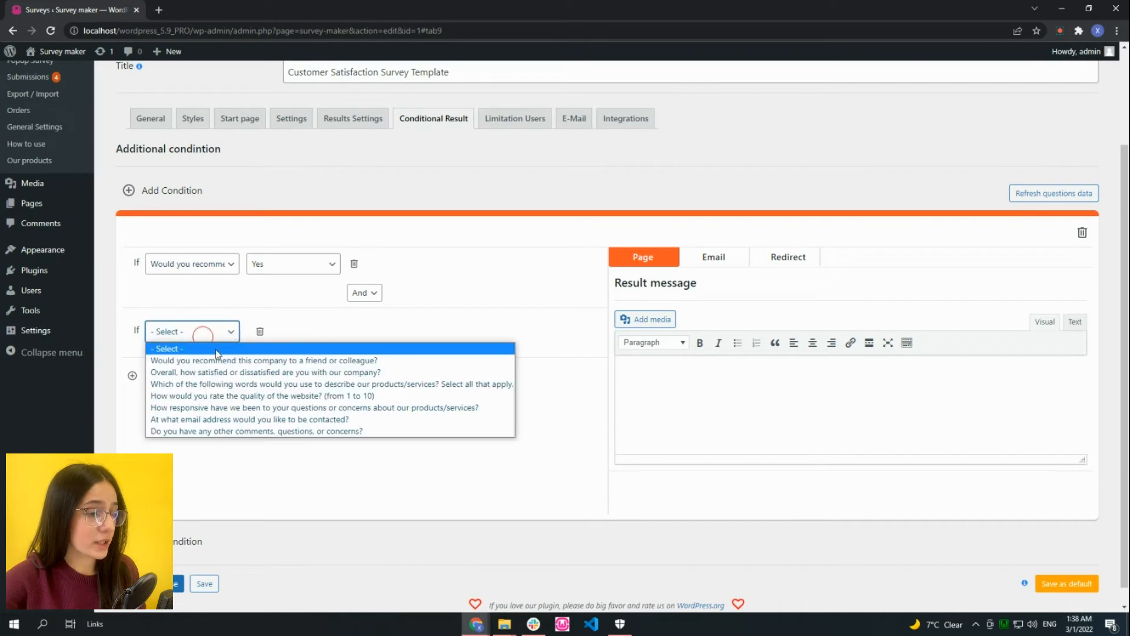
{"action": "left_click", "coordinate": [223, 372]}
{"action": "left_click", "coordinate": [294, 331]}
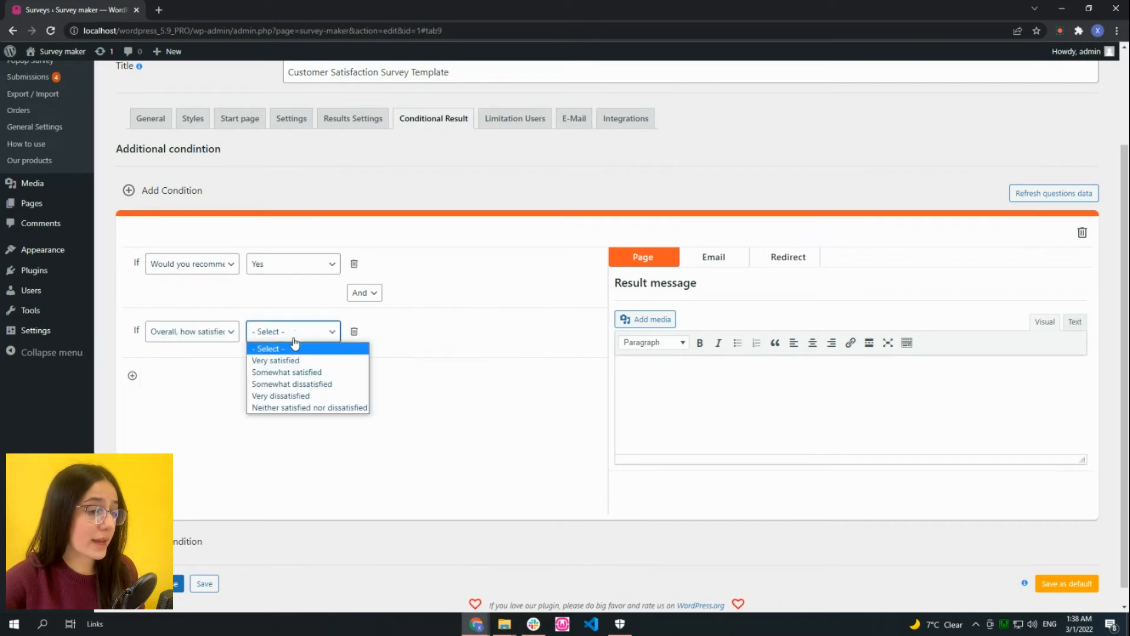
{"action": "left_click", "coordinate": [292, 384]}
{"action": "left_click", "coordinate": [360, 294]}
{"action": "left_click", "coordinate": [363, 296]}
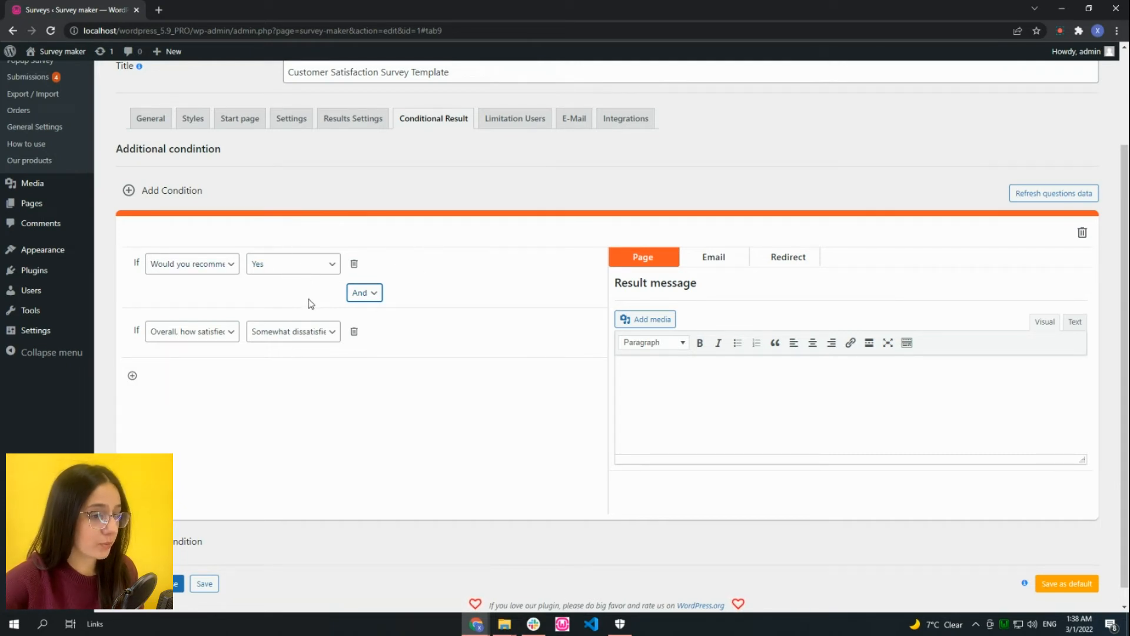
- Review the satisfaction question's answer options and the page, email and redirect outcomes available for the conditional result
{"action": "left_click", "coordinate": [306, 338]}
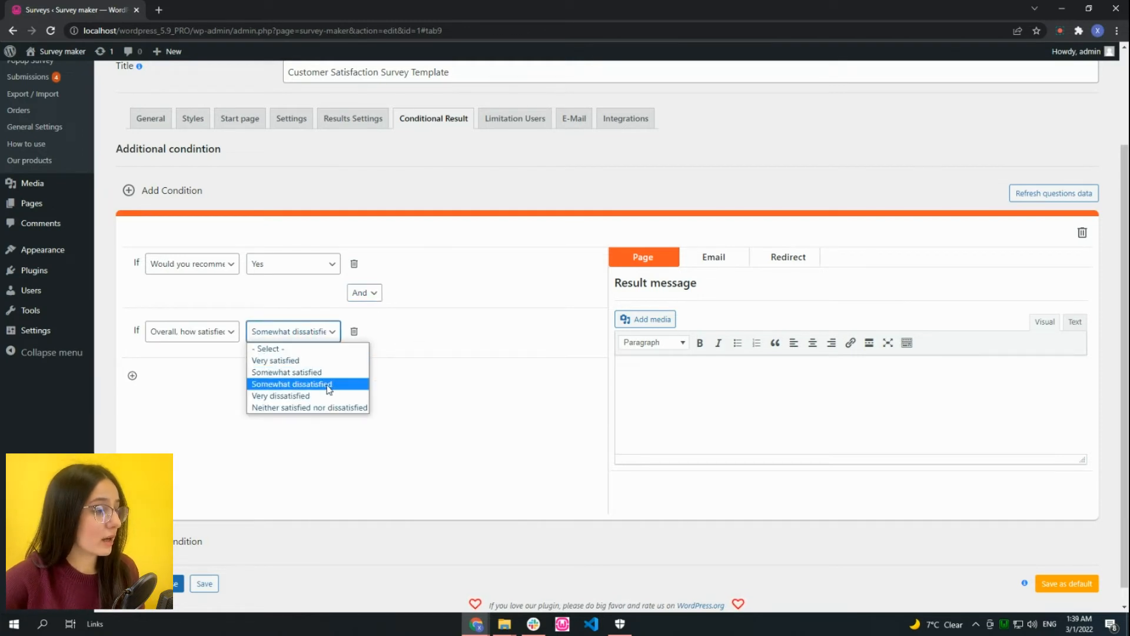
{"action": "left_click", "coordinate": [328, 332]}
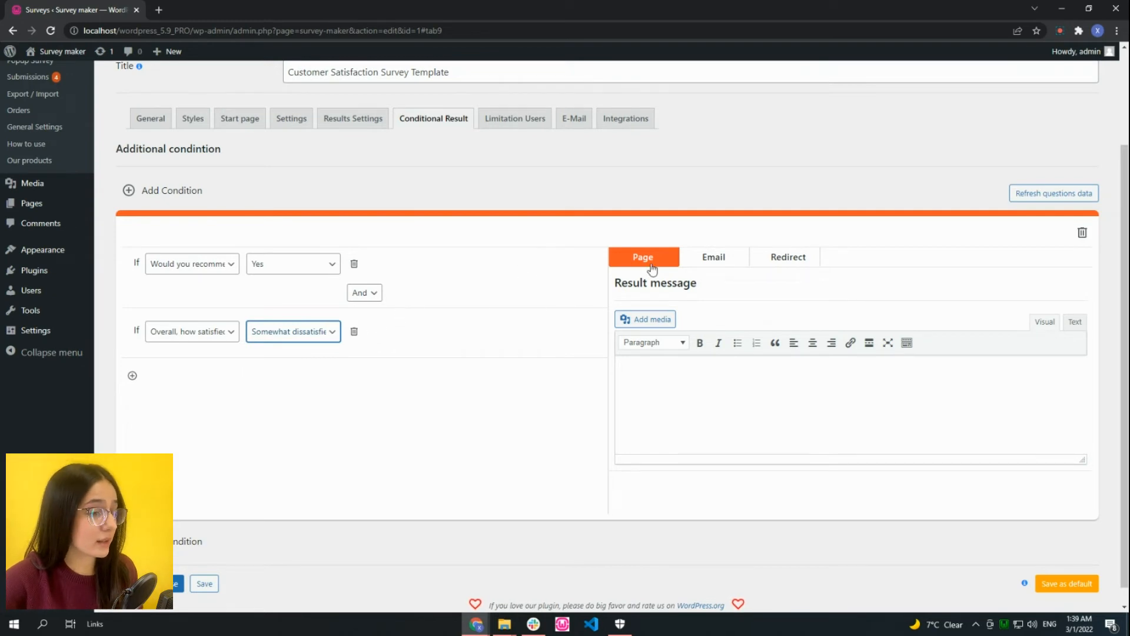
{"action": "left_click", "coordinate": [662, 377]}
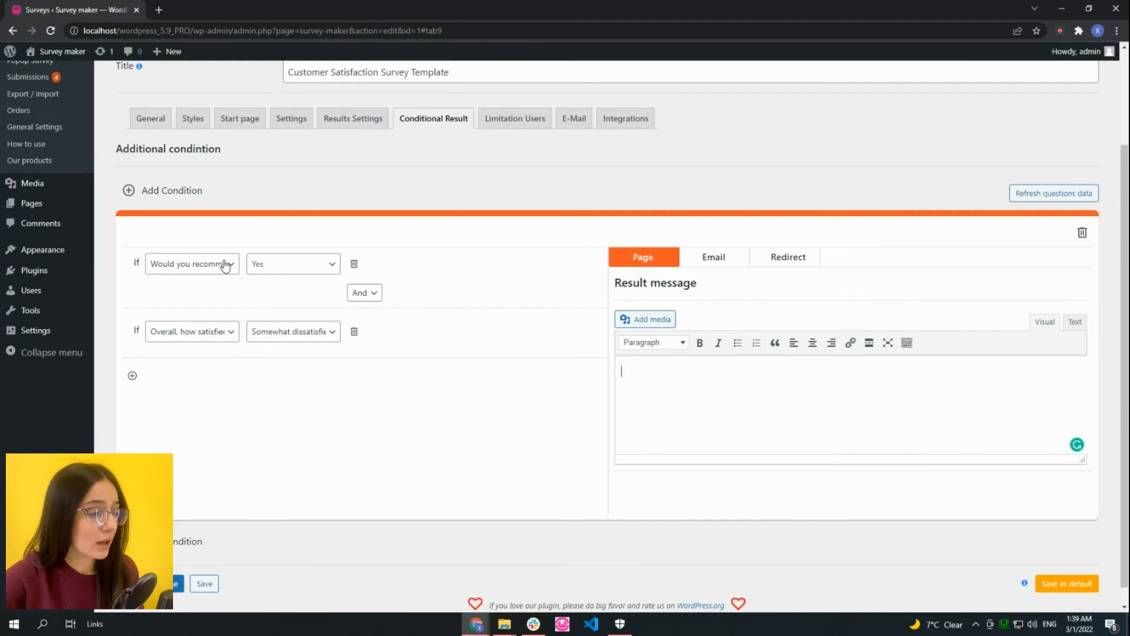
{"action": "left_click", "coordinate": [705, 261]}
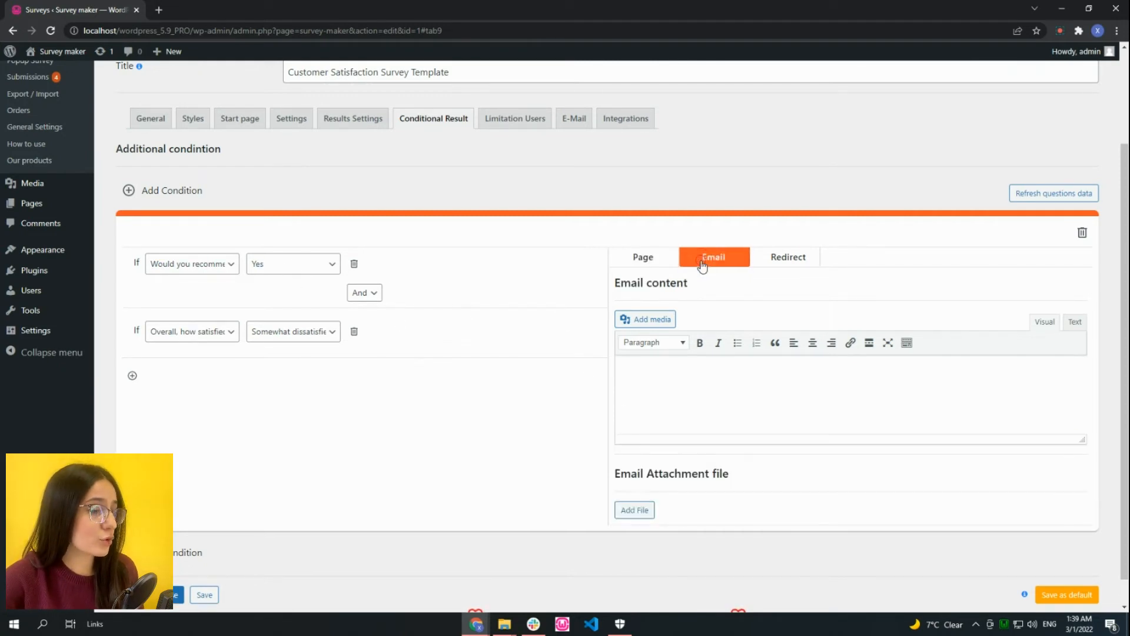
{"action": "left_click", "coordinate": [788, 257]}
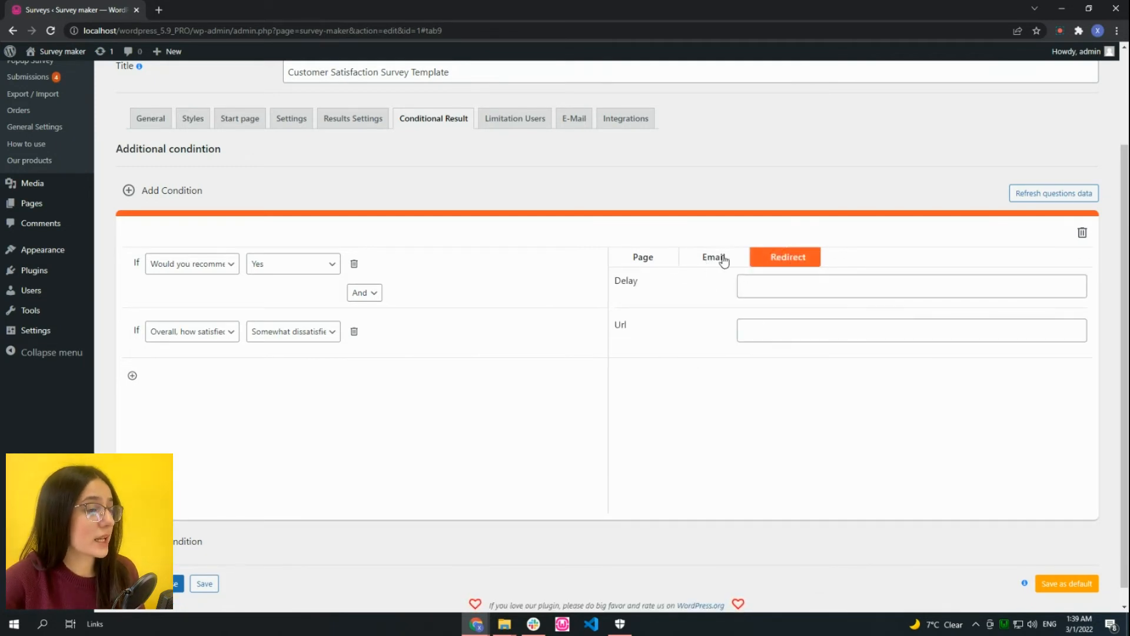
{"action": "left_click", "coordinate": [648, 258]}
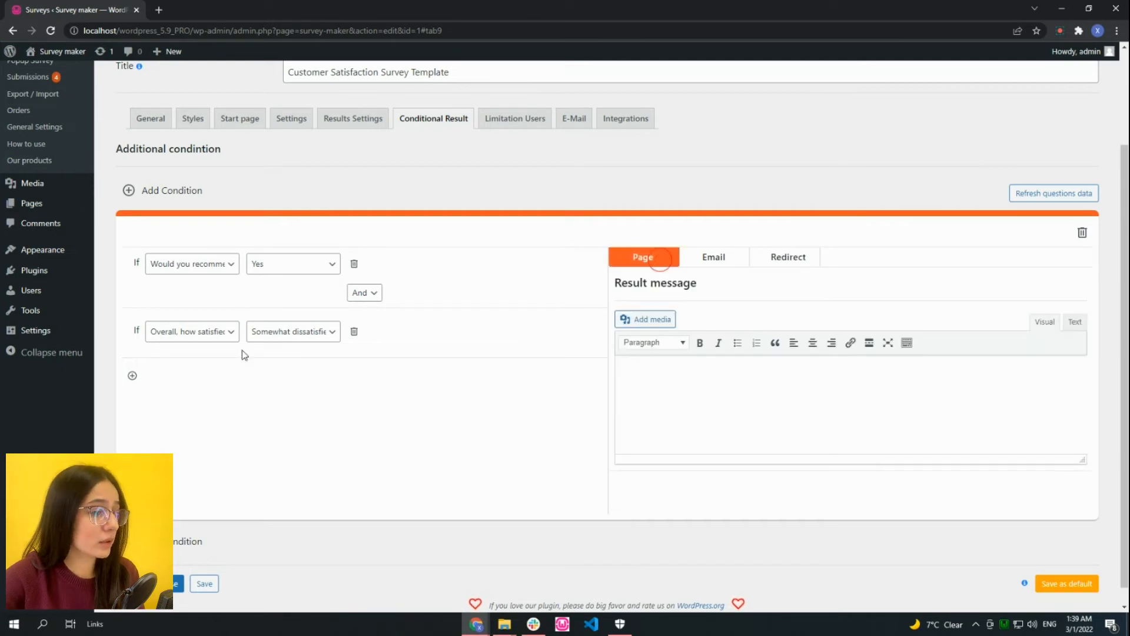
- Add three more empty rules joined by And to the conditional result
{"action": "left_click", "coordinate": [133, 376]}
{"action": "left_click", "coordinate": [133, 425]}
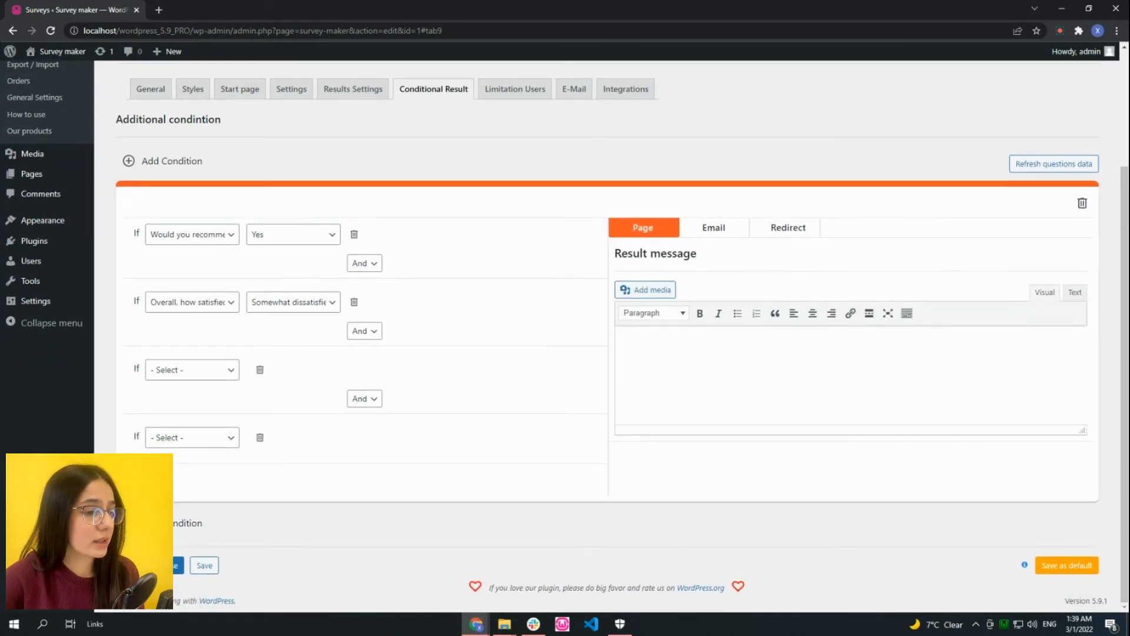
{"action": "left_click", "coordinate": [133, 481]}
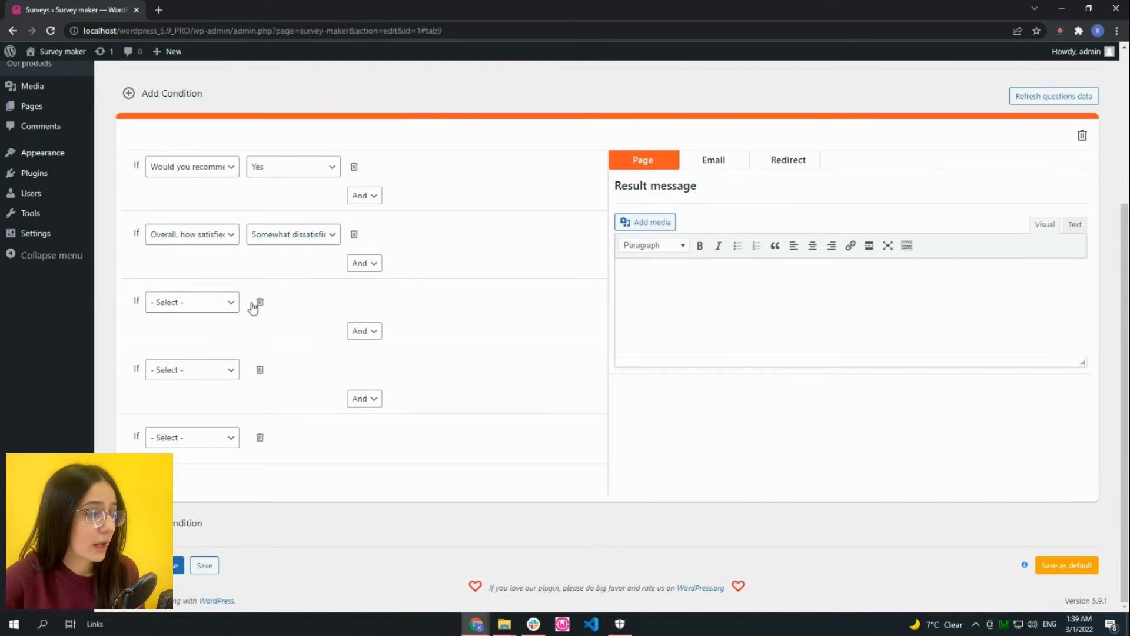
- Set the third rule to "How would you rate the quality of the website? (from 1 to 10)" Equal to (==) 6
{"action": "left_click", "coordinate": [206, 308]}
{"action": "left_click", "coordinate": [318, 365]}
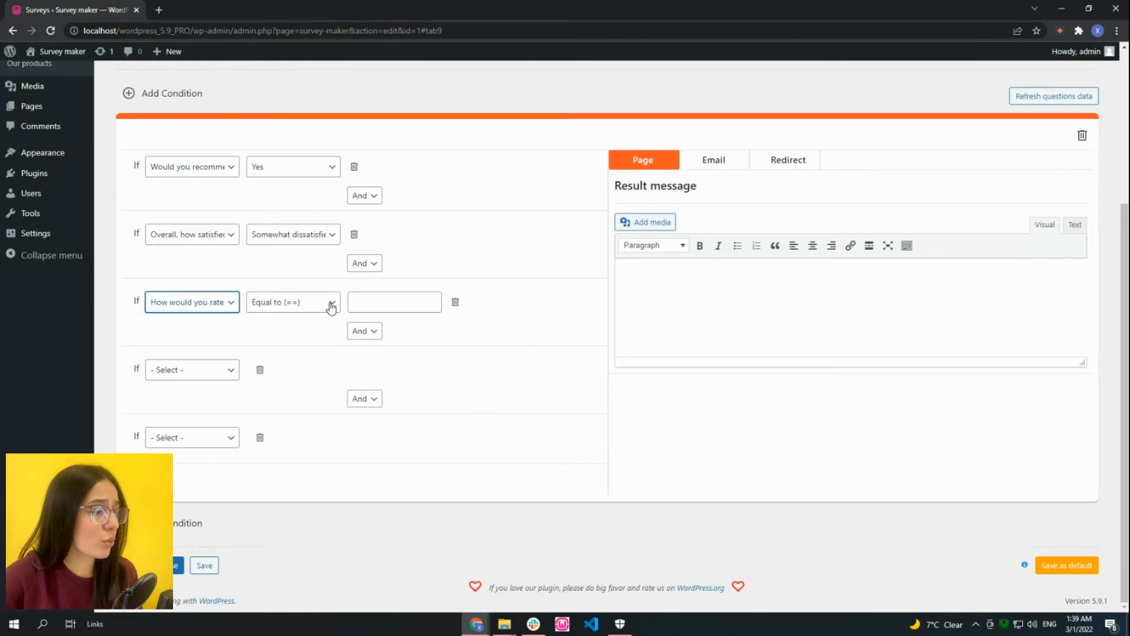
{"action": "left_click", "coordinate": [194, 302]}
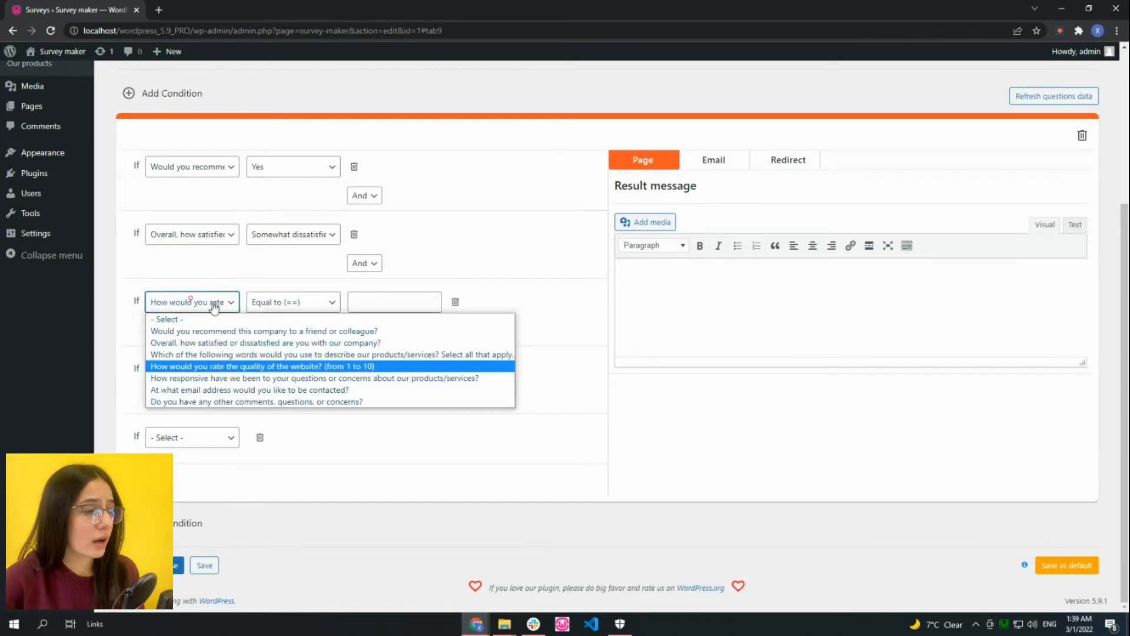
{"action": "left_click", "coordinate": [237, 365]}
{"action": "left_click", "coordinate": [307, 303]}
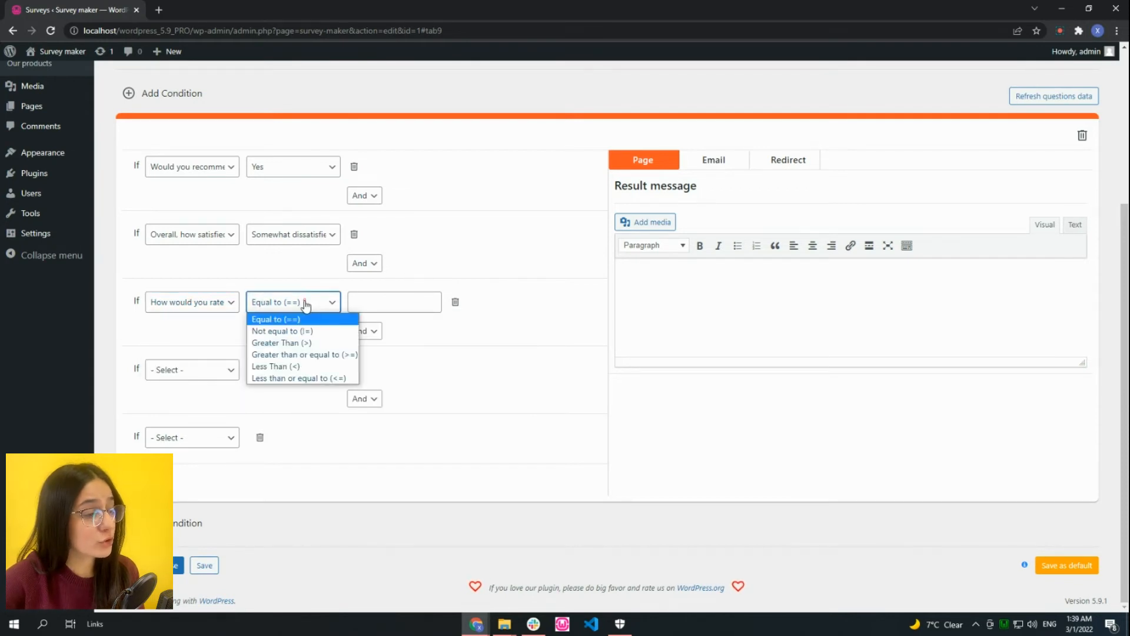
{"action": "left_click", "coordinate": [306, 306]}
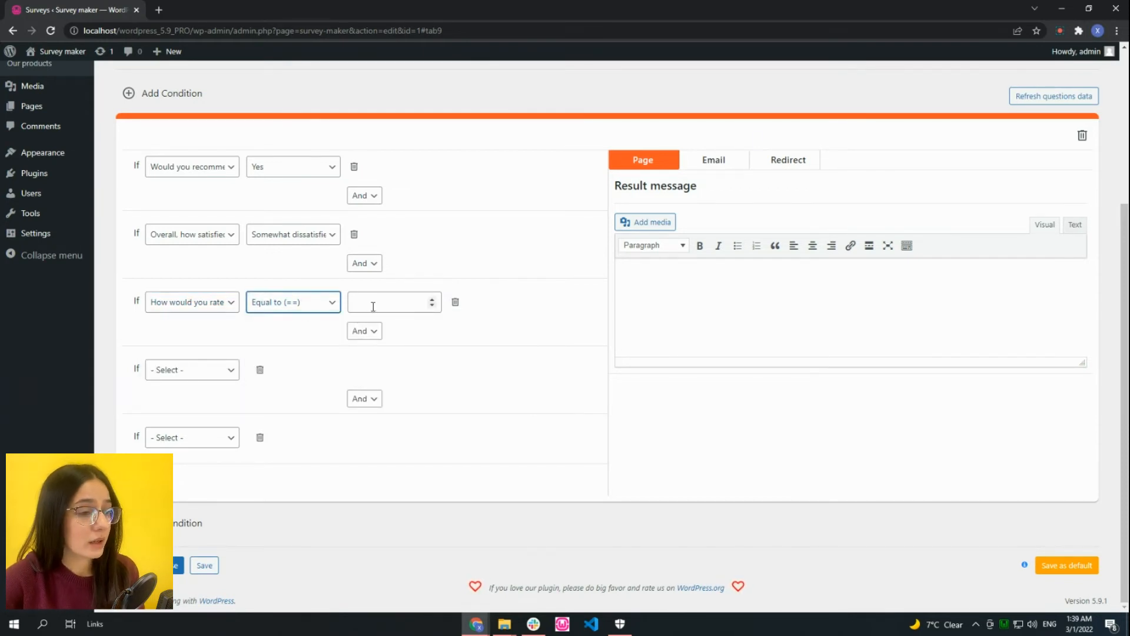
{"action": "left_click", "coordinate": [300, 306]}
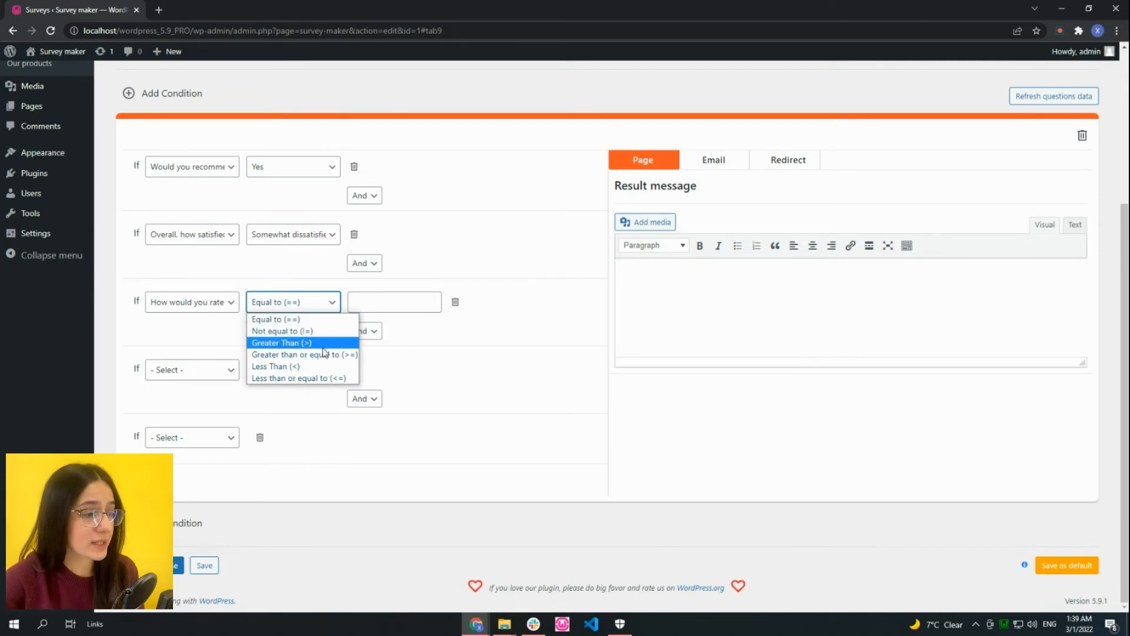
{"action": "left_click", "coordinate": [396, 314]}
{"action": "left_click", "coordinate": [391, 301]}
{"action": "type", "text": "6"}
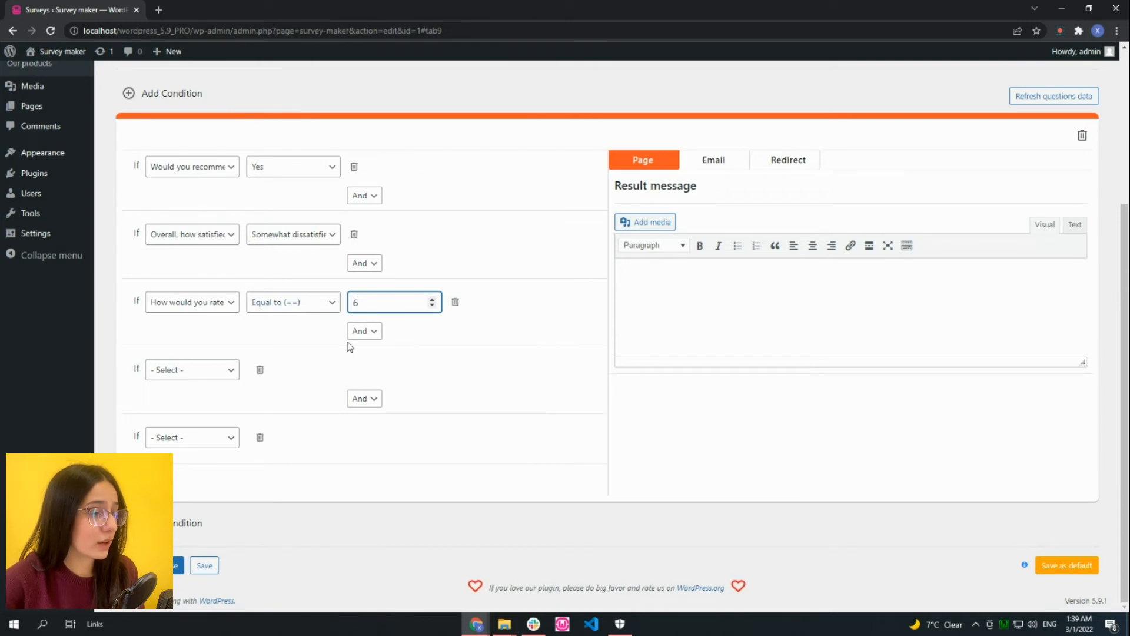
- Set the fourth rule to "How responsive have we been to your questions or concerns about our products/services?" answered Somewhat responsive
{"action": "left_click", "coordinate": [197, 375]}
{"action": "left_click", "coordinate": [209, 450]}
{"action": "left_click", "coordinate": [312, 370]}
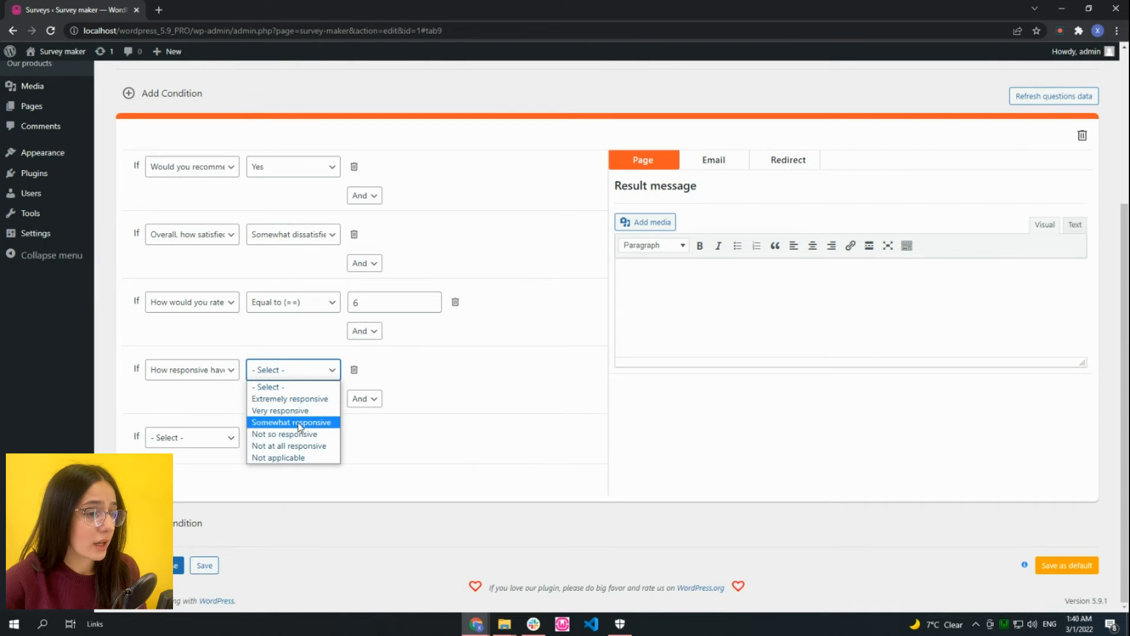
{"action": "left_click", "coordinate": [298, 423]}
- Set the fifth rule to "Do you have any other comments, questions, or concerns?" with Contains and the text house
{"action": "left_click", "coordinate": [167, 446]}
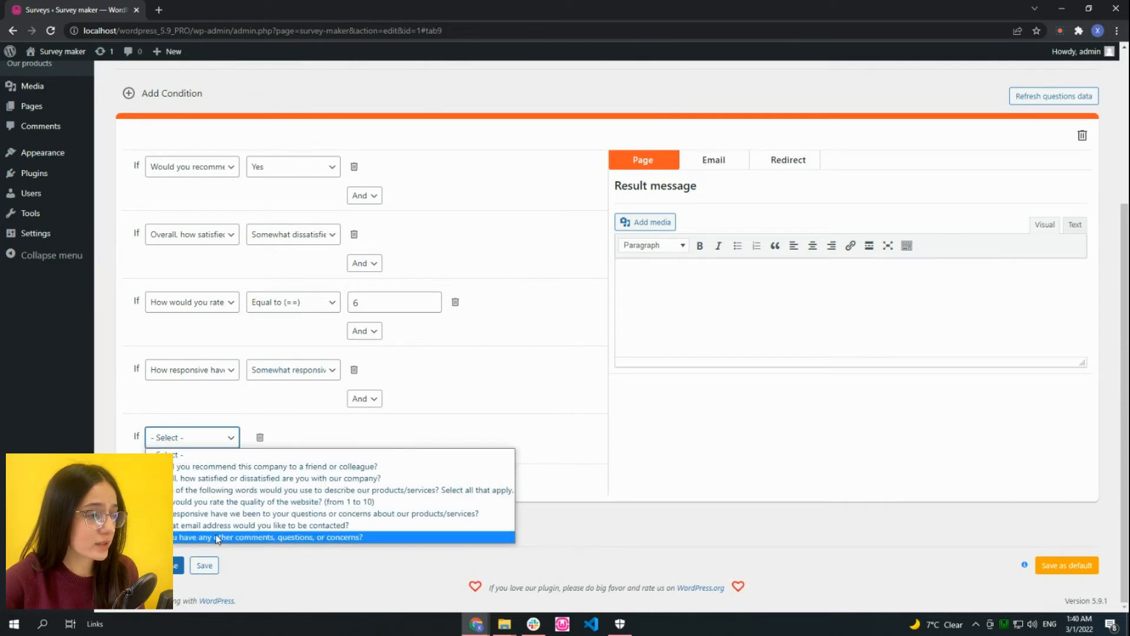
{"action": "left_click", "coordinate": [215, 534]}
{"action": "left_click", "coordinate": [302, 441]}
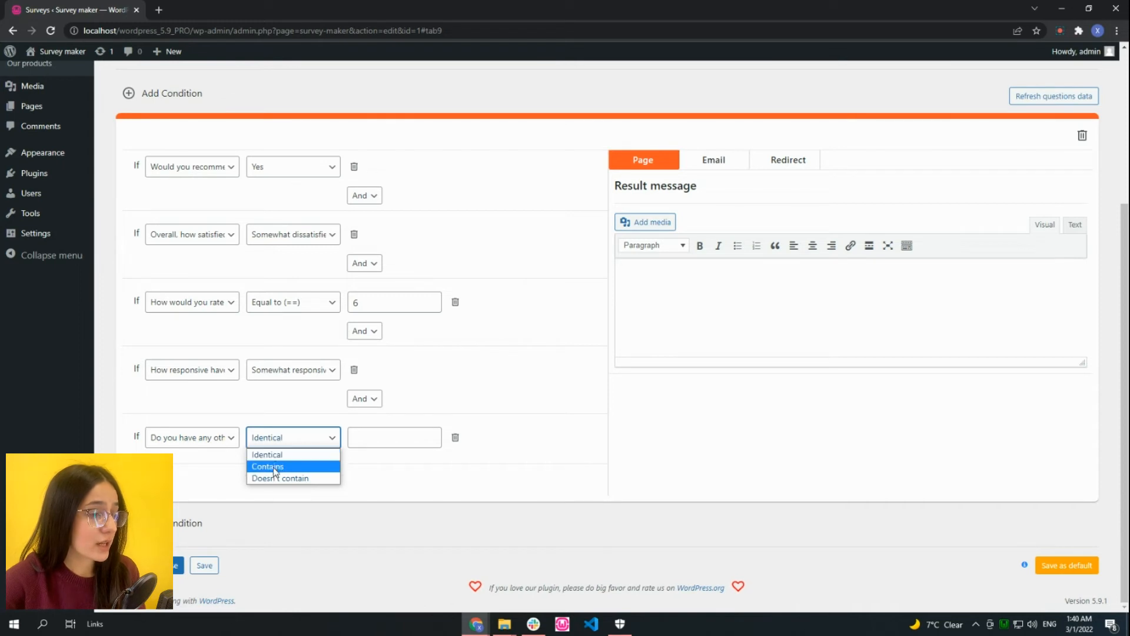
{"action": "left_click", "coordinate": [296, 467]}
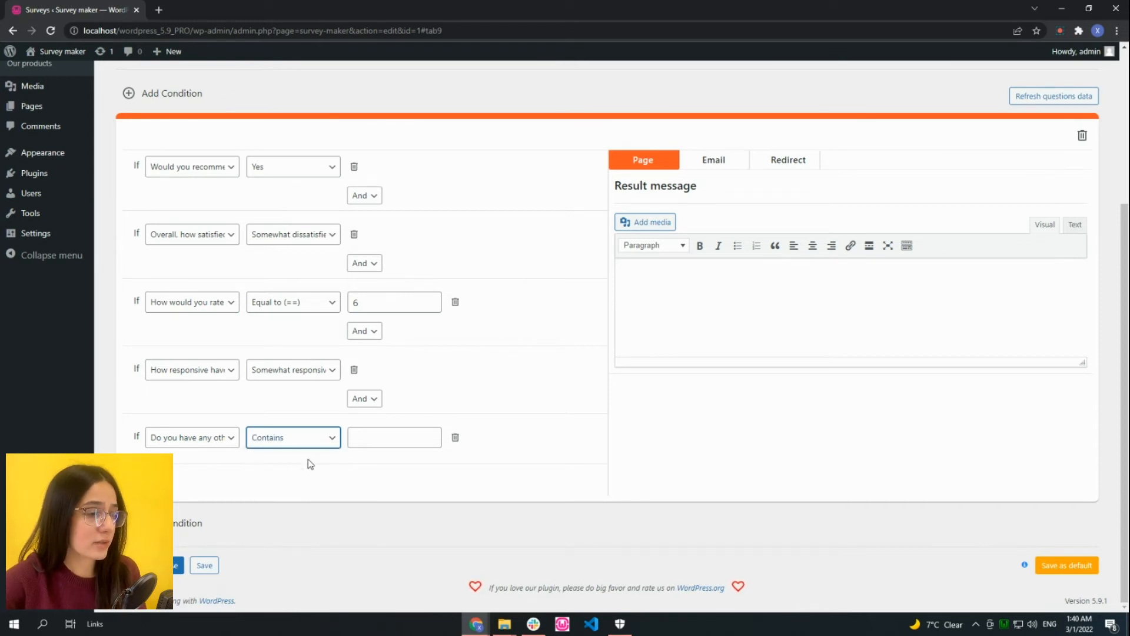
{"action": "left_click", "coordinate": [374, 439]}
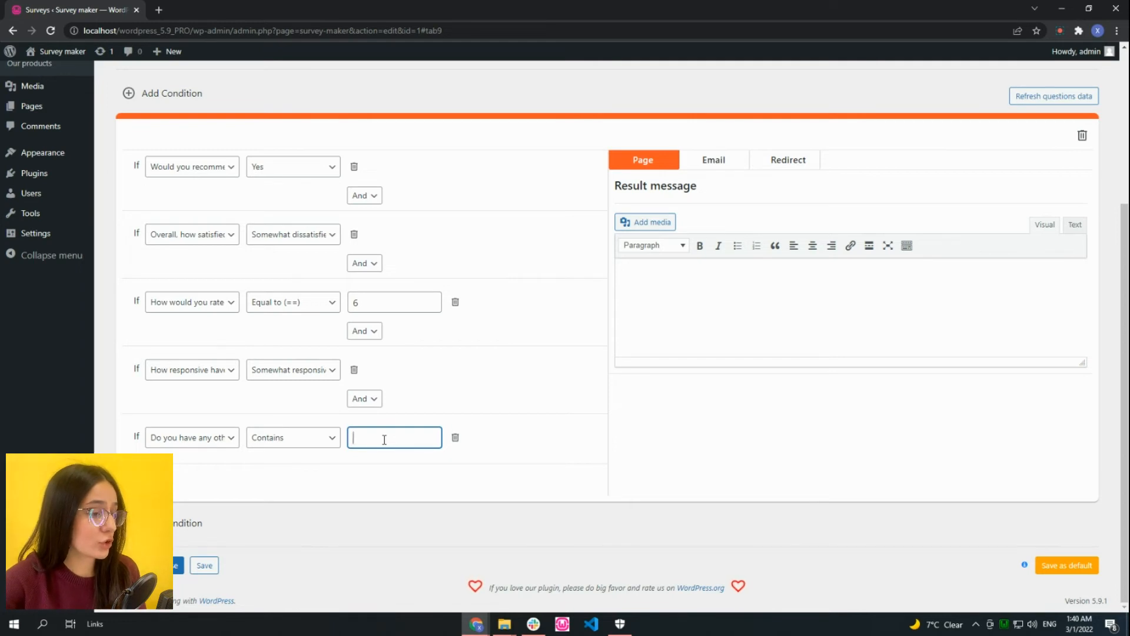
{"action": "left_click", "coordinate": [331, 471]}
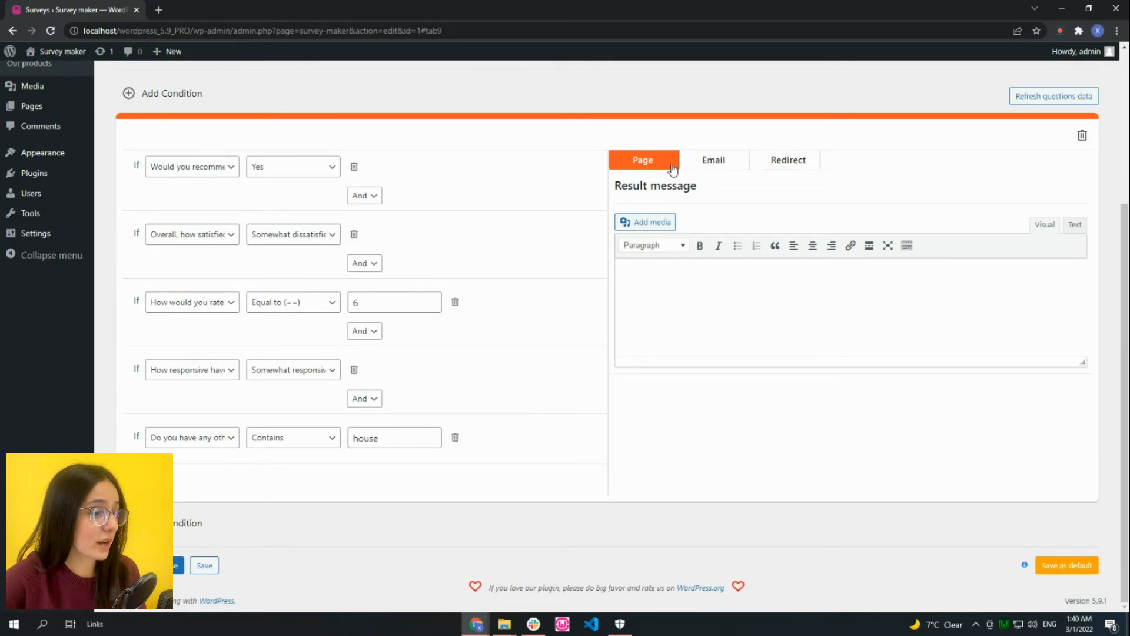
- Examine the result message, email content and redirect delay and URL fields of the five-rule conditional result
{"action": "left_click_drag", "start_coordinate": [615, 185], "coordinate": [712, 186]}
{"action": "left_click", "coordinate": [726, 189]}
{"action": "left_click", "coordinate": [707, 164]}
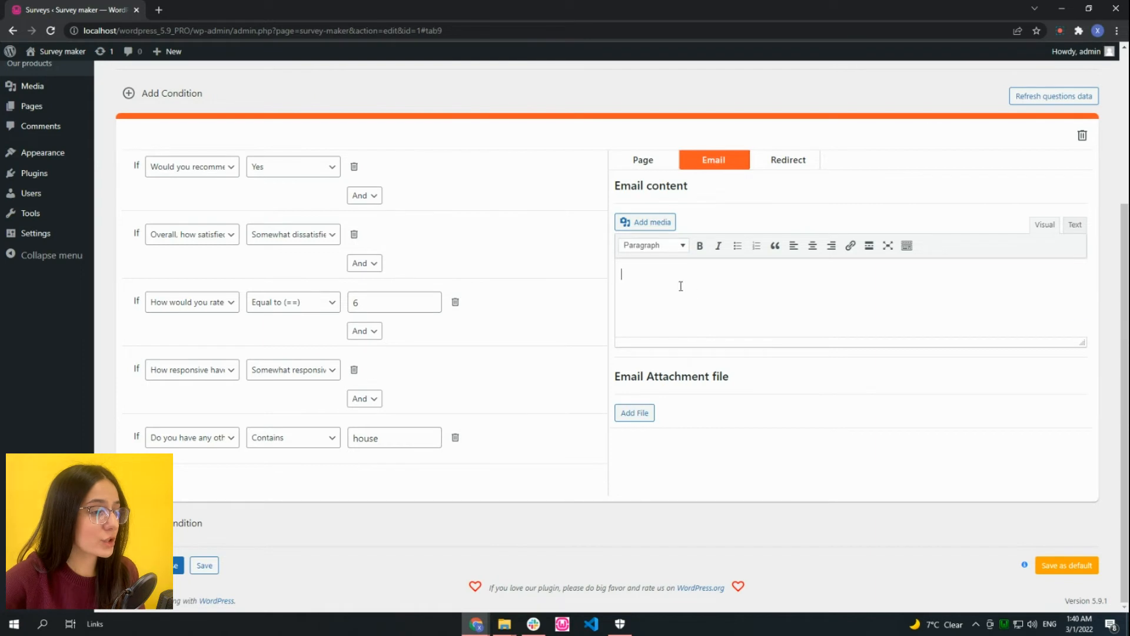
{"action": "left_click", "coordinate": [787, 165]}
{"action": "left_click", "coordinate": [776, 236]}
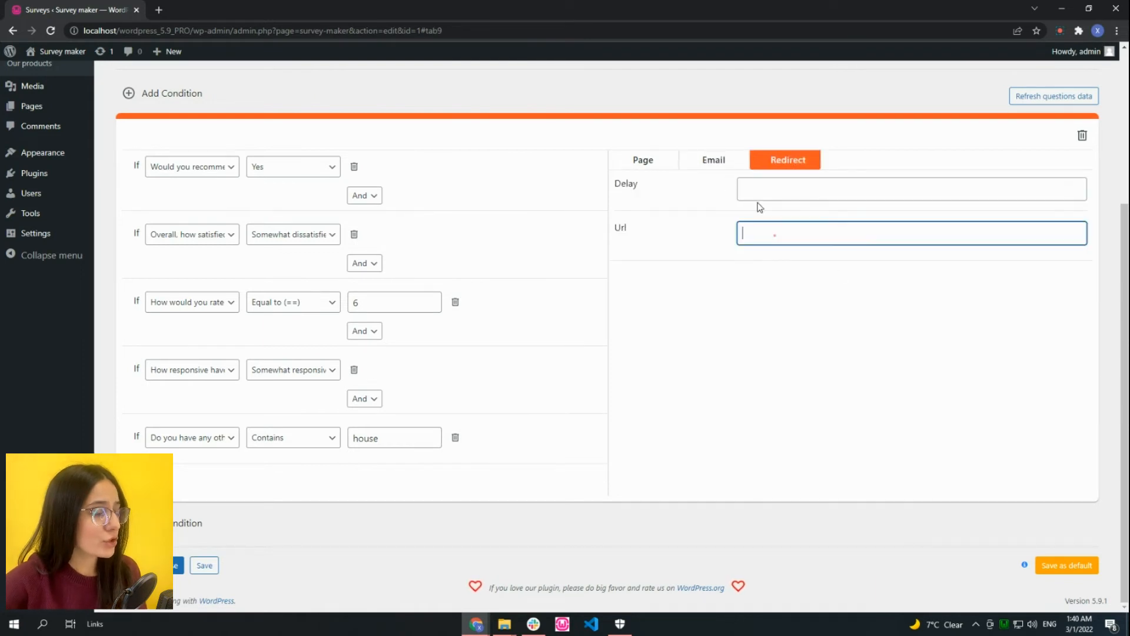
{"action": "left_click", "coordinate": [757, 186]}
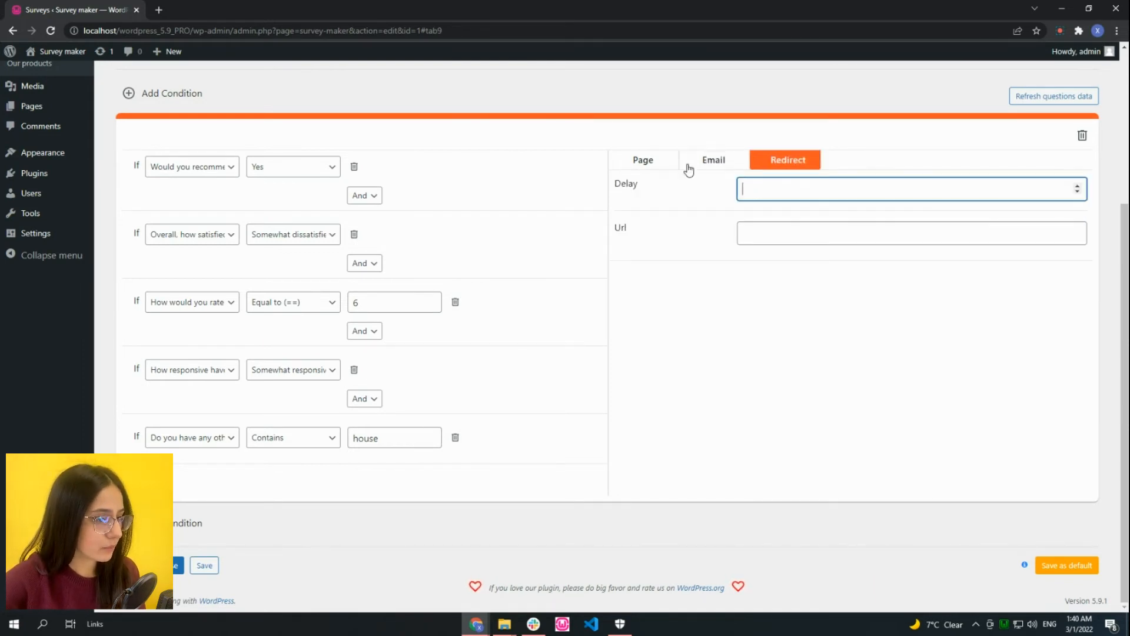
{"action": "left_click", "coordinate": [642, 160]}
- Add two more conditions below the first conditional result
{"action": "left_click", "coordinate": [182, 526]}
{"action": "scroll", "coordinate": [182, 530], "scroll_direction": "down", "scroll_amount": 5}
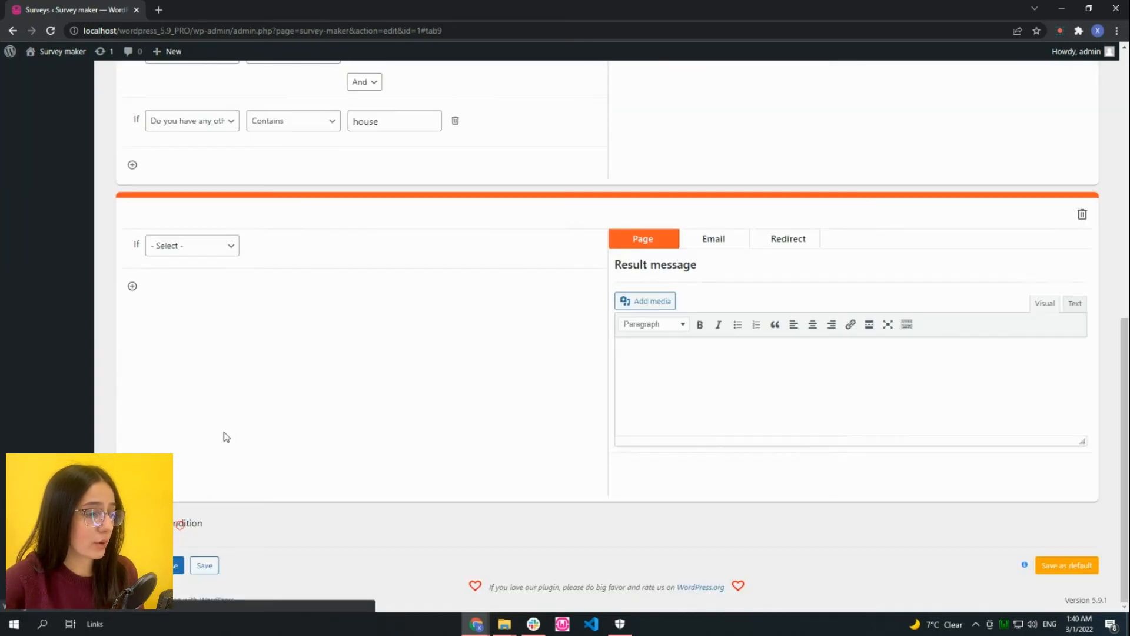
{"action": "scroll", "coordinate": [317, 375], "scroll_direction": "up", "scroll_amount": 7}
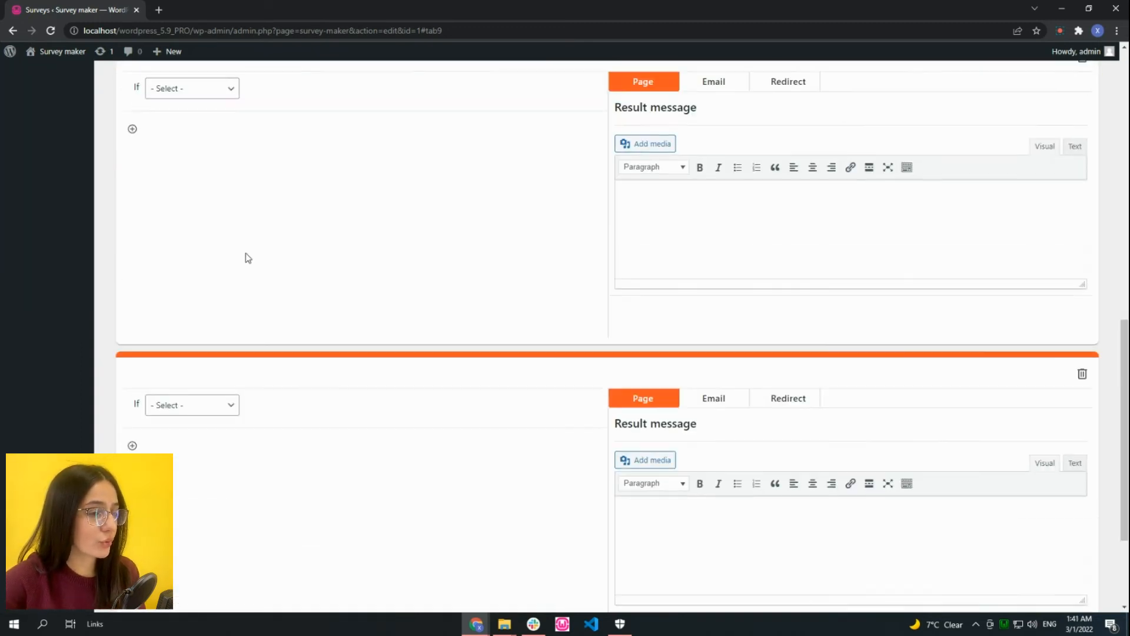
{"action": "scroll", "coordinate": [460, 282], "scroll_direction": "down", "scroll_amount": 4}
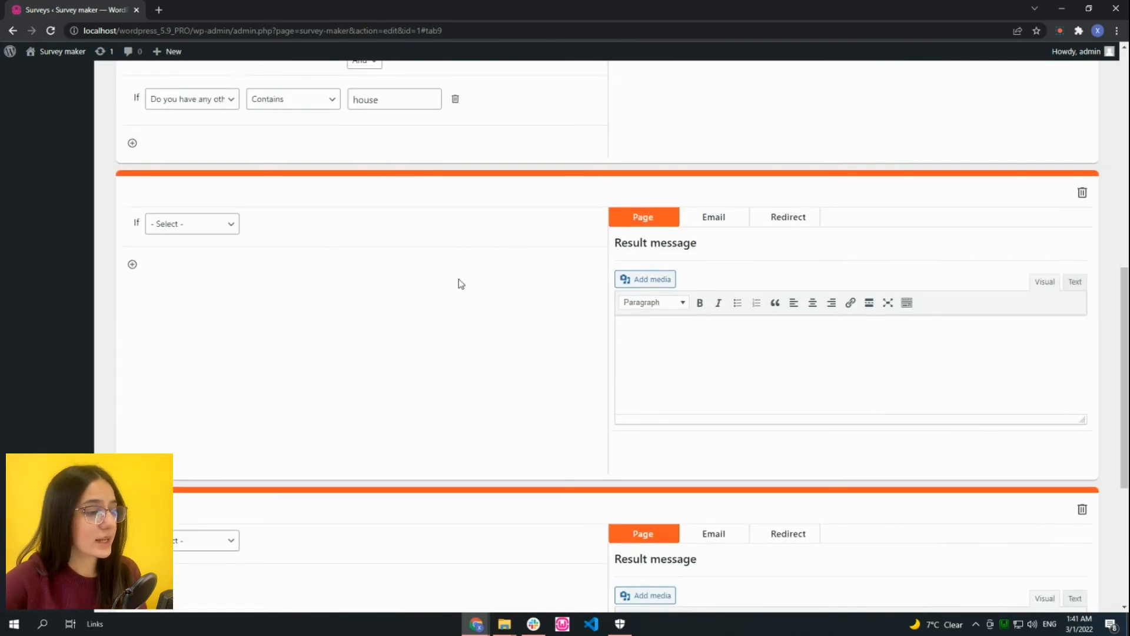
{"action": "scroll", "coordinate": [316, 295], "scroll_direction": "up", "scroll_amount": 6}
{"action": "scroll", "coordinate": [262, 318], "scroll_direction": "down", "scroll_amount": 3}
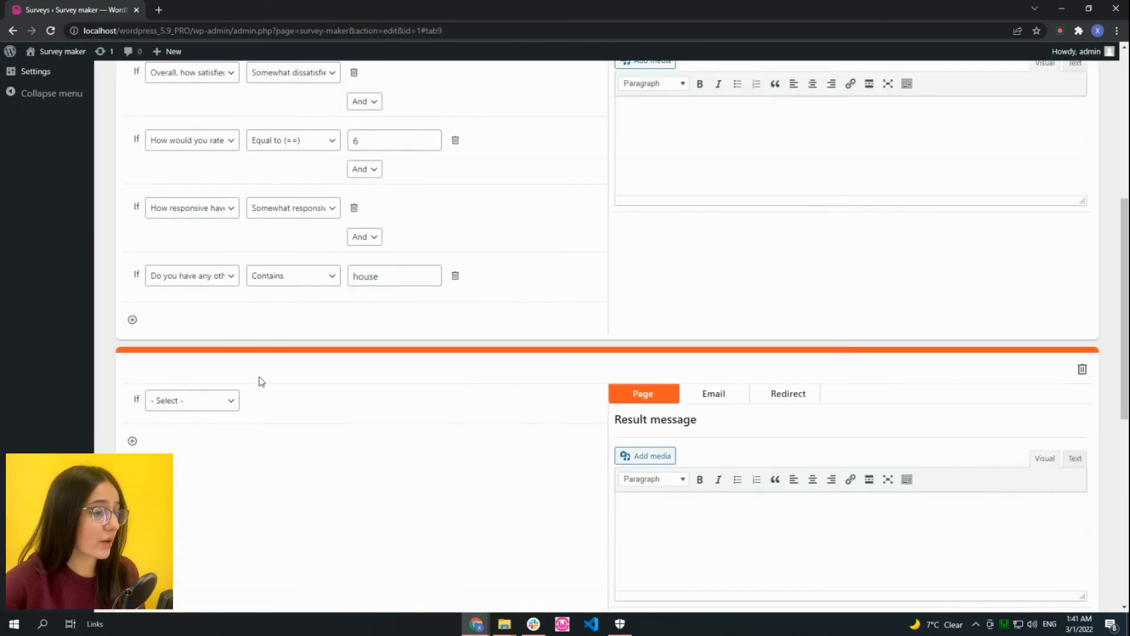
- Set the second condition's first rule to "Would you recommend this company to a friend or colleague?" answered No
{"action": "left_click", "coordinate": [191, 282]}
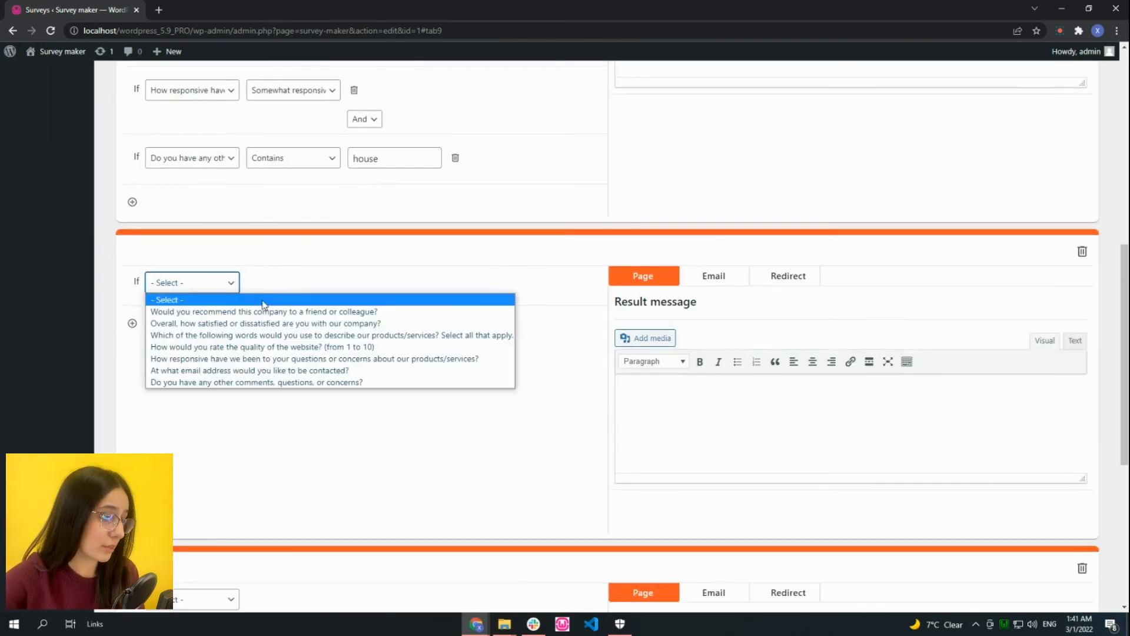
{"action": "left_click", "coordinate": [203, 312]}
{"action": "left_click", "coordinate": [306, 283]}
{"action": "left_click", "coordinate": [302, 323]}
- Add an And rule to the second condition: "Overall, how satisfied or dissatisfied are you with our company?" answered Very satisfied
{"action": "scroll", "coordinate": [332, 237], "scroll_direction": "up", "scroll_amount": 5}
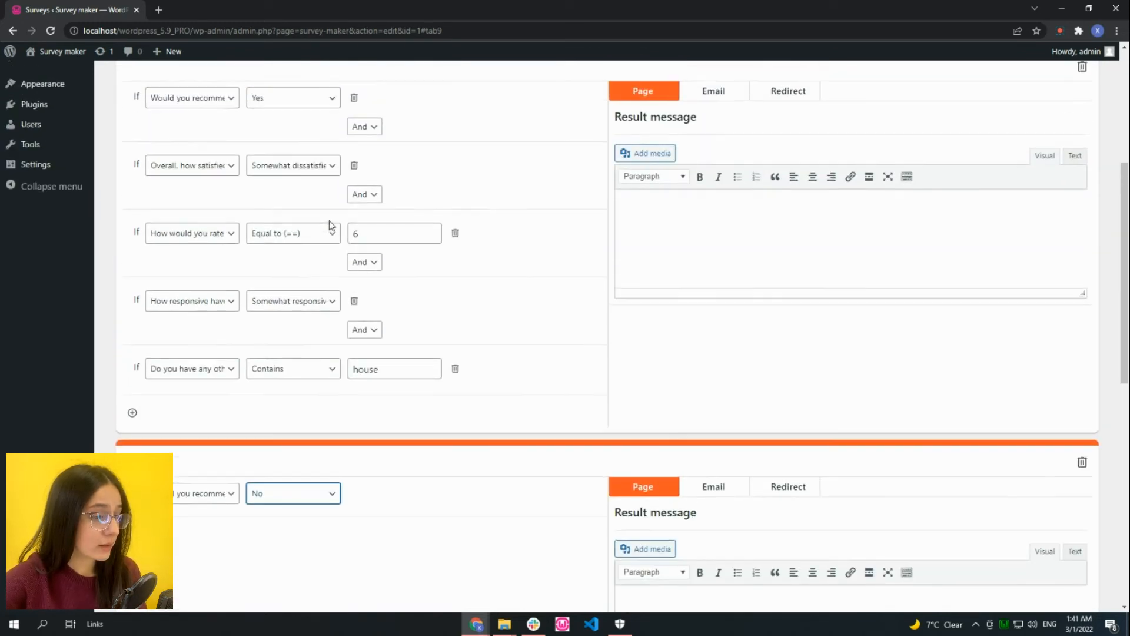
{"action": "scroll", "coordinate": [273, 182], "scroll_direction": "down", "scroll_amount": 3}
{"action": "left_click", "coordinate": [131, 442]}
{"action": "scroll", "coordinate": [246, 253], "scroll_direction": "down", "scroll_amount": 2}
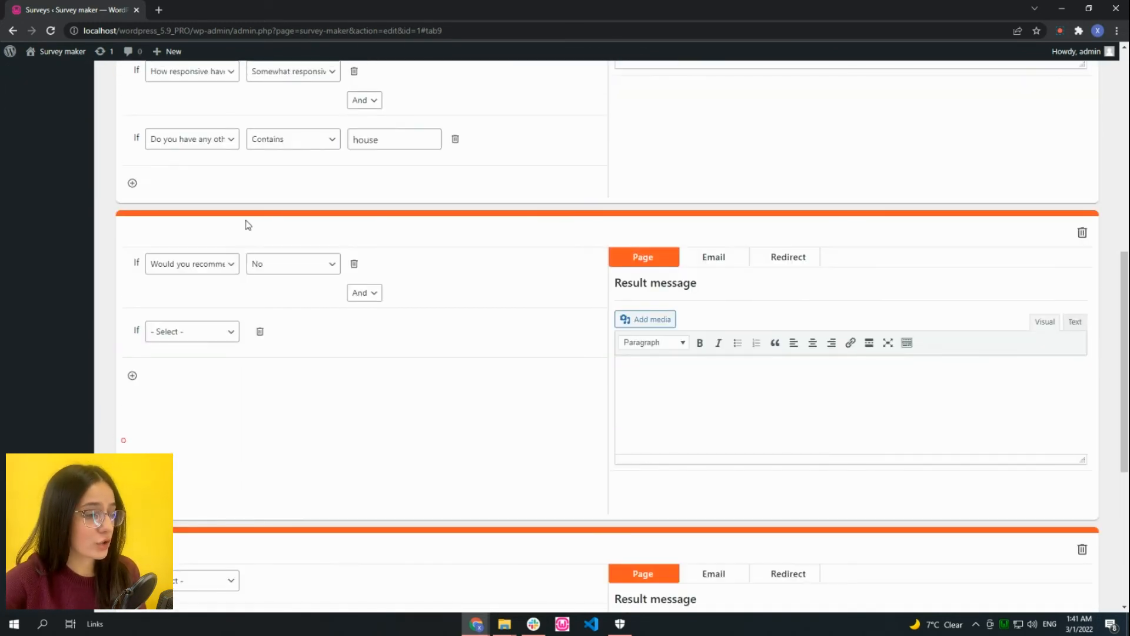
{"action": "left_click", "coordinate": [221, 328]}
{"action": "left_click", "coordinate": [222, 397]}
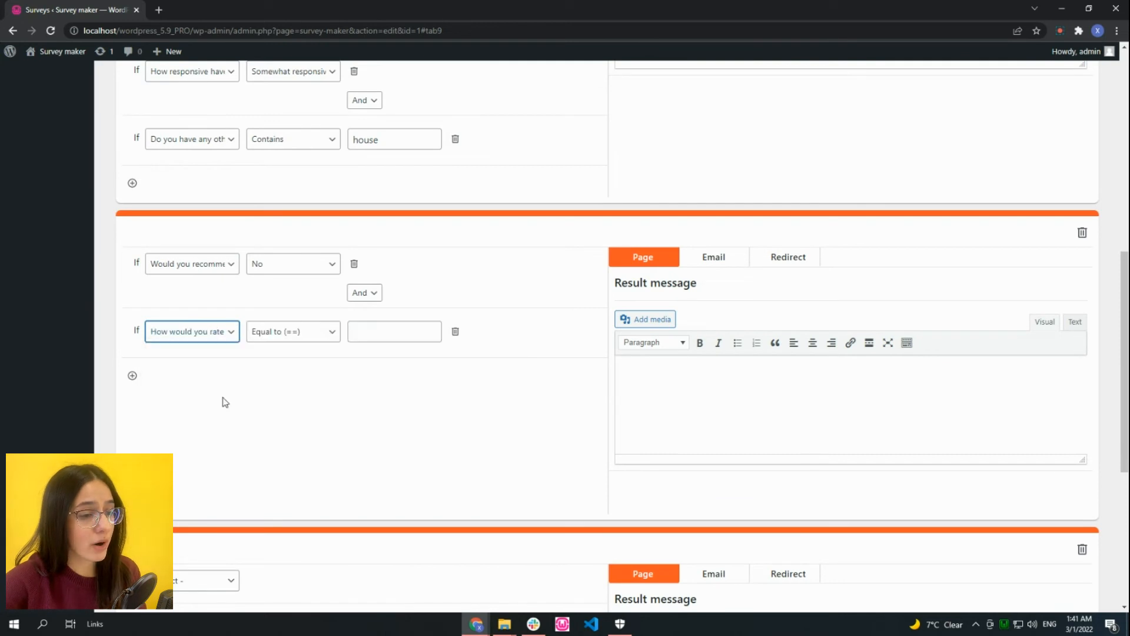
{"action": "left_click", "coordinate": [154, 331]}
{"action": "left_click", "coordinate": [212, 371]}
{"action": "left_click", "coordinate": [278, 334]}
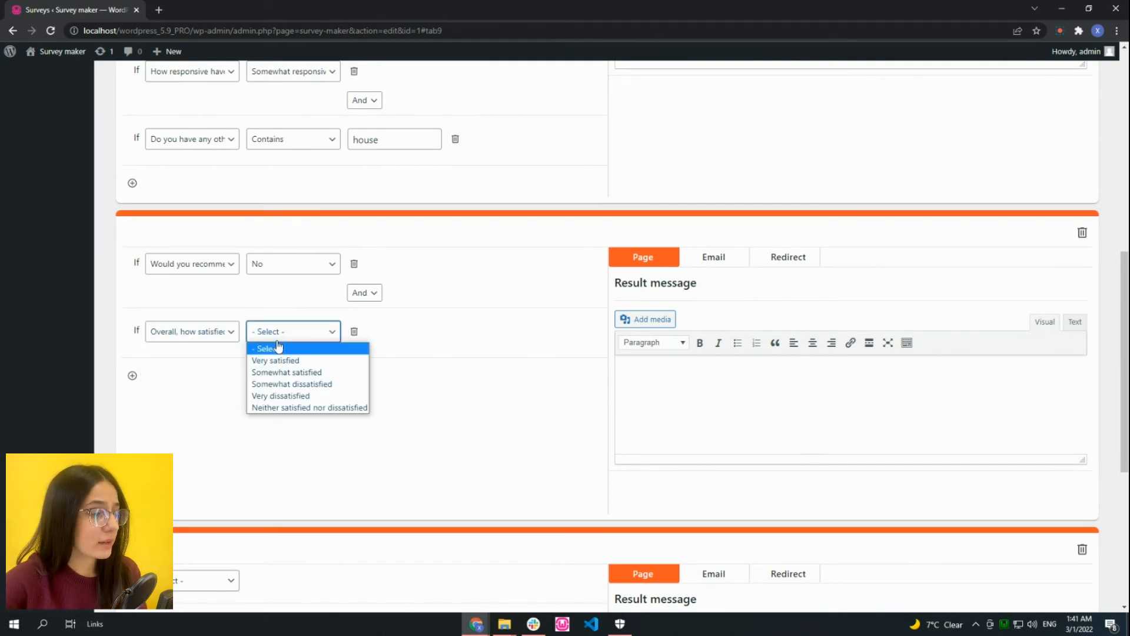
{"action": "left_click", "coordinate": [281, 366]}
{"action": "scroll", "coordinate": [305, 262], "scroll_direction": "up", "scroll_amount": 1}
{"action": "scroll", "coordinate": [310, 295], "scroll_direction": "down", "scroll_amount": 1}
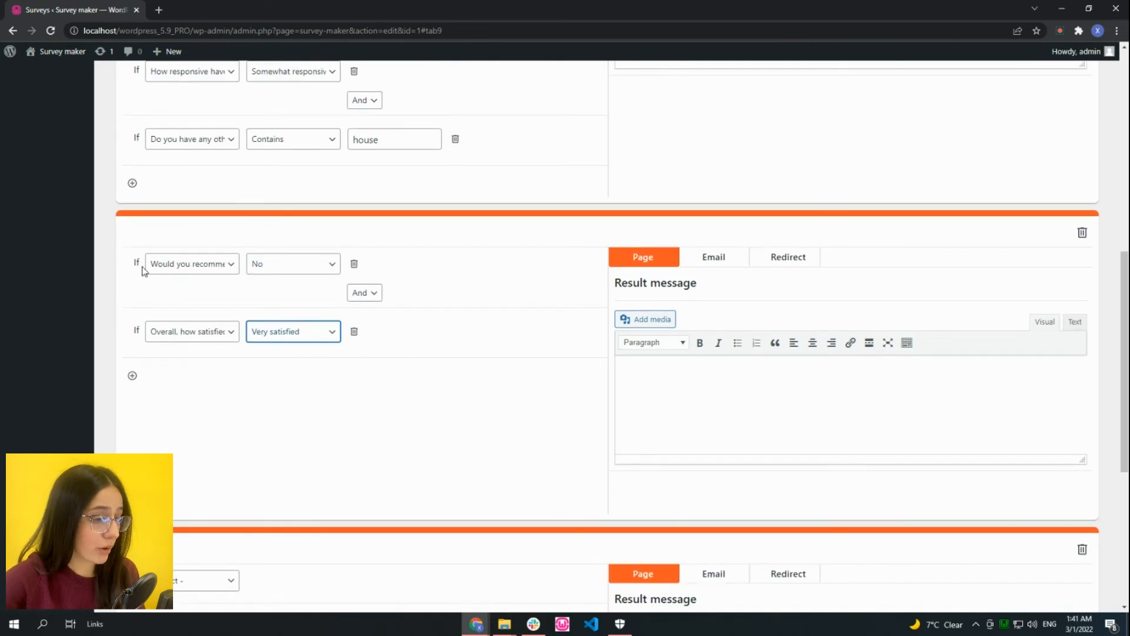
{"action": "left_click", "coordinate": [351, 292]}
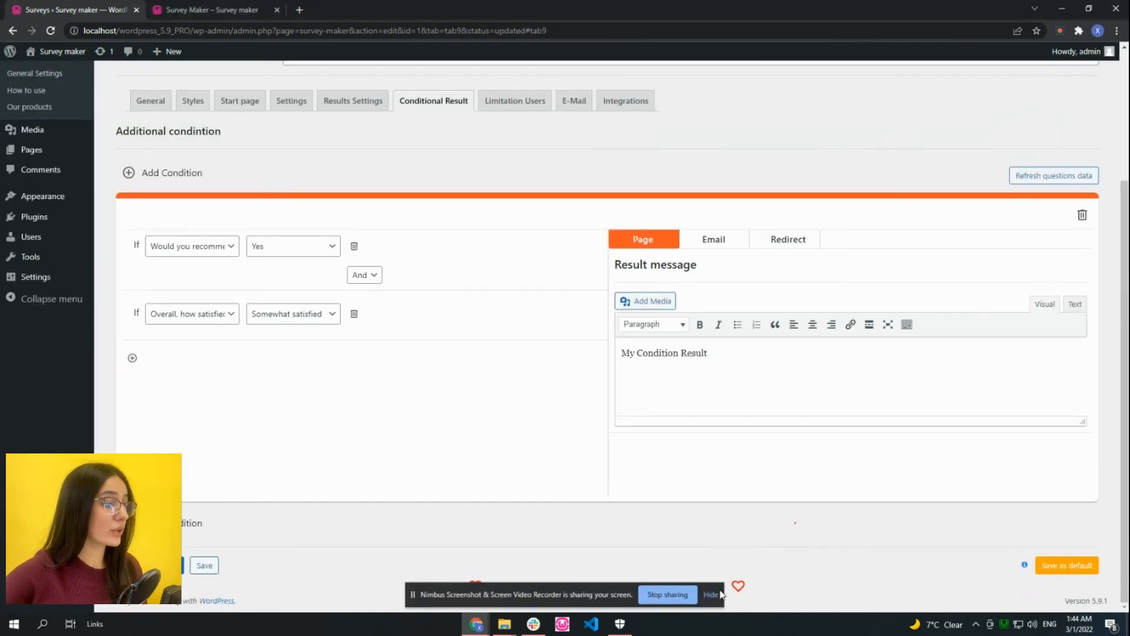
{"action": "left_click", "coordinate": [717, 594]}
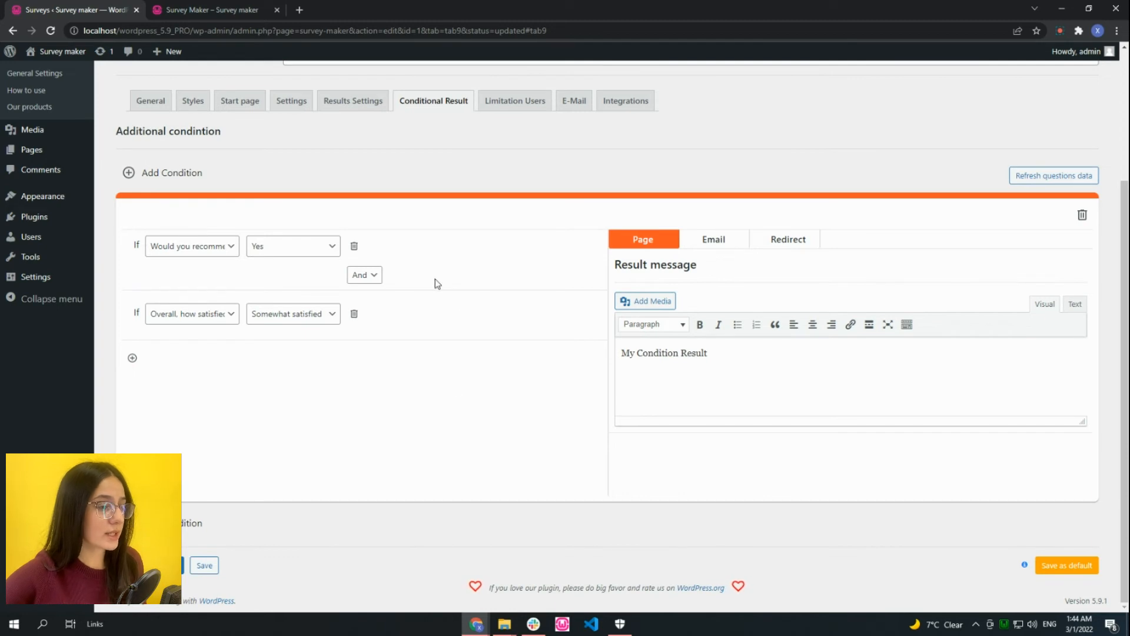
- Examine the two rules of the conditional result, their question lists, and the result message text
{"action": "scroll", "coordinate": [433, 277], "scroll_direction": "up", "scroll_amount": 1}
{"action": "scroll", "coordinate": [433, 277], "scroll_direction": "down", "scroll_amount": 1}
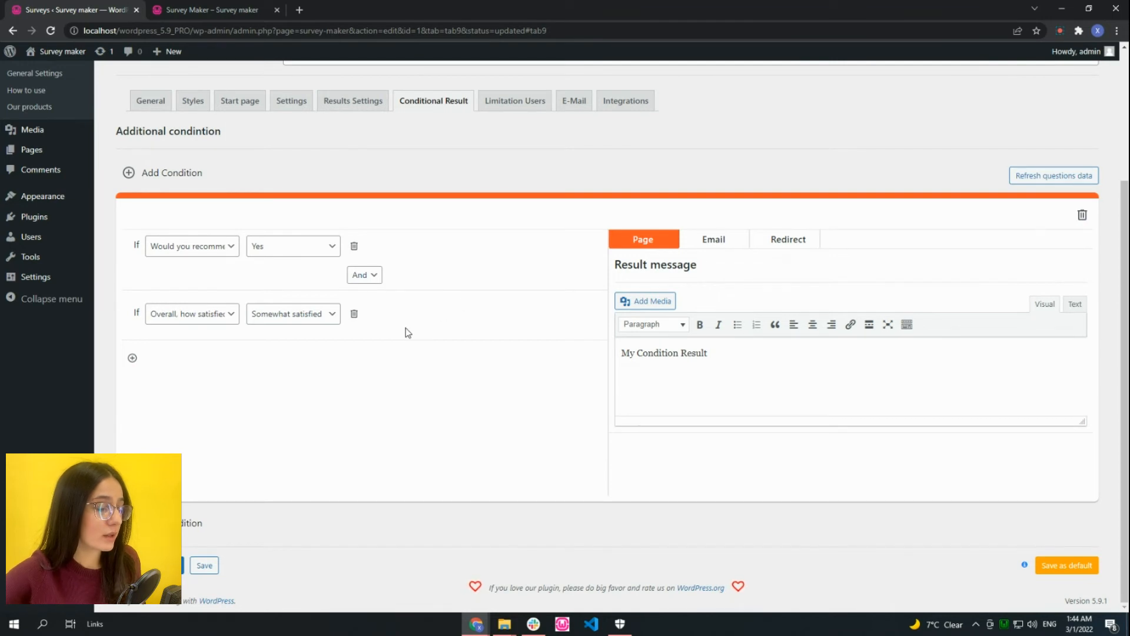
{"action": "left_click", "coordinate": [190, 249]}
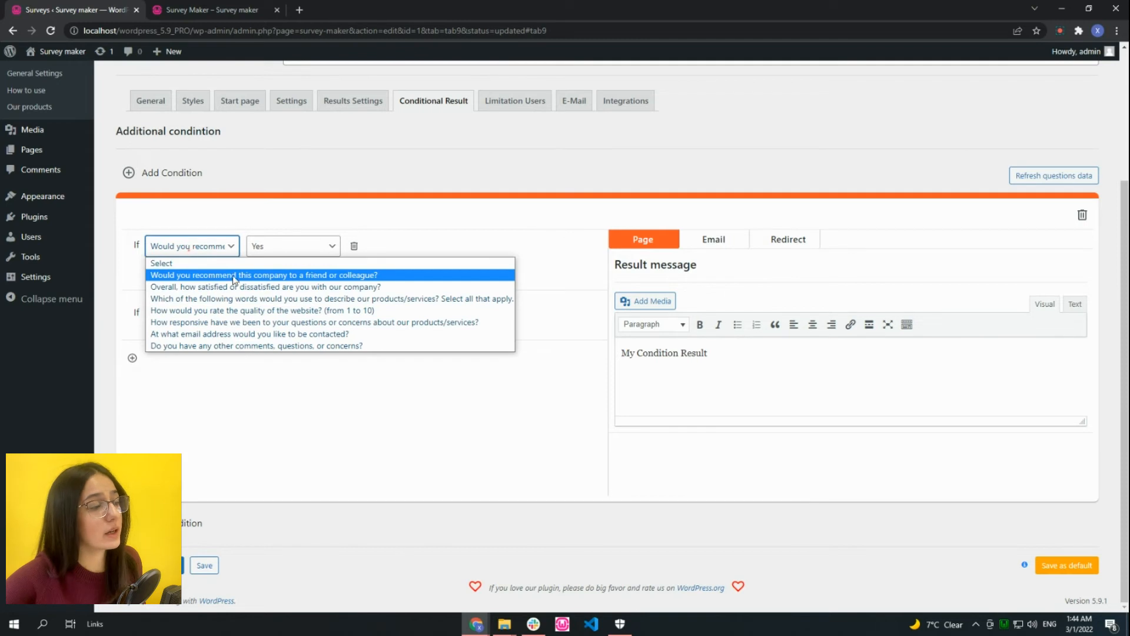
{"action": "left_click", "coordinate": [259, 275]}
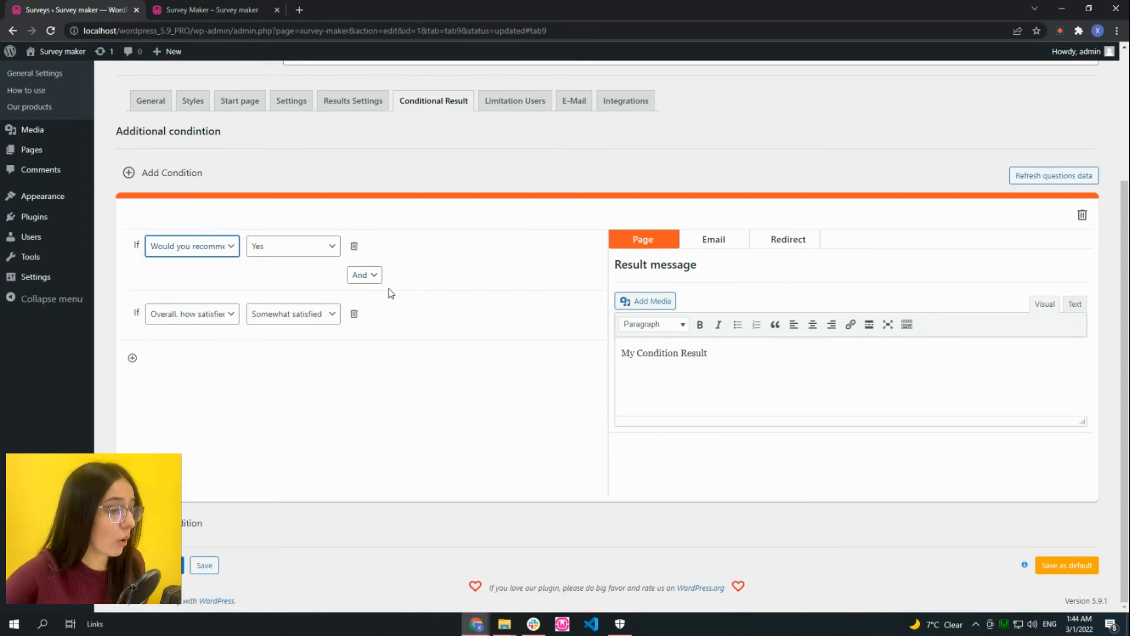
{"action": "left_click", "coordinate": [227, 320]}
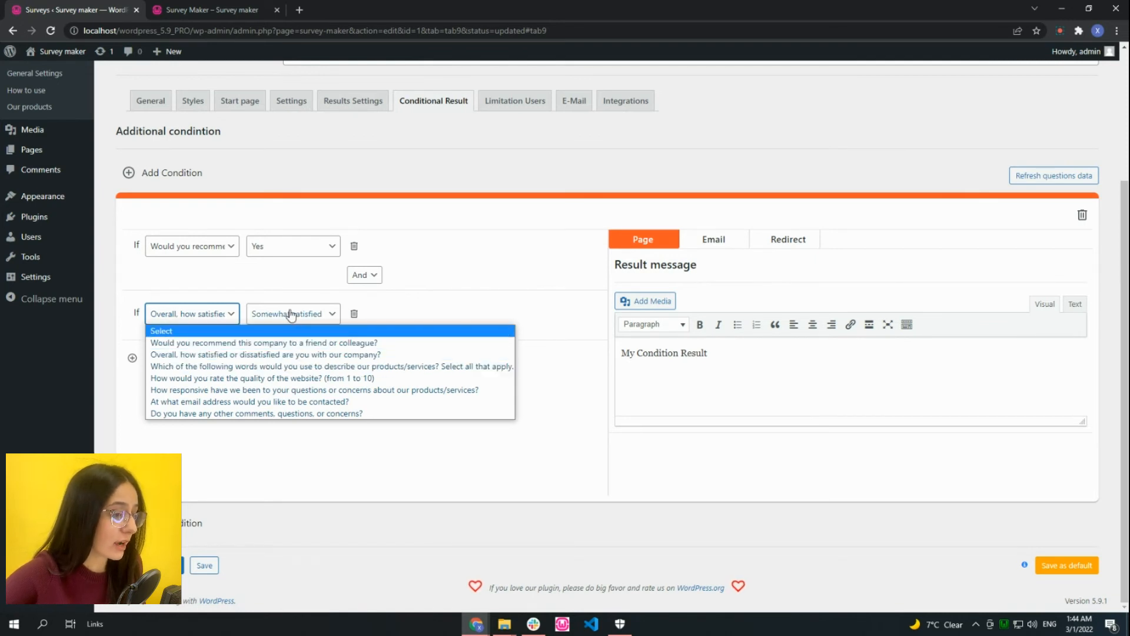
{"action": "left_click", "coordinate": [471, 304]}
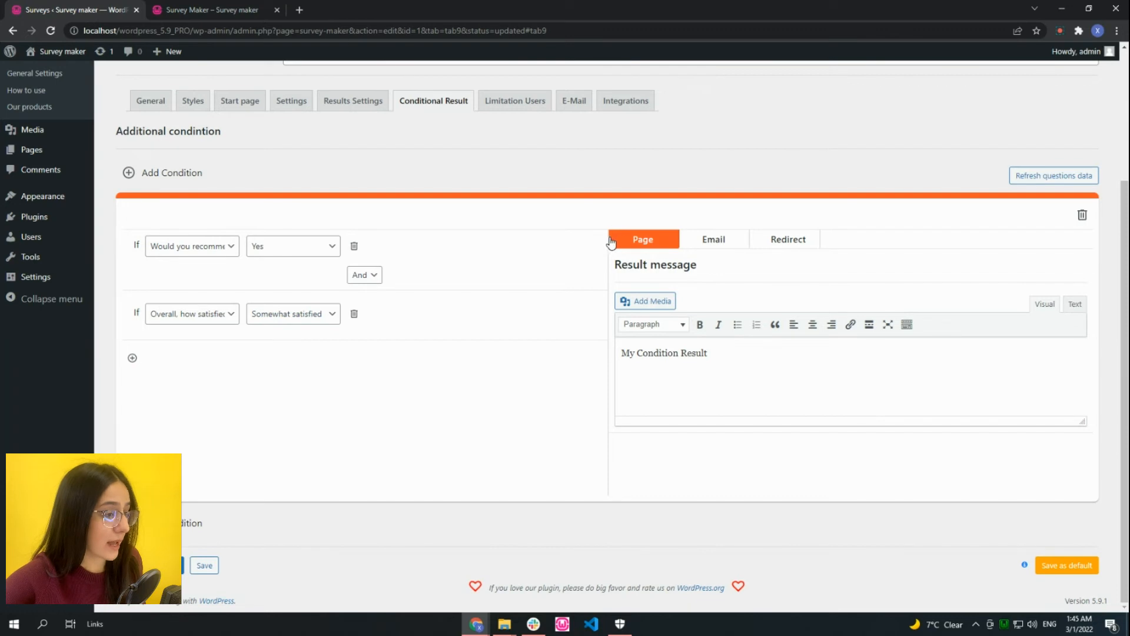
{"action": "left_click_drag", "start_coordinate": [709, 353], "coordinate": [620, 354]}
{"action": "left_click", "coordinate": [649, 369]}
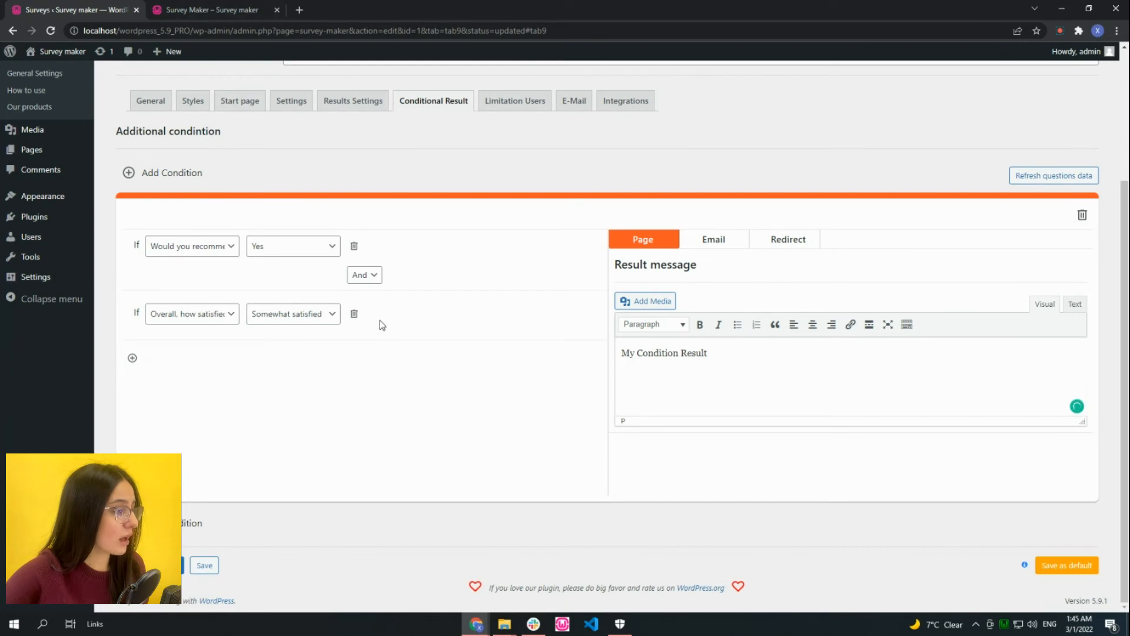
- On the published survey page, answer the first part with Yes and Somewhat satisfied, and proceed to the second part
{"action": "left_click", "coordinate": [199, 10]}
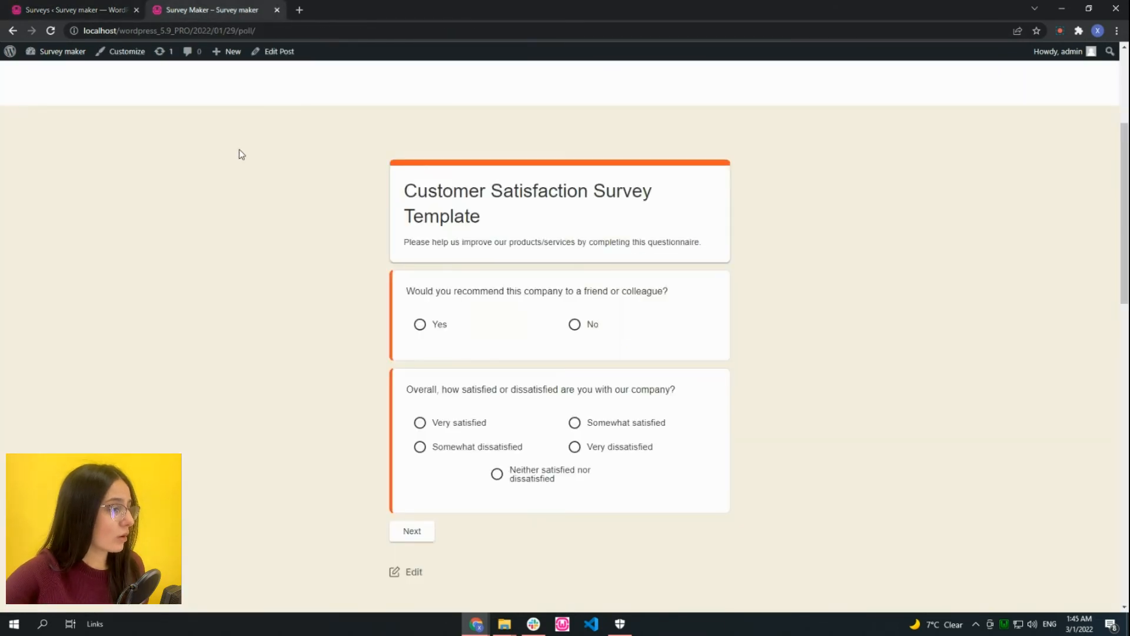
{"action": "scroll", "coordinate": [444, 283], "scroll_direction": "down", "scroll_amount": 1}
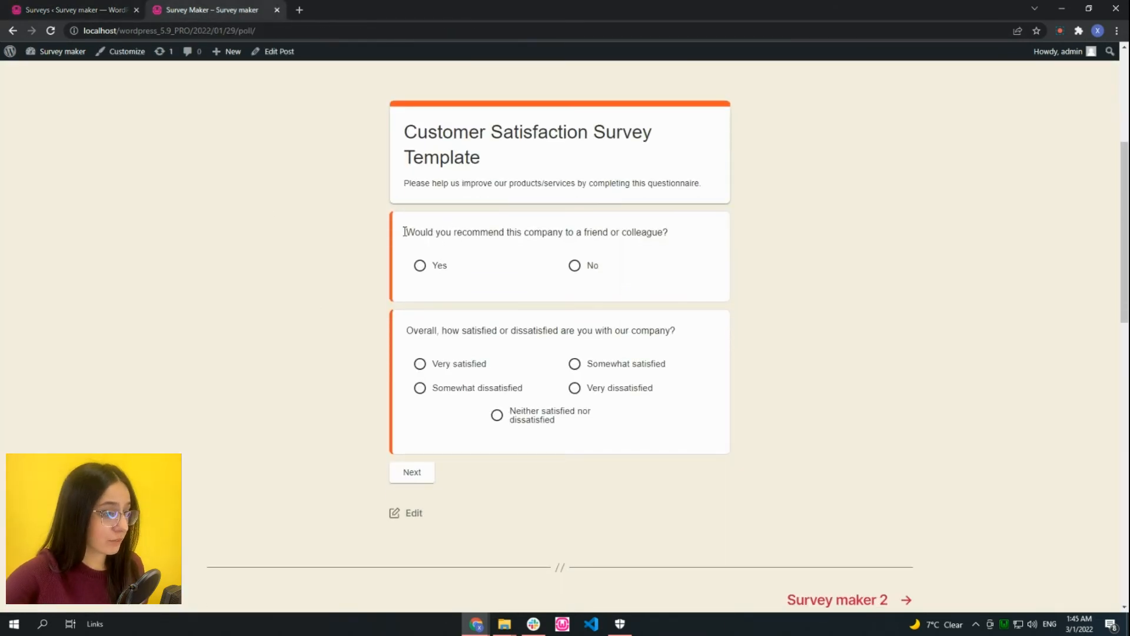
{"action": "left_click", "coordinate": [440, 269]}
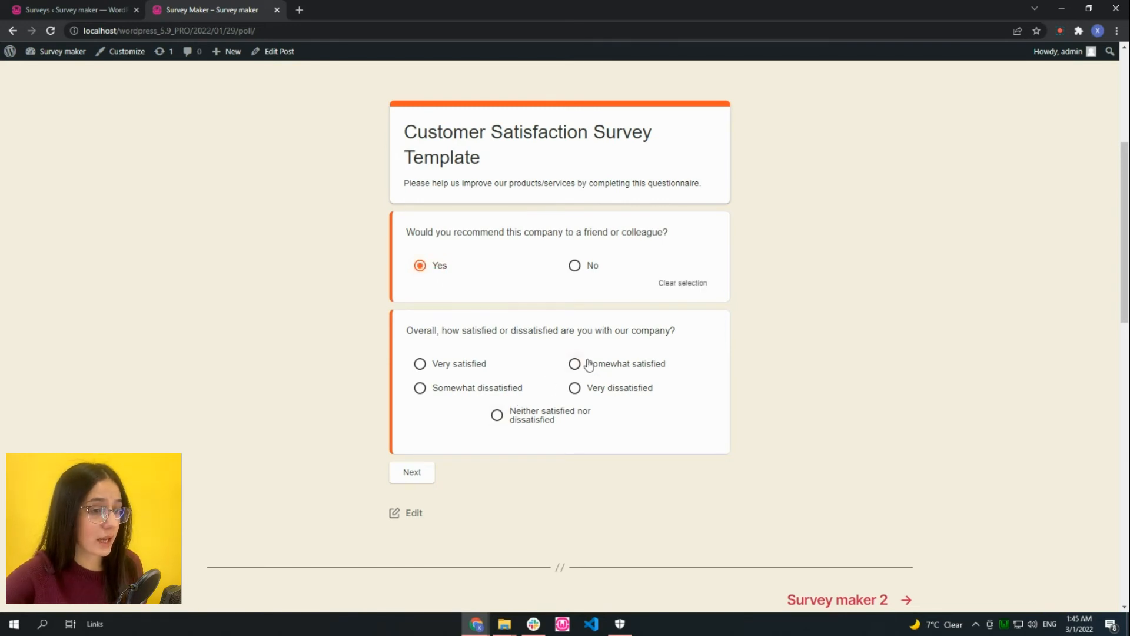
{"action": "left_click", "coordinate": [45, 7]}
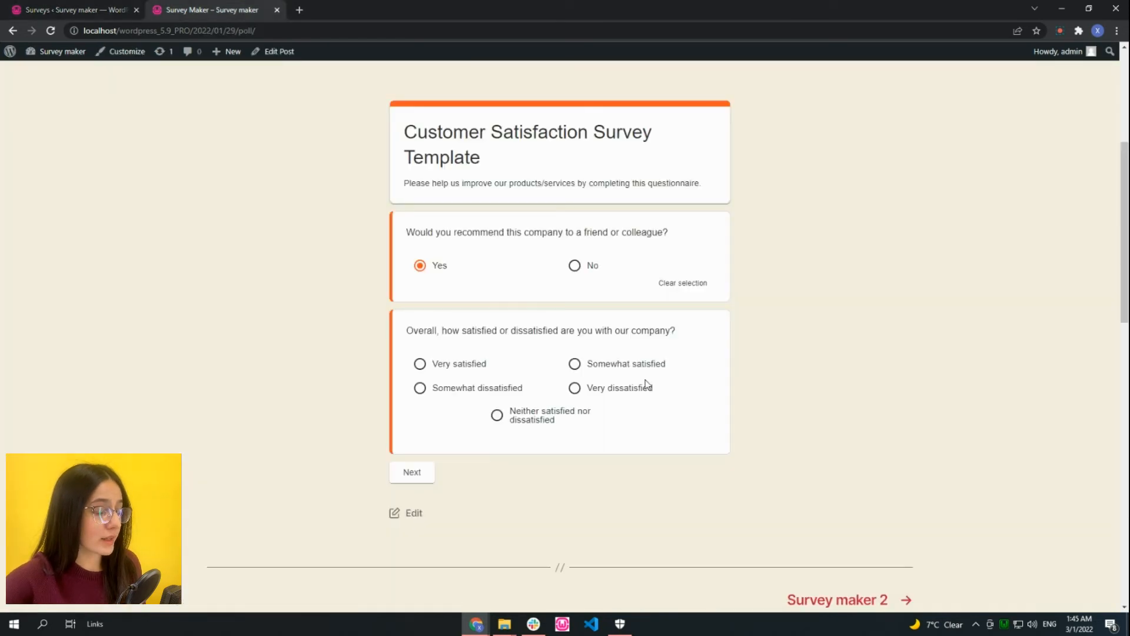
{"action": "left_click", "coordinate": [598, 363]}
{"action": "left_click", "coordinate": [430, 472]}
- Describe the products as Useful and Overpriced, rate the website 2, recheck the first part's answers, and proceed to Customer Care
{"action": "scroll", "coordinate": [448, 353], "scroll_direction": "down", "scroll_amount": 4}
{"action": "left_click", "coordinate": [447, 340]}
{"action": "type", "text": "2"}
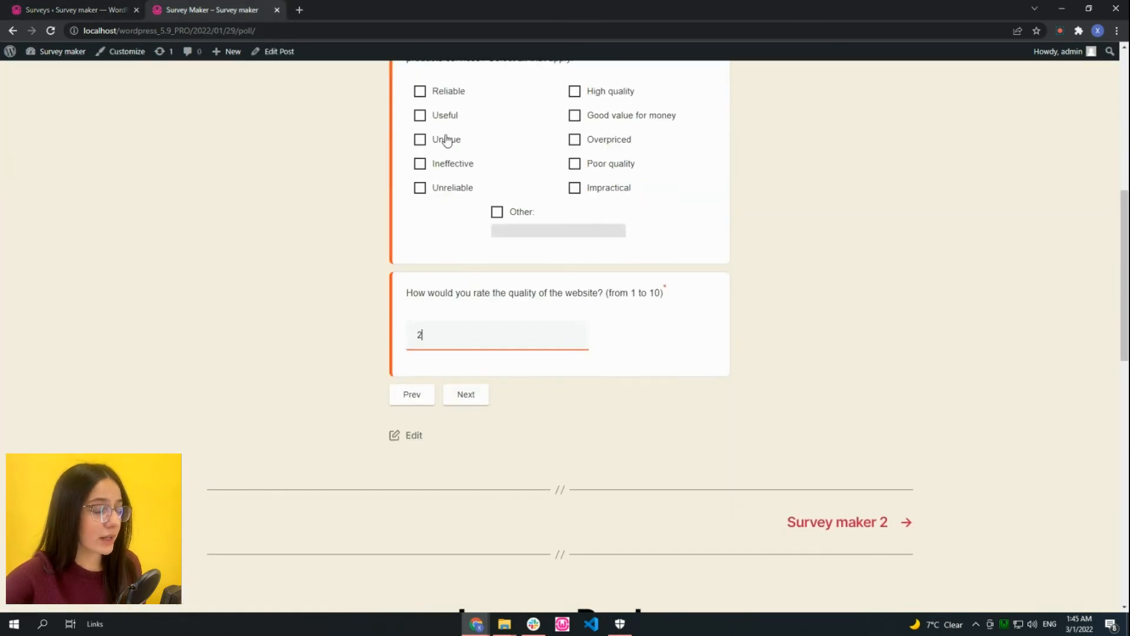
{"action": "left_click", "coordinate": [445, 121]}
{"action": "left_click", "coordinate": [604, 140]}
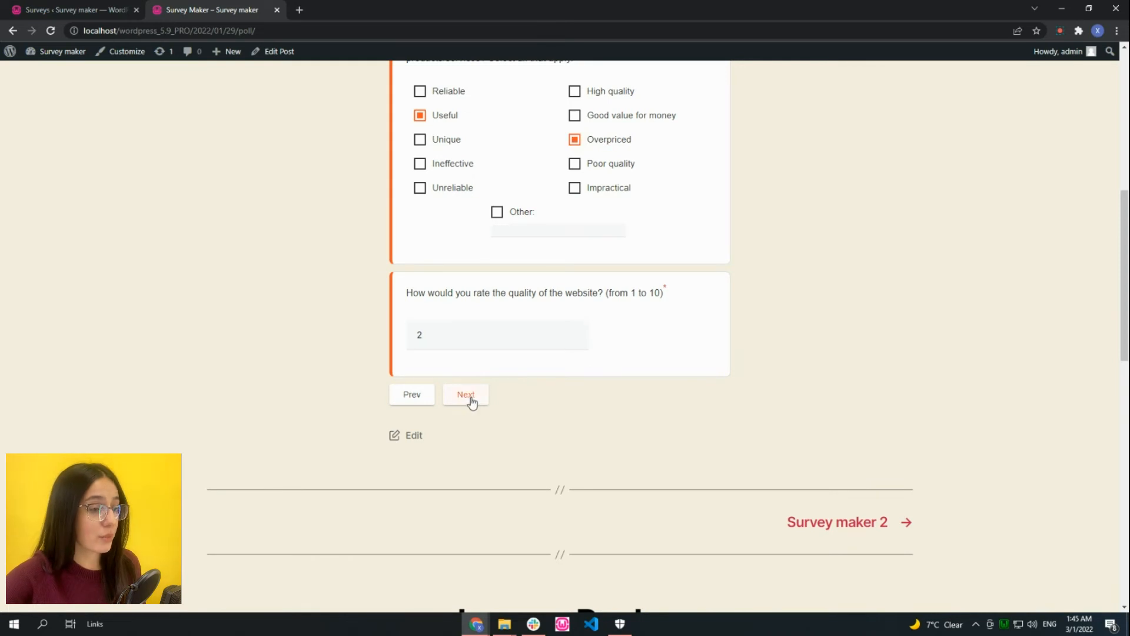
{"action": "left_click", "coordinate": [420, 395]}
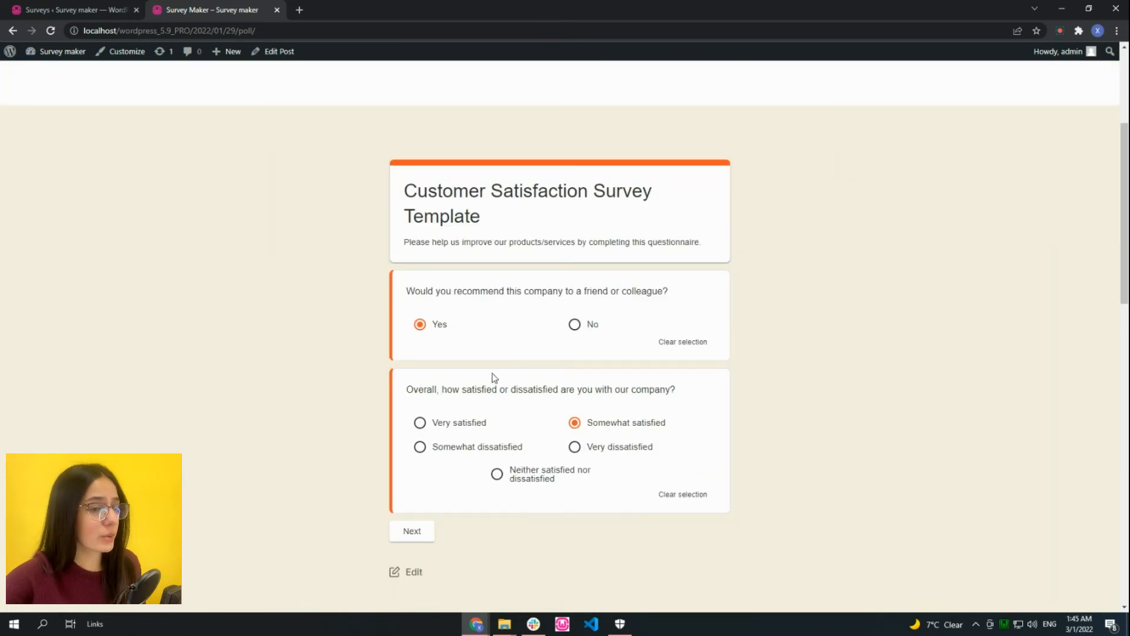
{"action": "left_click", "coordinate": [417, 532]}
{"action": "scroll", "coordinate": [760, 247], "scroll_direction": "down", "scroll_amount": 2}
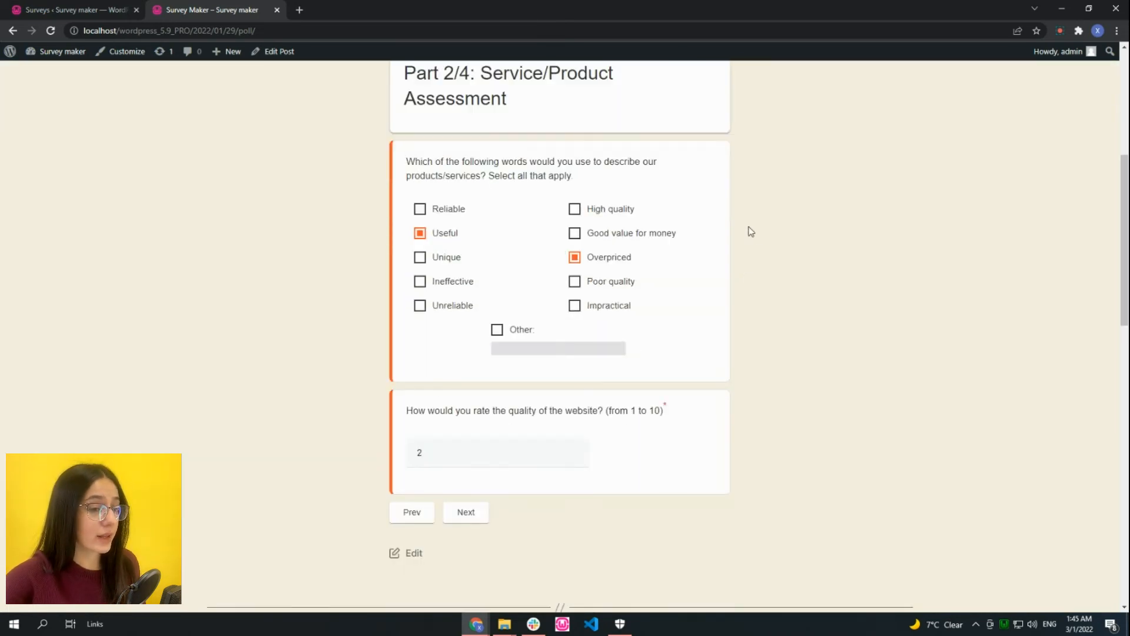
{"action": "left_click", "coordinate": [471, 515]}
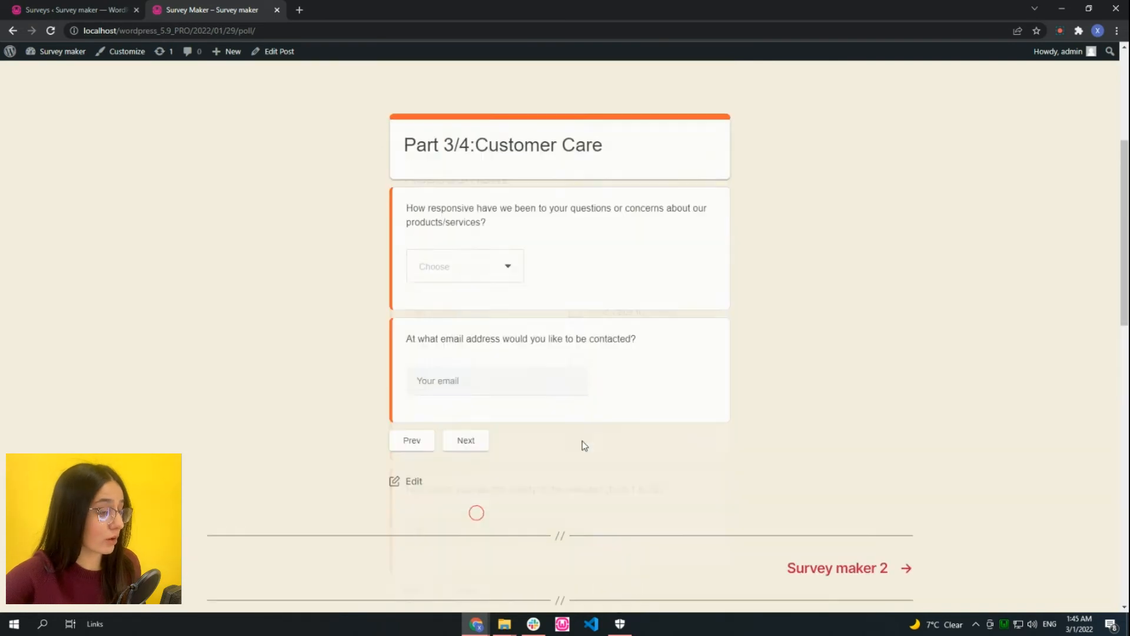
- Rate the responsiveness as Not so responsive, leave the email and comments empty, and finish the survey
{"action": "left_click", "coordinate": [468, 306]}
{"action": "left_click", "coordinate": [477, 408]}
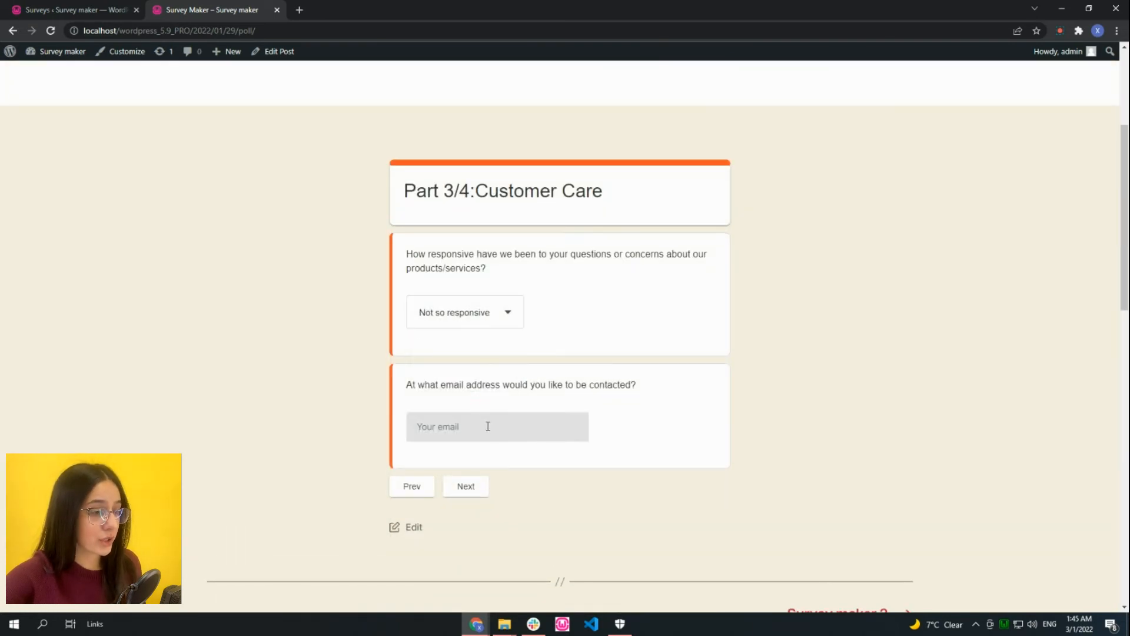
{"action": "left_click", "coordinate": [464, 487]}
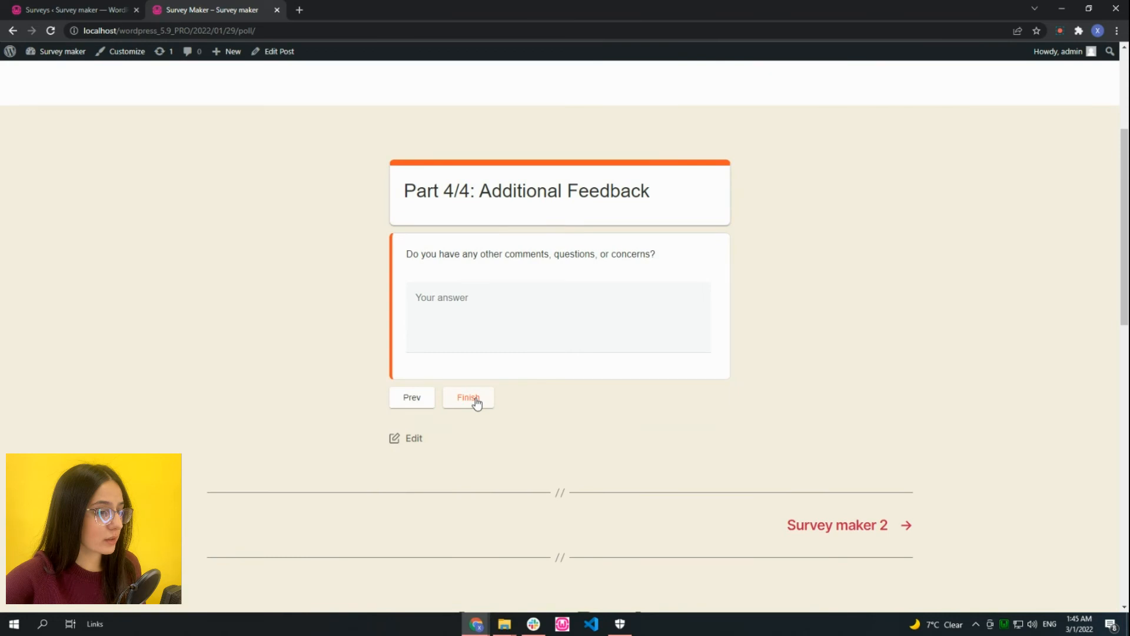
{"action": "left_click", "coordinate": [477, 403]}
{"action": "scroll", "coordinate": [534, 268], "scroll_direction": "up", "scroll_amount": 1}
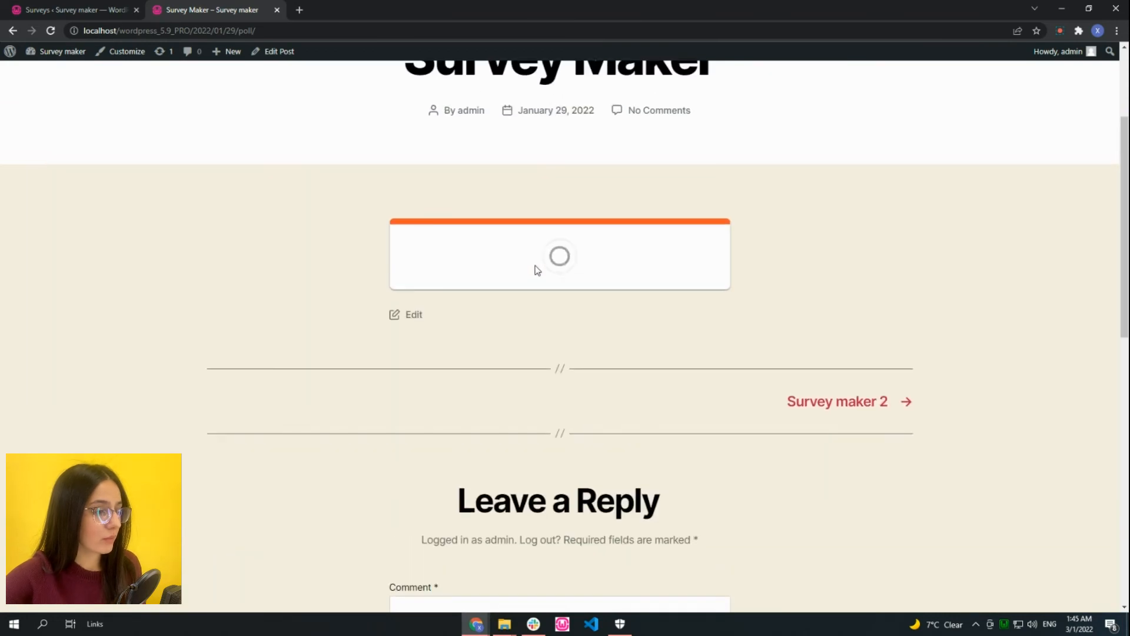
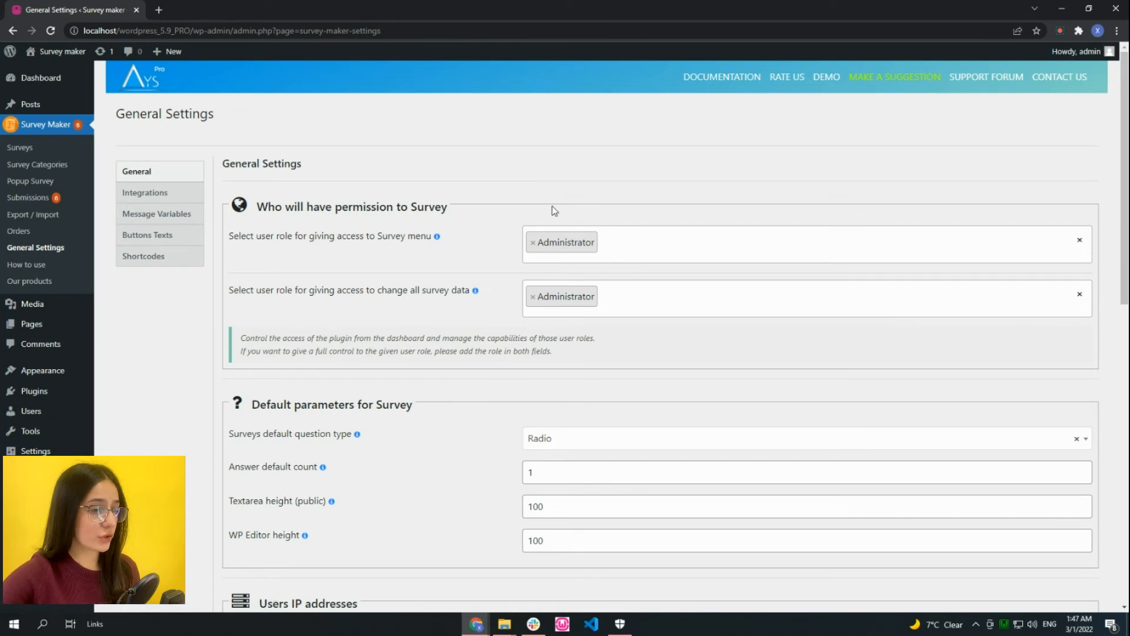
- Look through the General Settings sections, from survey permissions down to automatic email reporting
{"action": "scroll", "coordinate": [329, 232], "scroll_direction": "down", "scroll_amount": 4}
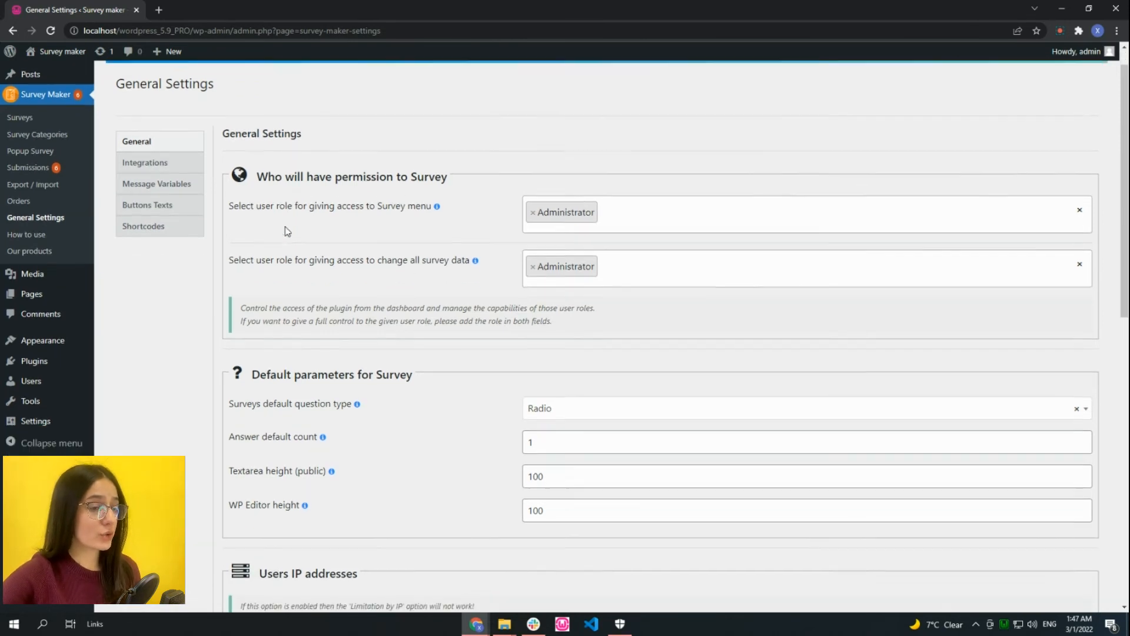
{"action": "scroll", "coordinate": [351, 232], "scroll_direction": "down", "scroll_amount": 3}
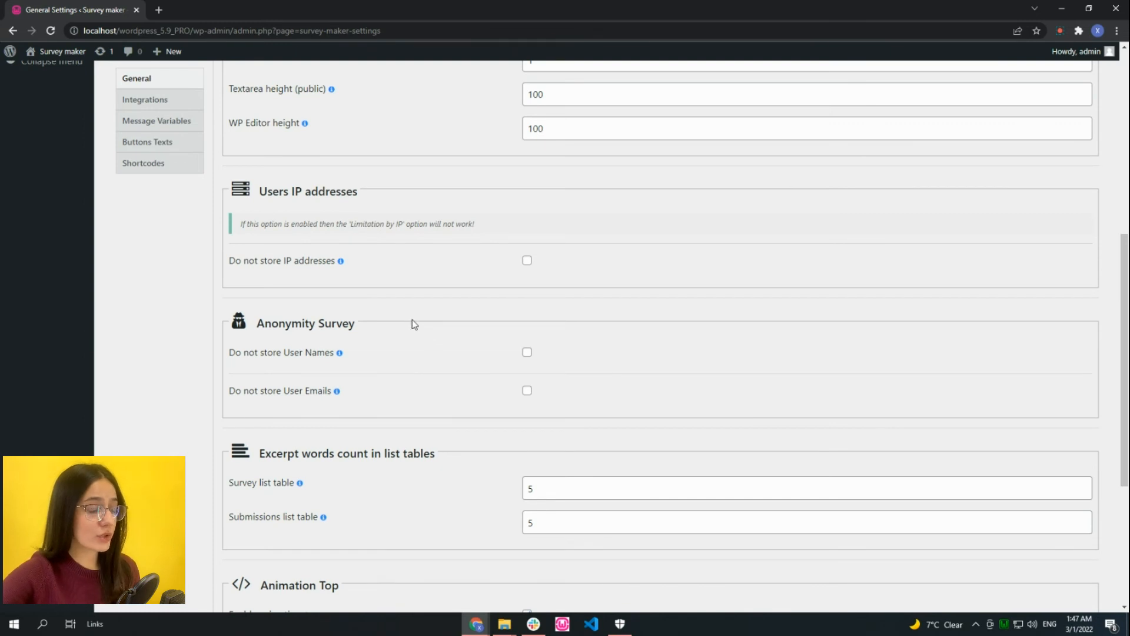
{"action": "scroll", "coordinate": [295, 282], "scroll_direction": "down", "scroll_amount": 2}
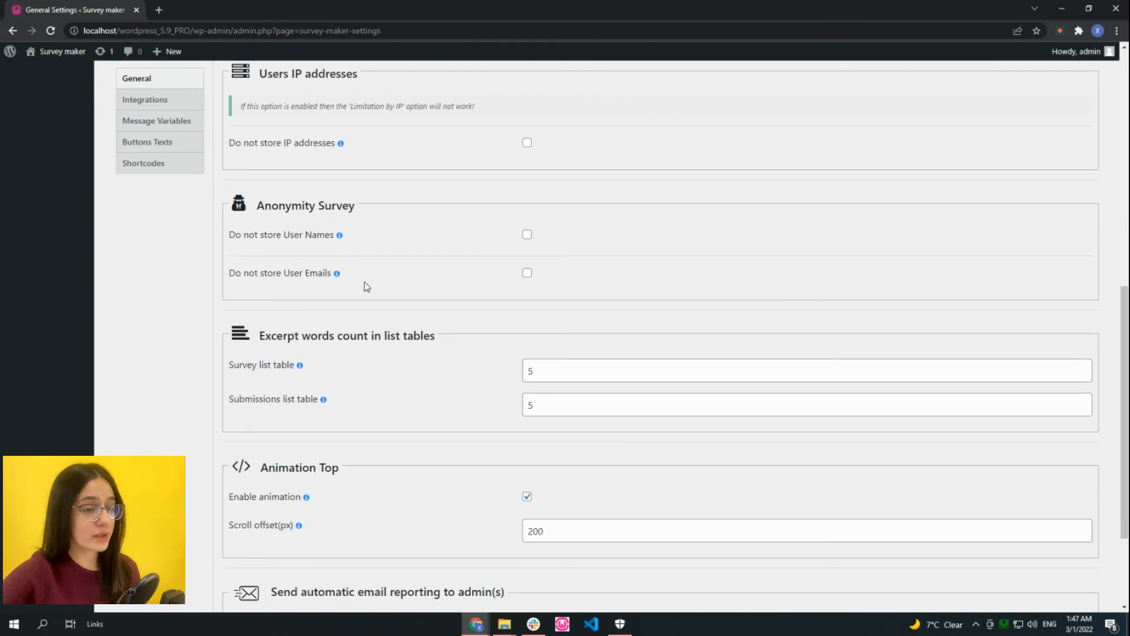
{"action": "scroll", "coordinate": [370, 334], "scroll_direction": "down", "scroll_amount": 3}
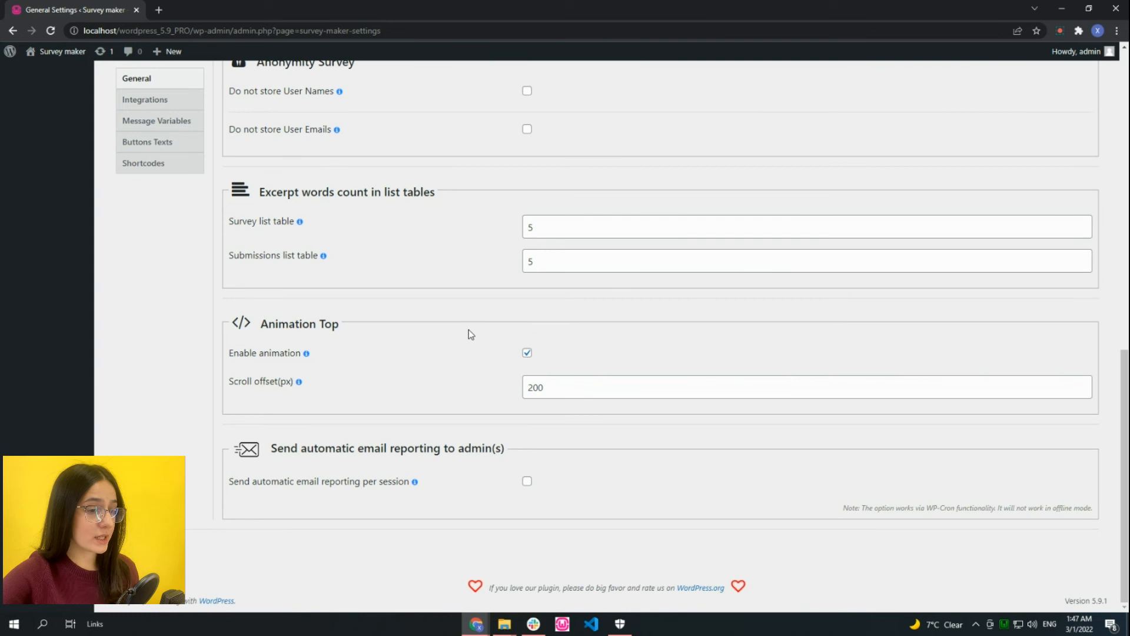
{"action": "scroll", "coordinate": [409, 356], "scroll_direction": "up", "scroll_amount": 2}
{"action": "scroll", "coordinate": [408, 357], "scroll_direction": "up", "scroll_amount": 8}
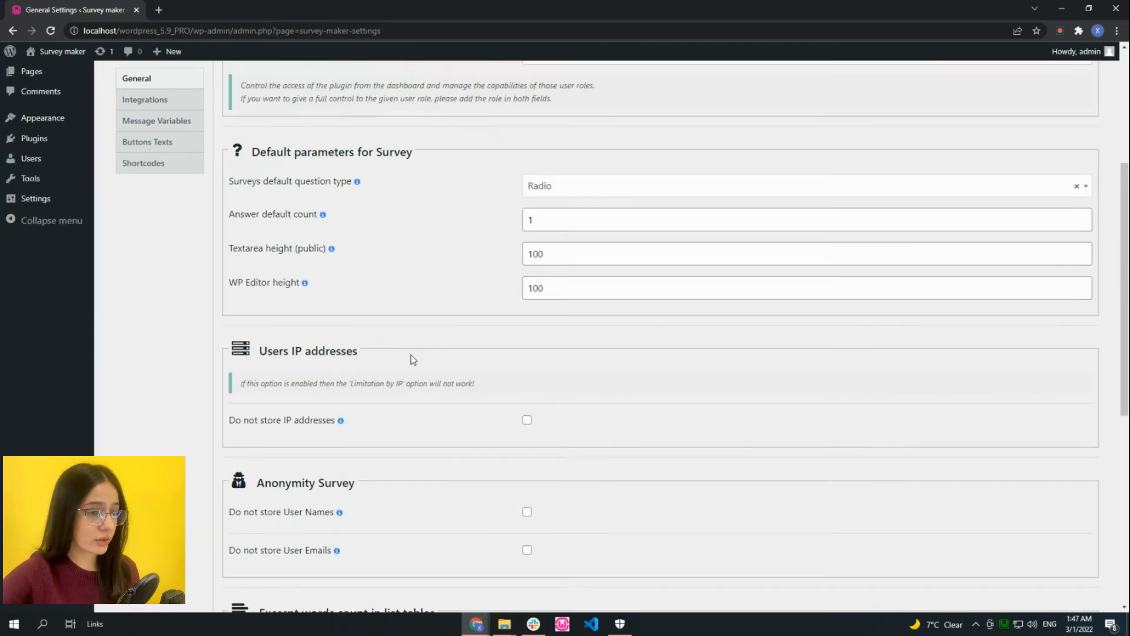
- Add the Author role to those with access to change all survey data
{"action": "scroll", "coordinate": [413, 359], "scroll_direction": "up", "scroll_amount": 2}
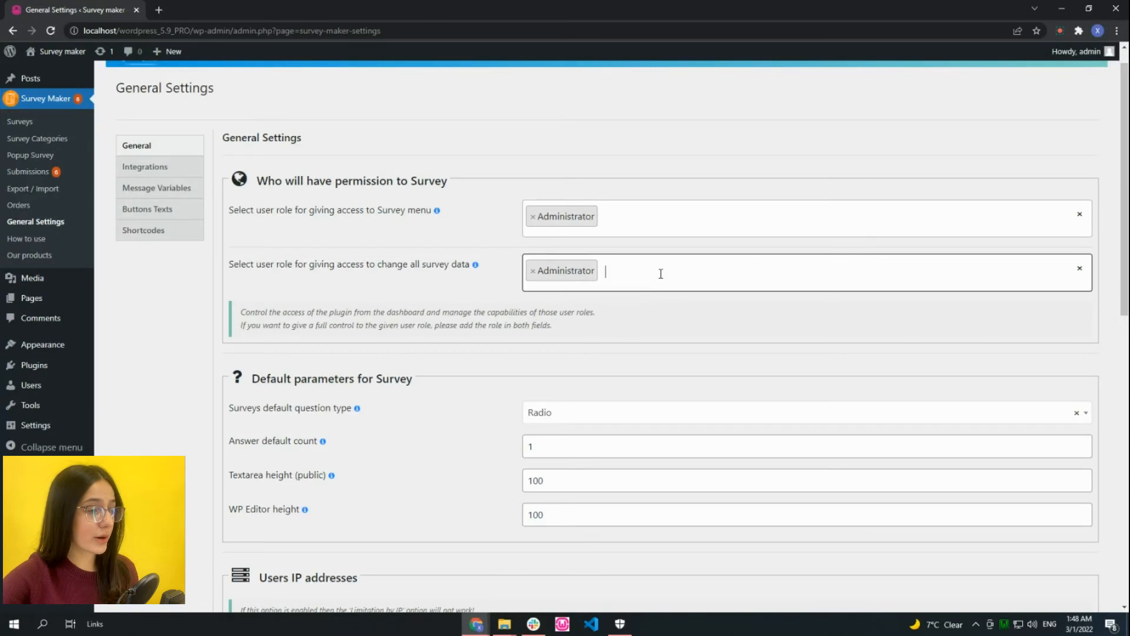
{"action": "left_click", "coordinate": [661, 273]}
{"action": "left_click", "coordinate": [600, 351]}
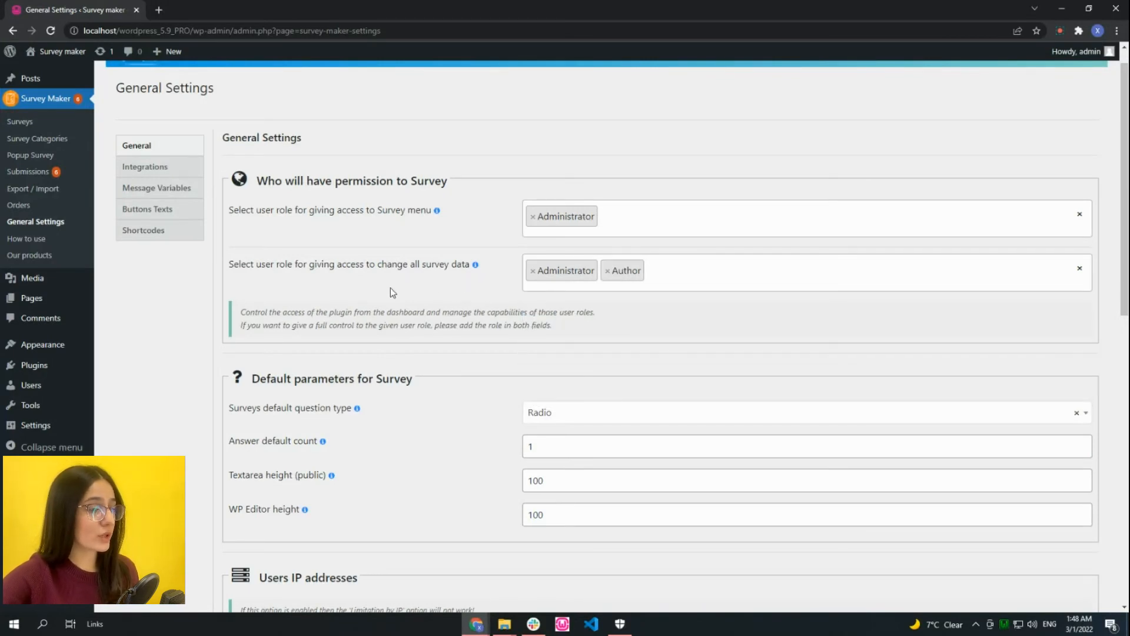
- Review the available default question types under the default survey parameters, keeping Radio
{"action": "scroll", "coordinate": [389, 347], "scroll_direction": "down", "scroll_amount": 1}
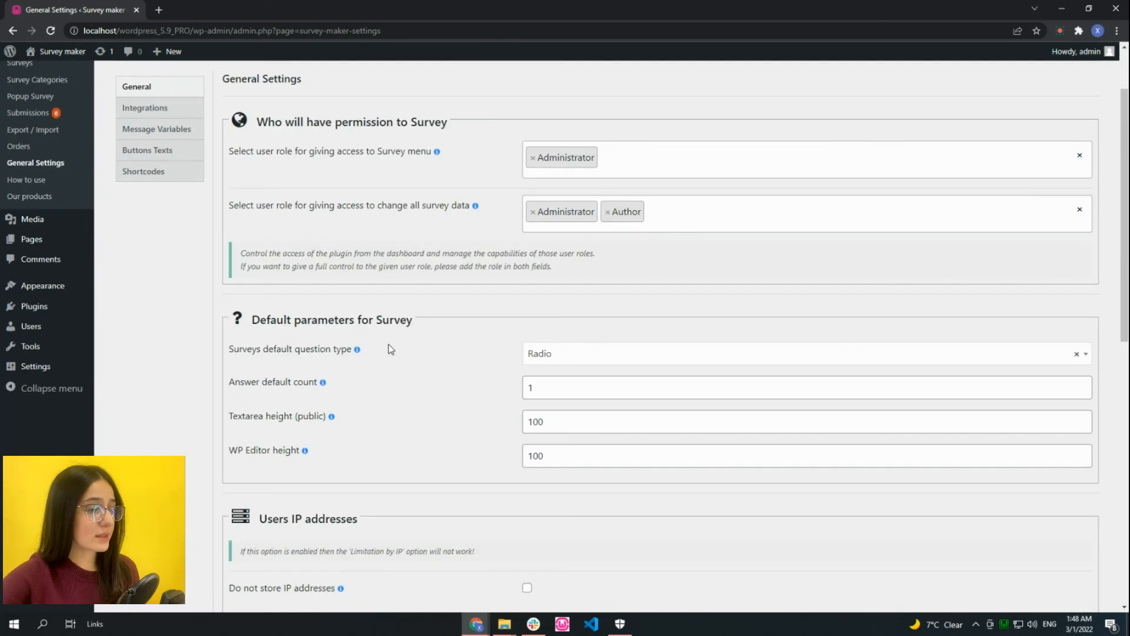
{"action": "scroll", "coordinate": [348, 315], "scroll_direction": "down", "scroll_amount": 1}
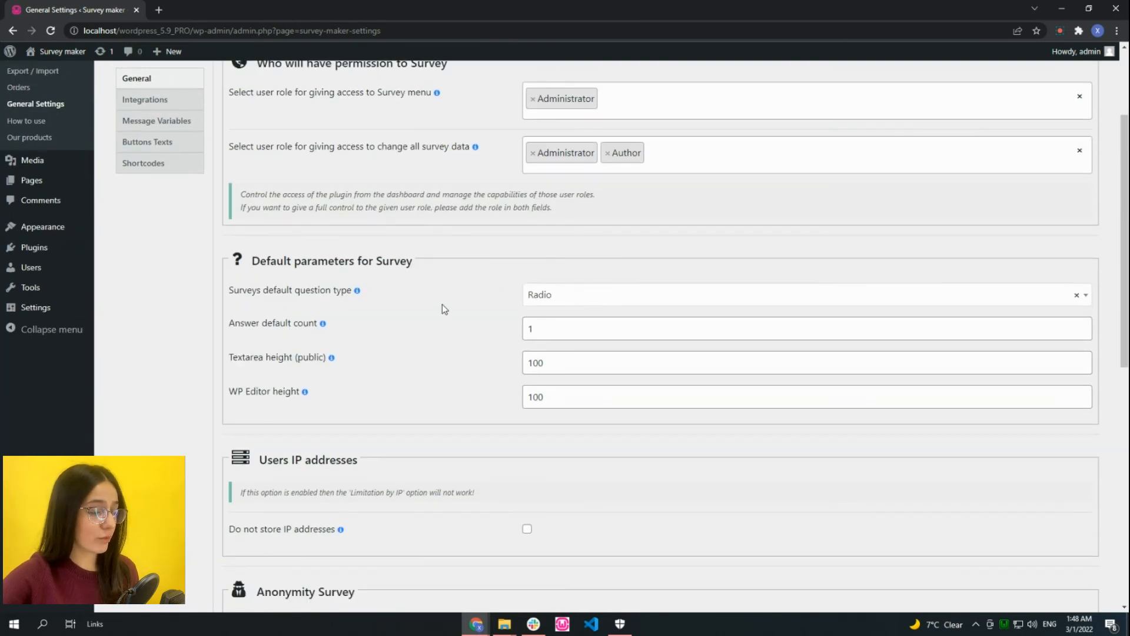
{"action": "left_click", "coordinate": [575, 295]}
{"action": "scroll", "coordinate": [565, 382], "scroll_direction": "down", "scroll_amount": 1}
{"action": "scroll", "coordinate": [558, 406], "scroll_direction": "down", "scroll_amount": 2}
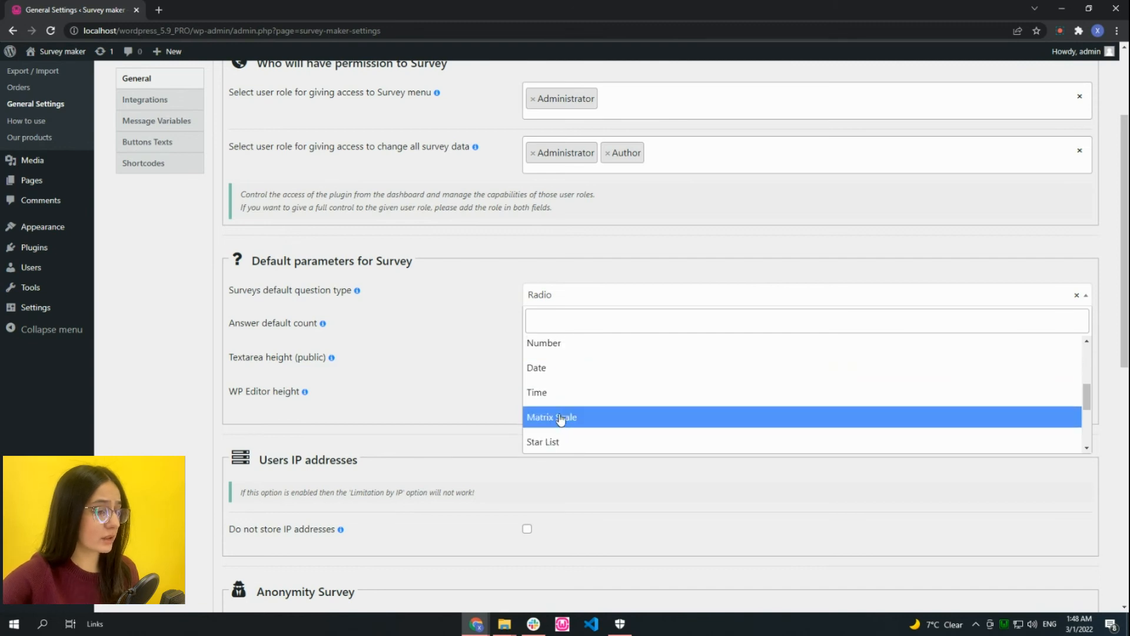
{"action": "scroll", "coordinate": [538, 386], "scroll_direction": "down", "scroll_amount": 1}
{"action": "scroll", "coordinate": [548, 382], "scroll_direction": "up", "scroll_amount": 4}
{"action": "scroll", "coordinate": [568, 307], "scroll_direction": "down", "scroll_amount": 2}
{"action": "scroll", "coordinate": [566, 295], "scroll_direction": "down", "scroll_amount": 4}
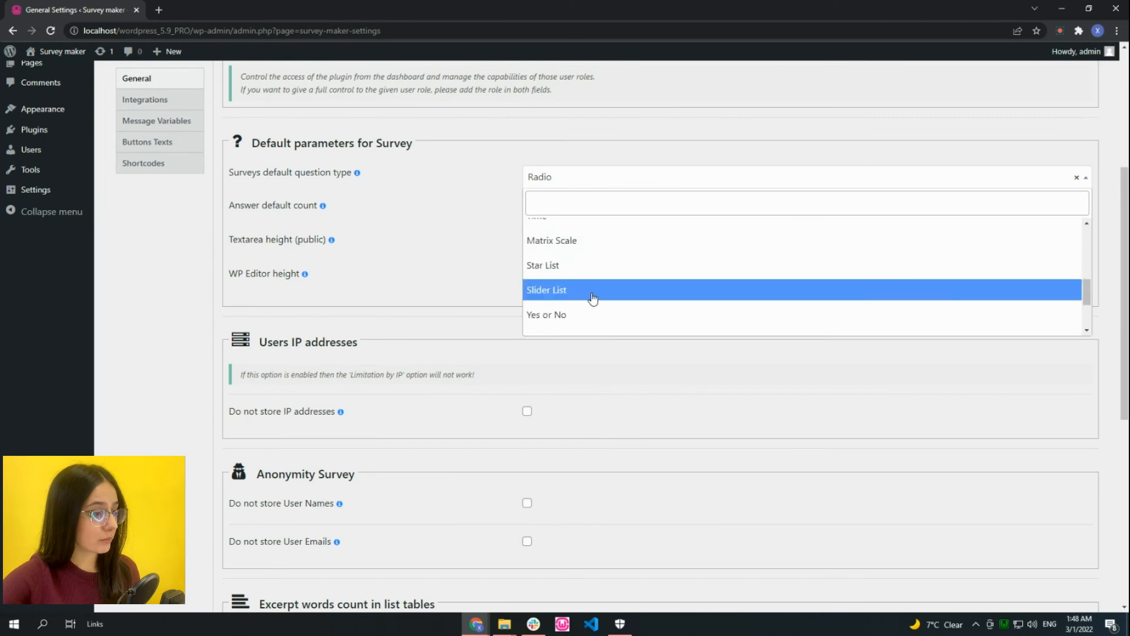
{"action": "left_click", "coordinate": [416, 287]}
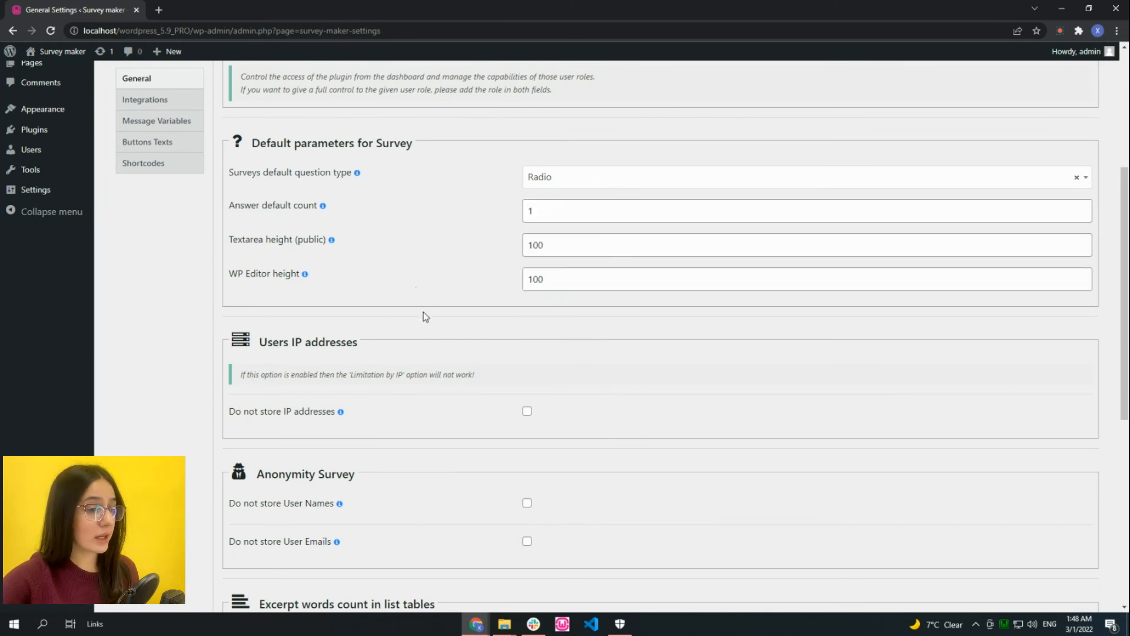
- Try the anonymity options for not storing user names and user emails, and switch both off again
{"action": "scroll", "coordinate": [353, 347], "scroll_direction": "down", "scroll_amount": 2}
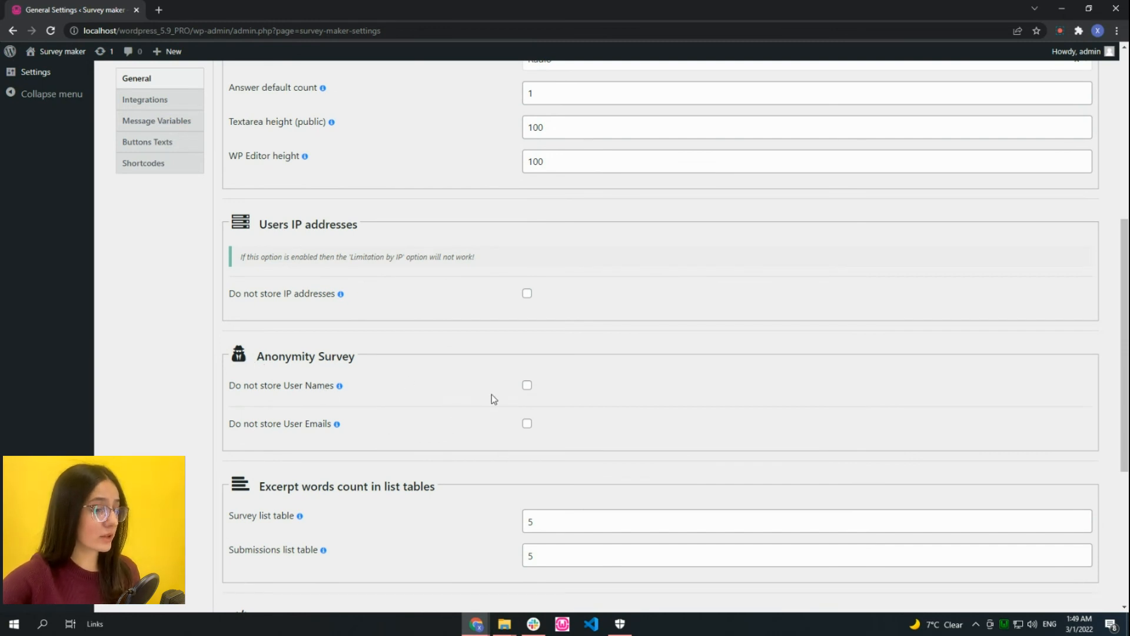
{"action": "left_click", "coordinate": [527, 385]}
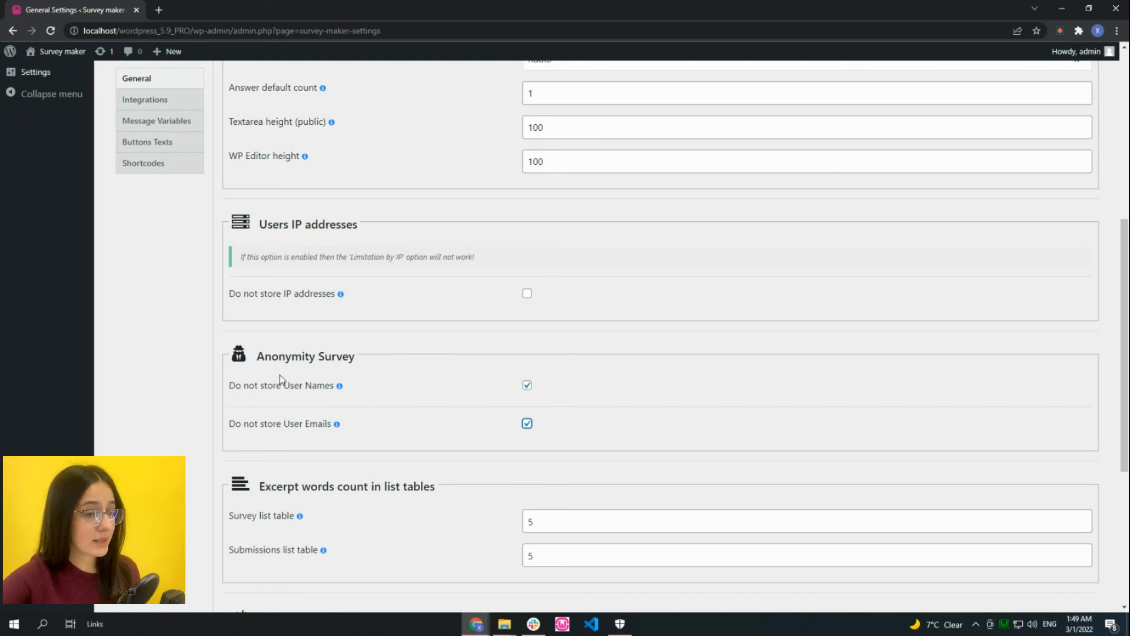
{"action": "scroll", "coordinate": [279, 380], "scroll_direction": "down", "scroll_amount": 1}
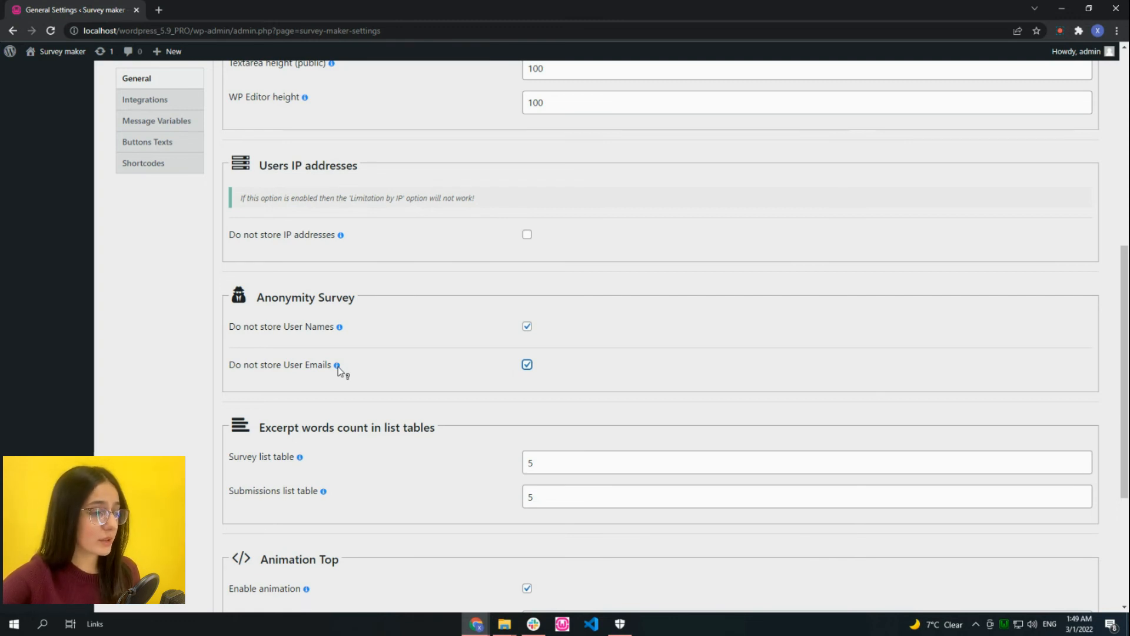
{"action": "left_click", "coordinate": [527, 365]}
{"action": "left_click", "coordinate": [527, 326]}
{"action": "left_click", "coordinate": [326, 386]}
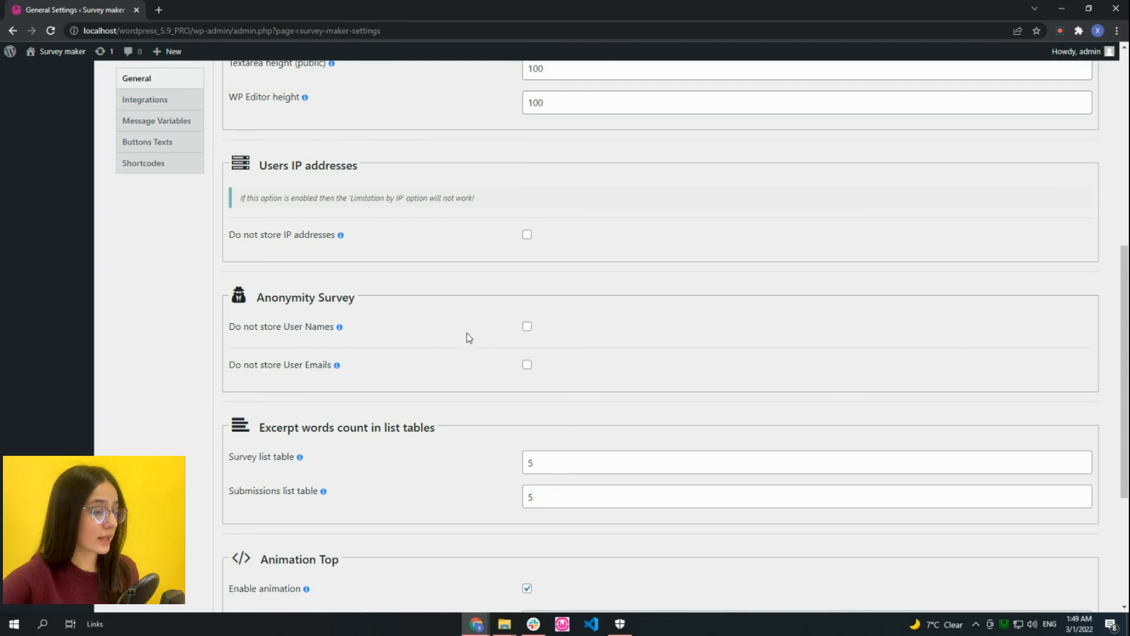
- Enable automatic email reporting per session to the admins and review its session period and email address options
{"action": "scroll", "coordinate": [447, 319], "scroll_direction": "down", "scroll_amount": 4}
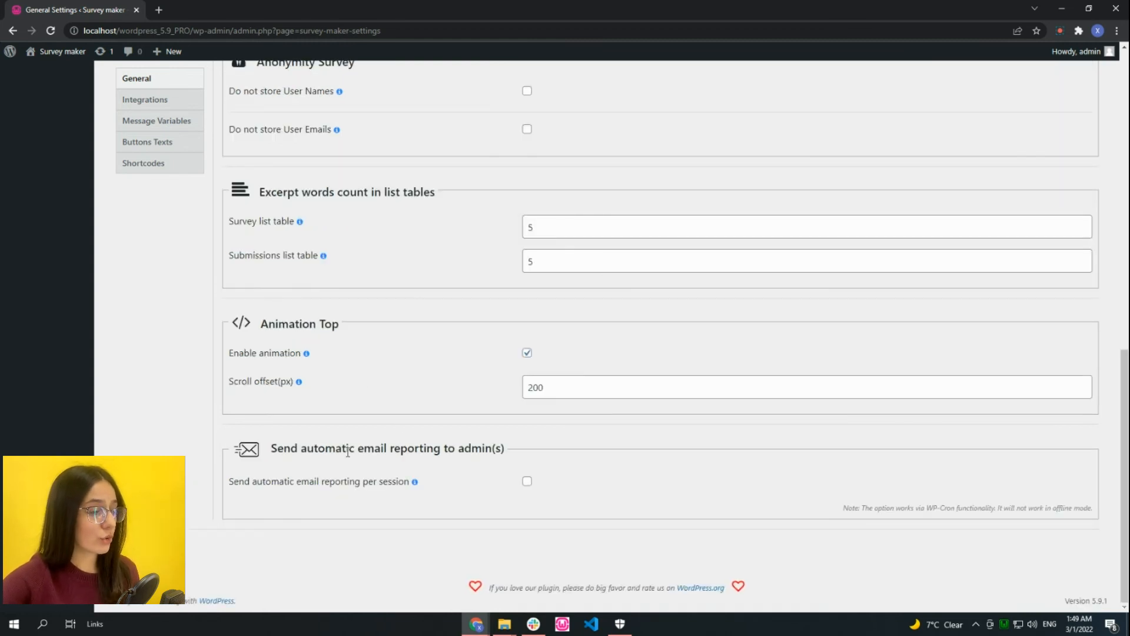
{"action": "left_click", "coordinate": [527, 481]}
{"action": "scroll", "coordinate": [442, 491], "scroll_direction": "down", "scroll_amount": 1}
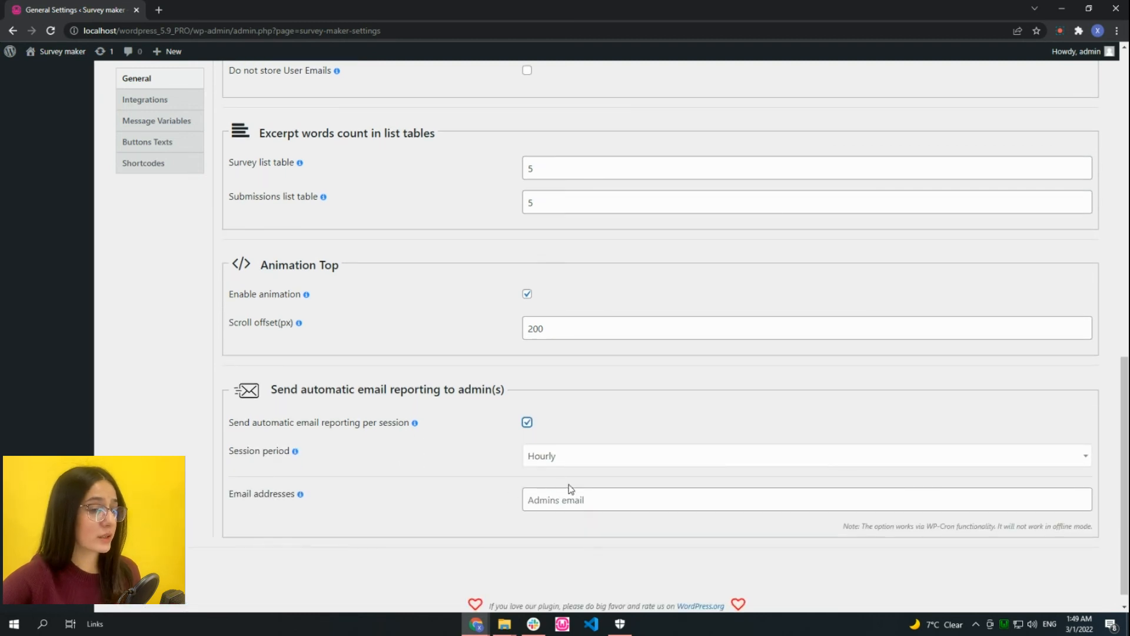
{"action": "scroll", "coordinate": [479, 433], "scroll_direction": "up", "scroll_amount": 1}
{"action": "scroll", "coordinate": [480, 433], "scroll_direction": "down", "scroll_amount": 1}
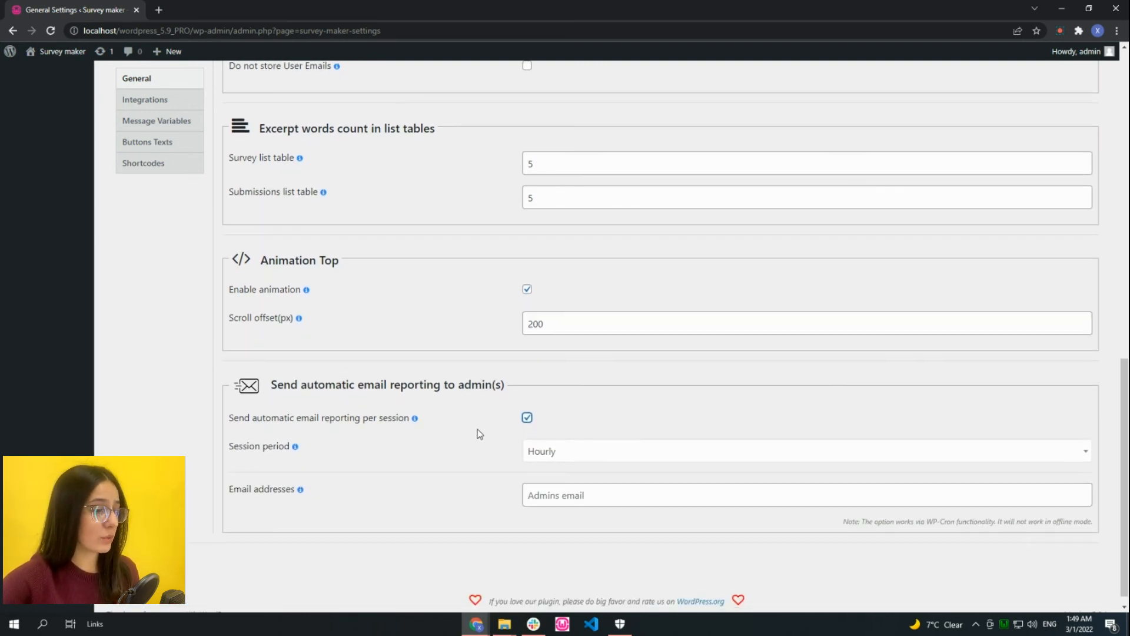
{"action": "scroll", "coordinate": [461, 426], "scroll_direction": "up", "scroll_amount": 1}
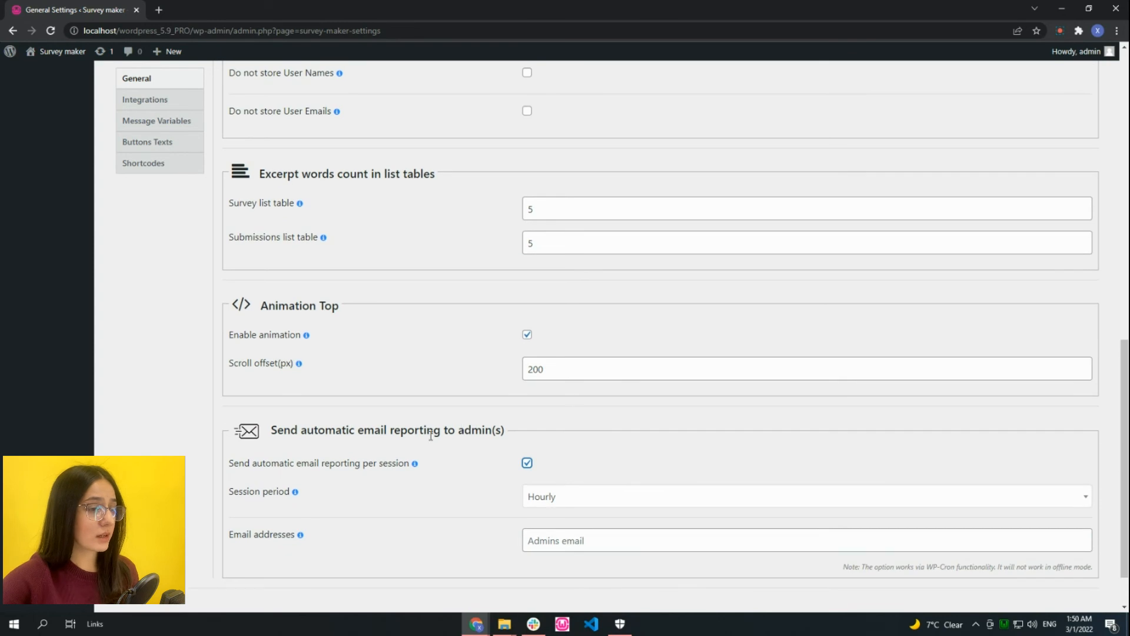
{"action": "scroll", "coordinate": [221, 493], "scroll_direction": "up", "scroll_amount": 10}
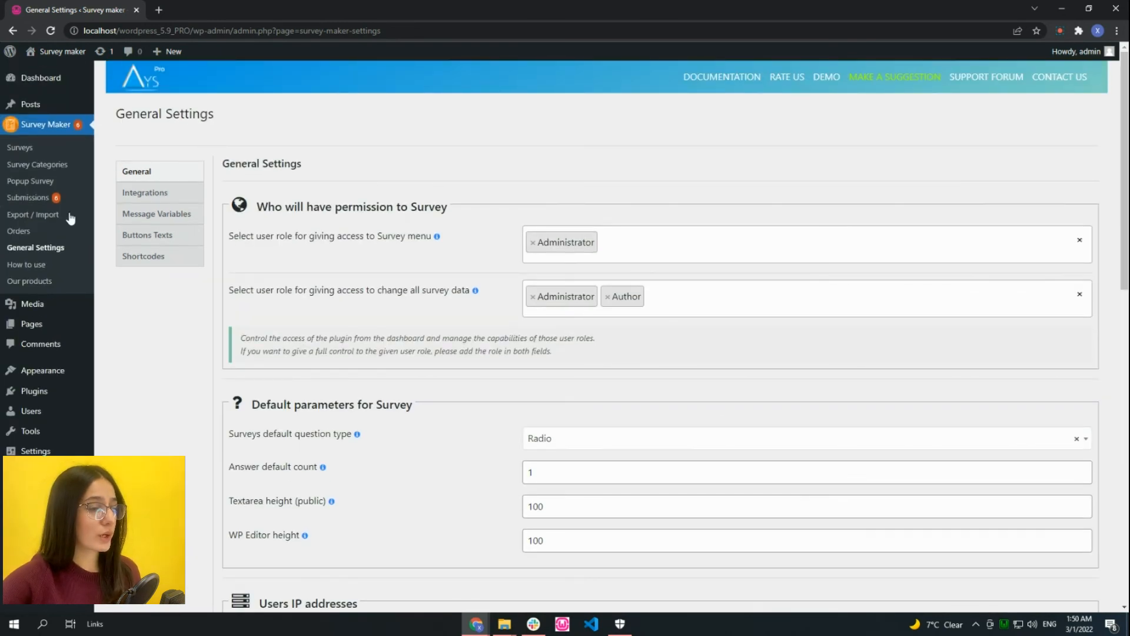
- Open the submissions report for the Customer Satisfaction Survey Template and look through the summary charts for each question
{"action": "left_click", "coordinate": [47, 199]}
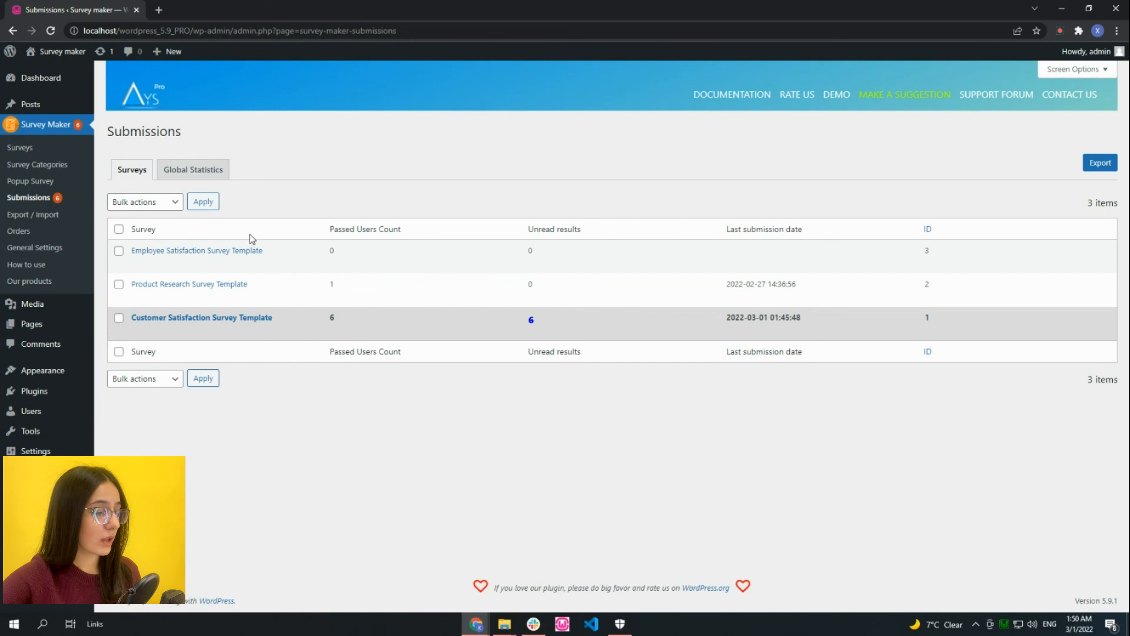
{"action": "left_click", "coordinate": [264, 321]}
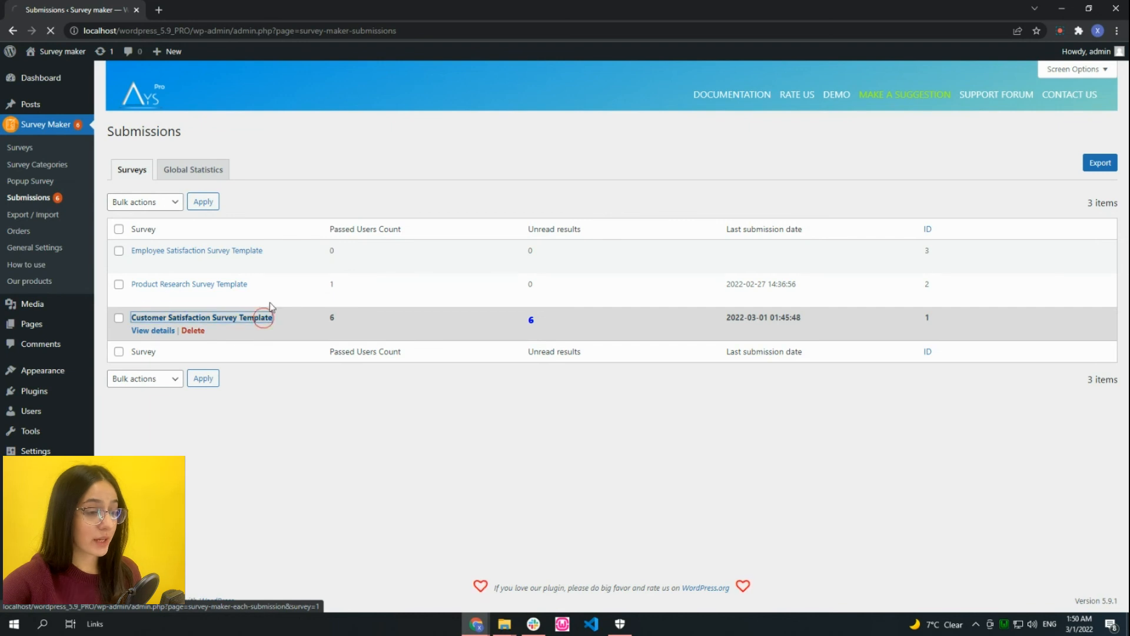
{"action": "scroll", "coordinate": [277, 311], "scroll_direction": "down", "scroll_amount": 15}
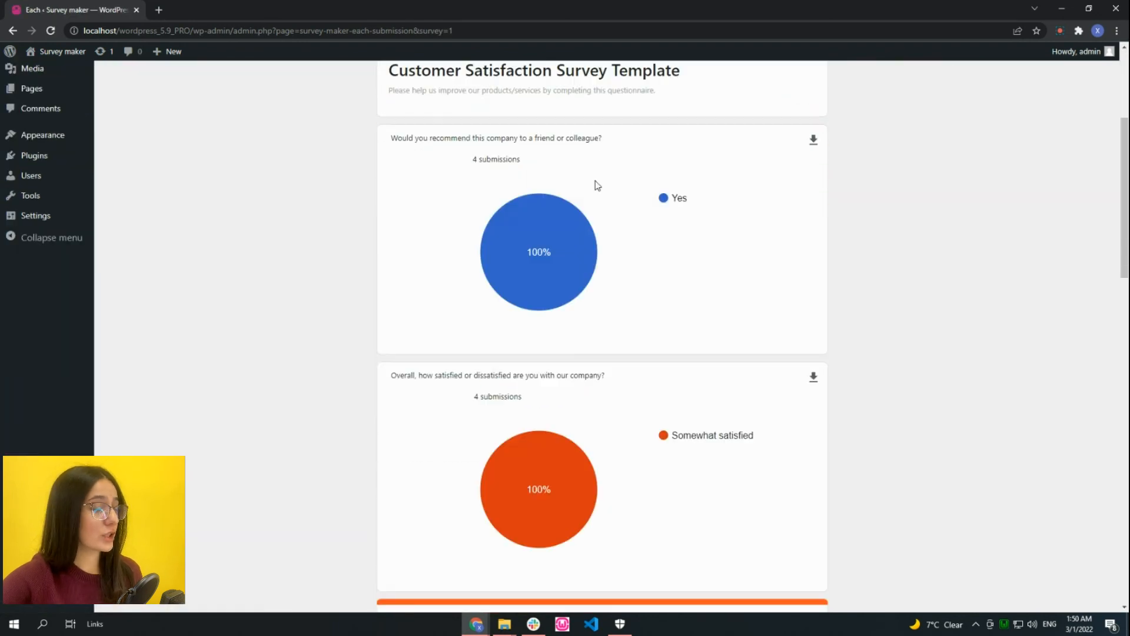
{"action": "scroll", "coordinate": [537, 338], "scroll_direction": "down", "scroll_amount": 9}
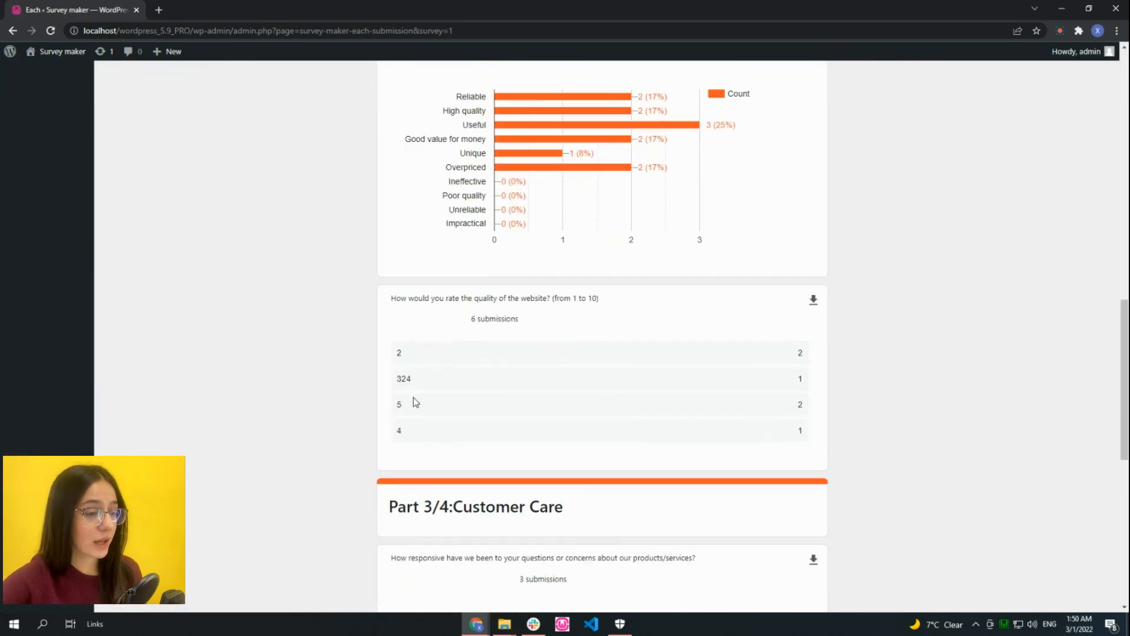
{"action": "scroll", "coordinate": [492, 340], "scroll_direction": "up", "scroll_amount": 8}
{"action": "scroll", "coordinate": [488, 363], "scroll_direction": "up", "scroll_amount": 15}
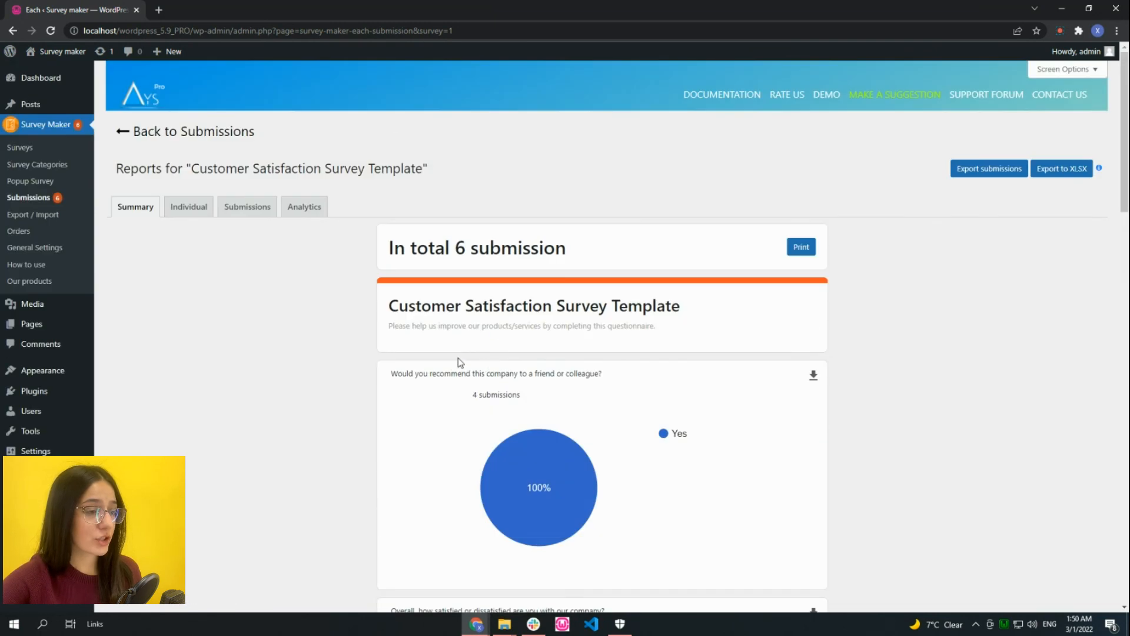
{"action": "scroll", "coordinate": [487, 307], "scroll_direction": "down", "scroll_amount": 5}
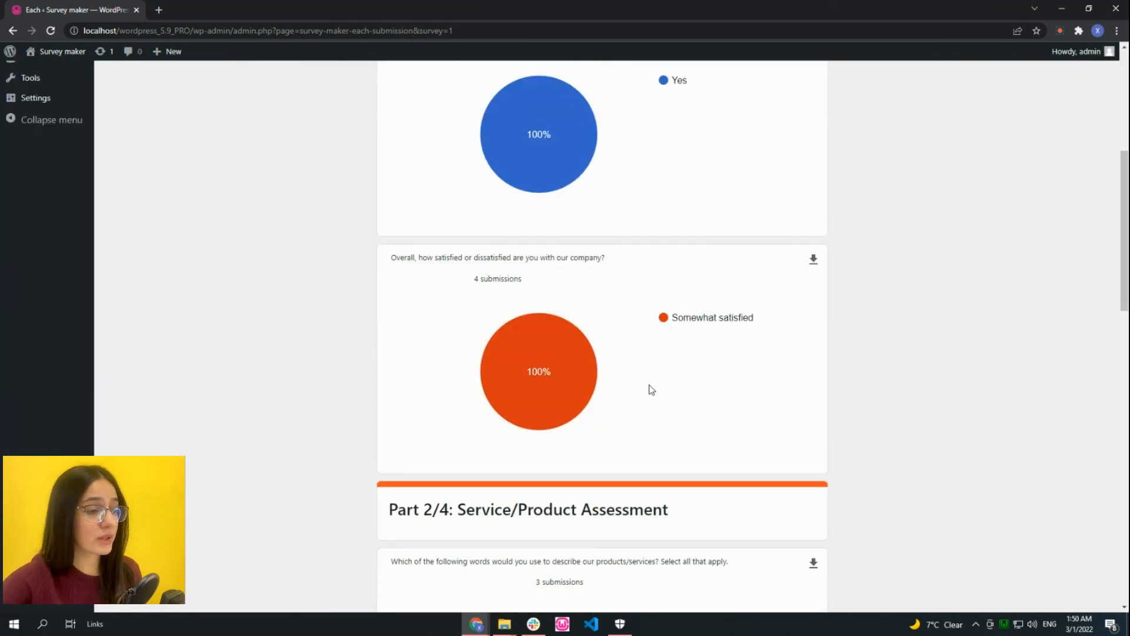
{"action": "scroll", "coordinate": [653, 390], "scroll_direction": "up", "scroll_amount": 10}
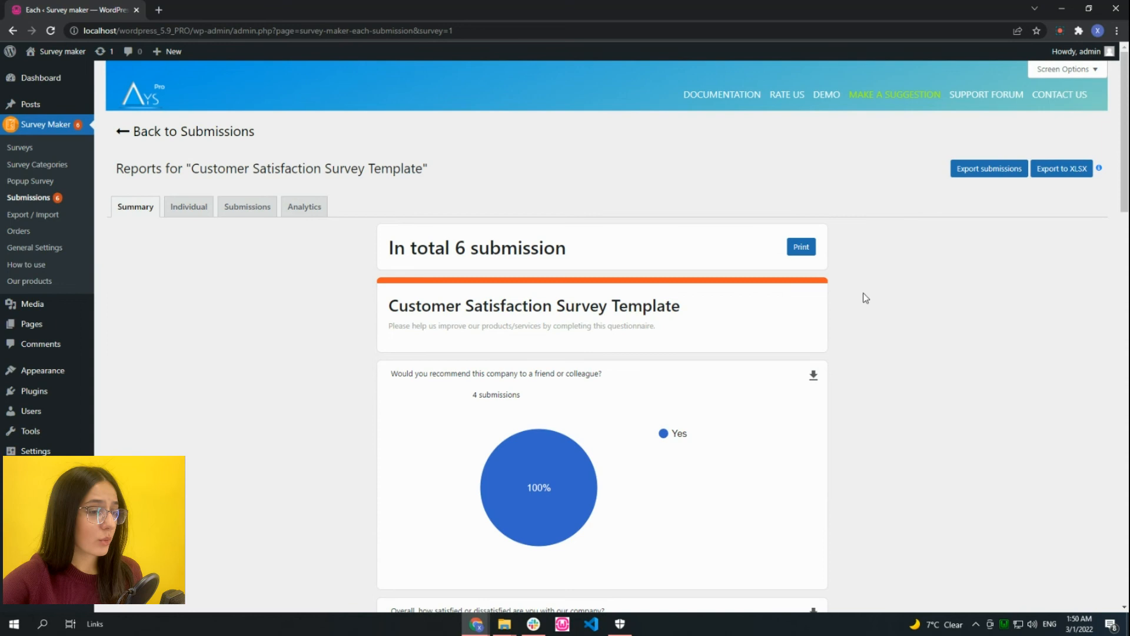
- Try filtering the submissions export by the admin user, and close the export filter without exporting
{"action": "scroll", "coordinate": [792, 380], "scroll_direction": "down", "scroll_amount": 1}
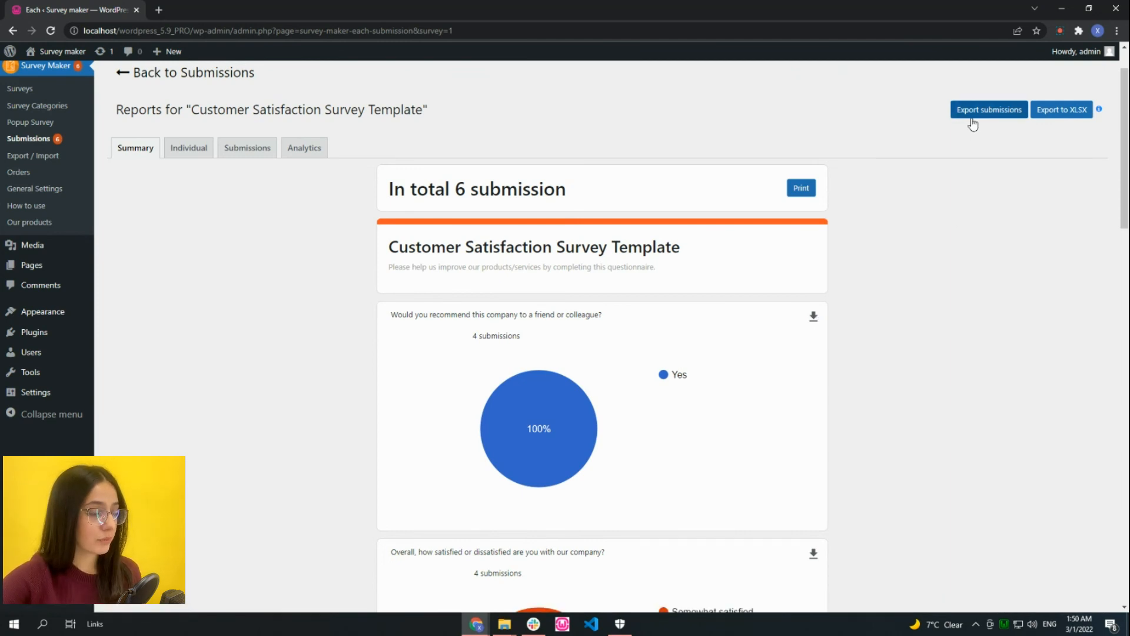
{"action": "left_click", "coordinate": [1012, 116]}
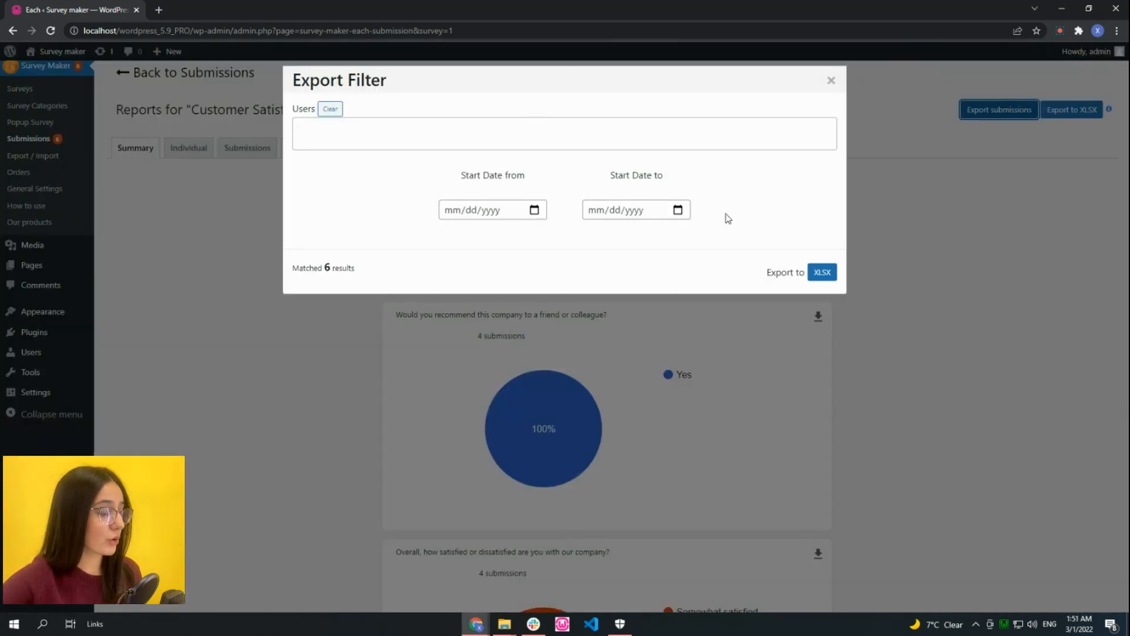
{"action": "left_click", "coordinate": [497, 128]}
{"action": "left_click", "coordinate": [416, 164]}
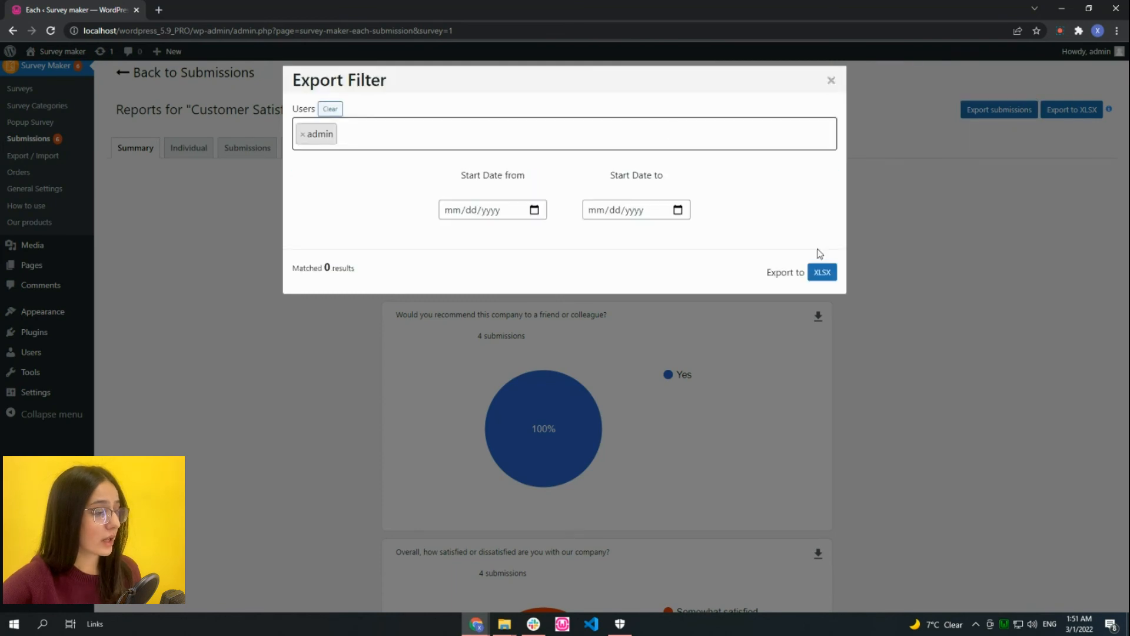
{"action": "left_click", "coordinate": [831, 81]}
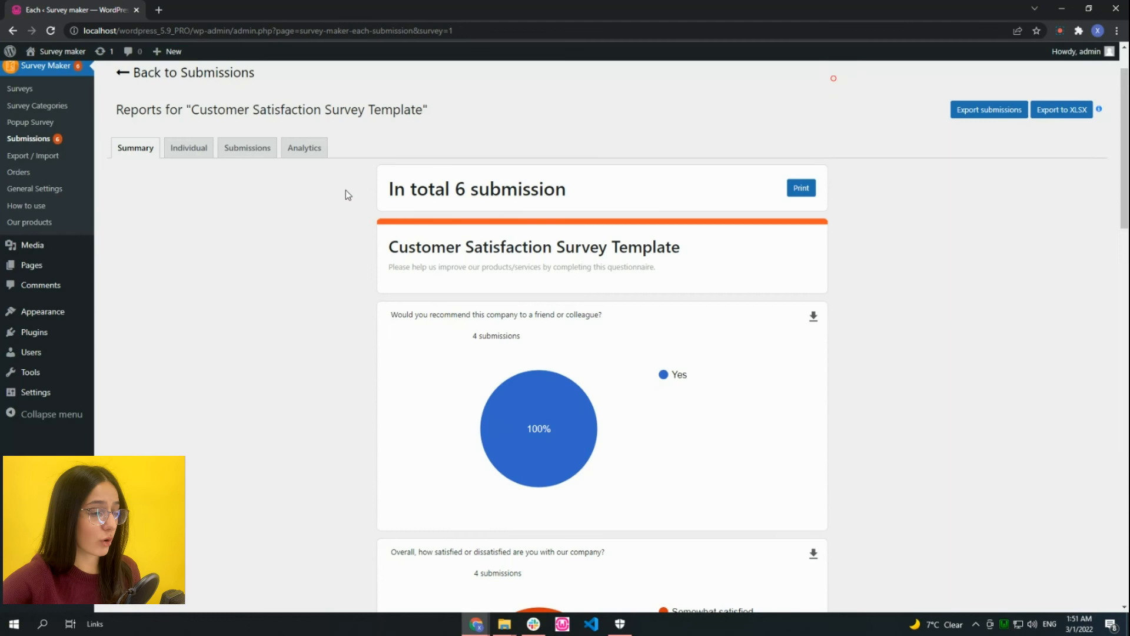
- Examine the individual responses to the survey, moving from the latest response to the first one and reading through its answers
{"action": "left_click", "coordinate": [198, 155]}
{"action": "scroll", "coordinate": [436, 295], "scroll_direction": "down", "scroll_amount": 3}
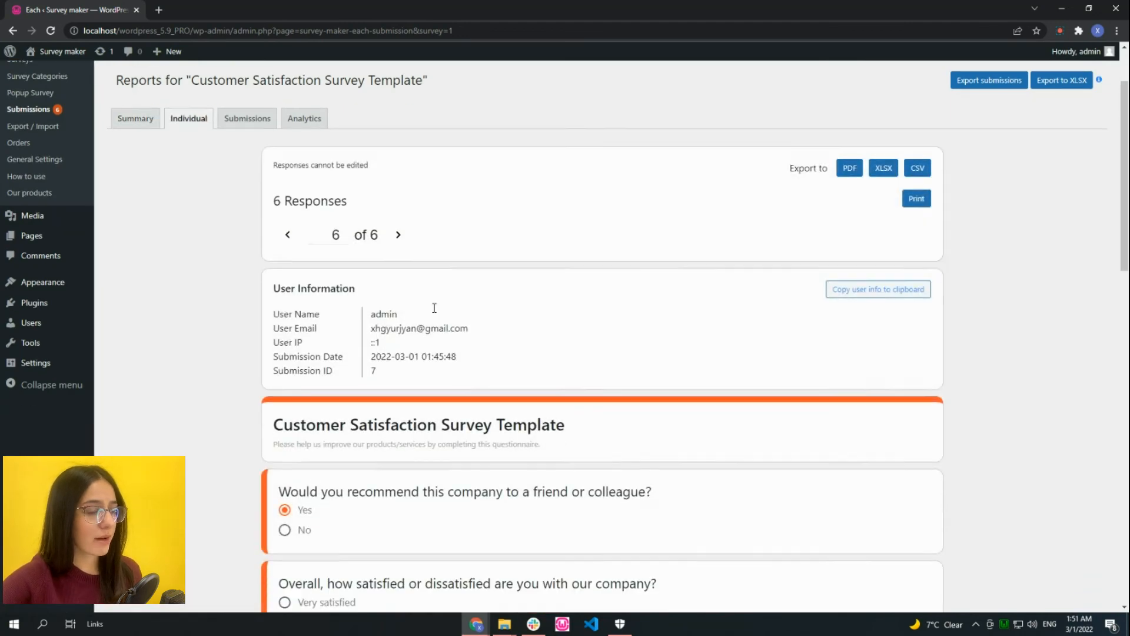
{"action": "scroll", "coordinate": [423, 220], "scroll_direction": "down", "scroll_amount": 15}
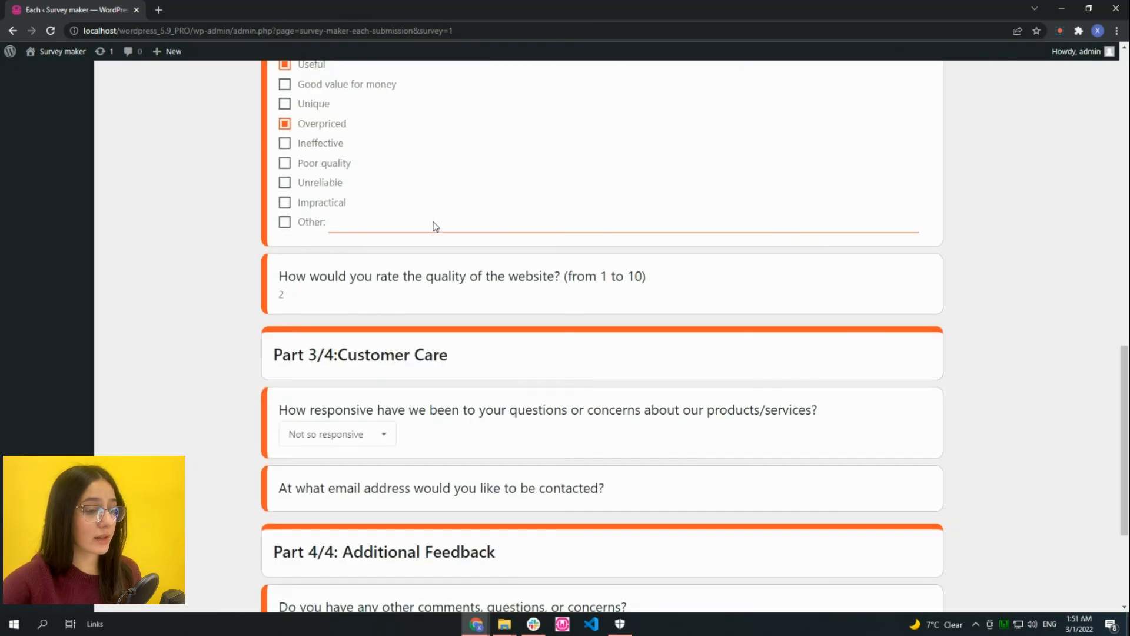
{"action": "scroll", "coordinate": [567, 383], "scroll_direction": "up", "scroll_amount": 7}
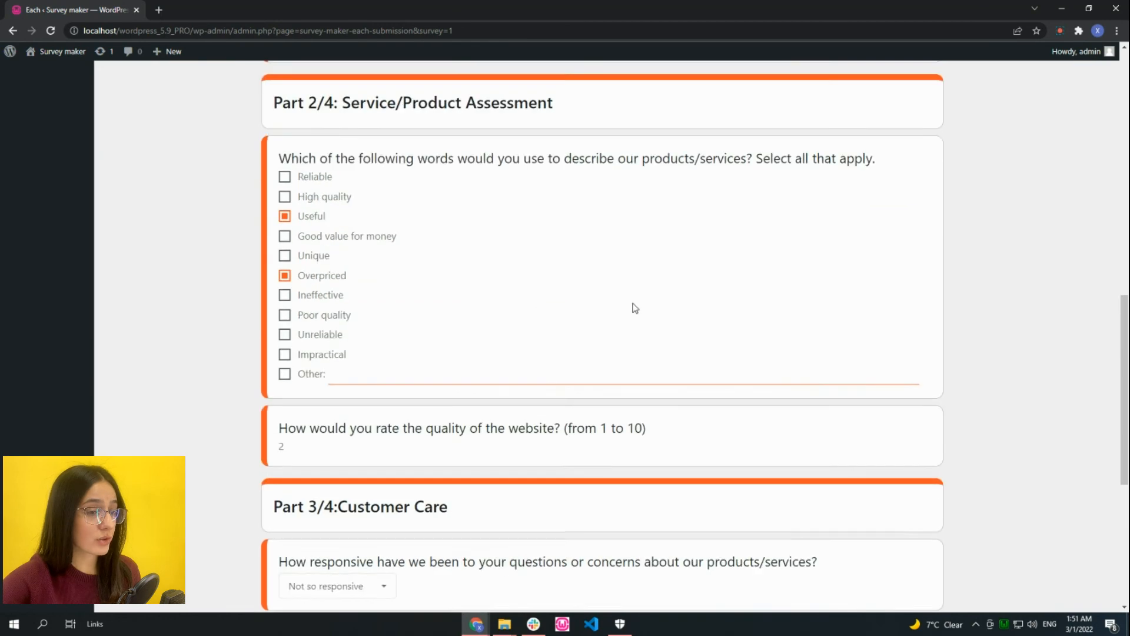
{"action": "scroll", "coordinate": [403, 354], "scroll_direction": "up", "scroll_amount": 10}
{"action": "left_click", "coordinate": [401, 299]}
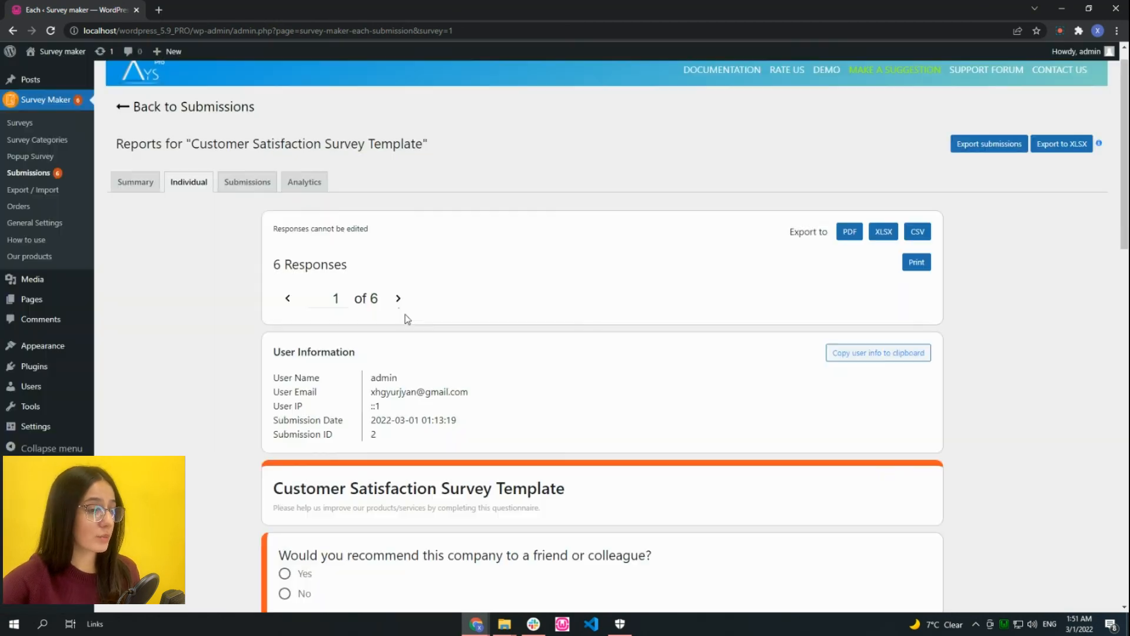
{"action": "scroll", "coordinate": [406, 283], "scroll_direction": "down", "scroll_amount": 7}
{"action": "scroll", "coordinate": [412, 327], "scroll_direction": "down", "scroll_amount": 10}
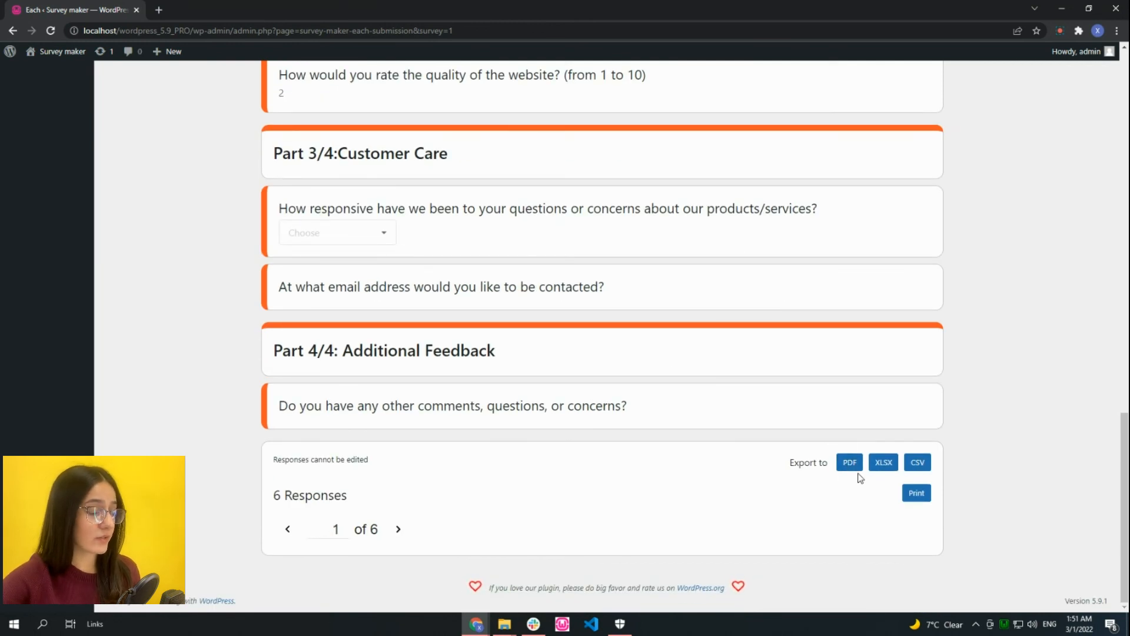
{"action": "scroll", "coordinate": [914, 464], "scroll_direction": "up", "scroll_amount": 5}
{"action": "left_click", "coordinate": [204, 207]}
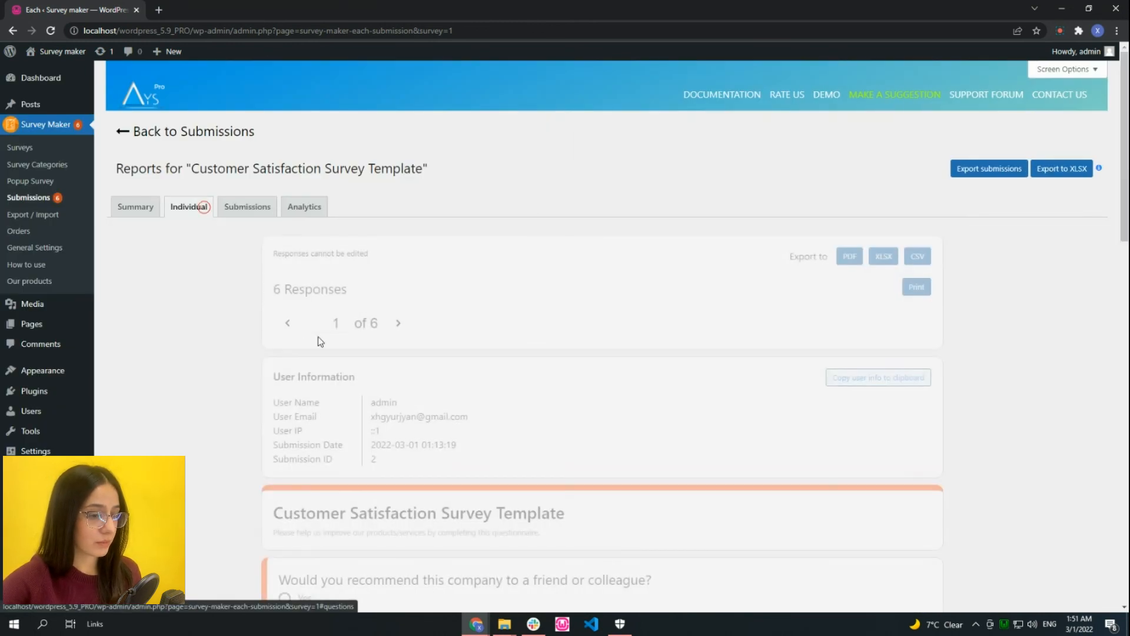
- Review the survey's submissions list and its analytics on daily submissions, user roles, detected devices and countries
{"action": "left_click", "coordinate": [249, 211]}
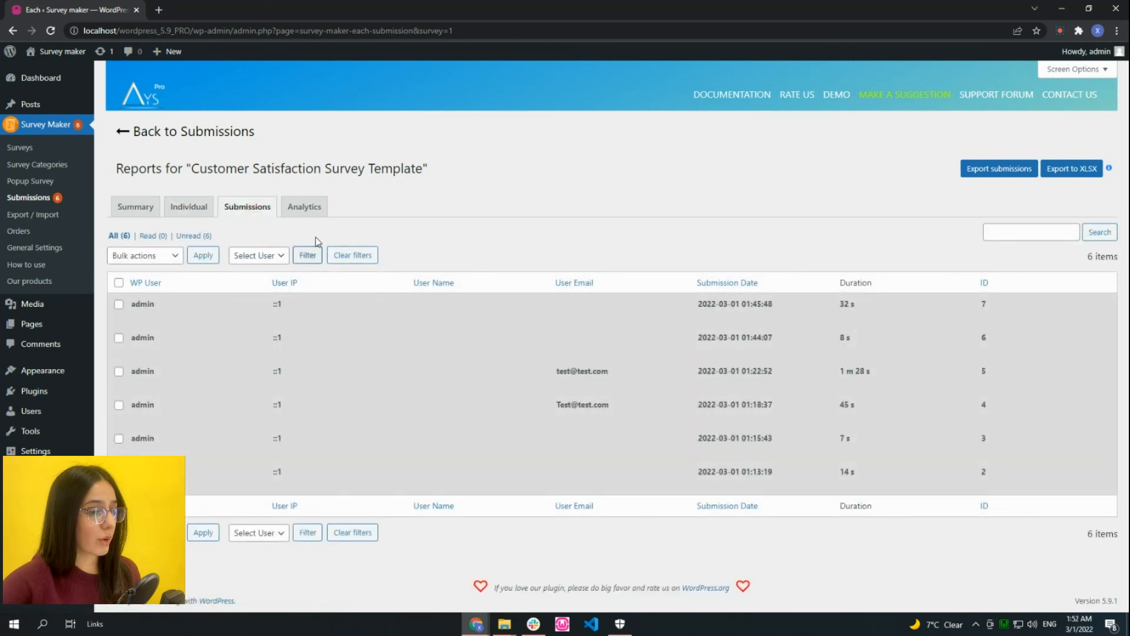
{"action": "left_click", "coordinate": [313, 209]}
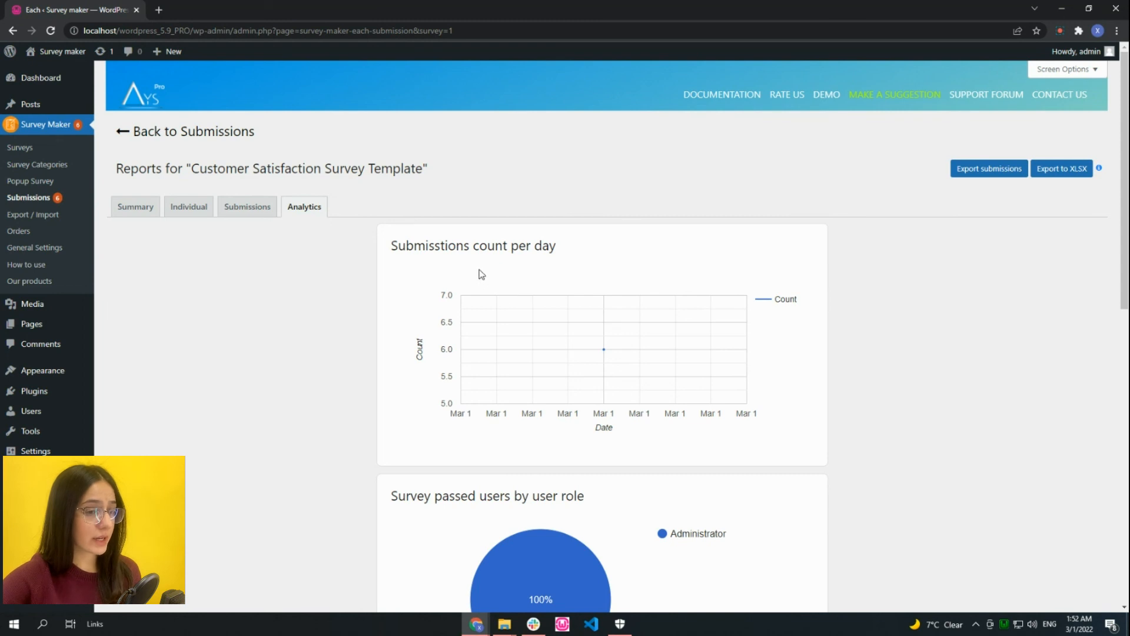
{"action": "scroll", "coordinate": [511, 265], "scroll_direction": "down", "scroll_amount": 4}
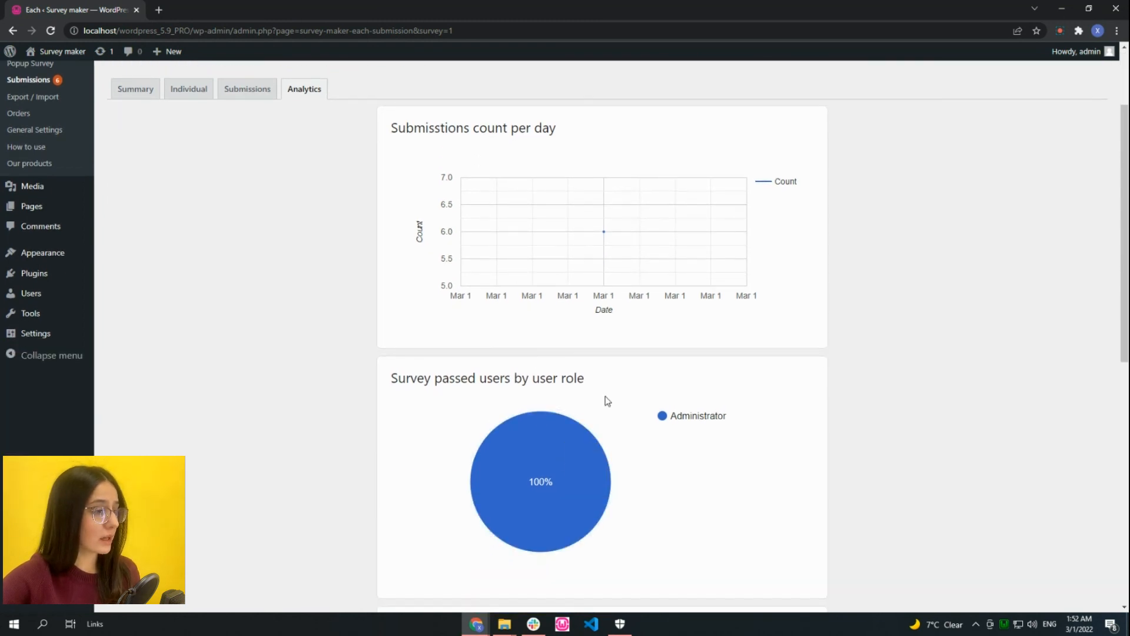
{"action": "mouse_move", "coordinate": [590, 394]}
{"action": "scroll", "coordinate": [591, 394], "scroll_direction": "down", "scroll_amount": 2}
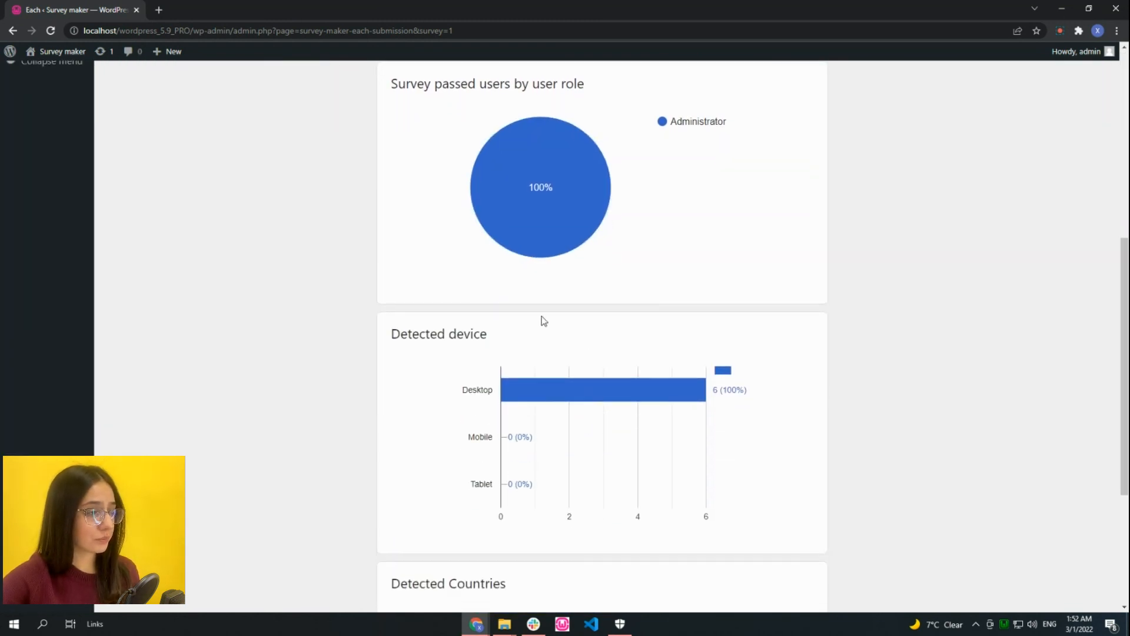
{"action": "scroll", "coordinate": [533, 346], "scroll_direction": "down", "scroll_amount": 2}
{"action": "mouse_move", "coordinate": [586, 268]}
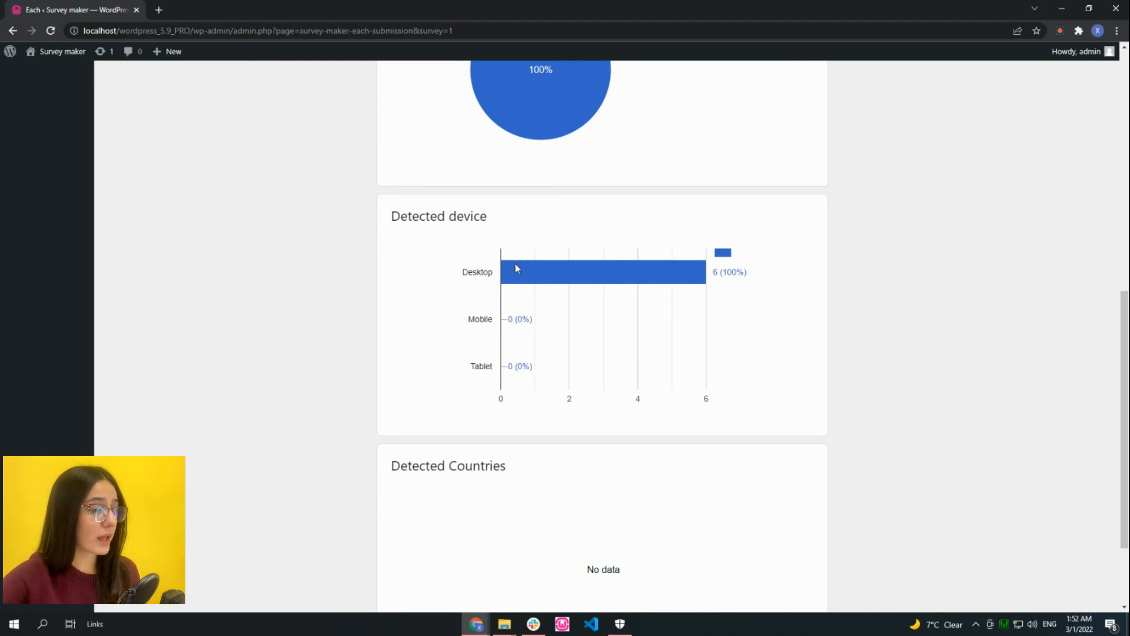
{"action": "scroll", "coordinate": [559, 285], "scroll_direction": "down", "scroll_amount": 2}
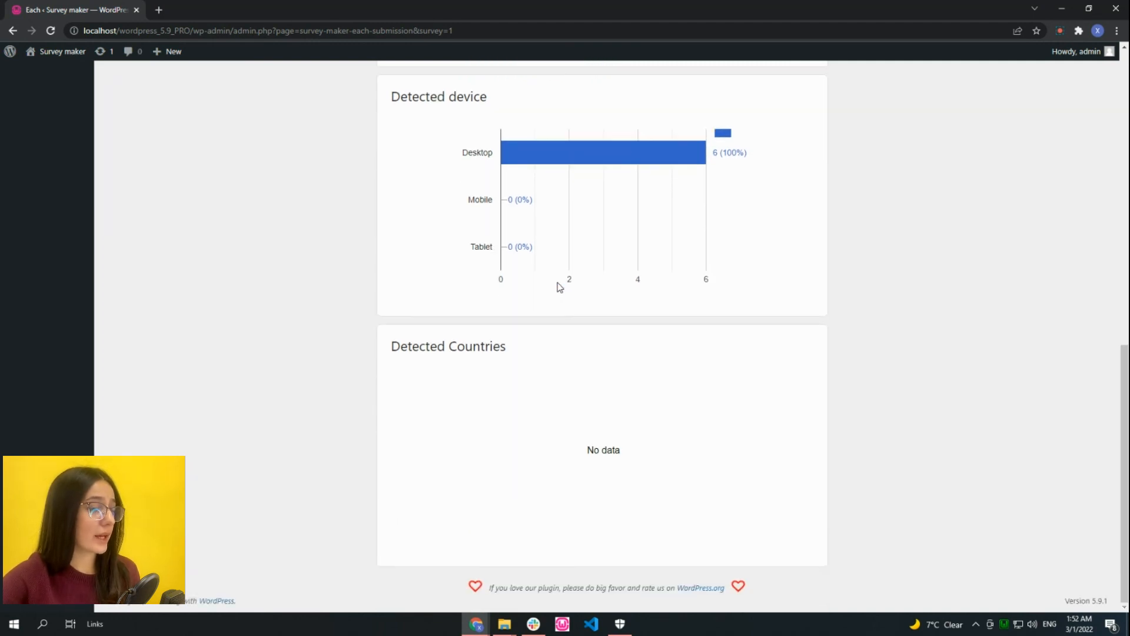
{"action": "scroll", "coordinate": [389, 351], "scroll_direction": "up", "scroll_amount": 9}
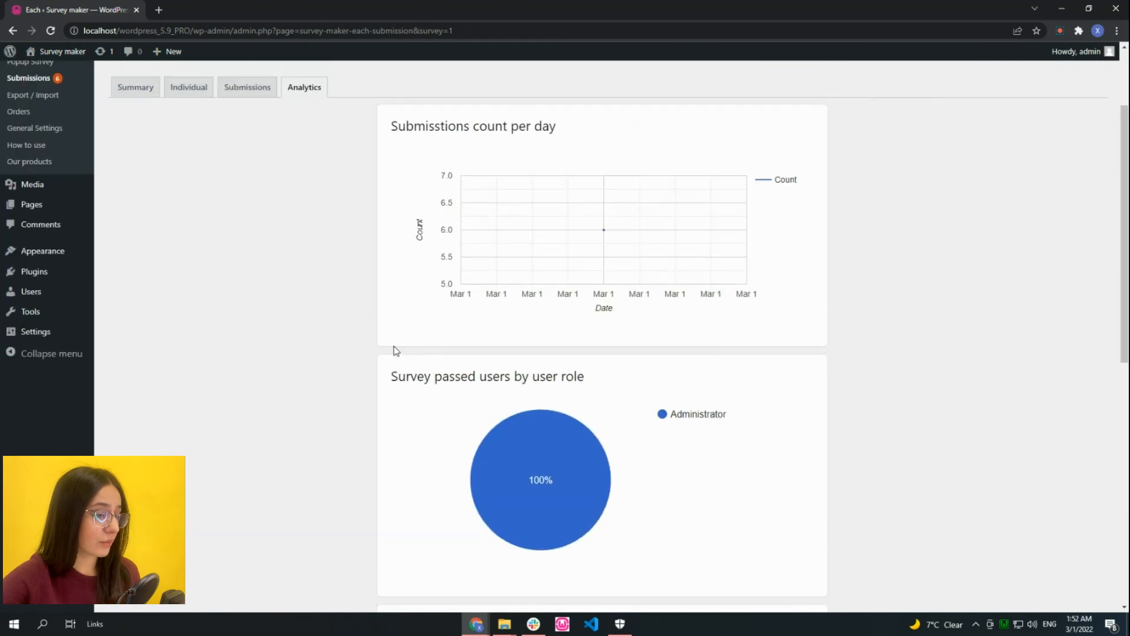
{"action": "scroll", "coordinate": [396, 351], "scroll_direction": "up", "scroll_amount": 2}
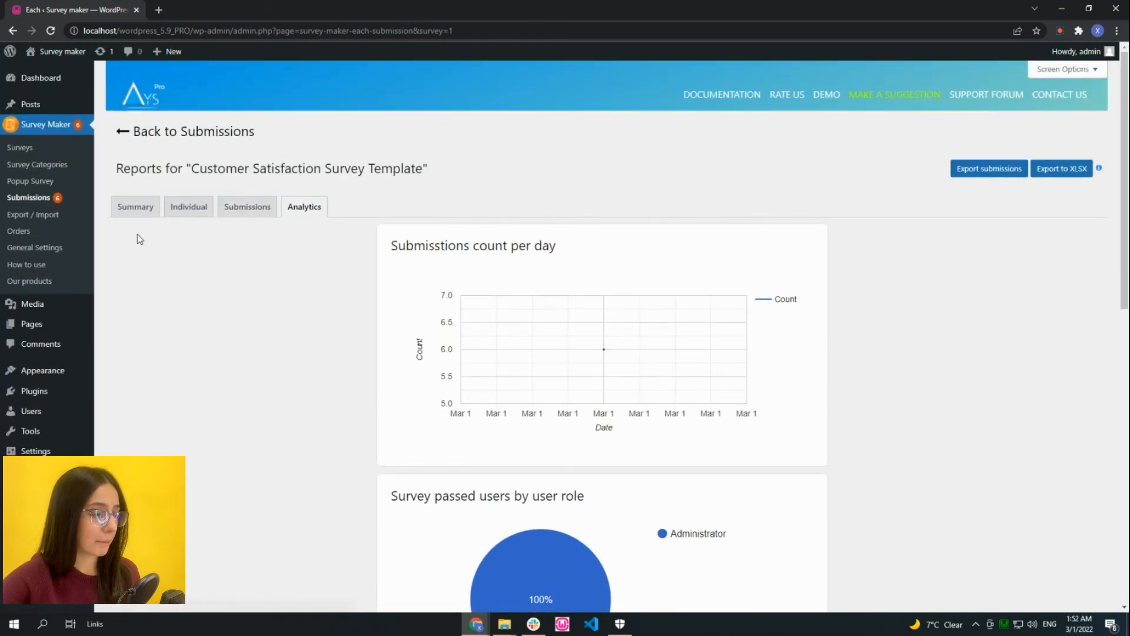
- Open the Export / Import page and select the Customer Satisfaction, Product Research and Employee Satisfaction Survey Templates for export
{"action": "left_click", "coordinate": [88, 216]}
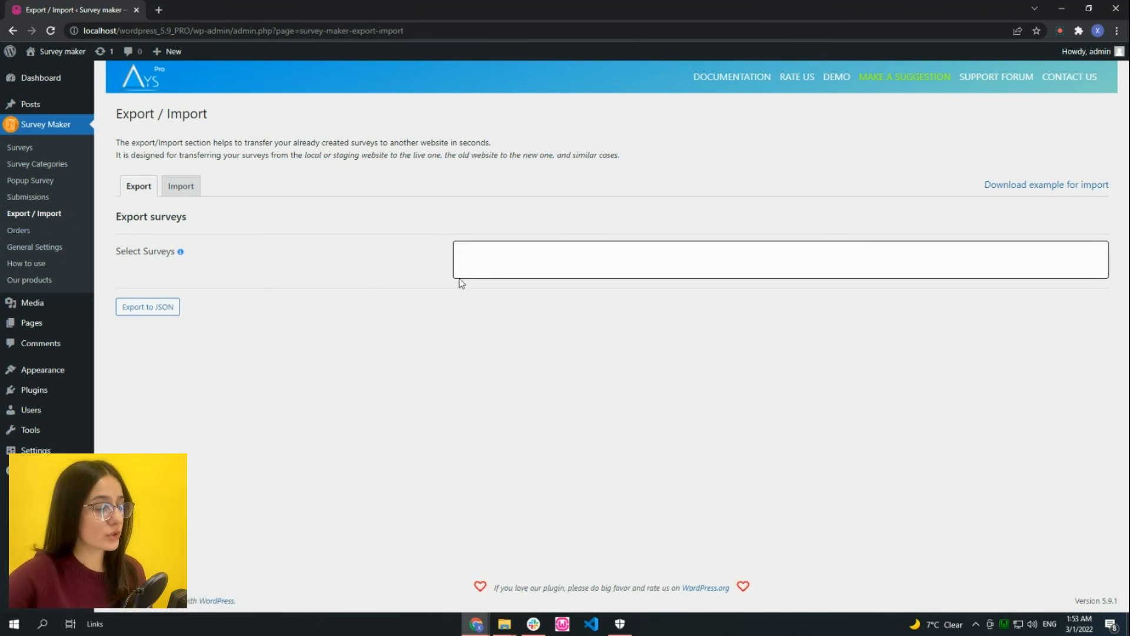
{"action": "left_click", "coordinate": [490, 261]}
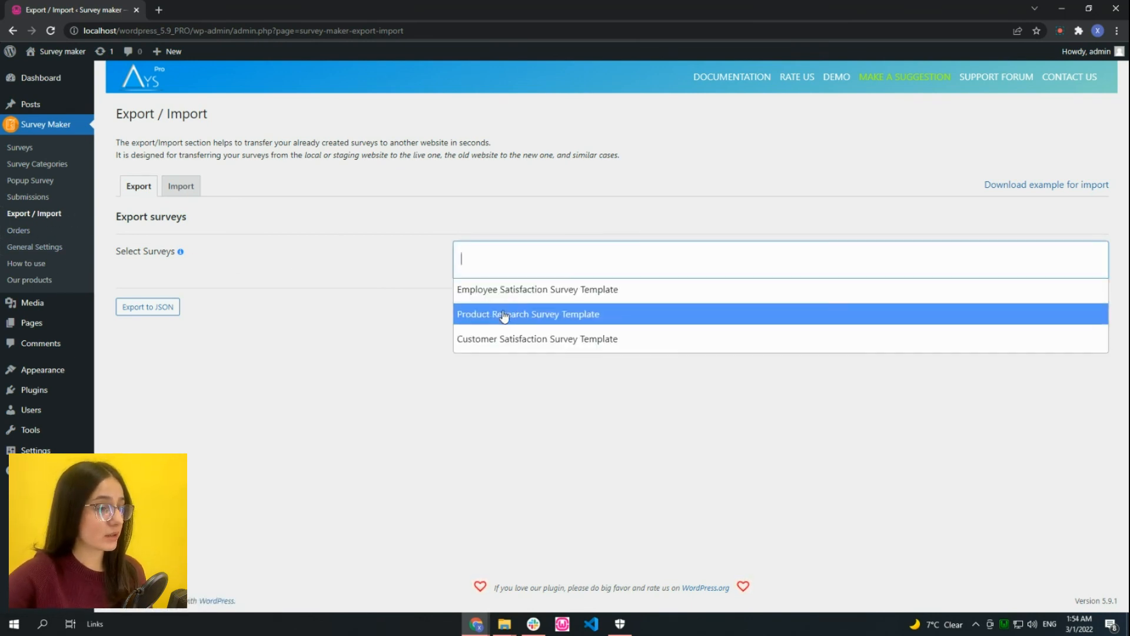
{"action": "left_click", "coordinate": [502, 340]}
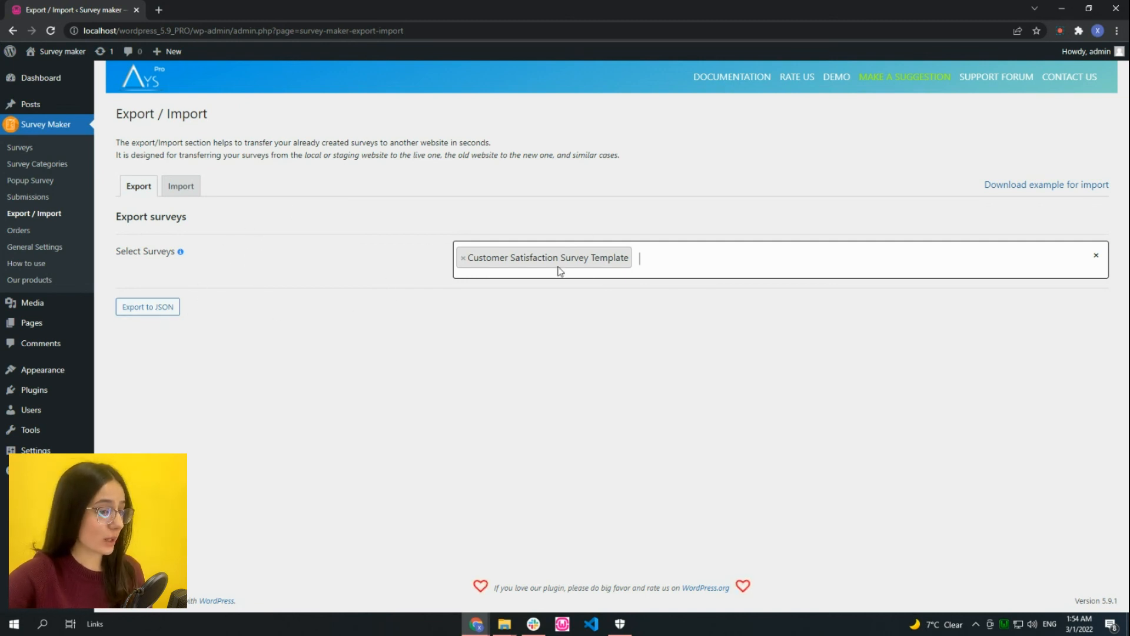
{"action": "left_click", "coordinate": [677, 251]}
{"action": "left_click", "coordinate": [638, 318]}
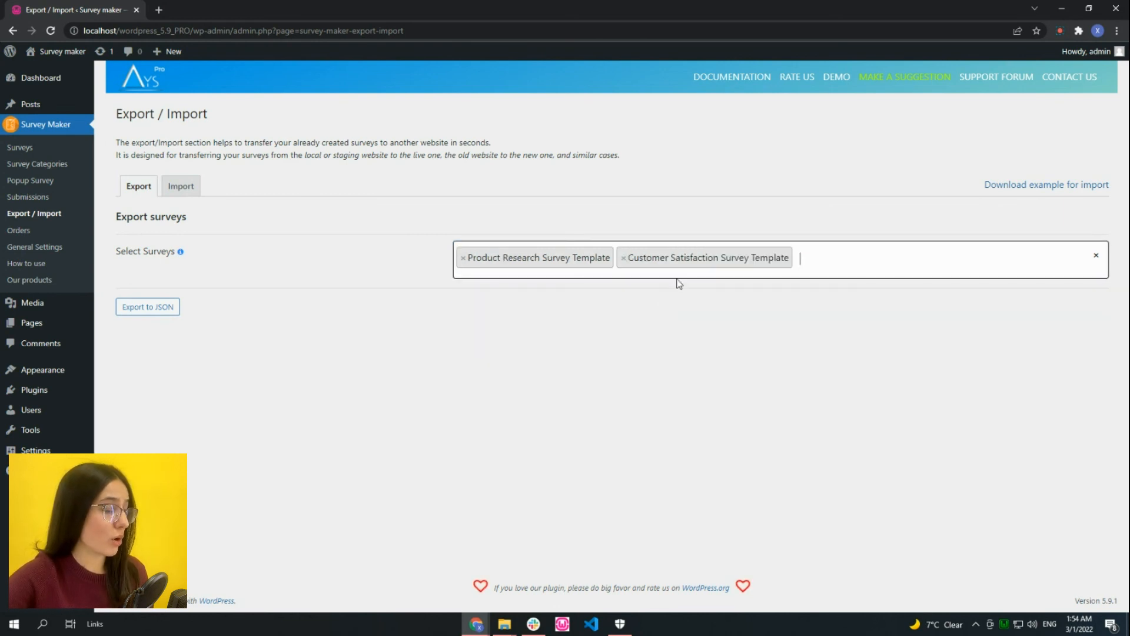
{"action": "left_click", "coordinate": [838, 267]}
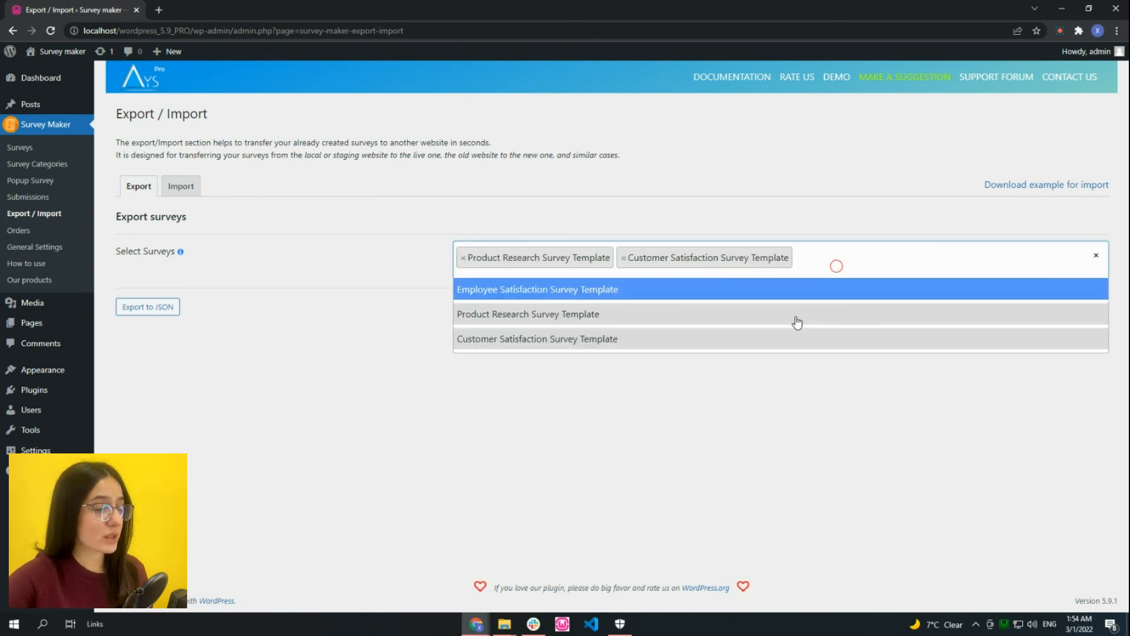
{"action": "left_click", "coordinate": [598, 289]}
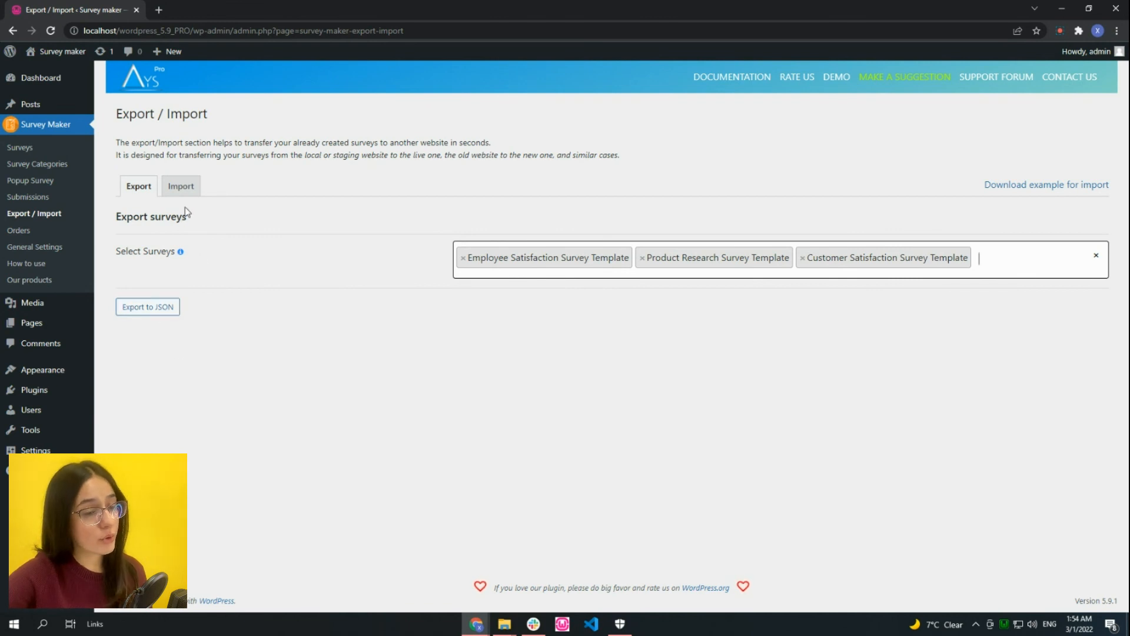
- Review the survey import instructions and file chooser, comparing them with the export section, and return to the export section
{"action": "left_click", "coordinate": [181, 186]}
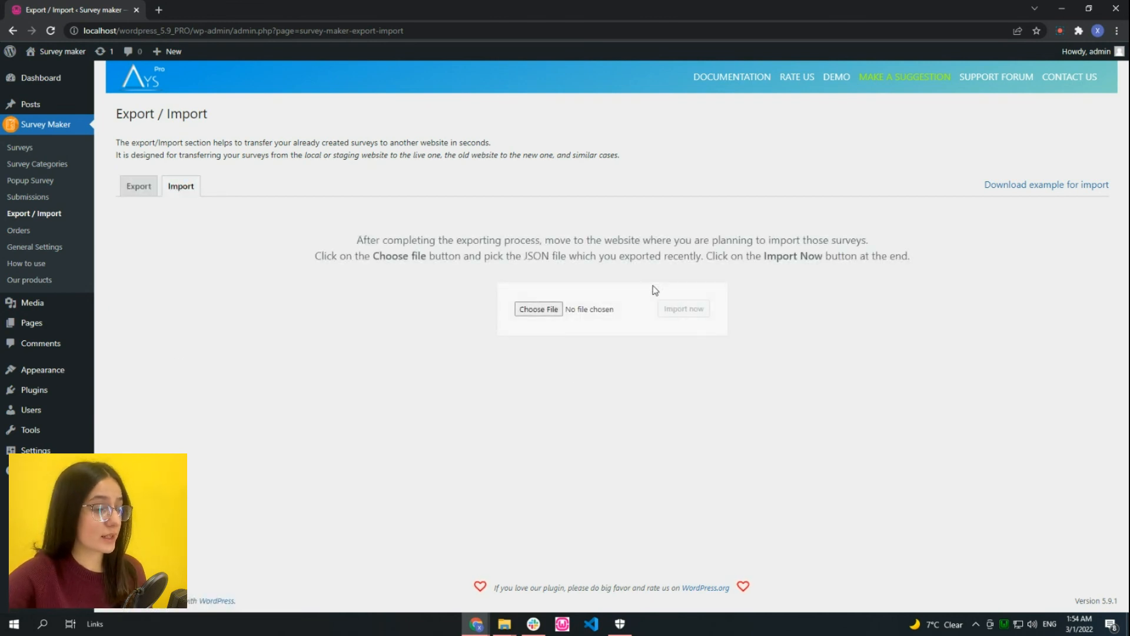
{"action": "left_click", "coordinate": [142, 190]}
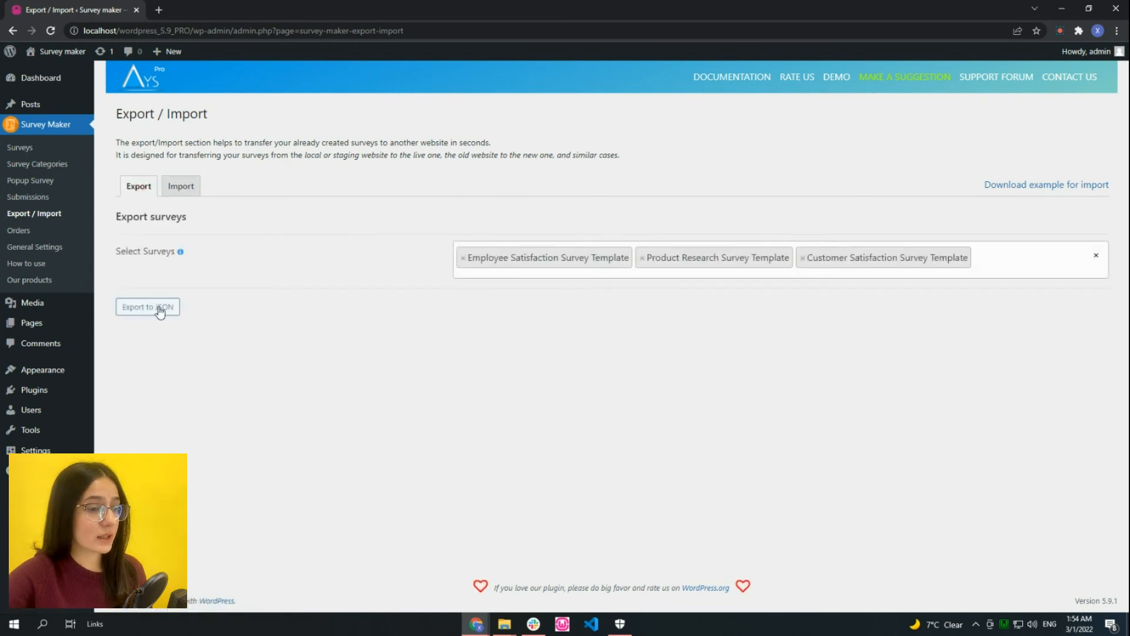
{"action": "left_click", "coordinate": [177, 188]}
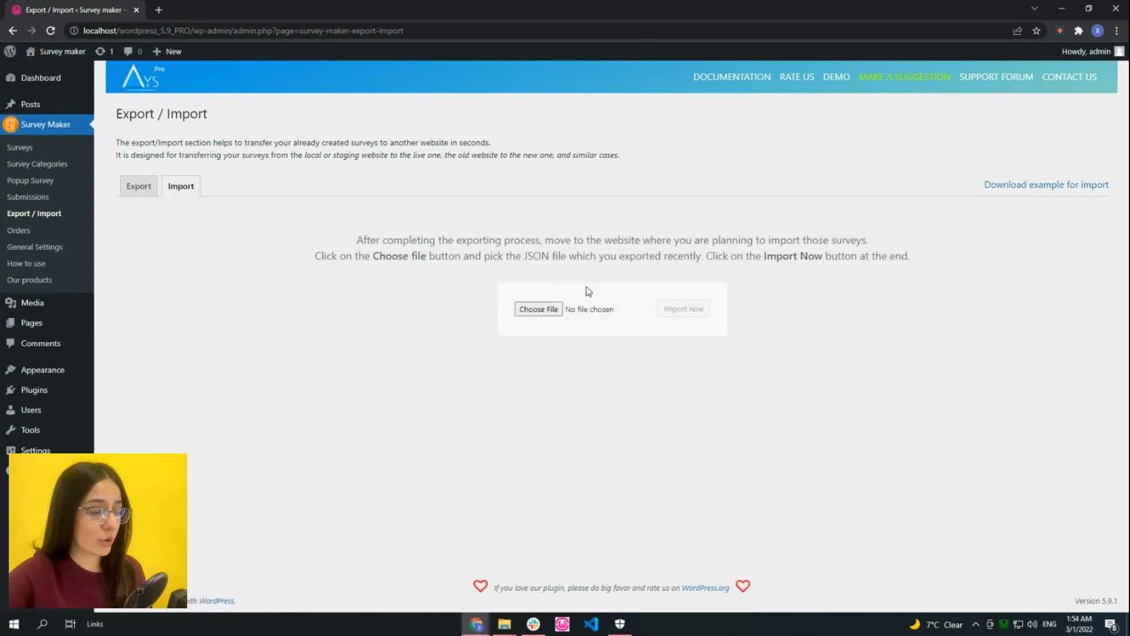
{"action": "left_click", "coordinate": [132, 188]}
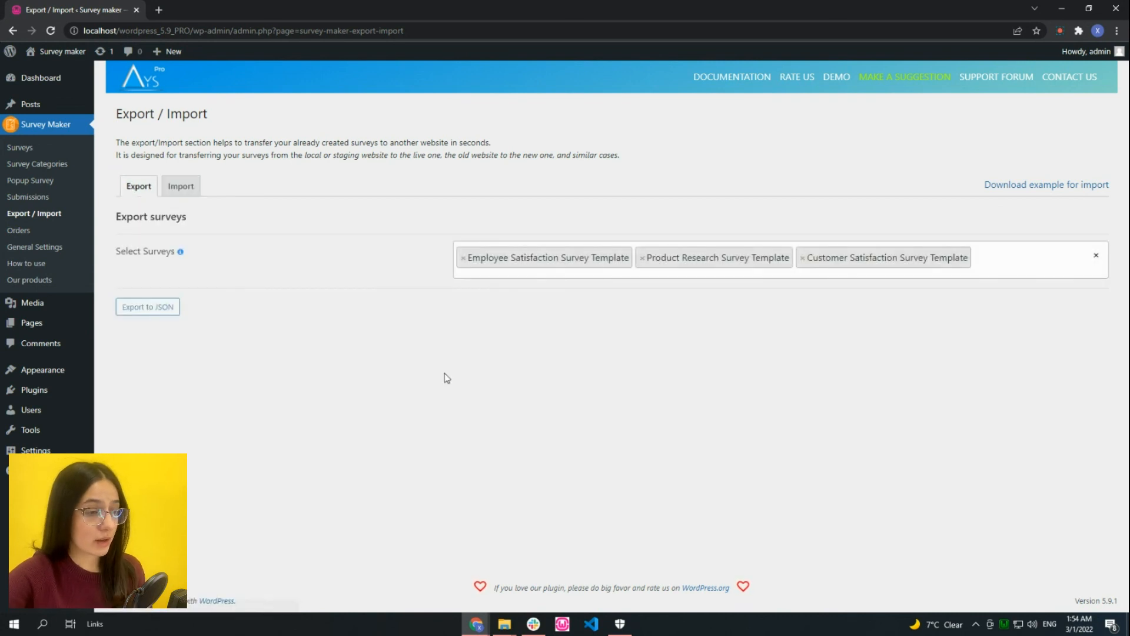
- Remove all three survey templates from the export selection and close the survey list
{"action": "left_click", "coordinate": [463, 258]}
{"action": "left_click", "coordinate": [463, 258]}
{"action": "left_click", "coordinate": [463, 258]}
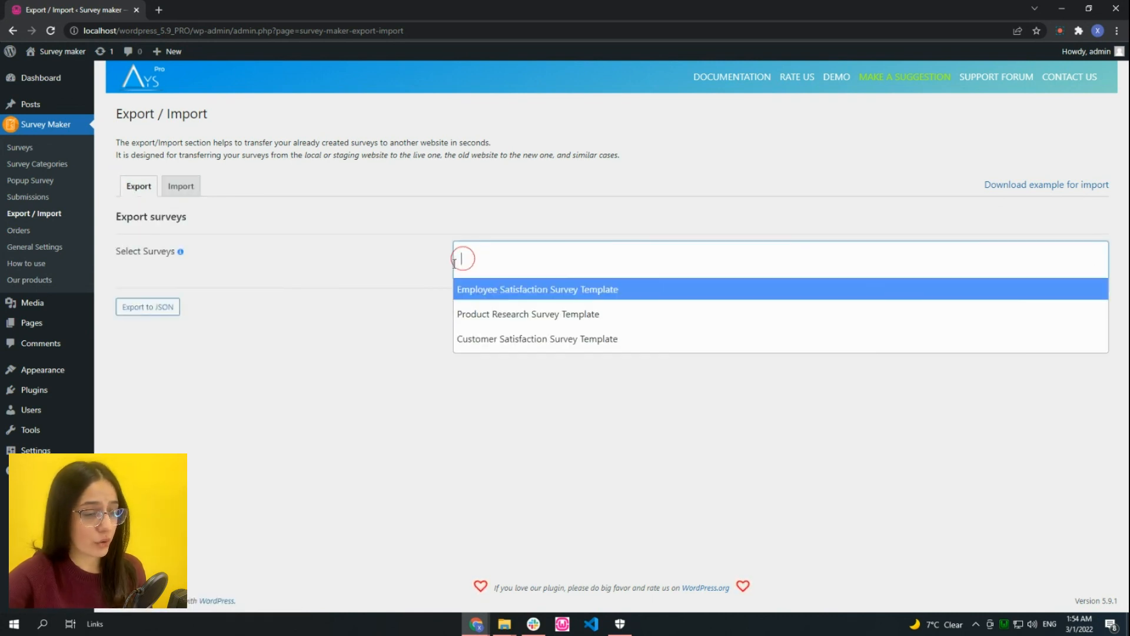
{"action": "left_click", "coordinate": [392, 278]}
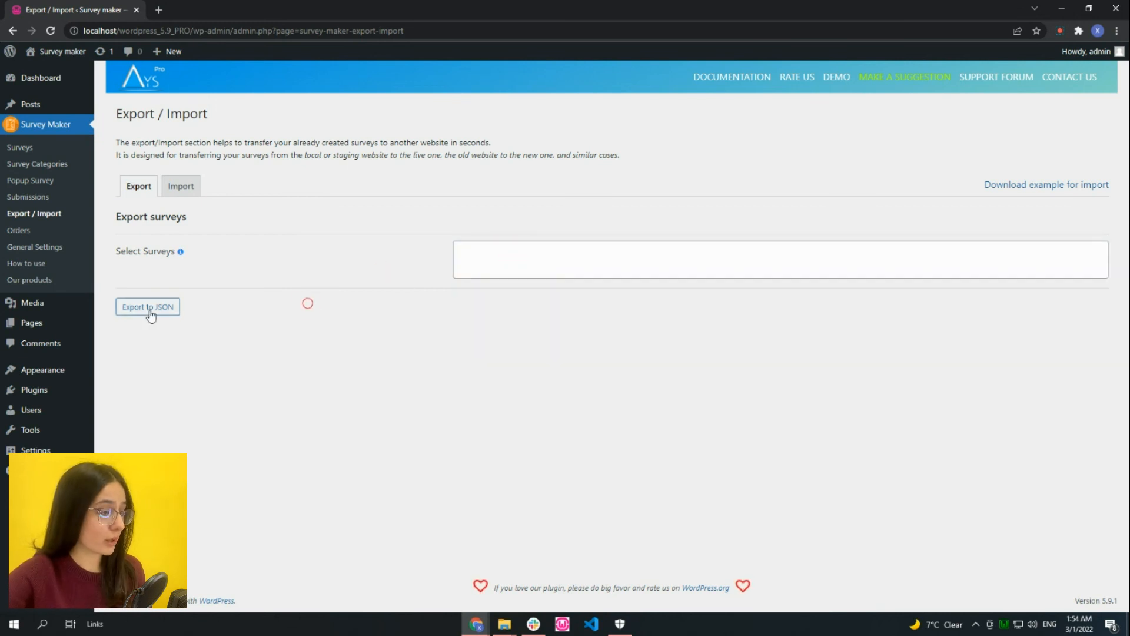